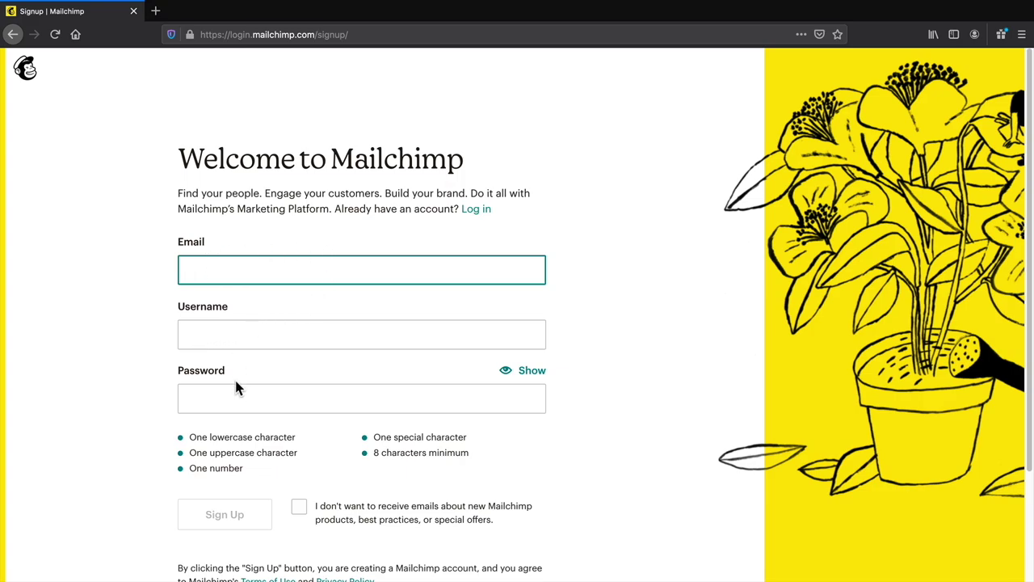
- Submit the Mailchimp signup form with promotional emails opted out
scroll(210, 396, "down", 2)
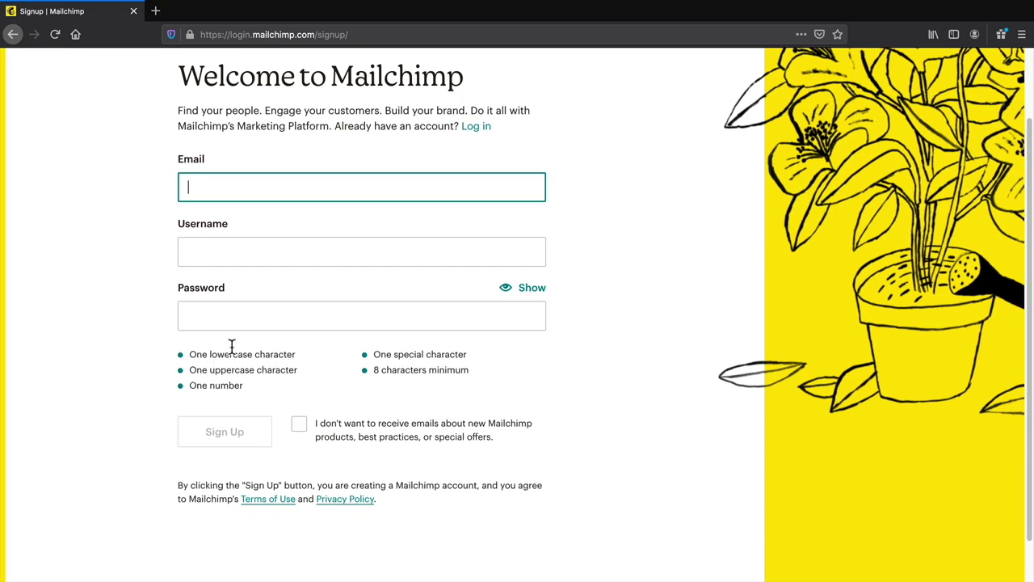
left_click(299, 424)
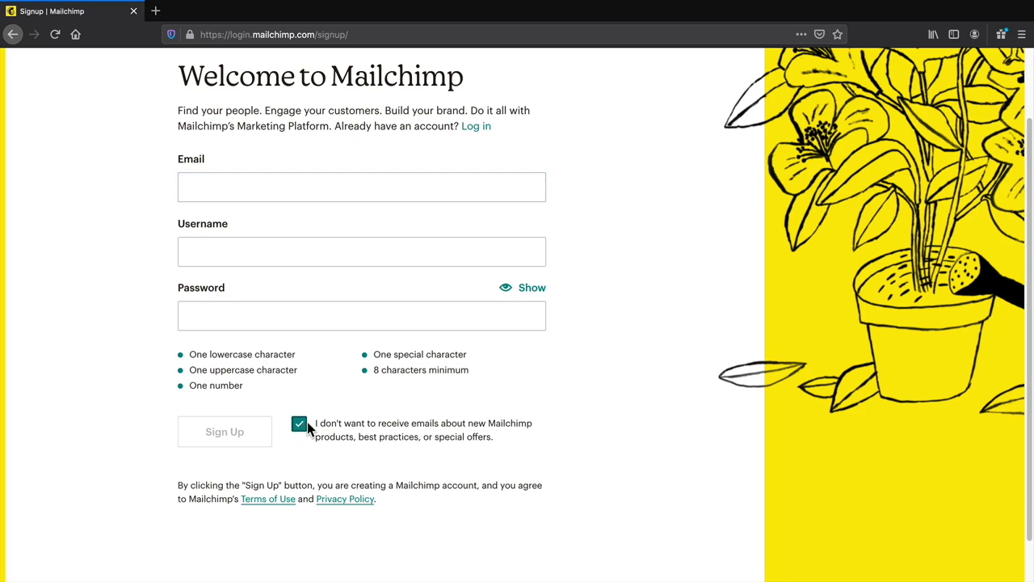
left_click(301, 427)
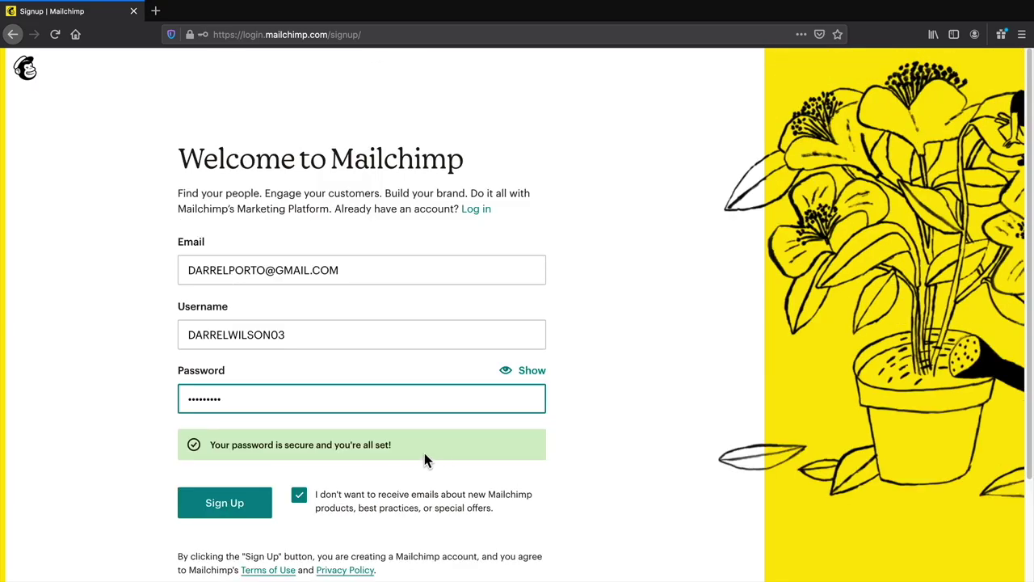
left_click(220, 508)
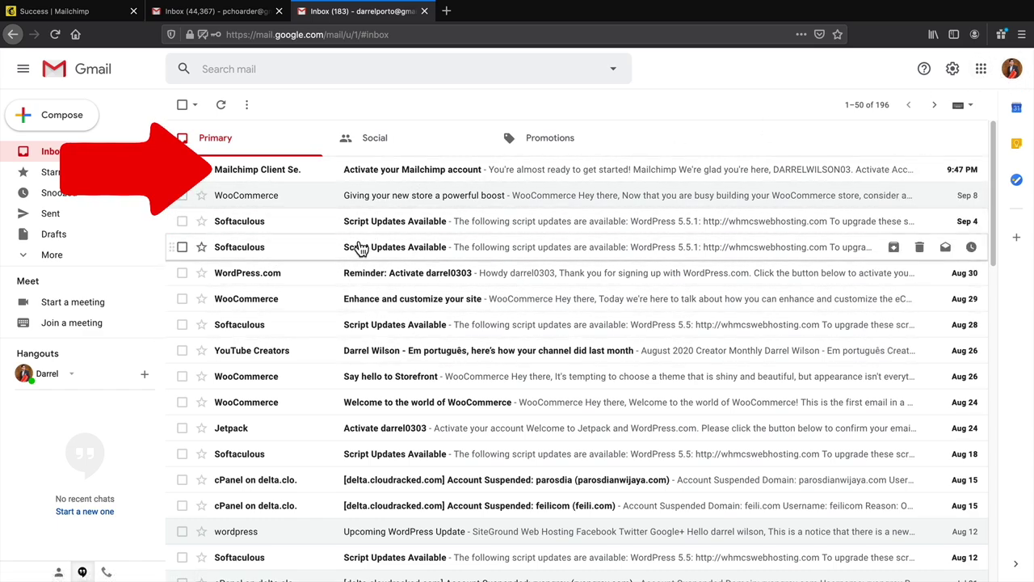
- Open the 'Activate your Mailchimp account' email and use its Activate Account button
left_click(373, 176)
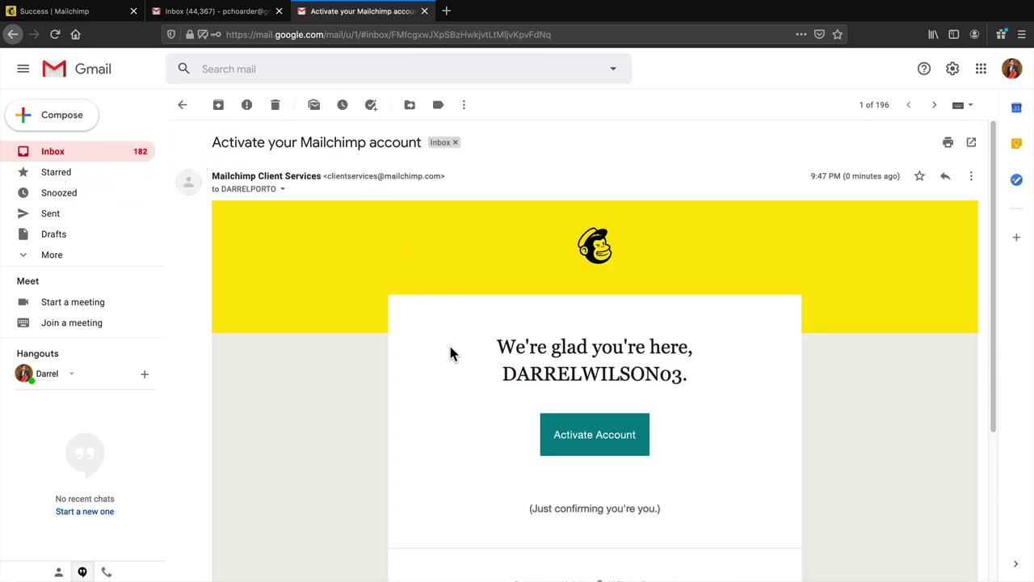
scroll(456, 372, "down", 3)
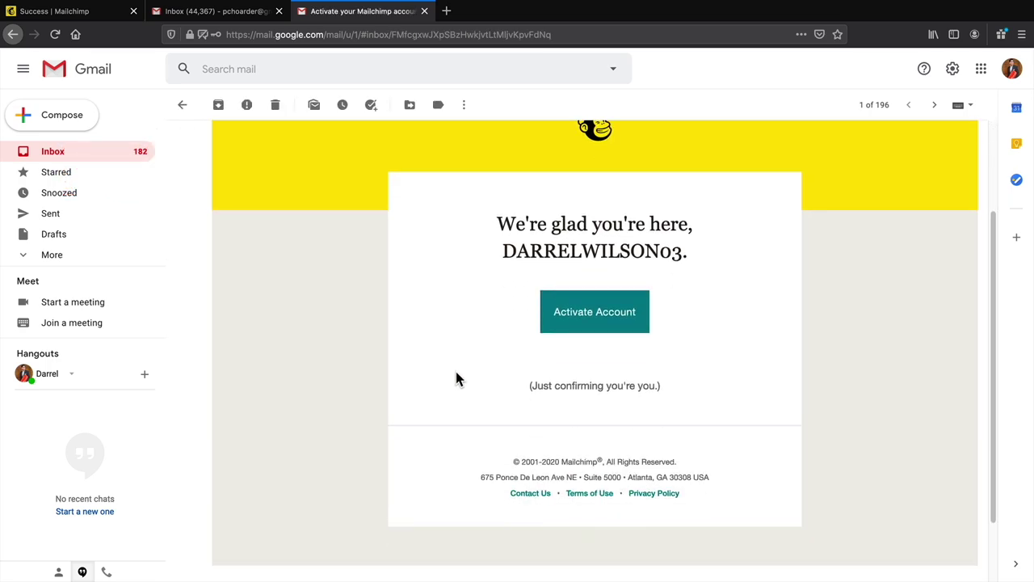
left_click(598, 321)
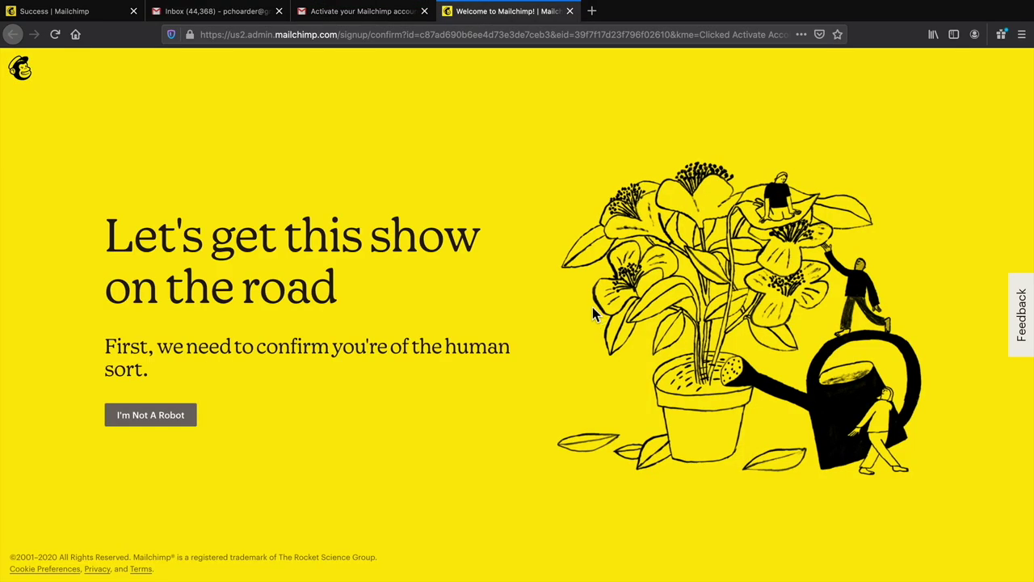
- Pass the I'm Not A Robot check and complete the $0 Free plan (2,000 contacts)
left_click(168, 419)
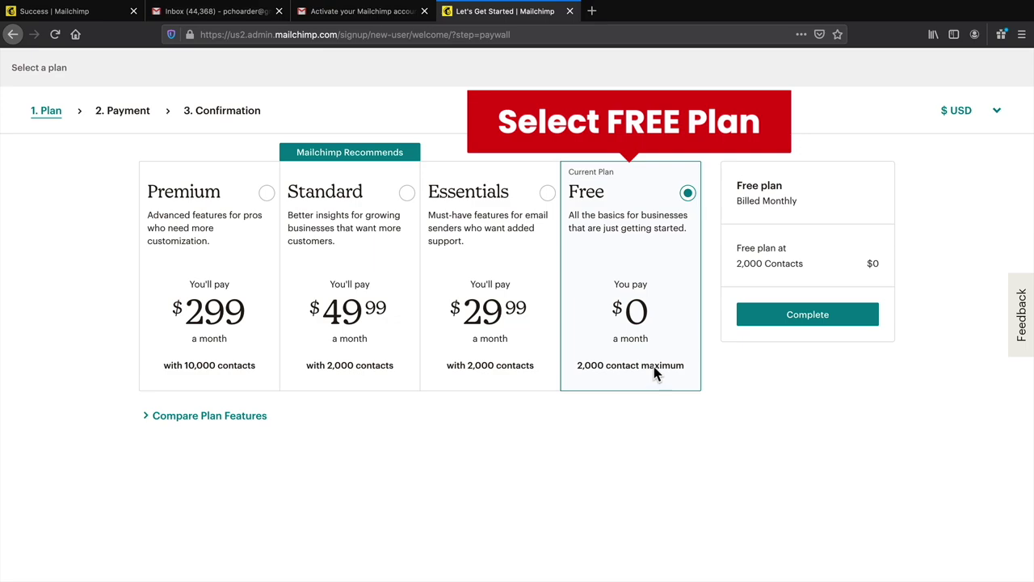
left_click(813, 328)
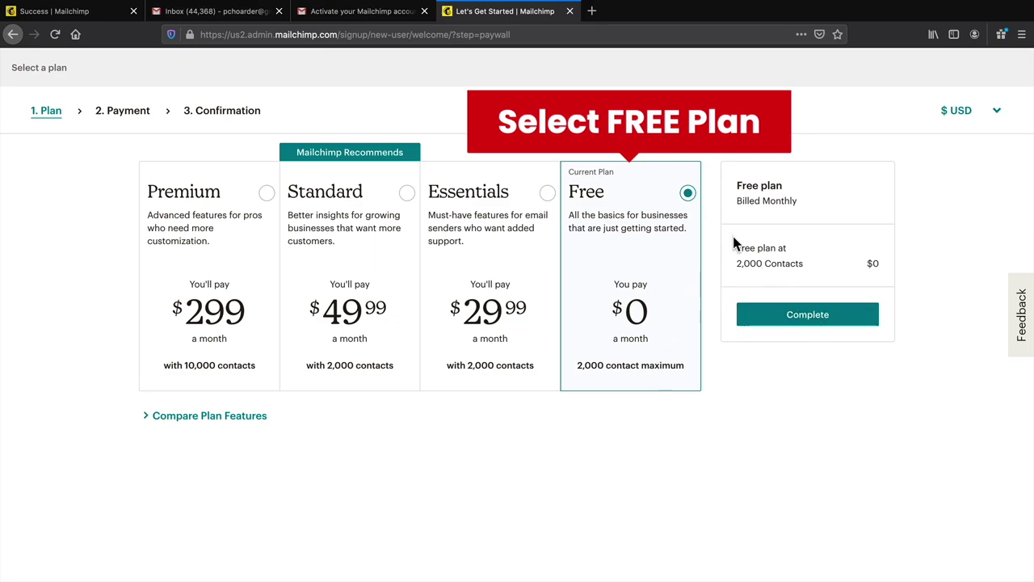
left_click(809, 317)
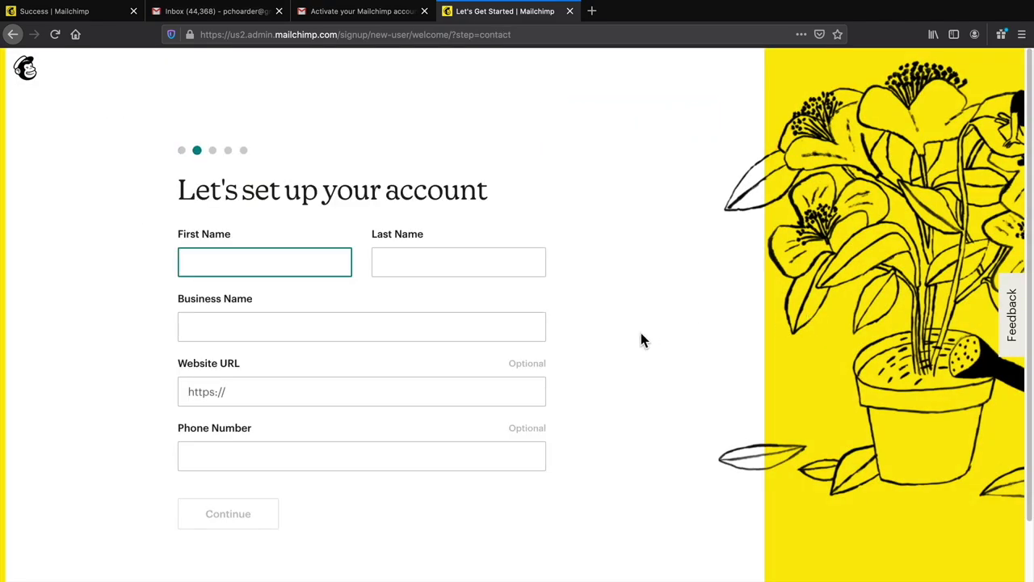
- Scroll down through the account setup details form
scroll(641, 333, "down", 1)
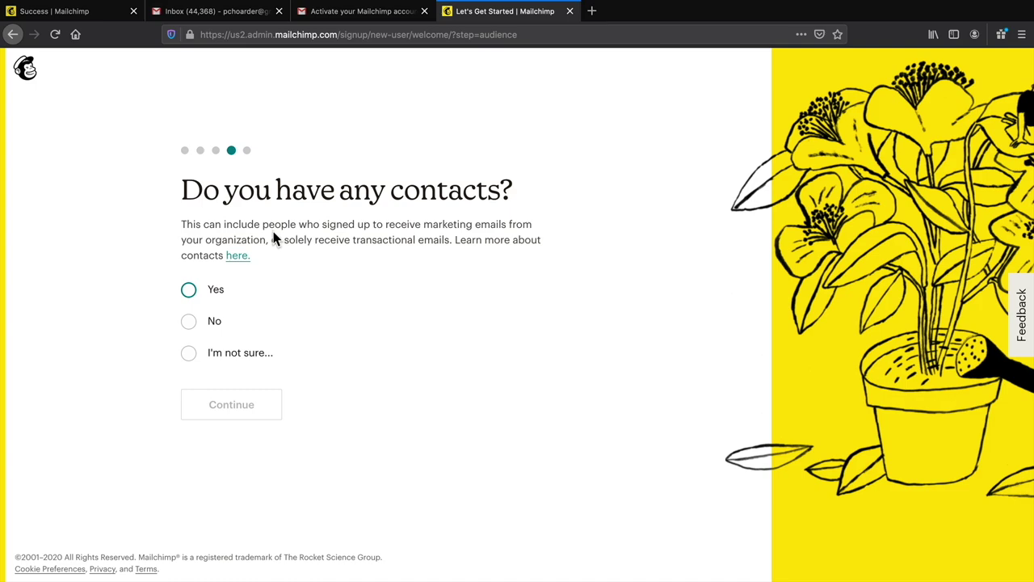
- Answer No to existing contacts and give the offering as Other, described 'Not Sure'
left_click(186, 322)
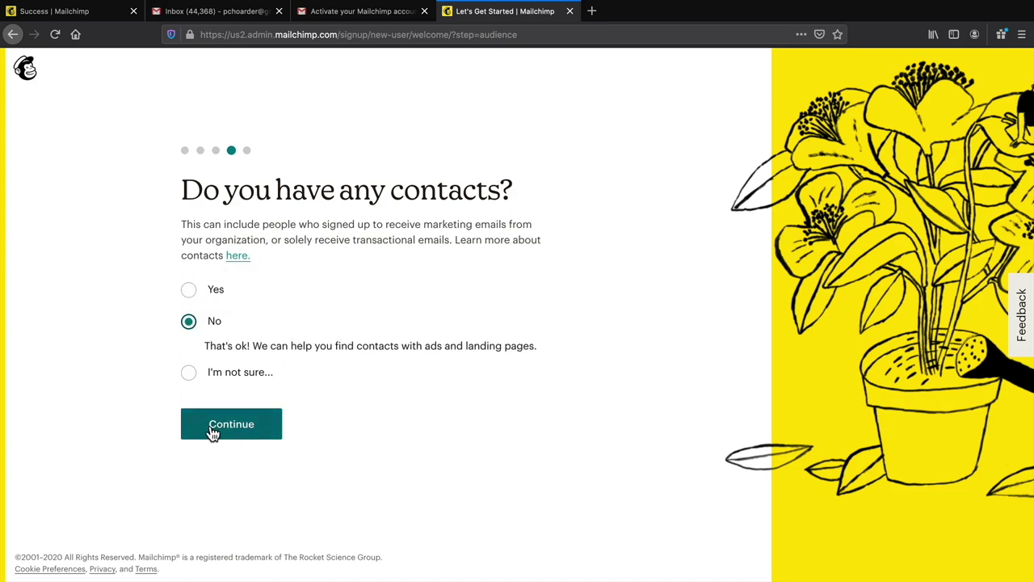
left_click(235, 428)
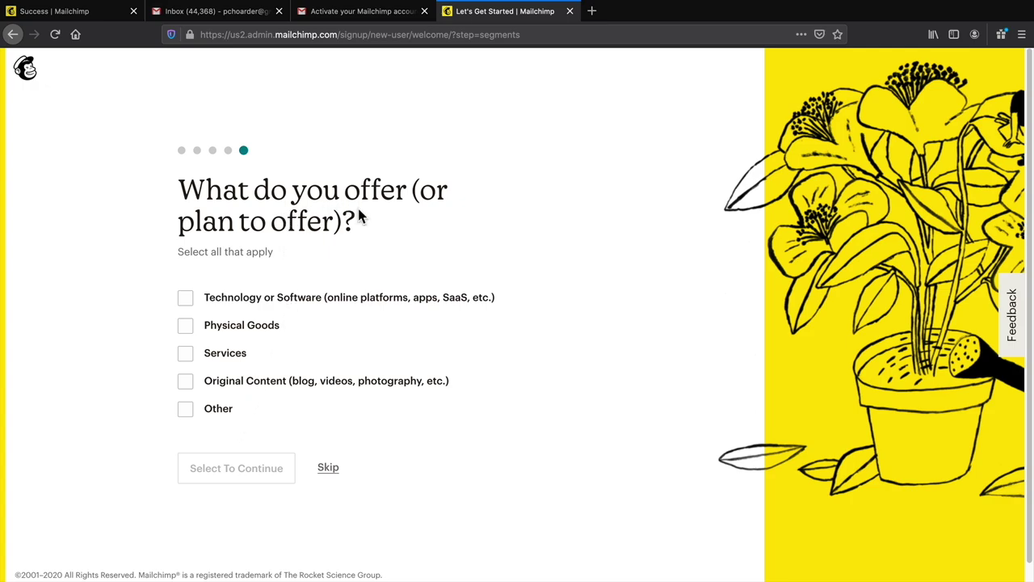
left_click(184, 300)
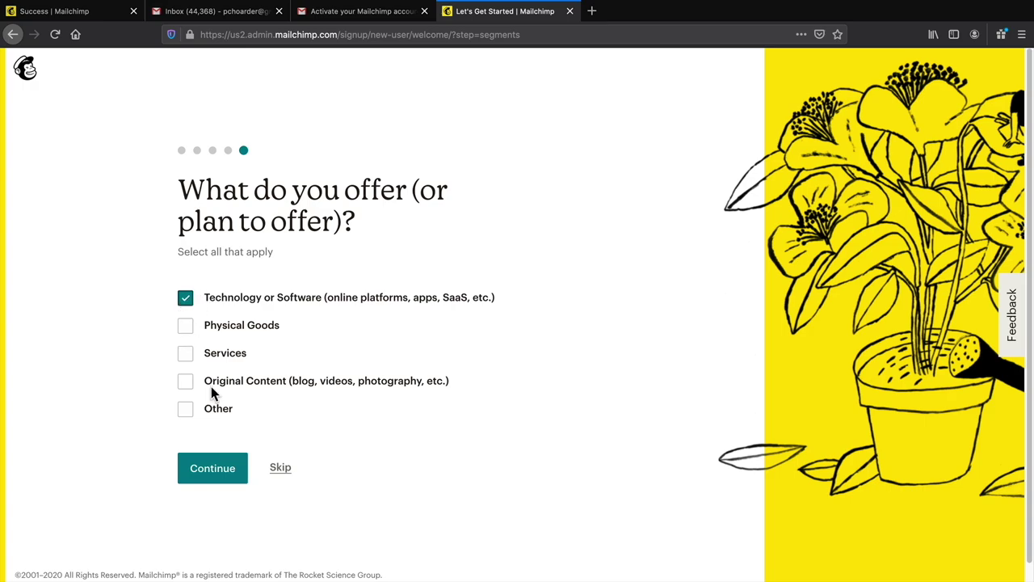
left_click(186, 300)
left_click(186, 406)
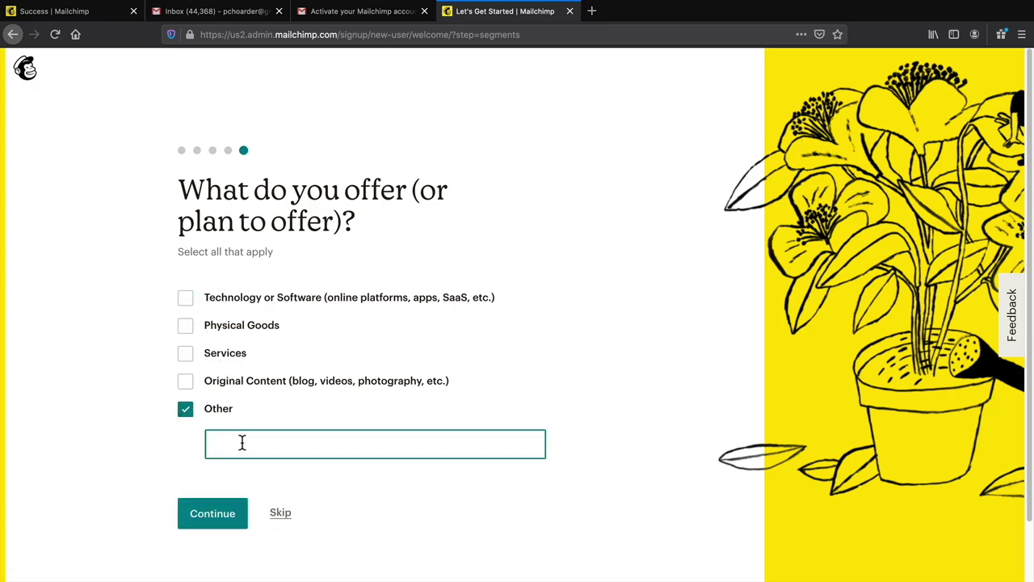
left_click(186, 412)
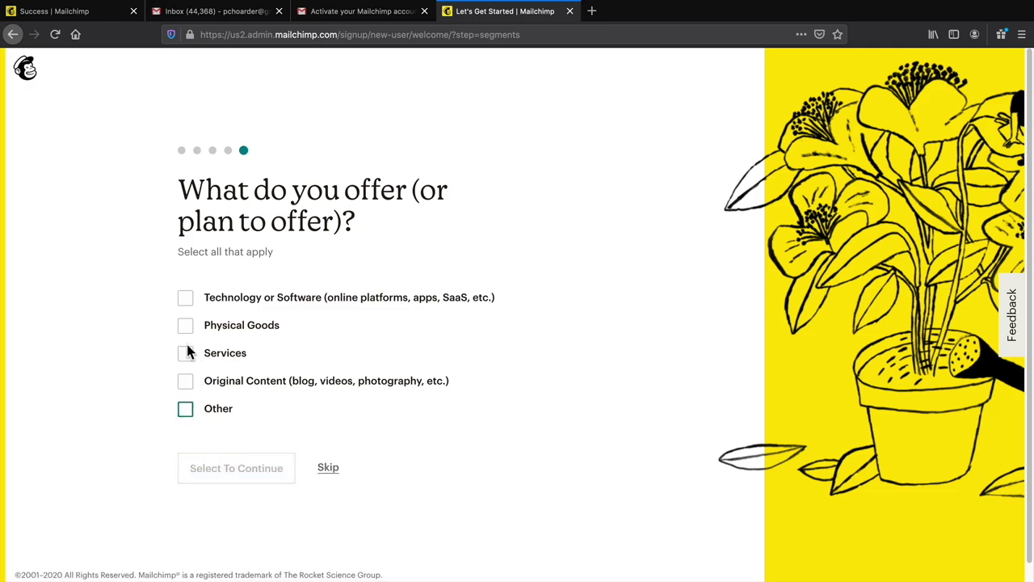
left_click(189, 411)
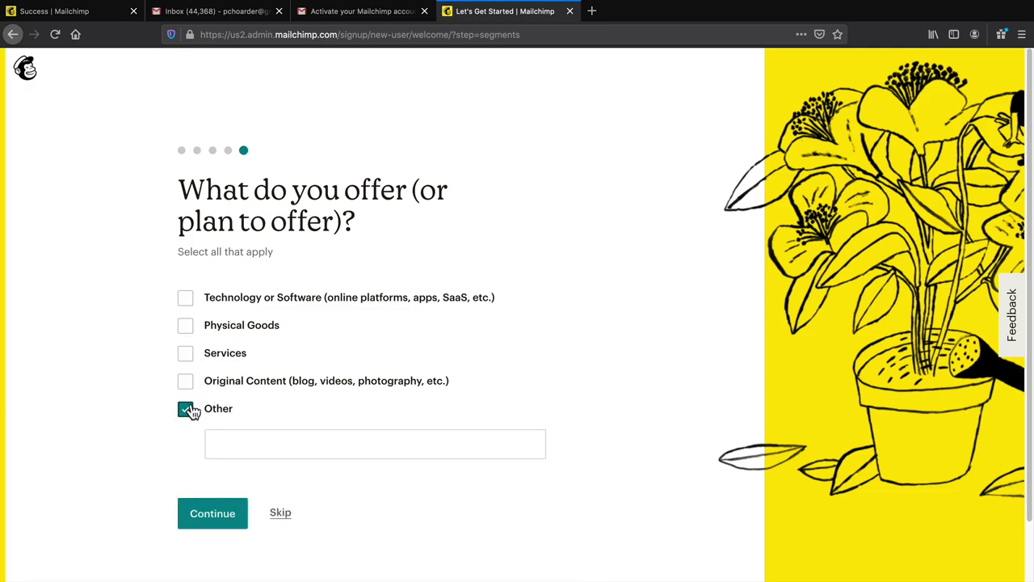
left_click(242, 445)
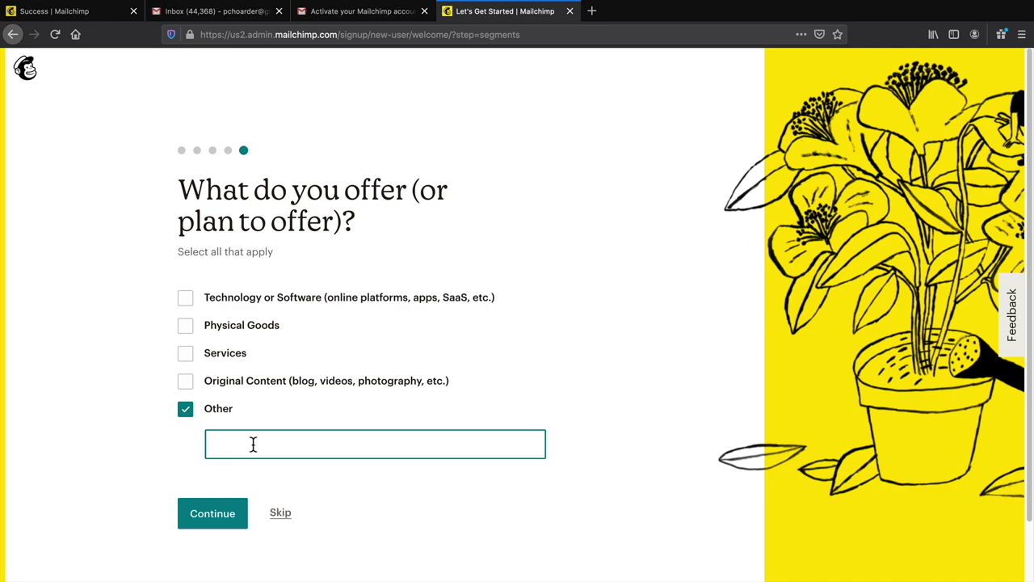
type("Not Sure")
left_click(213, 518)
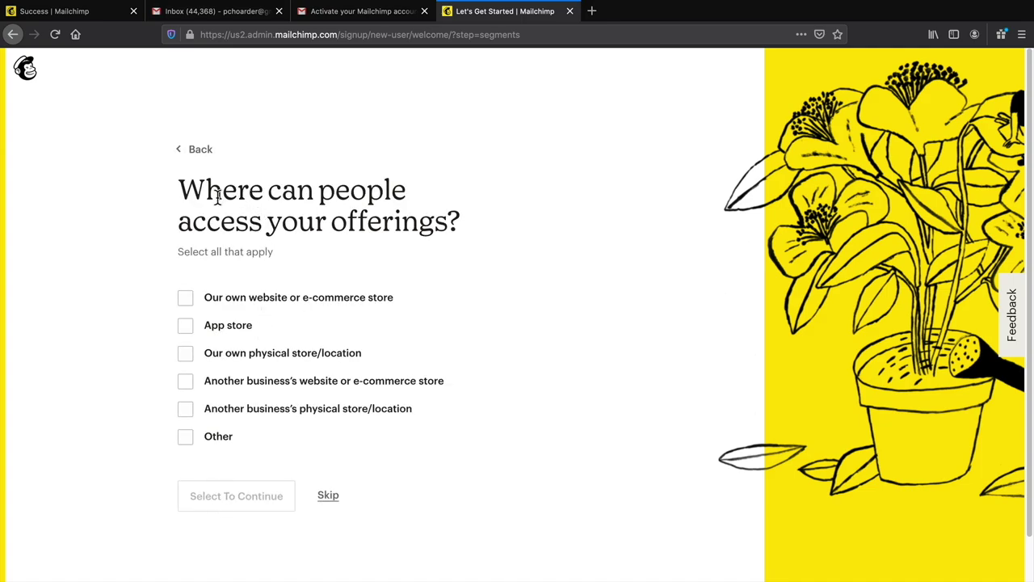
- Choose 'Our own website or e-commerce store' and finish with no newsletter subscriptions
left_click(188, 299)
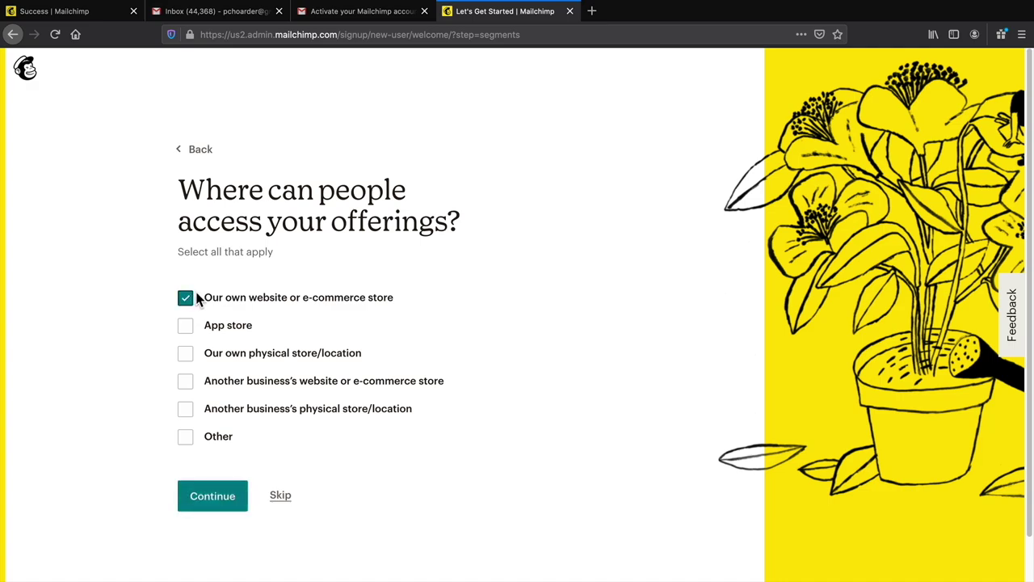
left_click(211, 499)
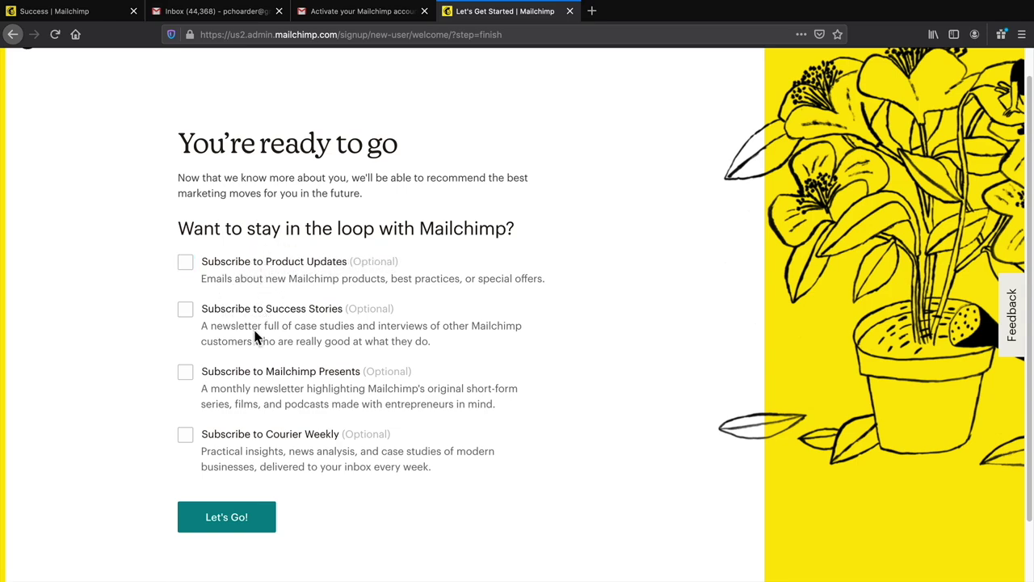
left_click(233, 522)
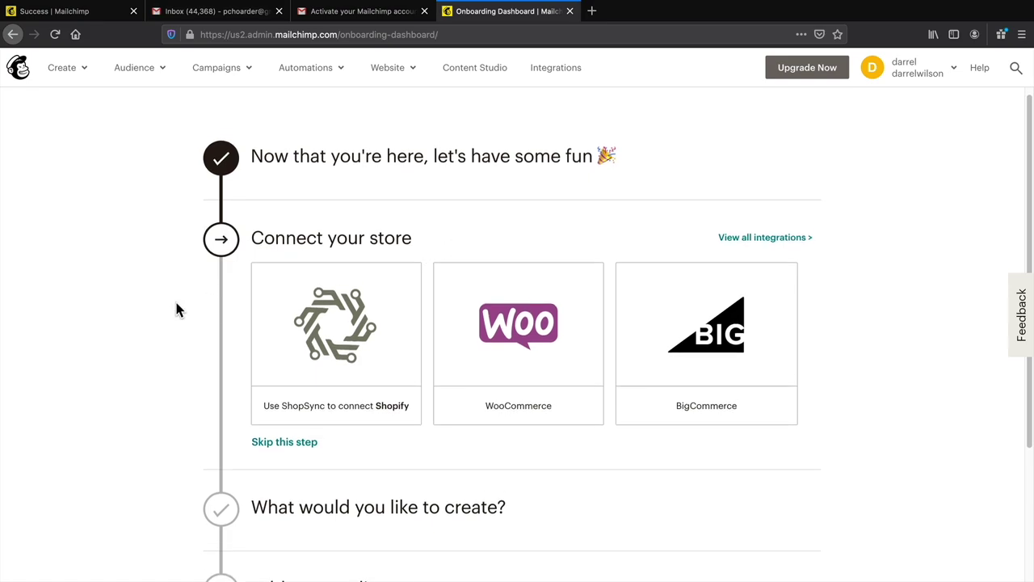
- Skip connecting a store, designing an email and adding contacts, then dismiss the guide
scroll(185, 323, "down", 2)
left_click(284, 388)
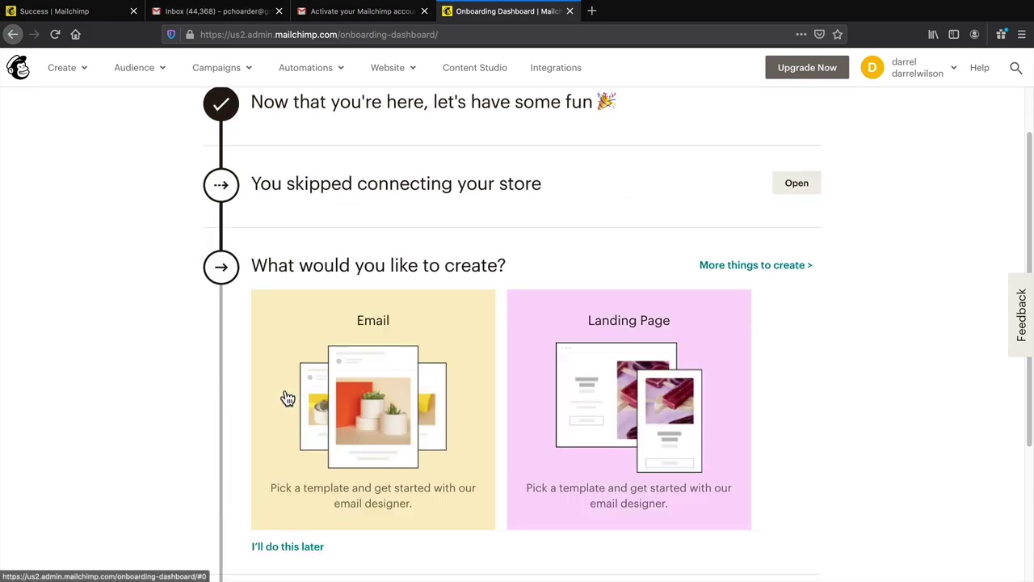
scroll(284, 397, "down", 4)
left_click(289, 421)
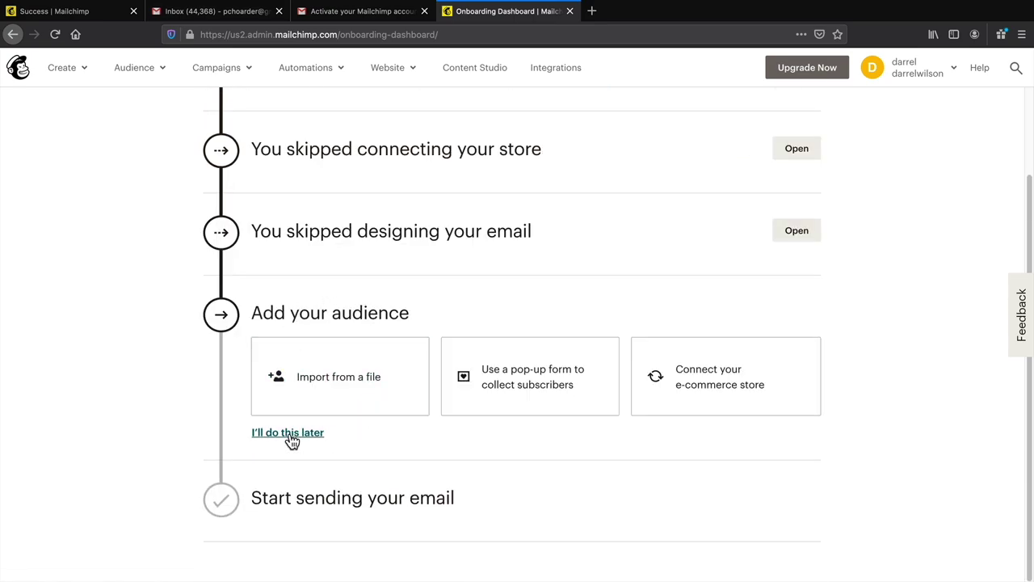
left_click(289, 434)
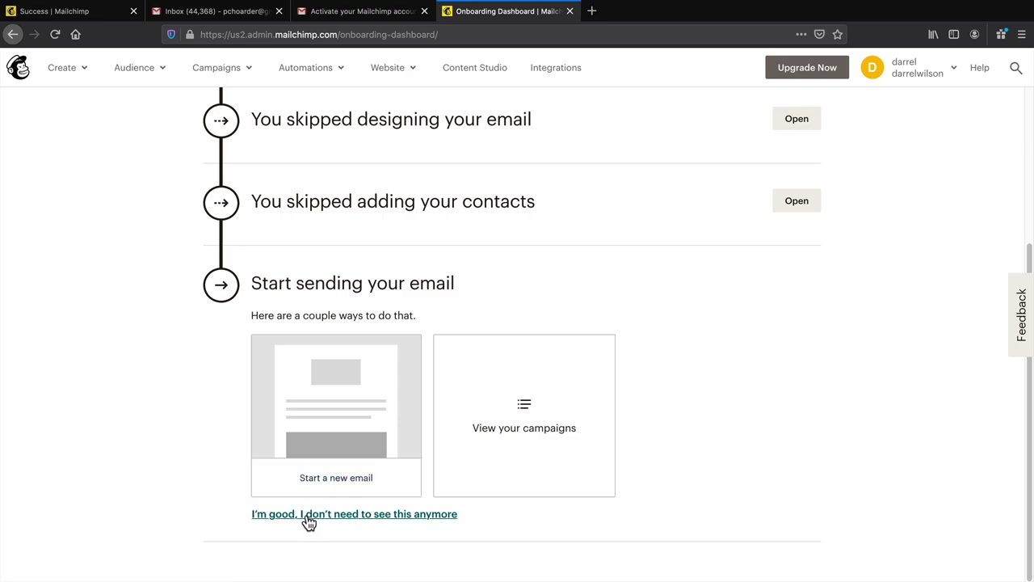
left_click(308, 517)
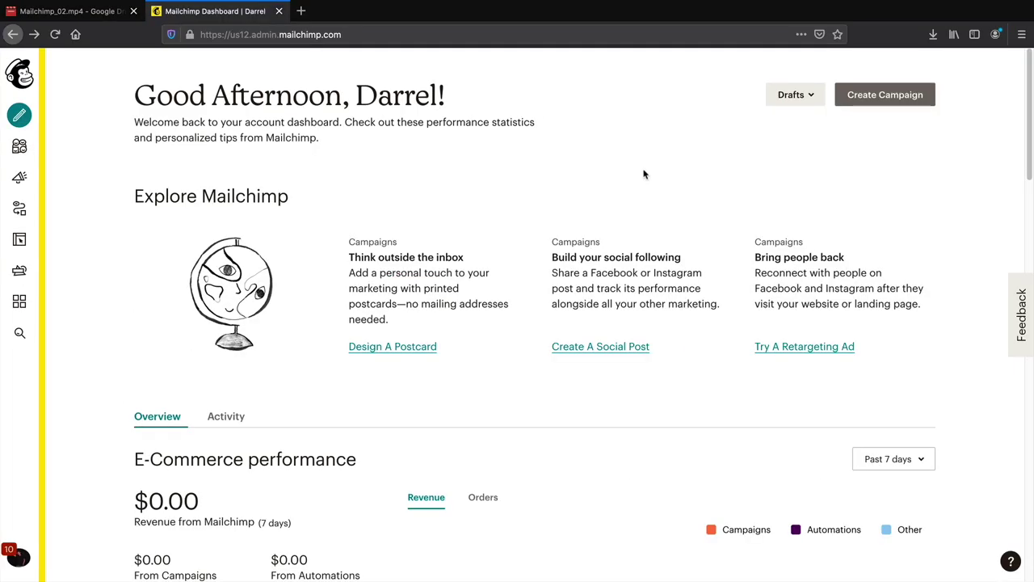
- Look through the account menu, campaign types and Audience dashboard, then return home
left_click(866, 7)
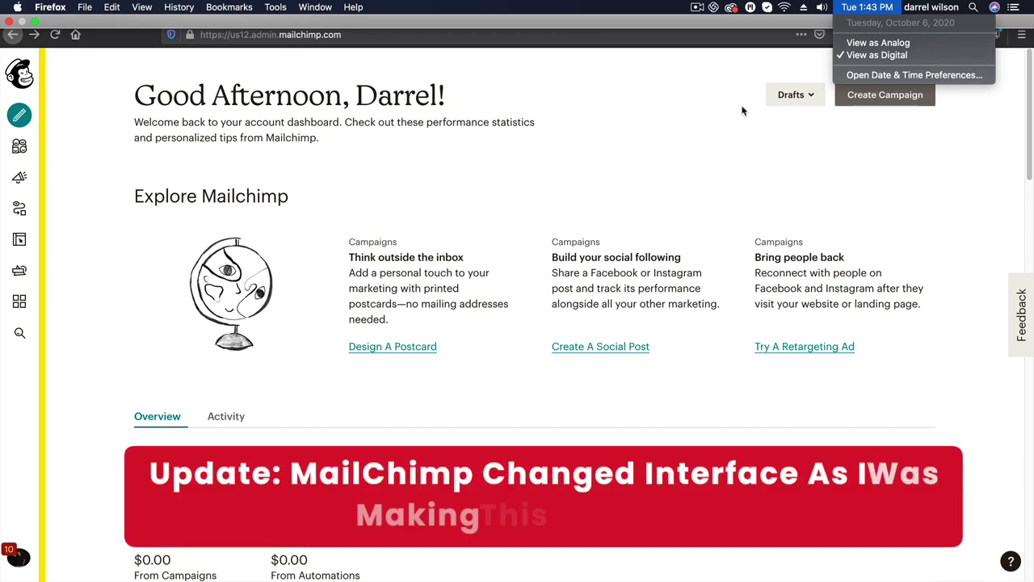
left_click(742, 111)
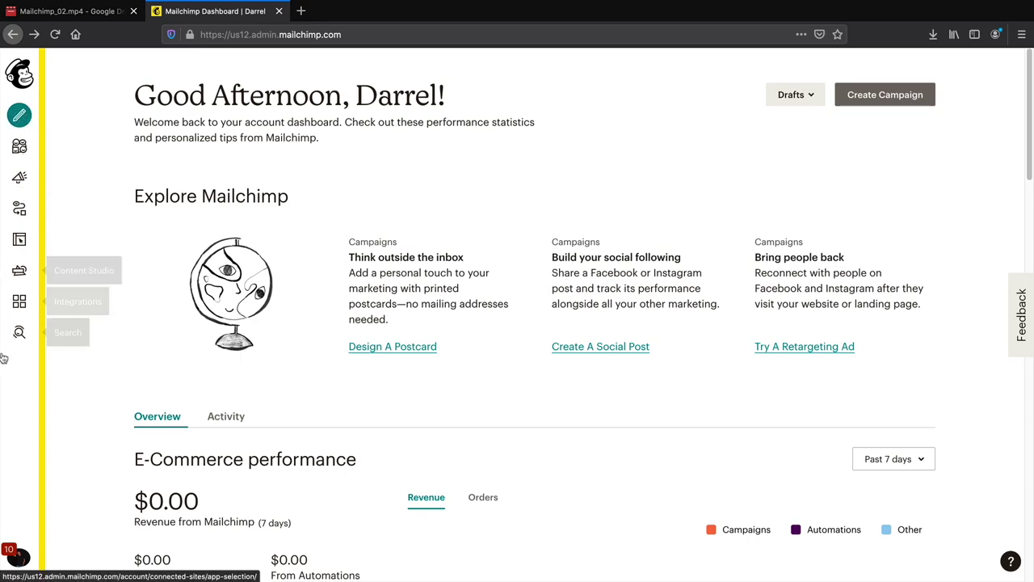
left_click(19, 556)
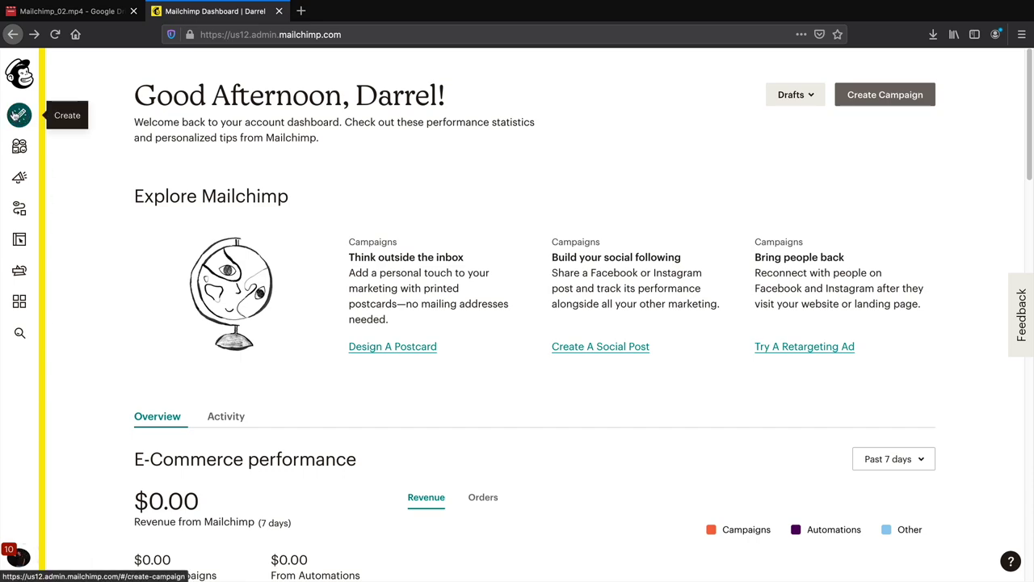
left_click(17, 116)
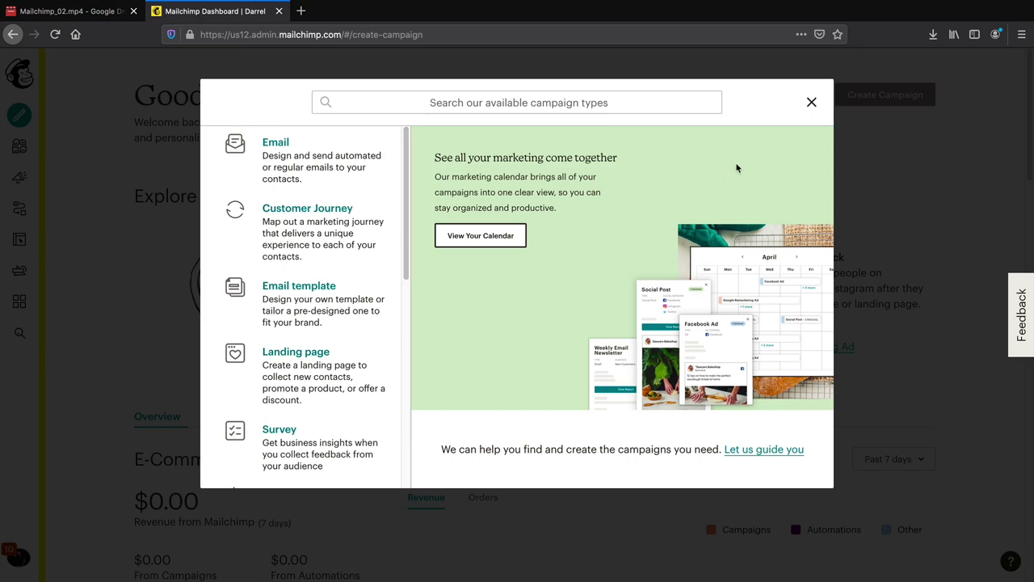
left_click(811, 101)
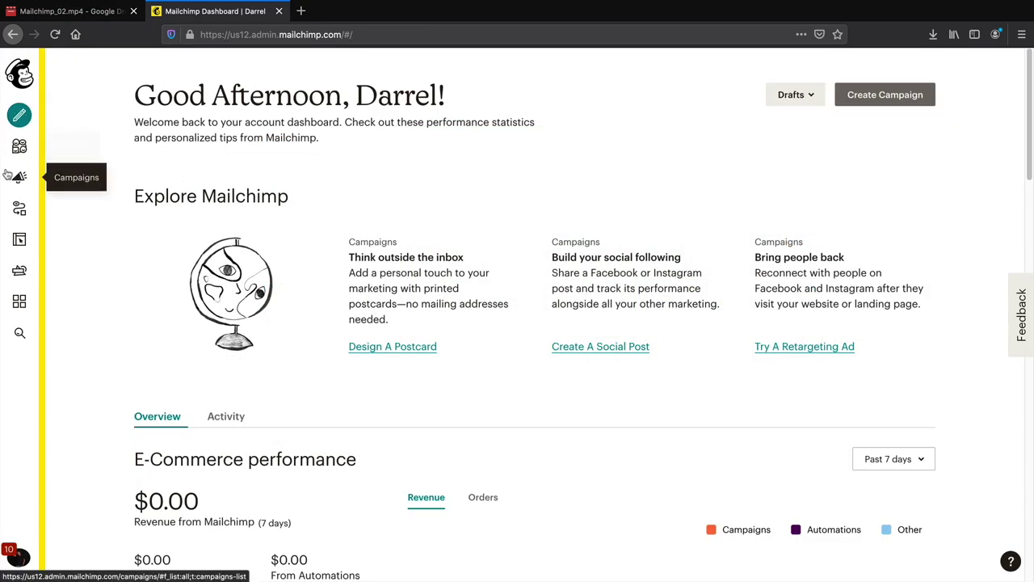
left_click(19, 146)
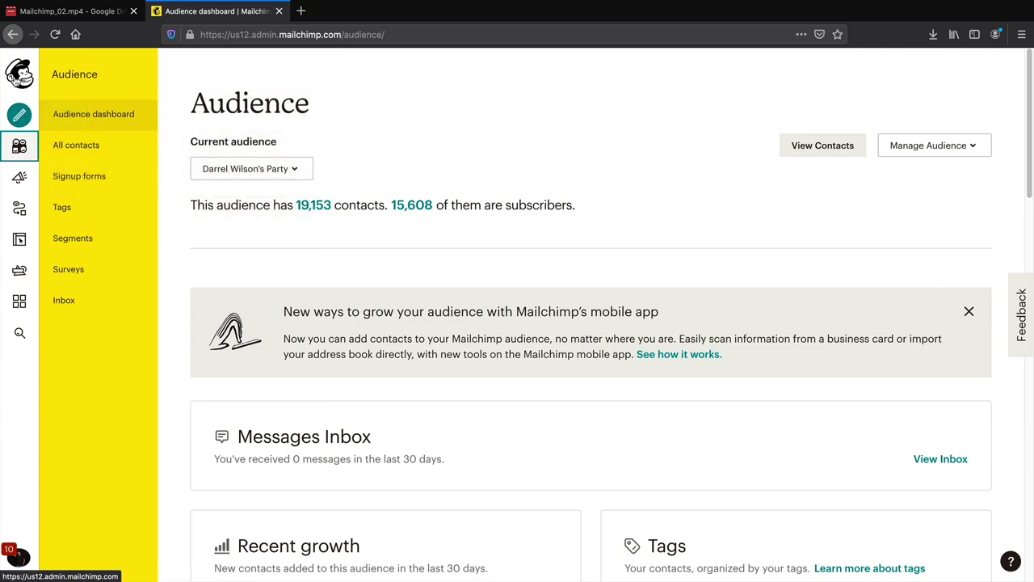
left_click(19, 73)
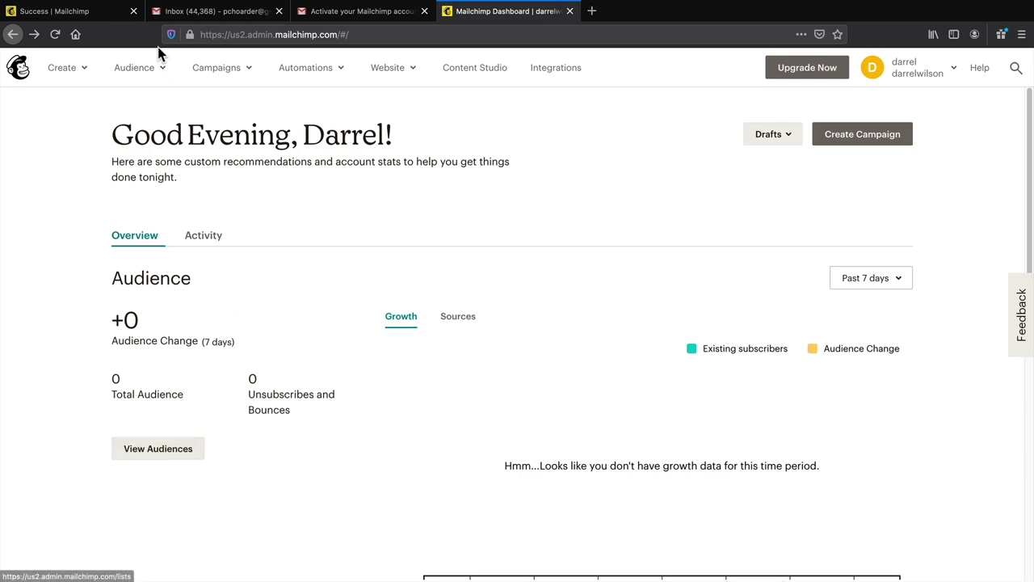
- Go to the Audience dashboard and check its subscriber count
left_click(134, 69)
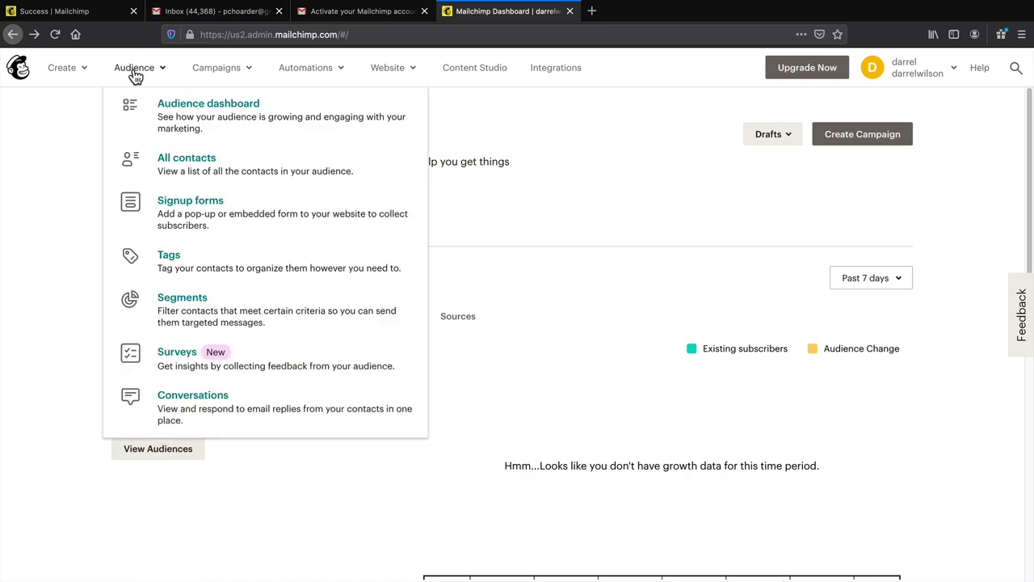
left_click(194, 107)
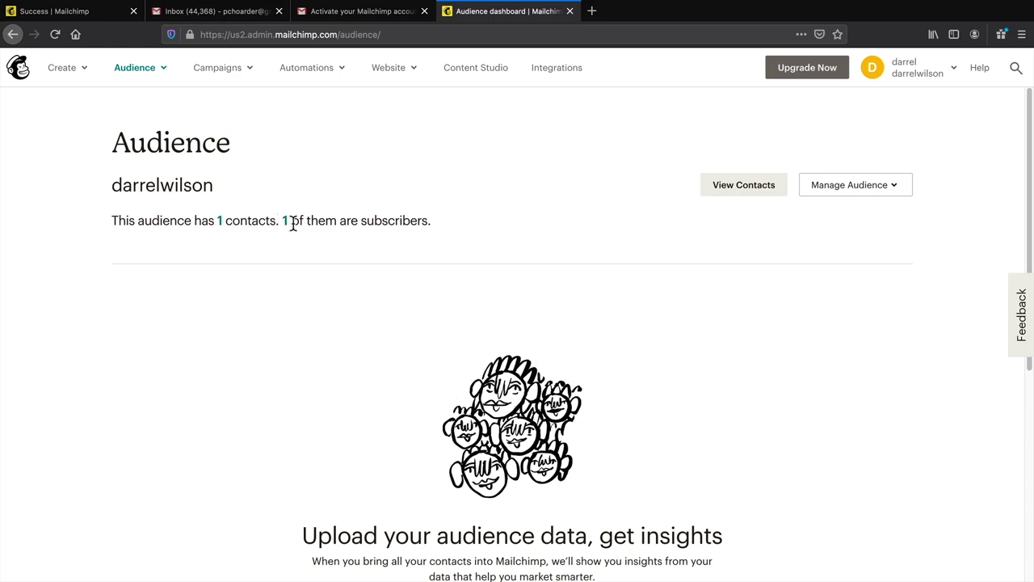
left_click_drag(405, 223, 330, 224)
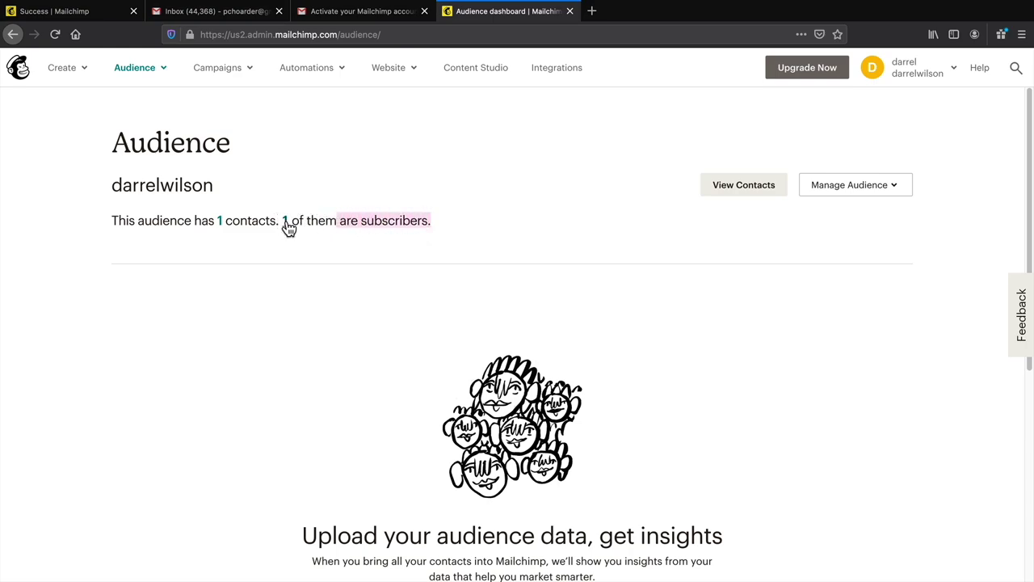
left_click(309, 223)
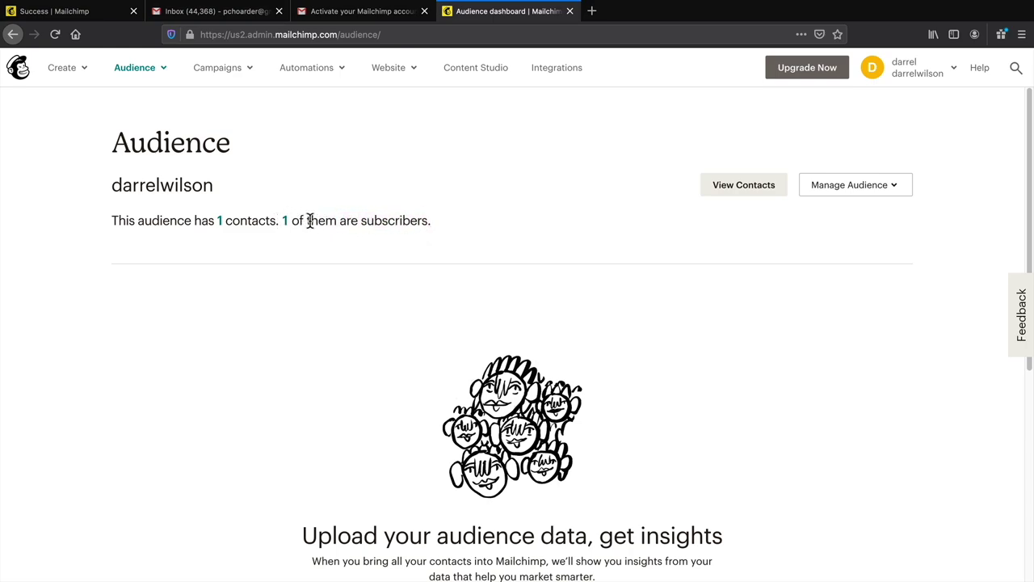
- View the single contact, check its bulk actions, then show the Add contacts options
left_click(743, 188)
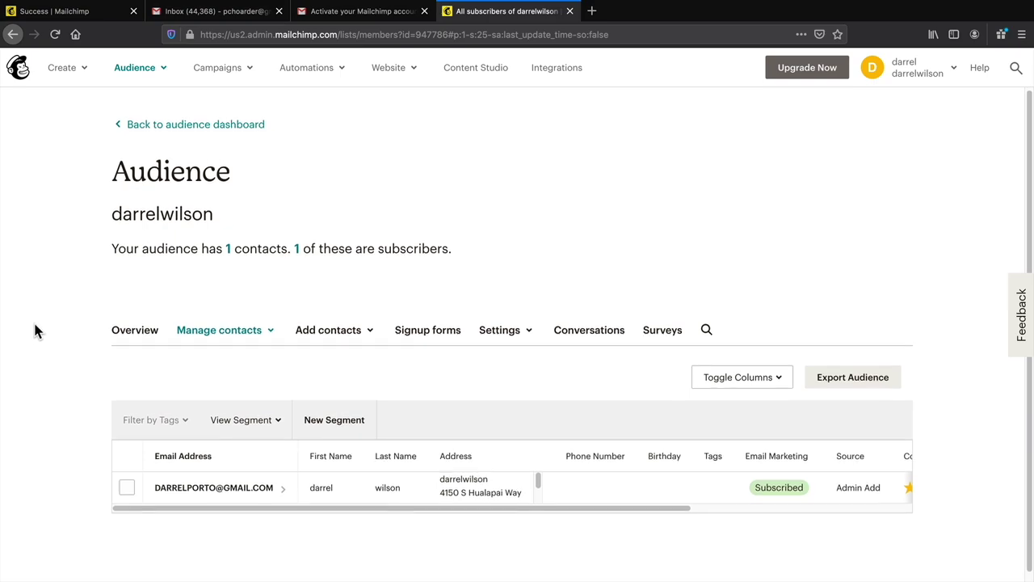
scroll(33, 323, "down", 1)
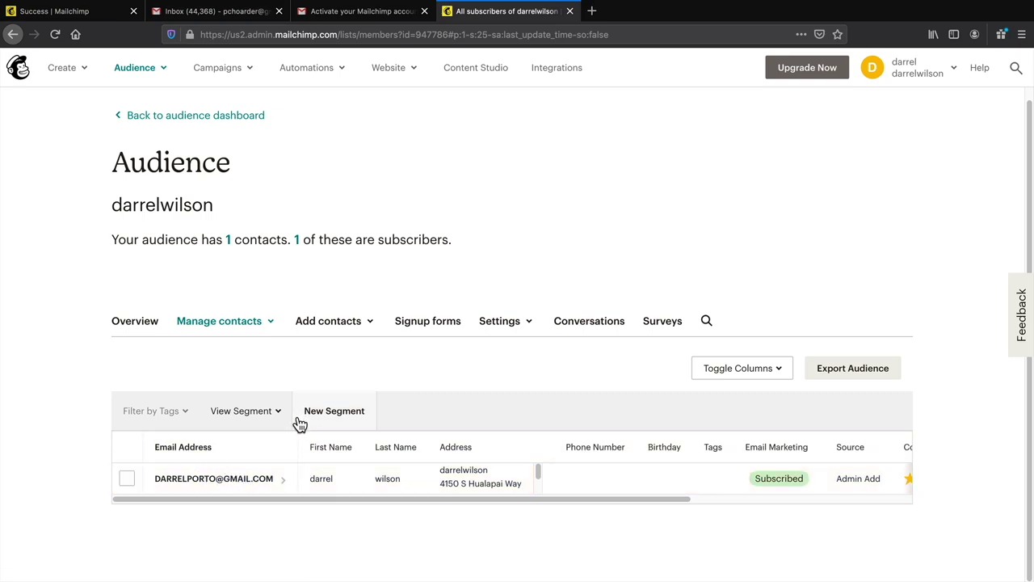
left_click(127, 478)
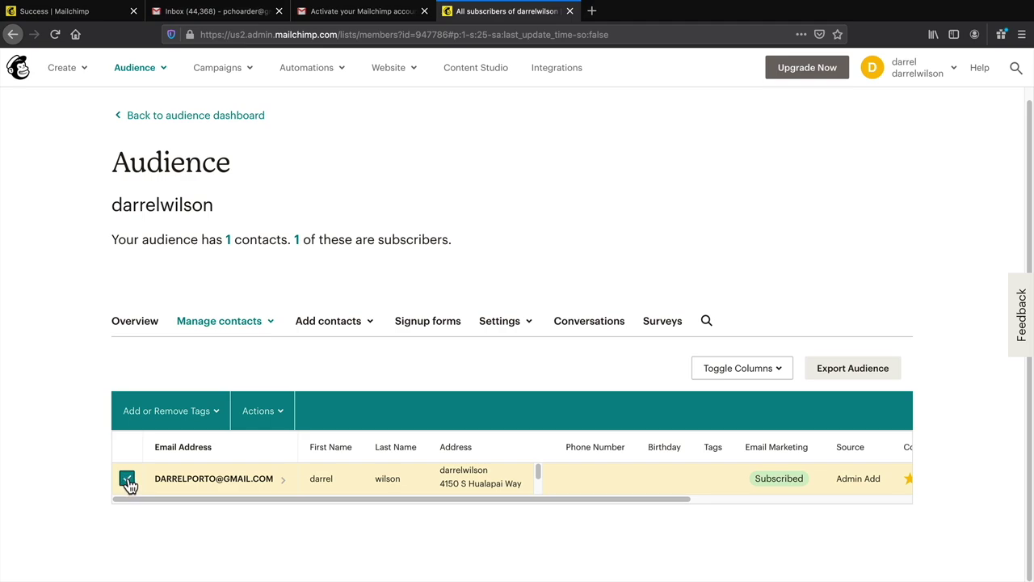
left_click(274, 414)
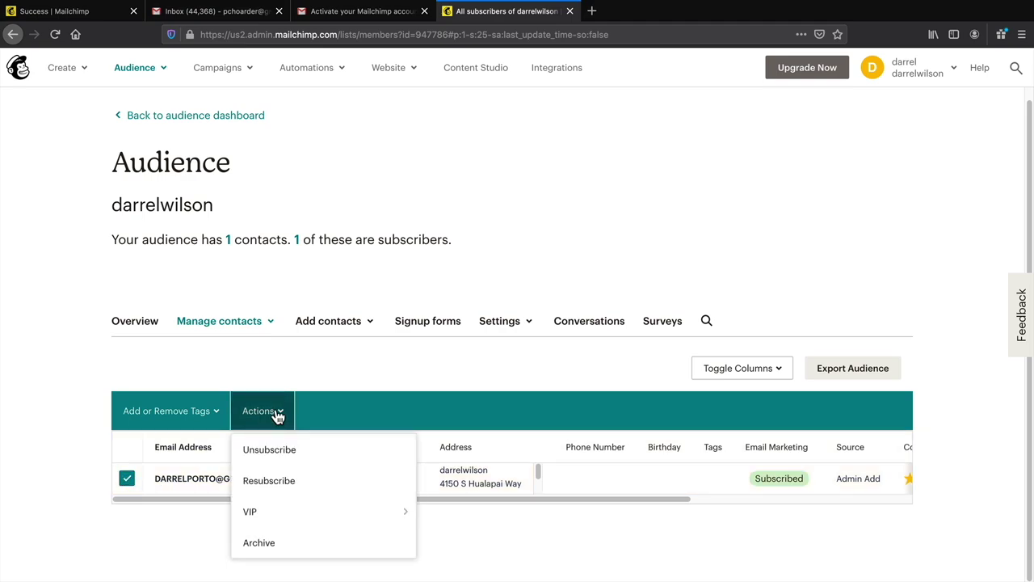
left_click(127, 479)
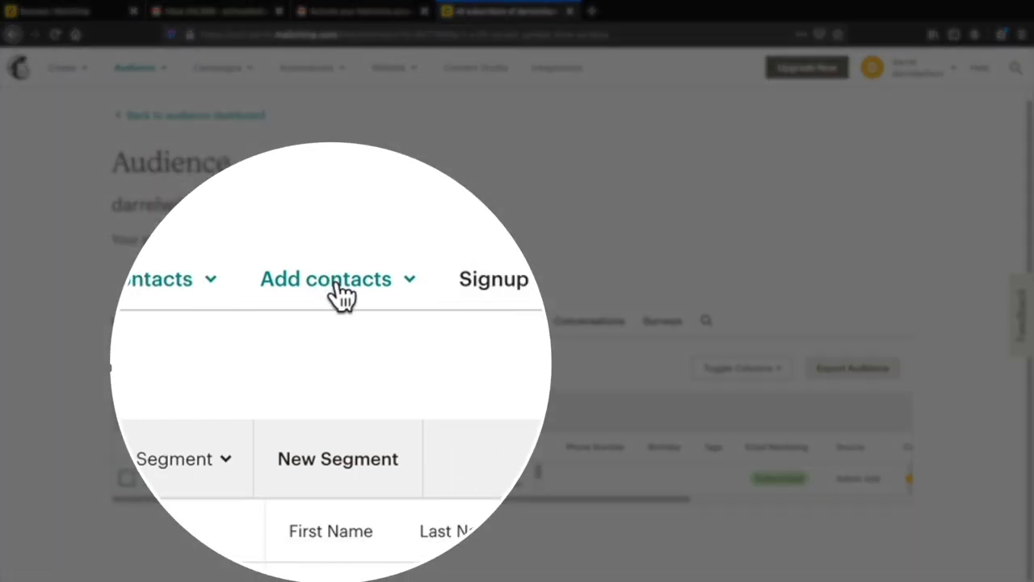
left_click(331, 323)
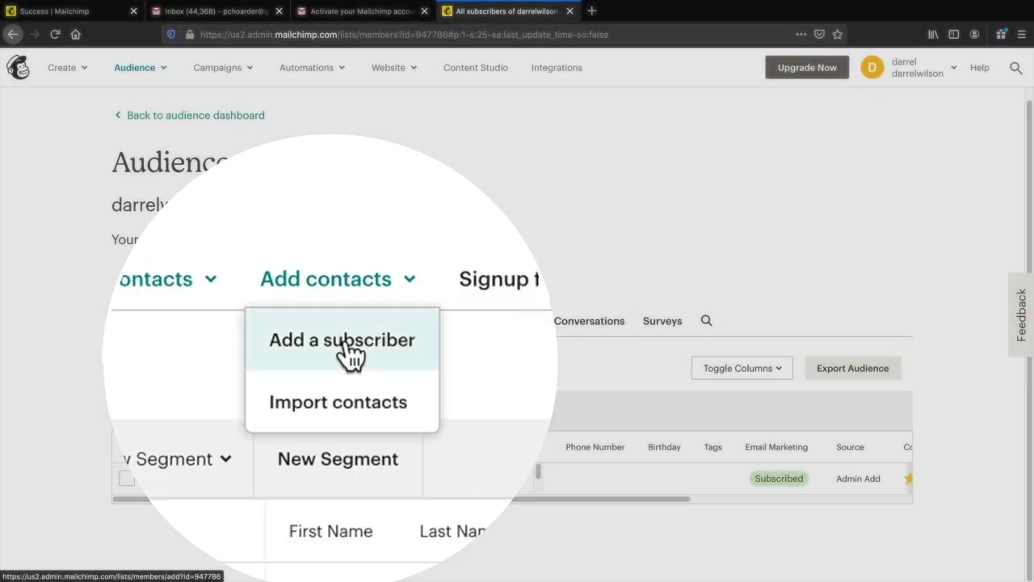
- Fill in the Add a subscriber form with contact details, country USA and birthday 10/30
left_click(340, 358)
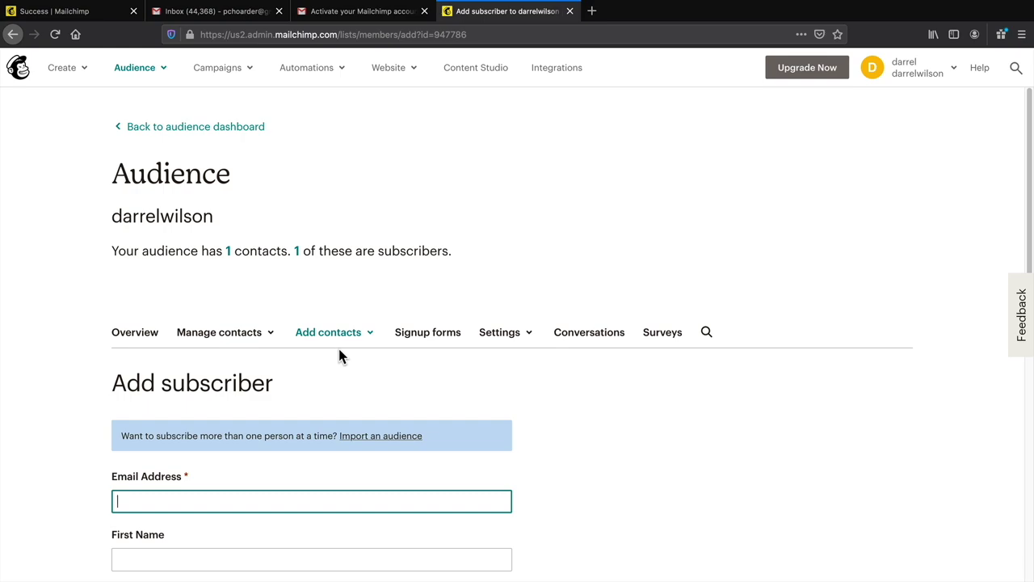
scroll(338, 346, "down", 5)
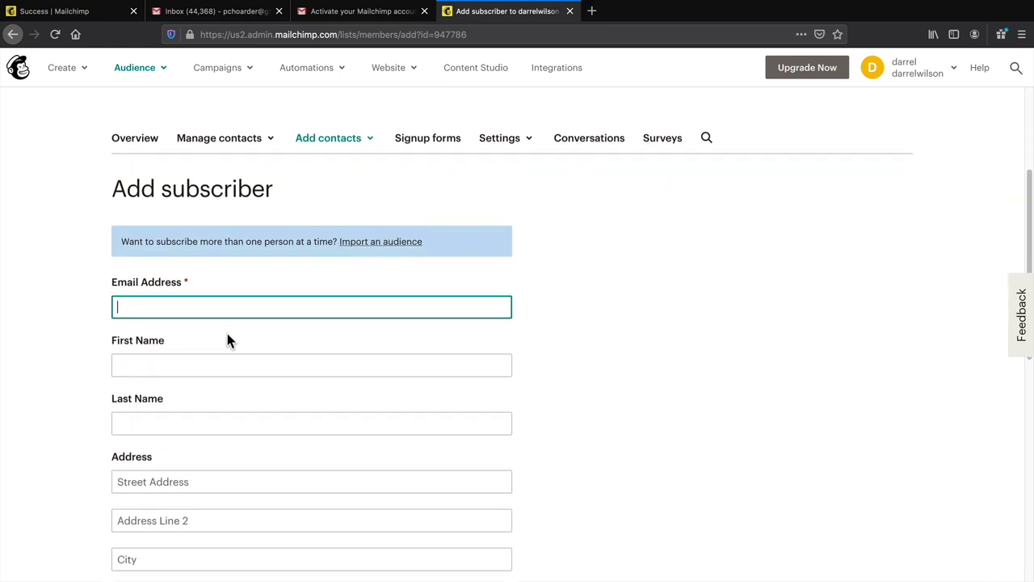
scroll(227, 340, "down", 2)
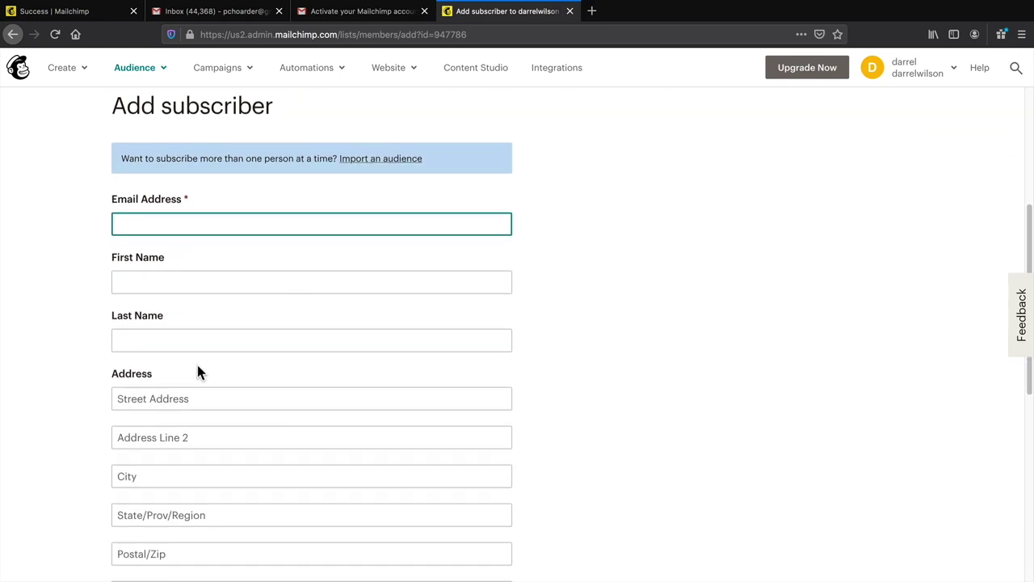
scroll(356, 388, "up", 1)
scroll(598, 386, "down", 2)
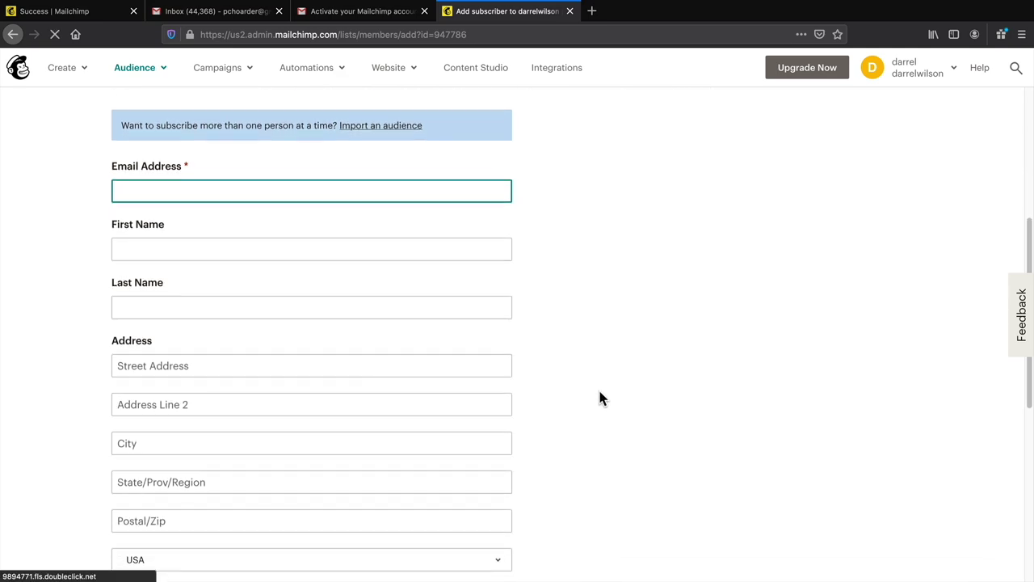
scroll(598, 395, "down", 2)
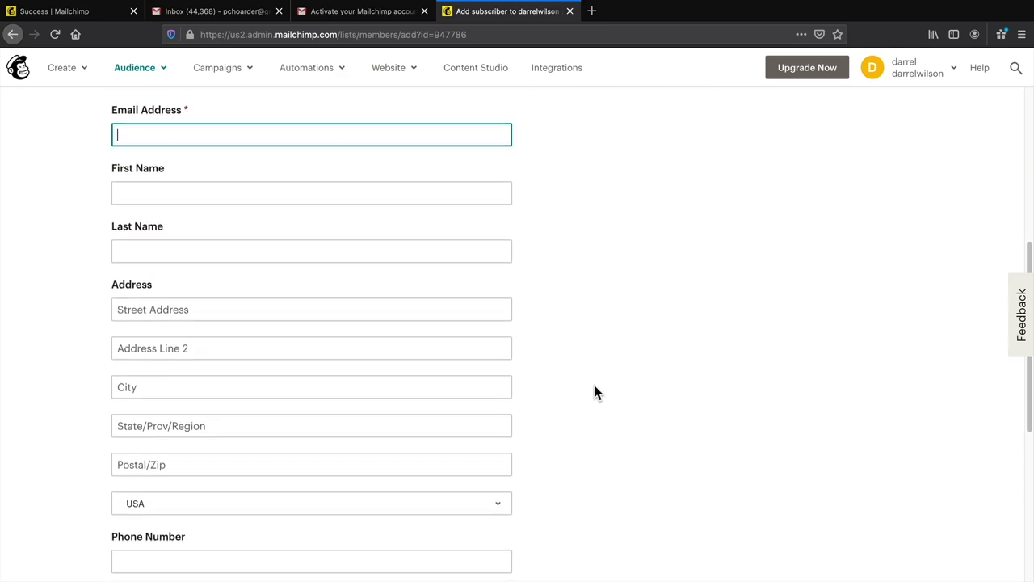
scroll(597, 393, "down", 1)
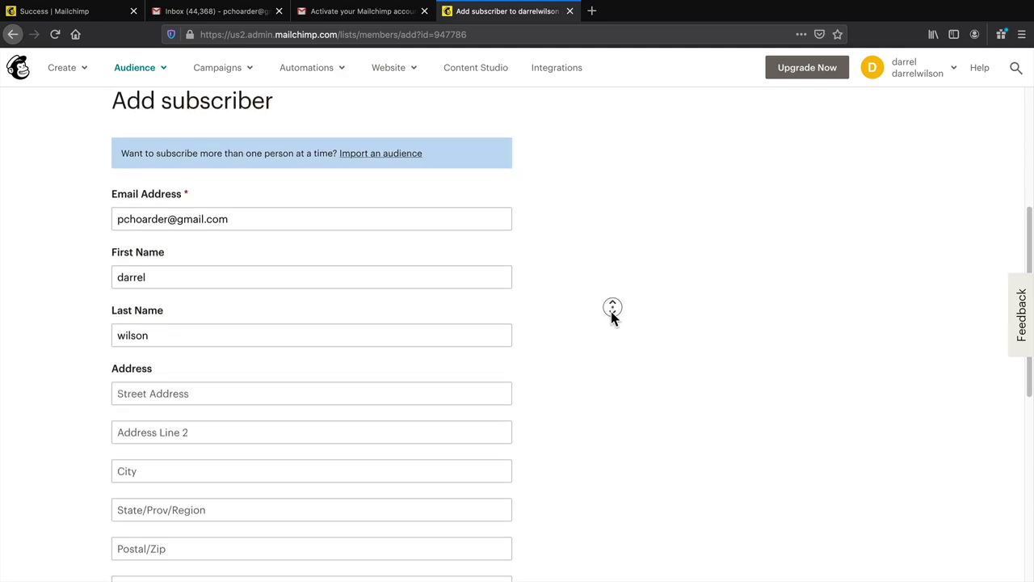
scroll(611, 315, "down", 2)
scroll(611, 317, "down", 4)
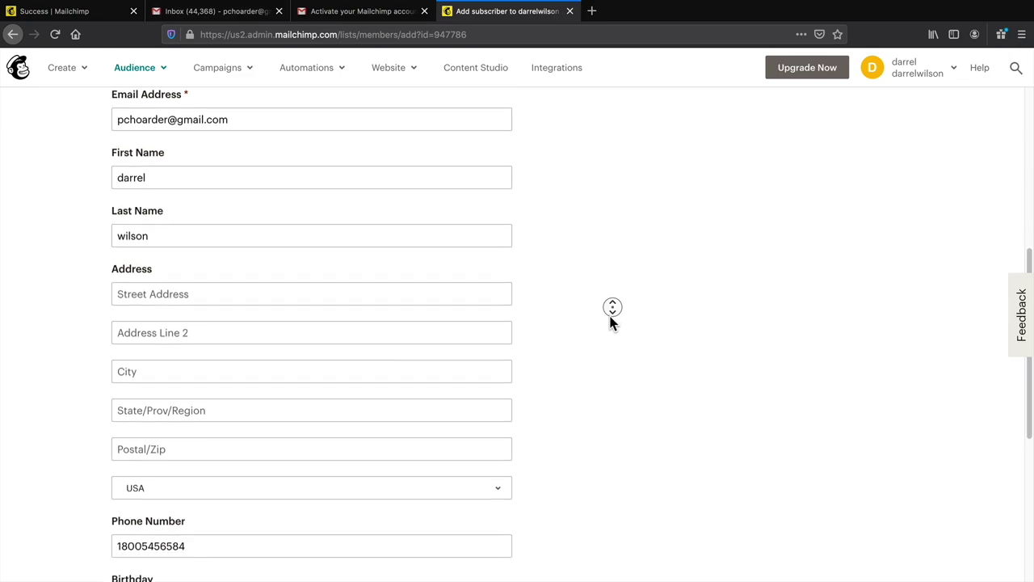
scroll(611, 317, "down", 5)
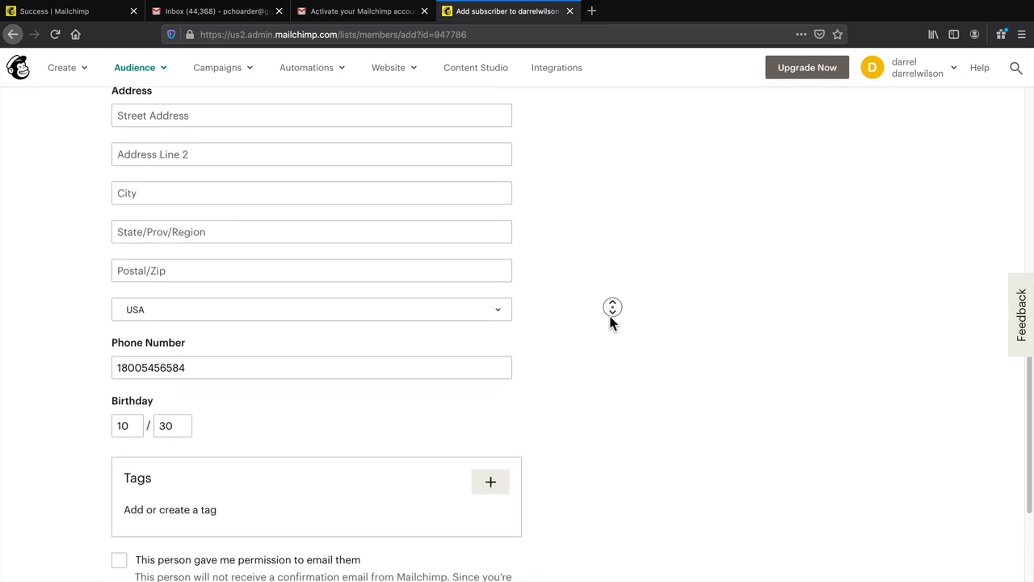
scroll(610, 316, "down", 2)
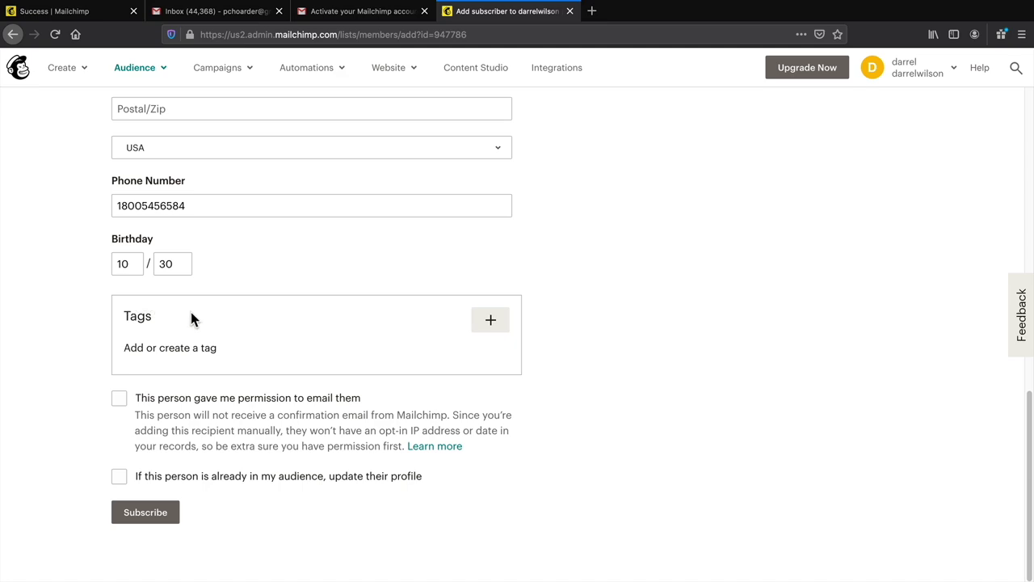
- Create and apply the tag 'Deals' to the new subscriber
left_click(490, 321)
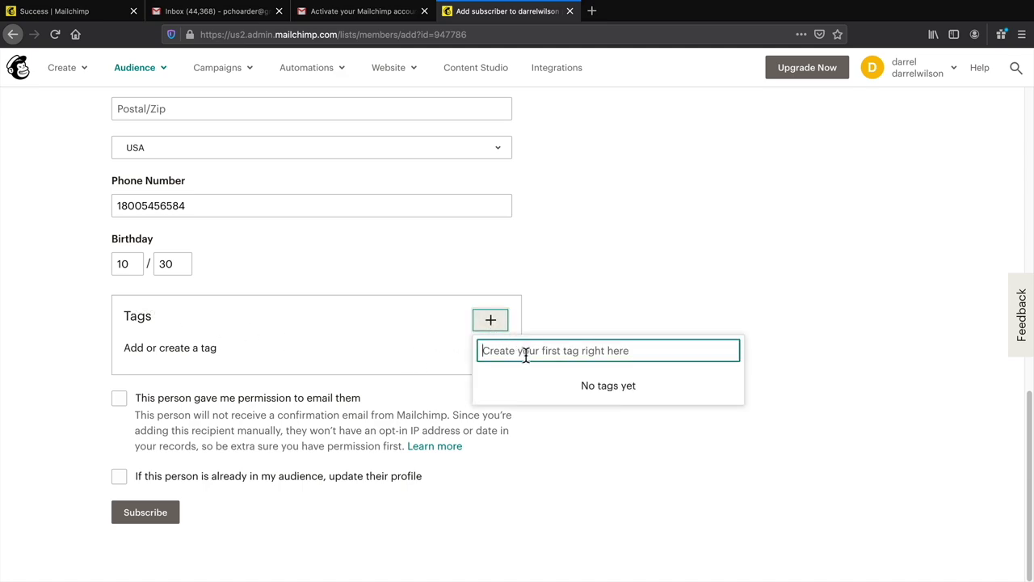
type("Deals")
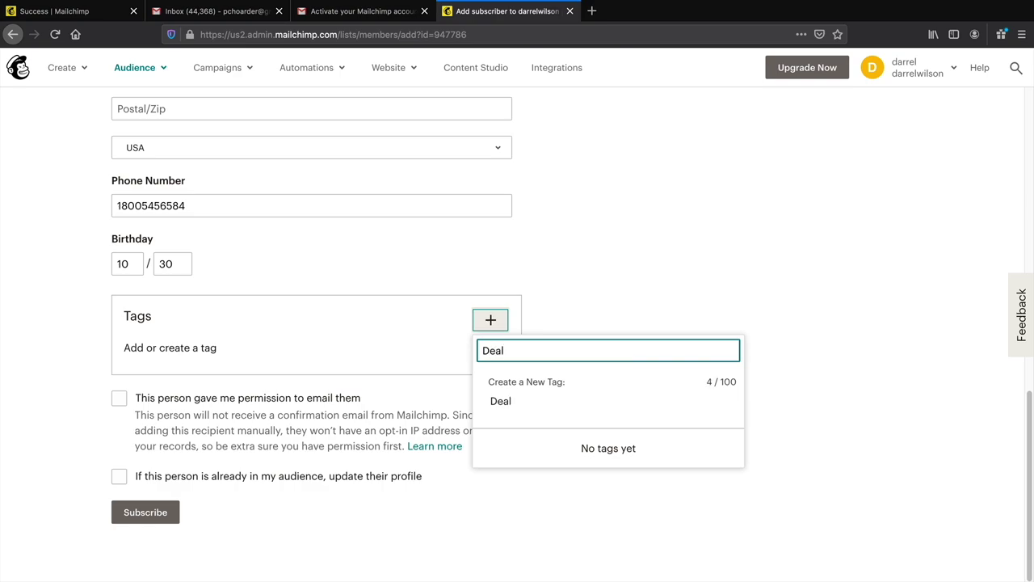
left_click(509, 402)
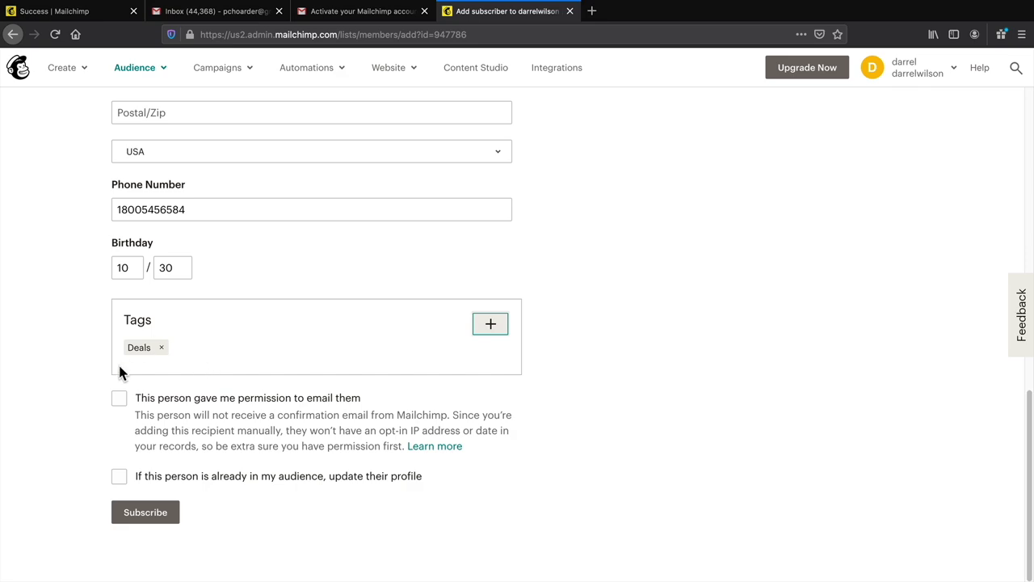
- Confirm email permission and profile updating, then subscribe the contact
left_click(118, 404)
left_click(119, 476)
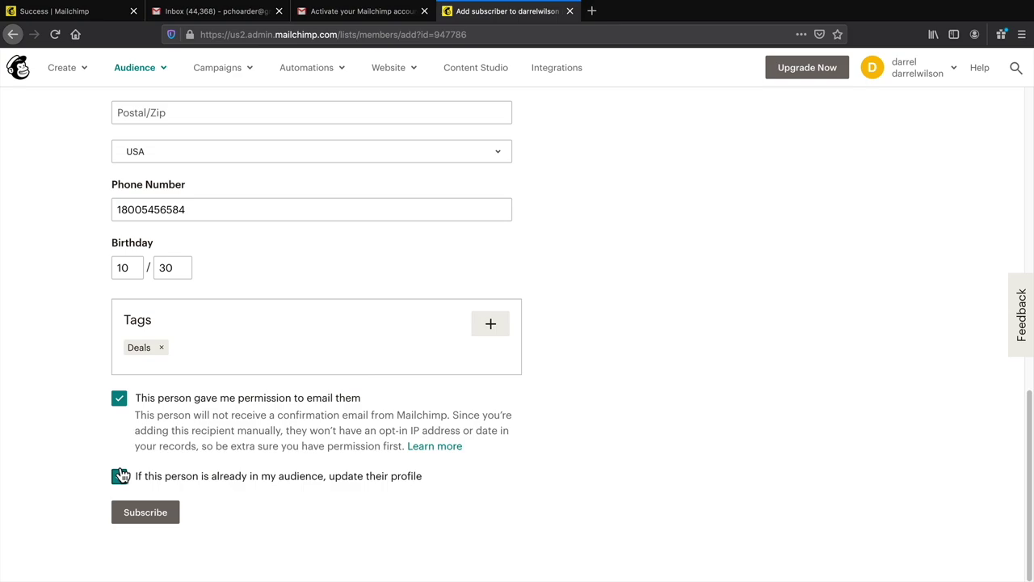
left_click(150, 514)
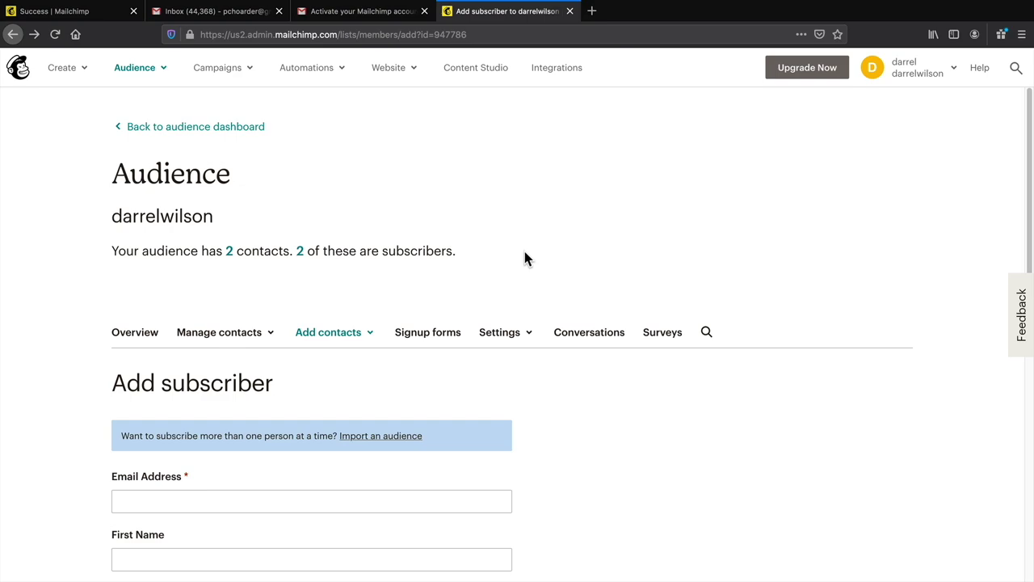
- Open the audience's contact list showing both subscribers, including the new Deals-tagged contact
left_click(299, 251)
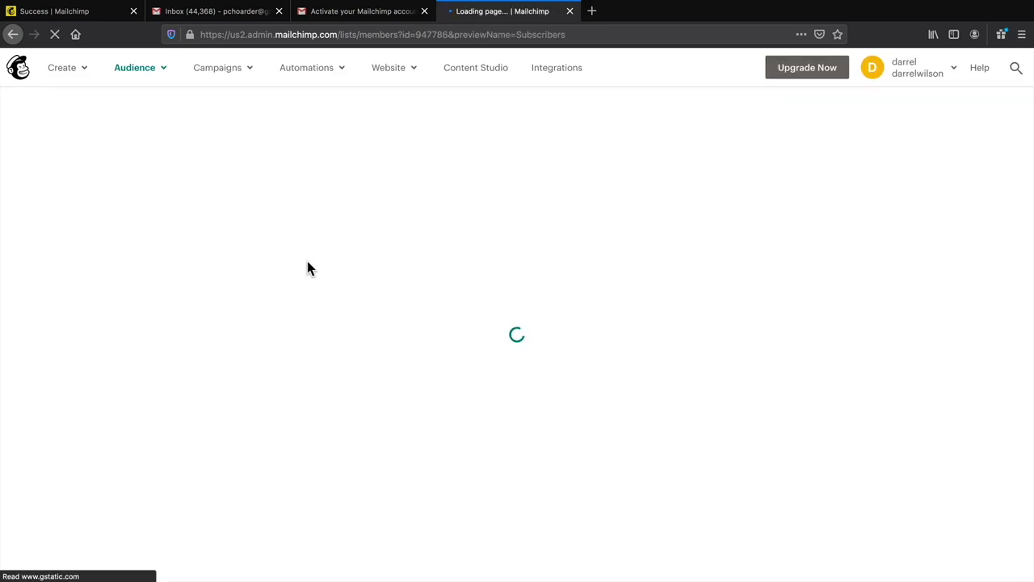
scroll(303, 279, "down", 1)
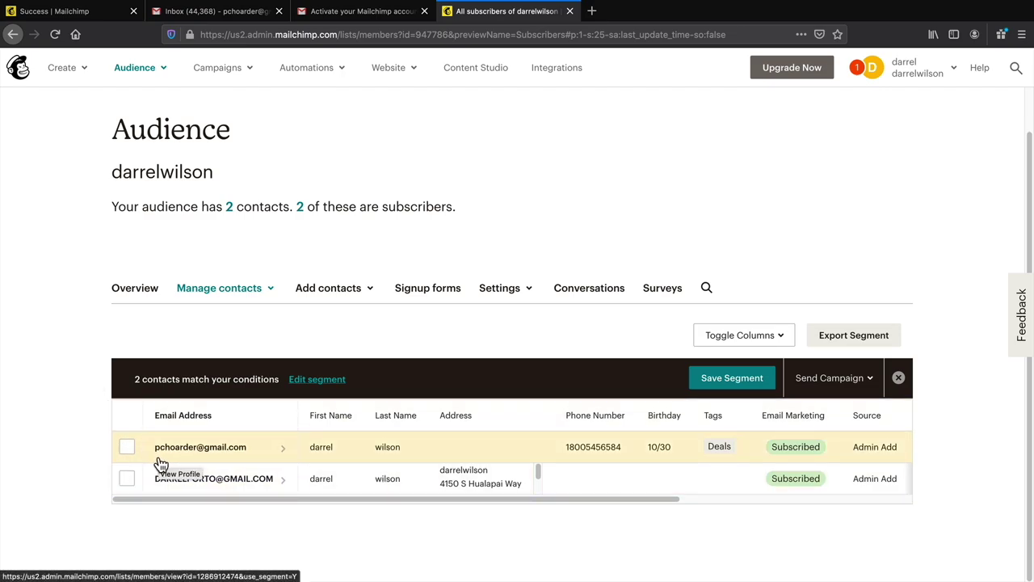
- Export the subscriber segment and save segment_export_c7dca063d0.zip as a file
left_click(856, 340)
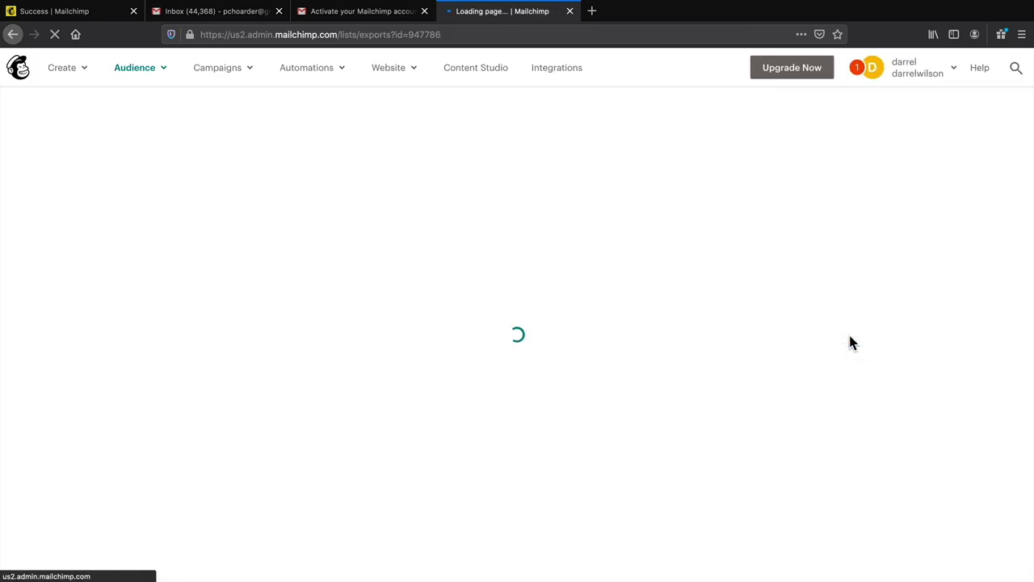
scroll(834, 322, "down", 1)
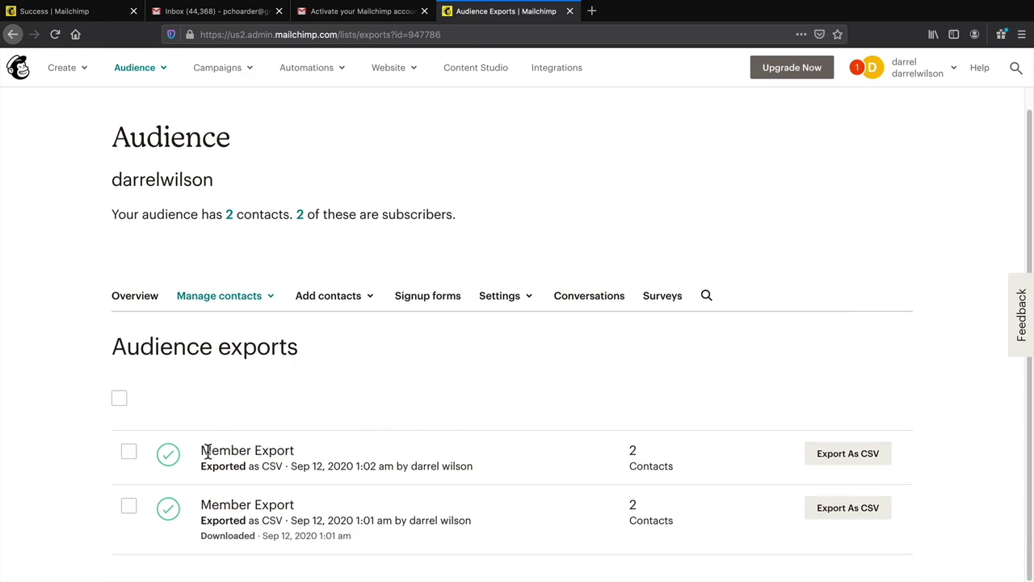
left_click_drag(202, 450, 287, 453)
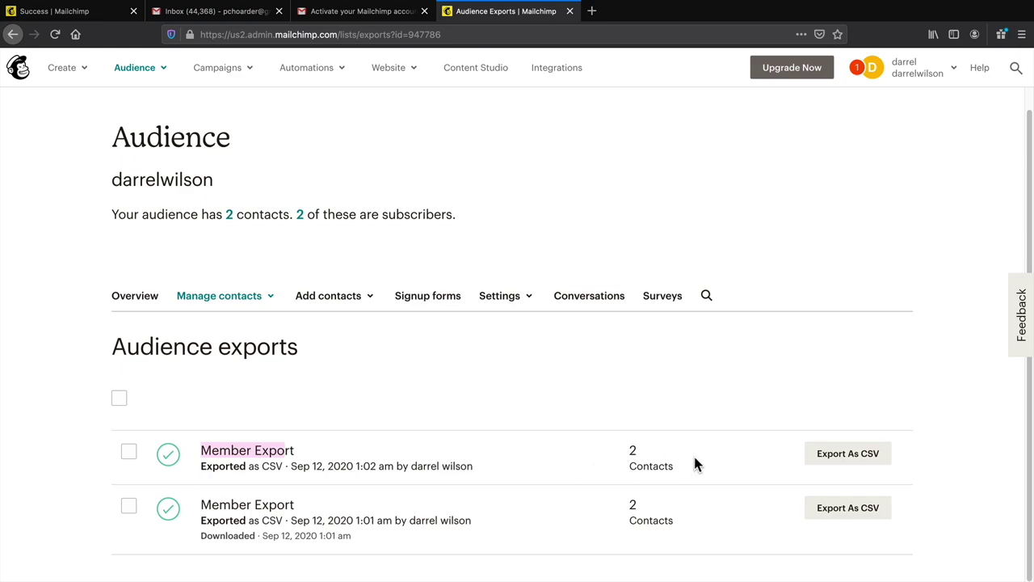
left_click(865, 455)
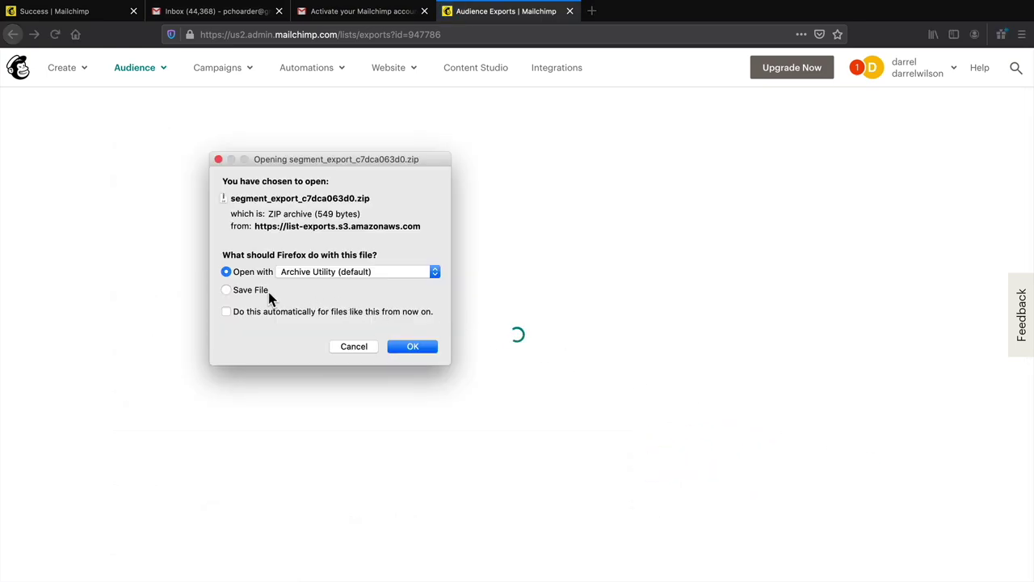
left_click(244, 292)
left_click(416, 347)
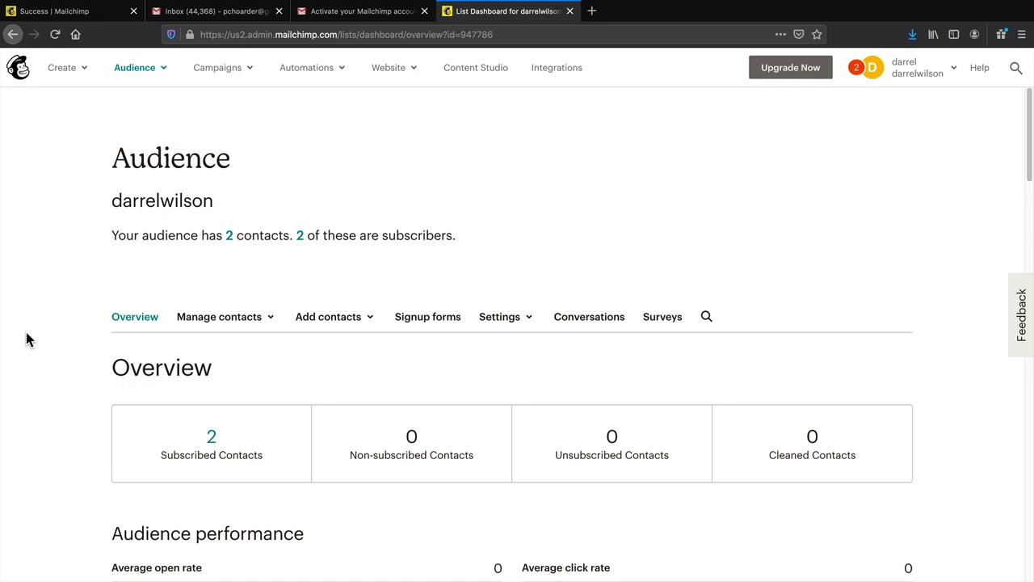
- Return to the audience's contact list and bring up the options for adding contacts
left_click(141, 71)
left_click(171, 105)
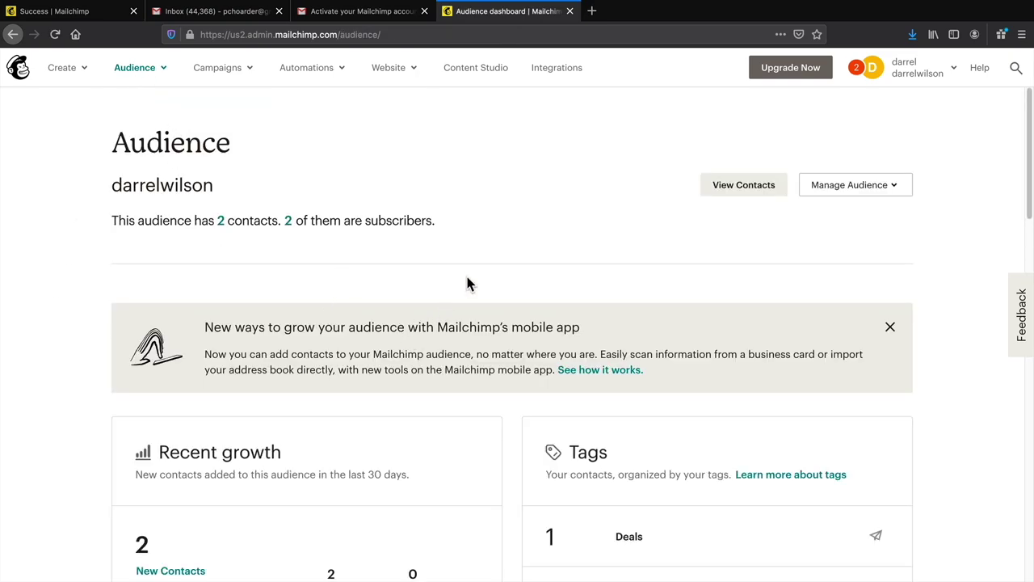
left_click(764, 187)
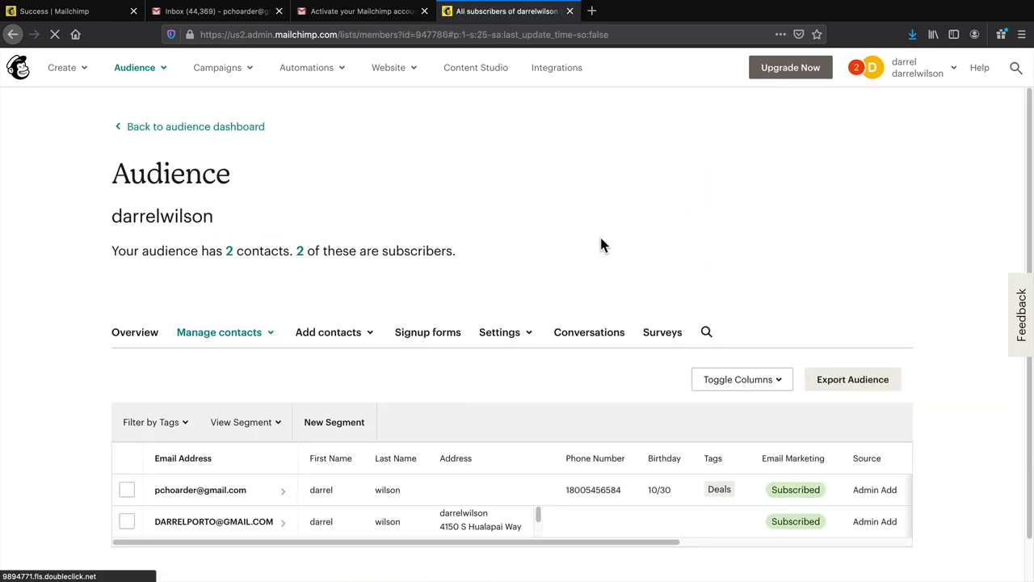
scroll(561, 333, "down", 1)
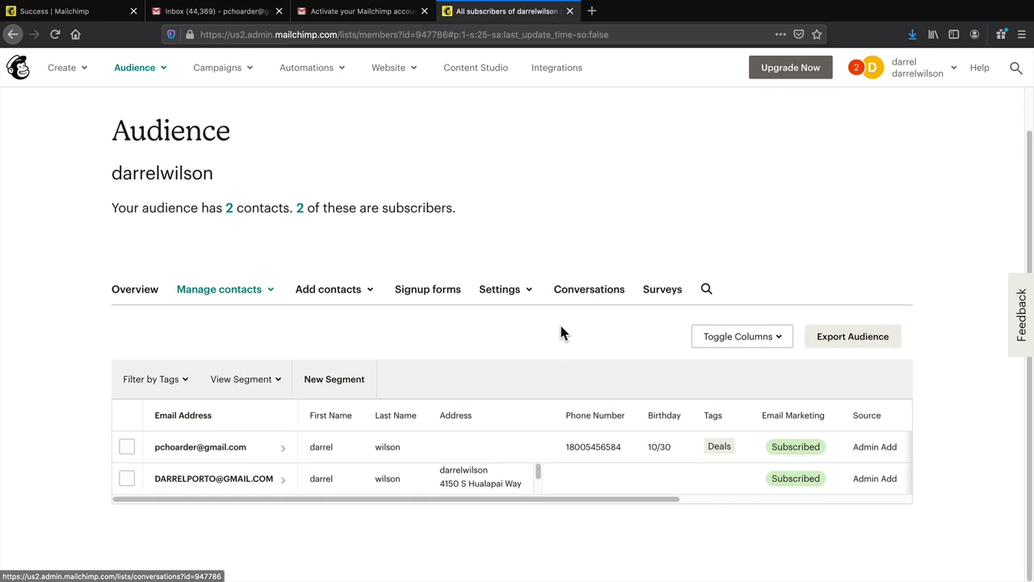
left_click(356, 296)
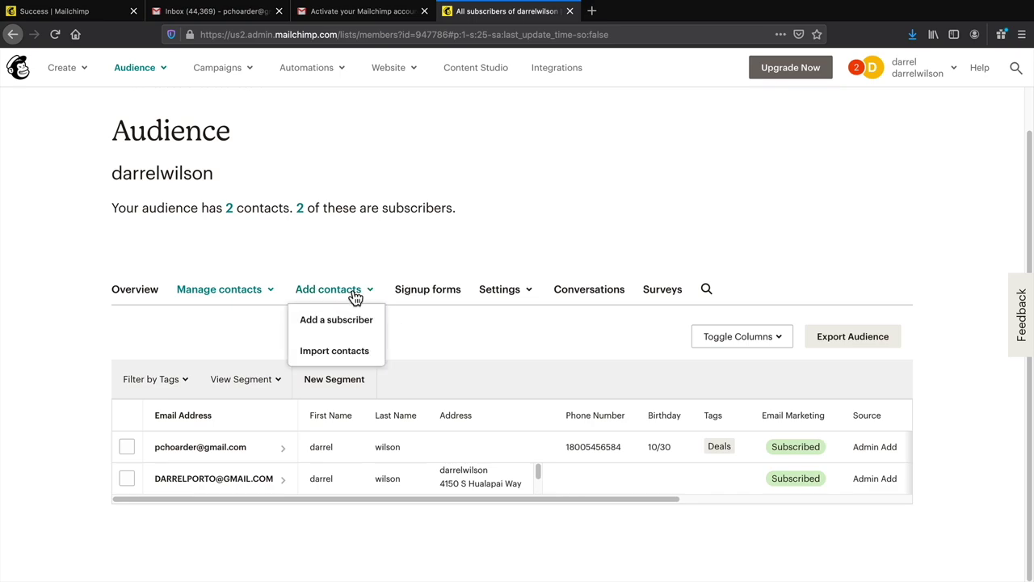
- Start a contact import by uploading the exported segment CSV file
left_click(344, 354)
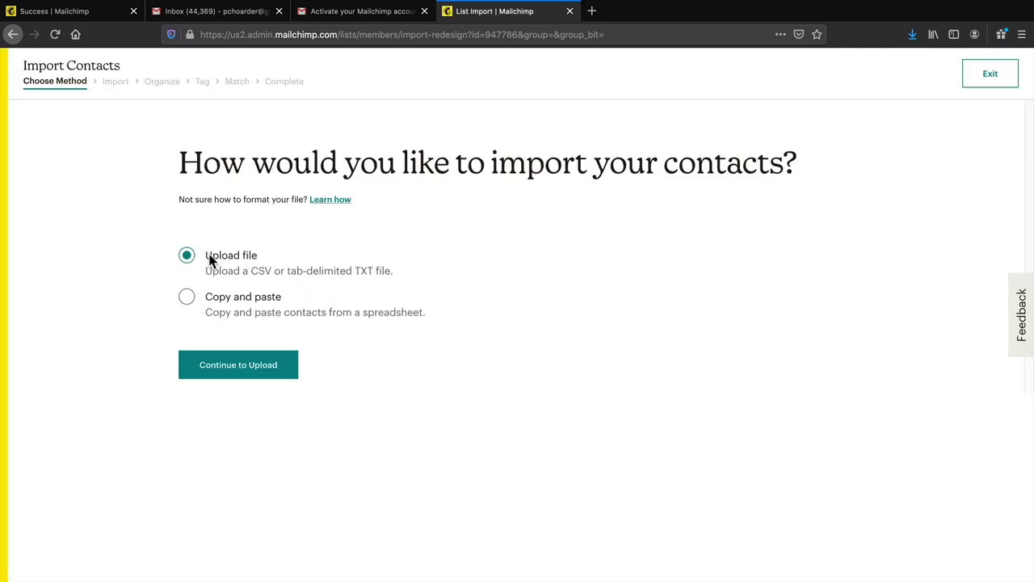
left_click_drag(207, 270, 342, 274)
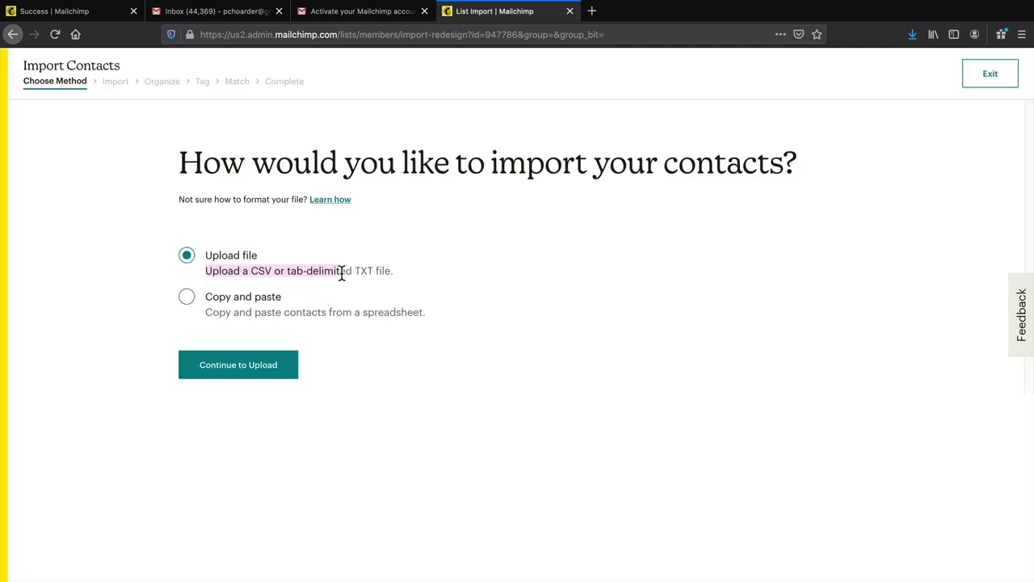
left_click(238, 370)
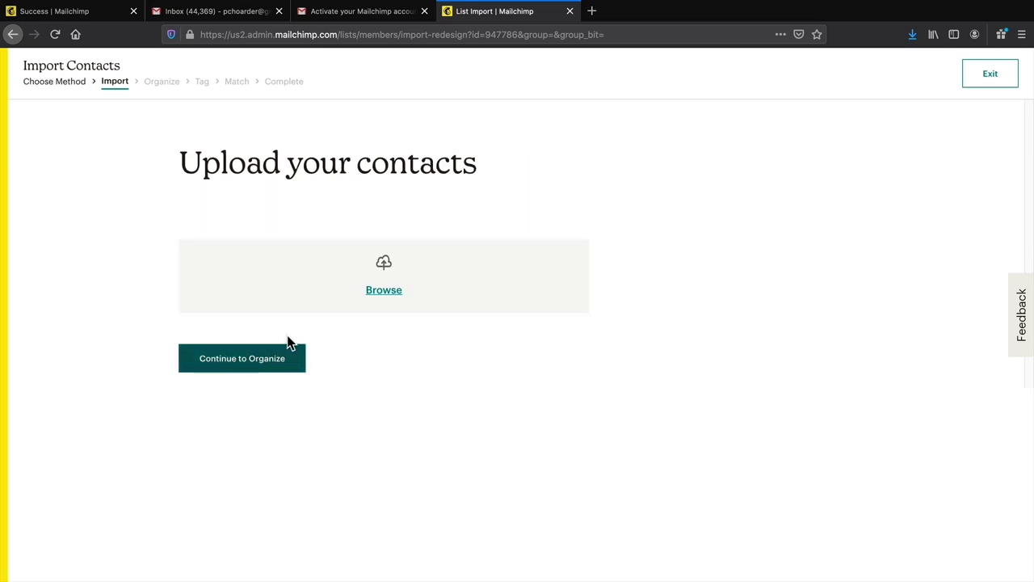
left_click(388, 293)
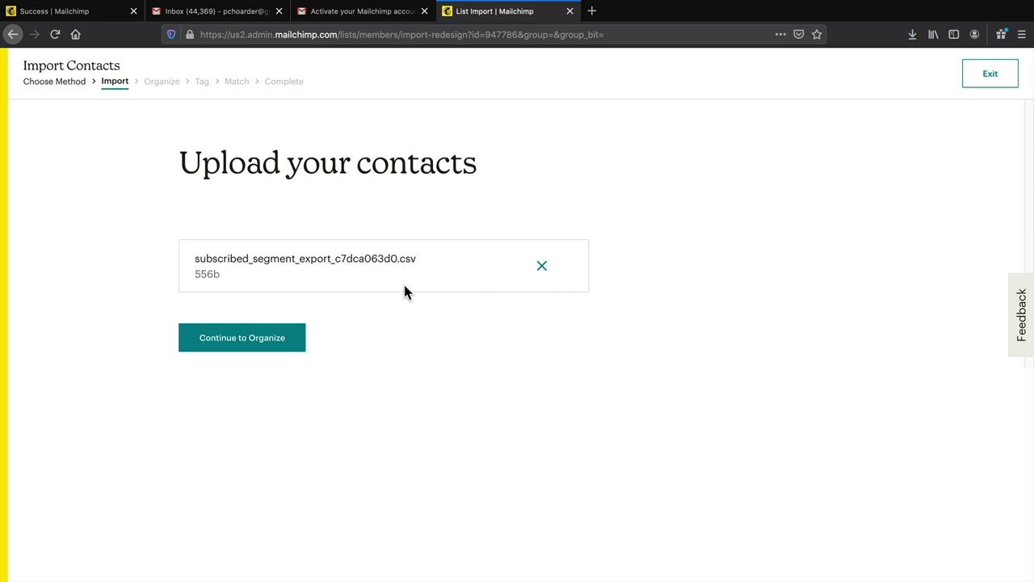
left_click(252, 343)
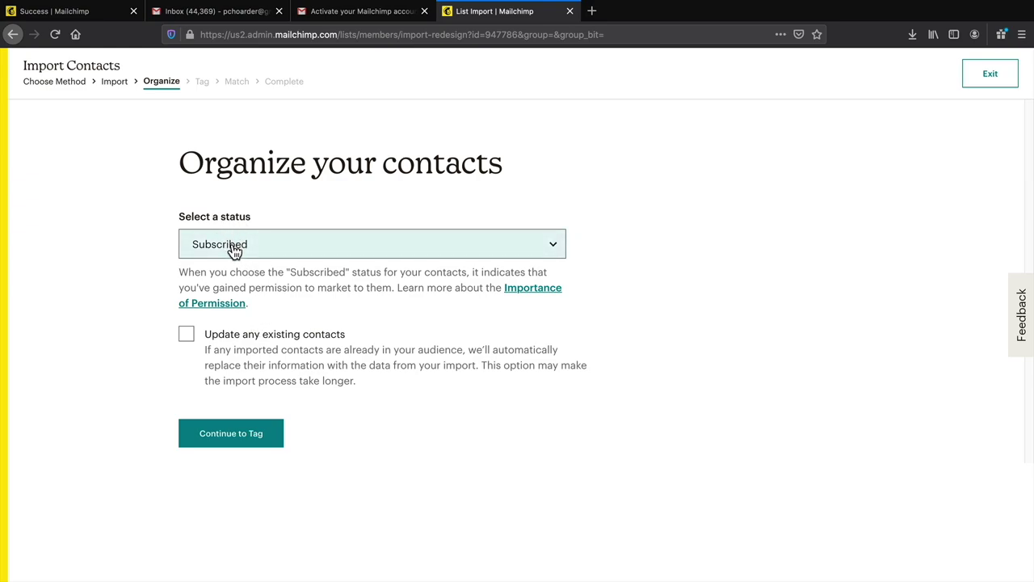
- Import the 2 contacts as Subscribed with no tag, accepting the column matching
left_click(206, 436)
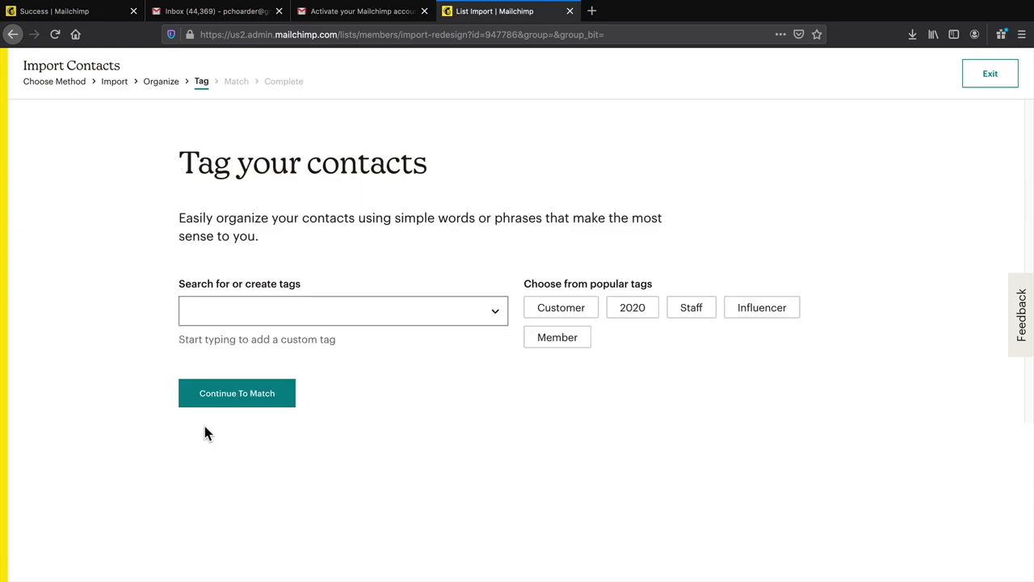
left_click(366, 310)
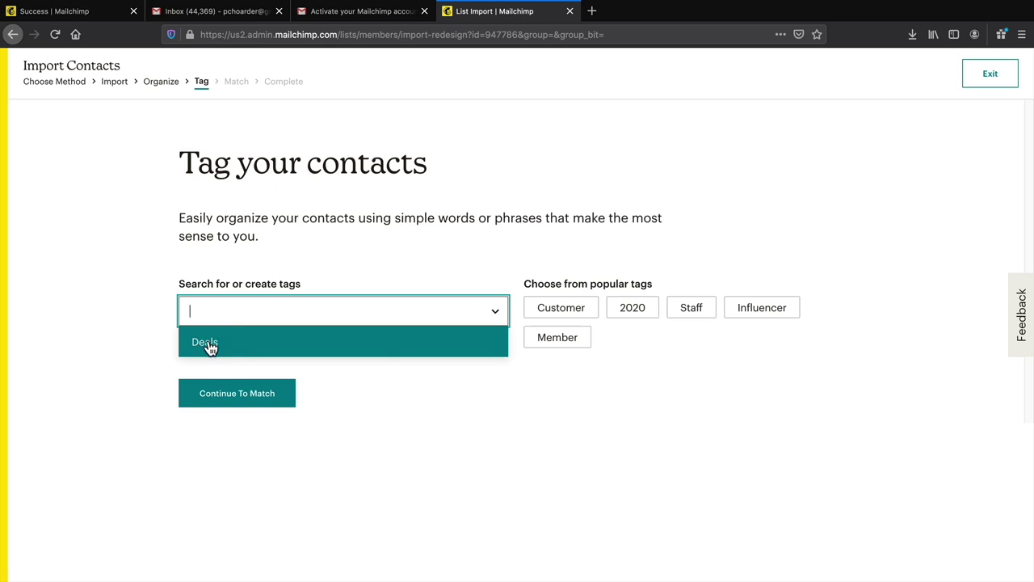
left_click(143, 325)
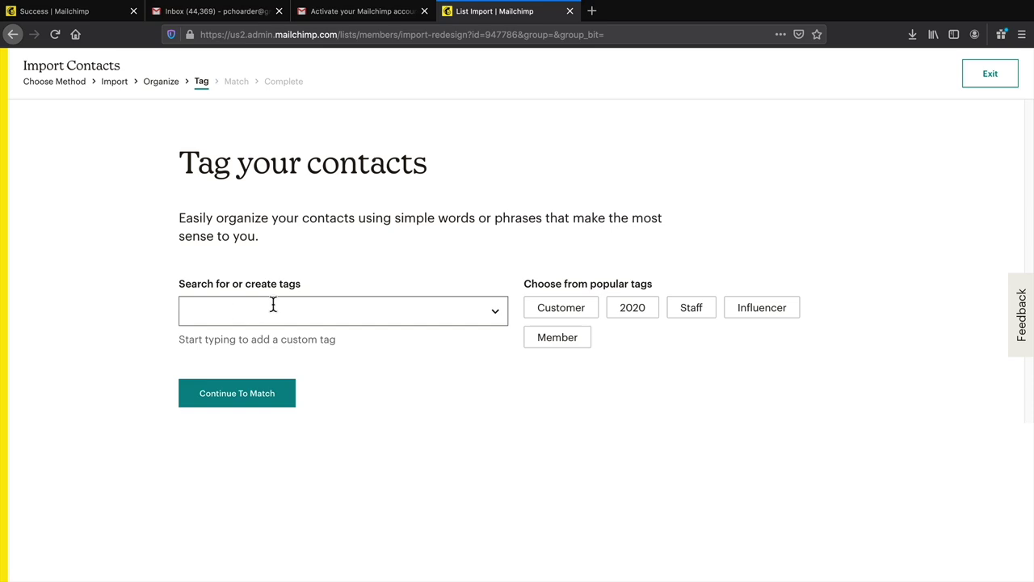
left_click(255, 403)
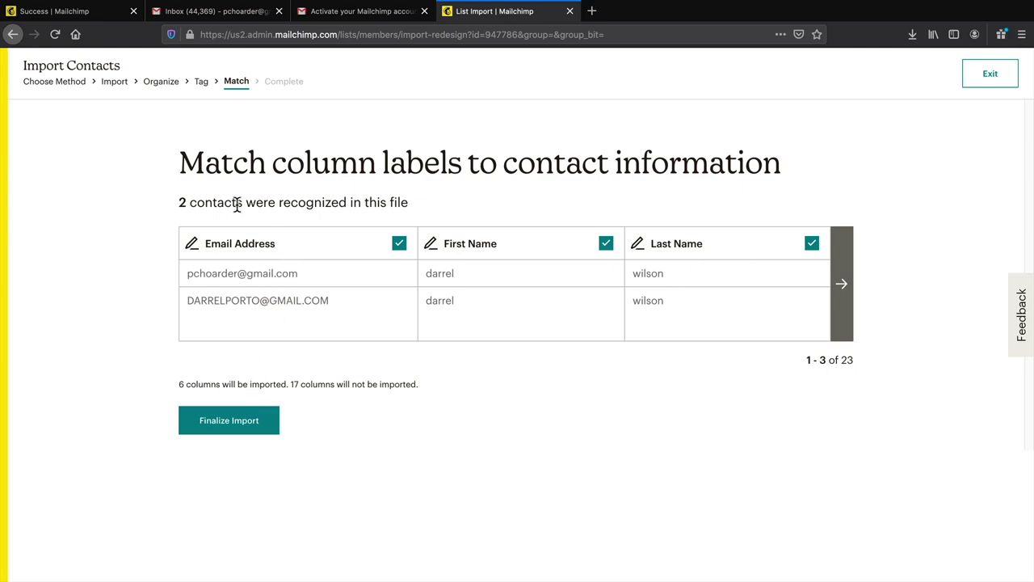
left_click_drag(410, 203, 224, 202)
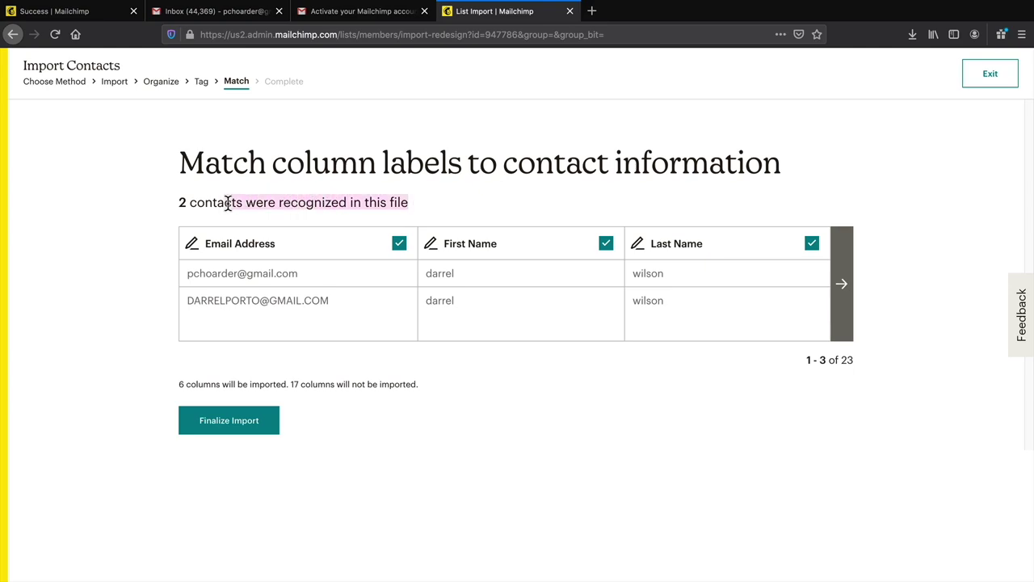
left_click(231, 431)
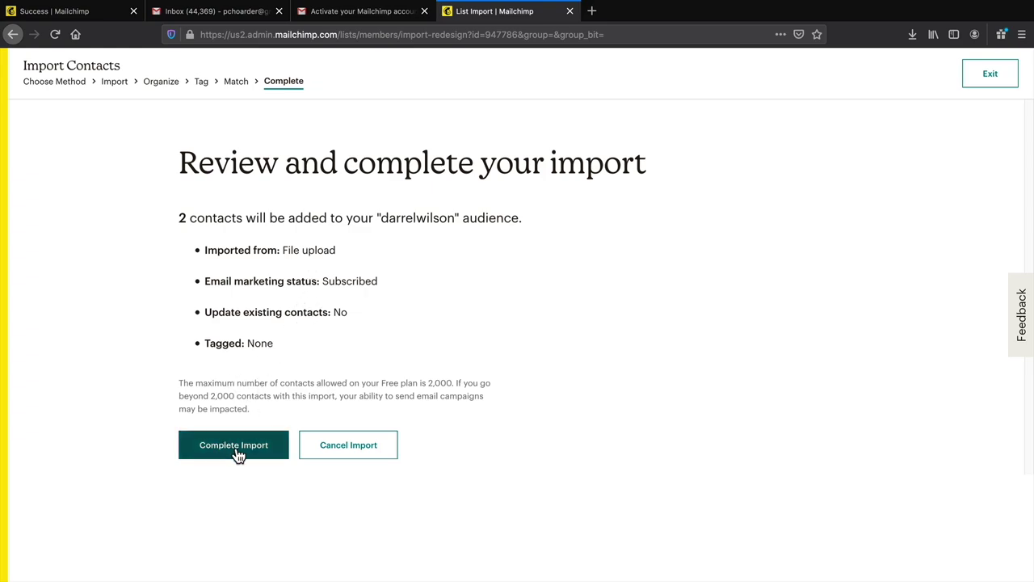
left_click(233, 453)
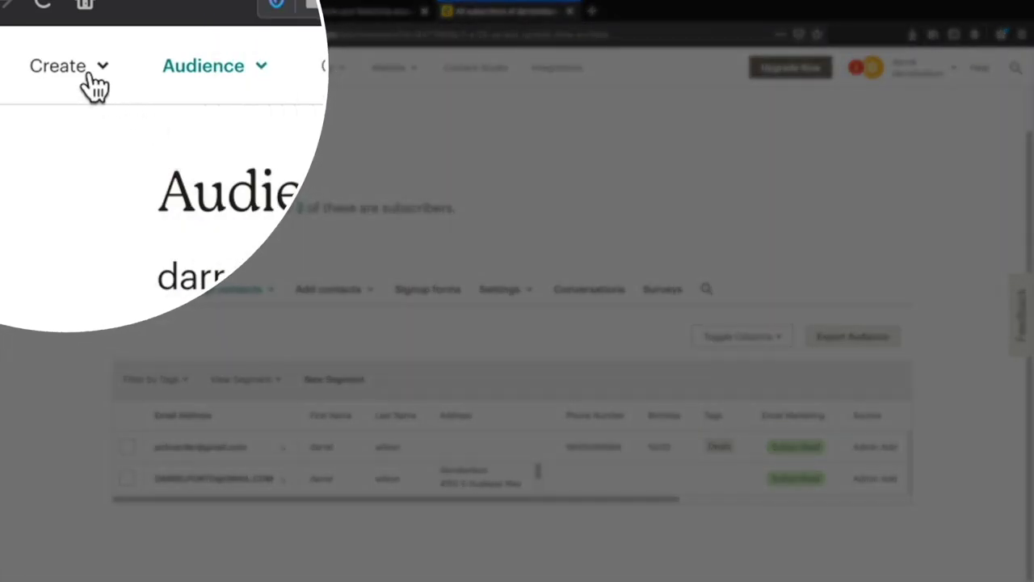
- Create a regular email campaign named 'Flatsome Tutorial' and begin its draft
left_click(91, 77)
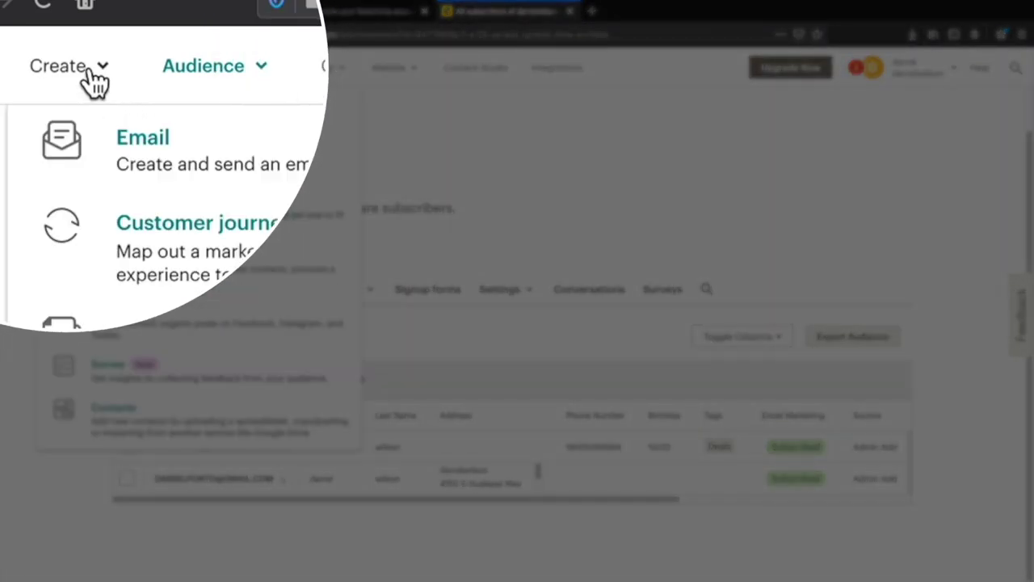
left_click(132, 158)
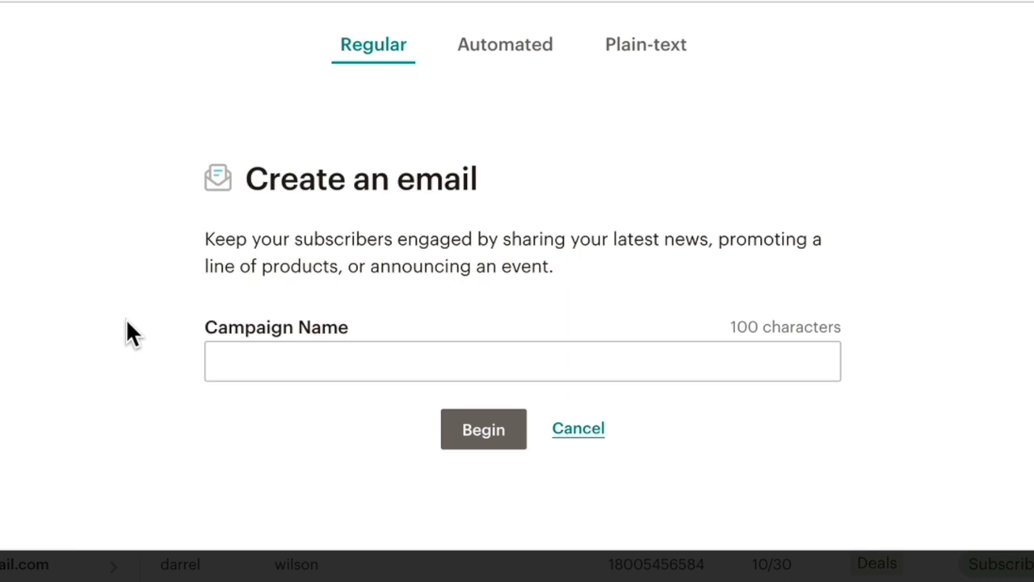
left_click(258, 353)
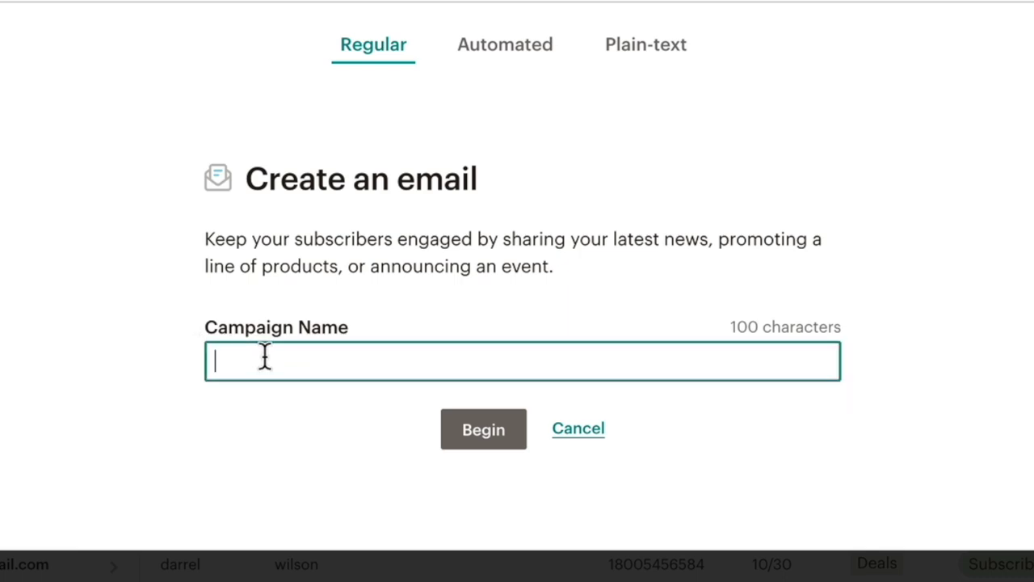
left_click(265, 355)
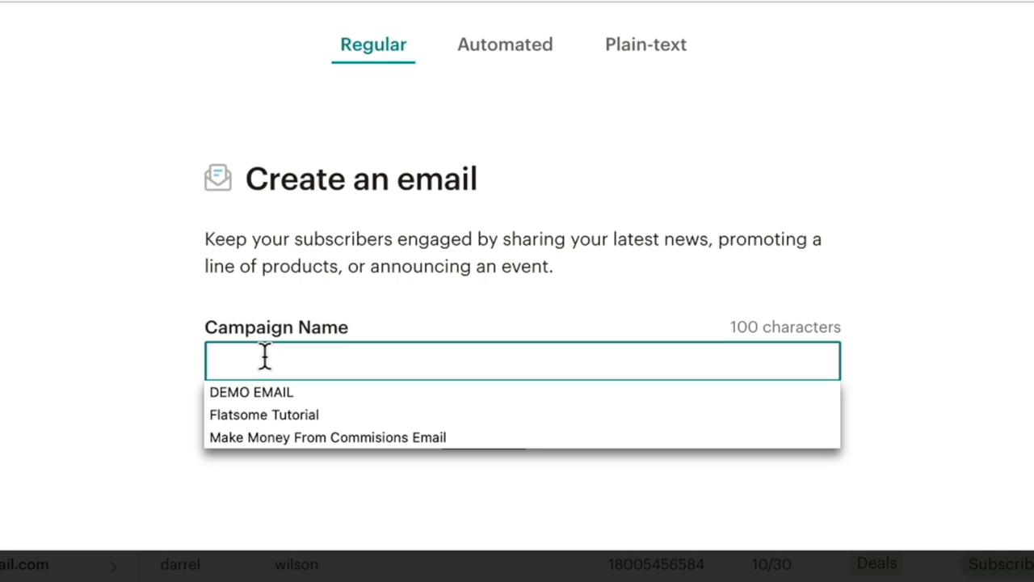
left_click(246, 414)
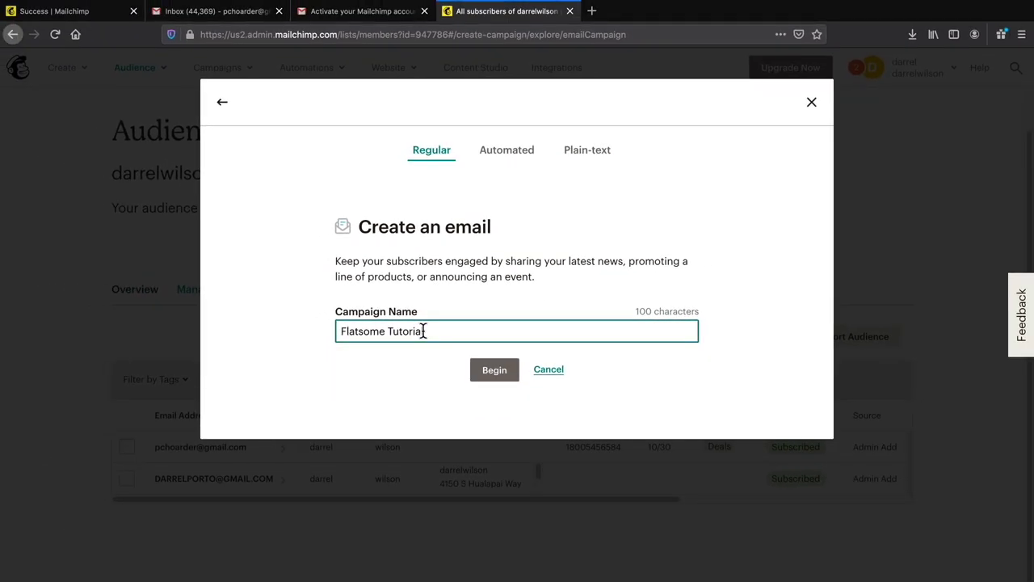
left_click(491, 370)
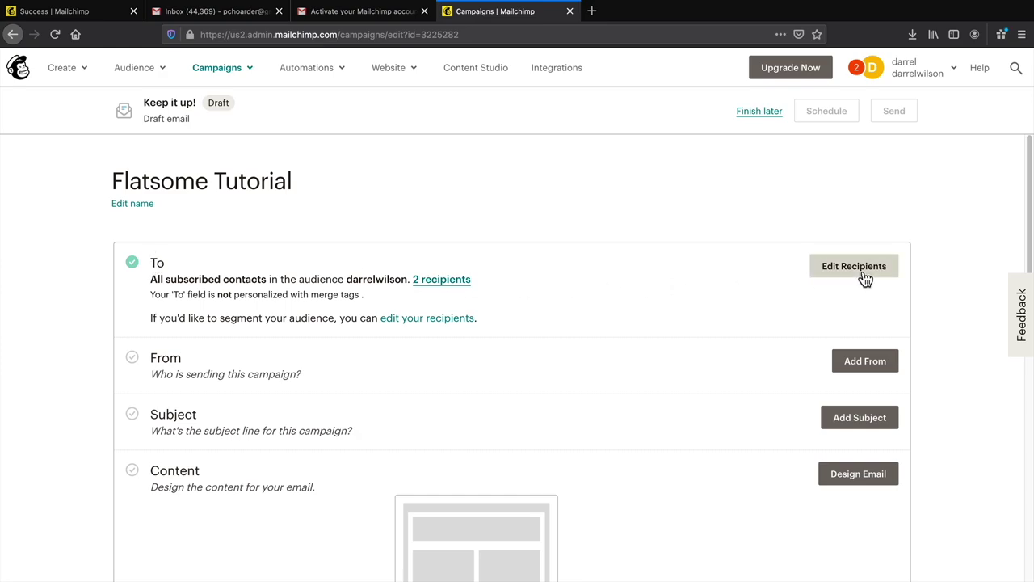
- Keep the existing audience as the campaign's recipients and save
left_click(863, 273)
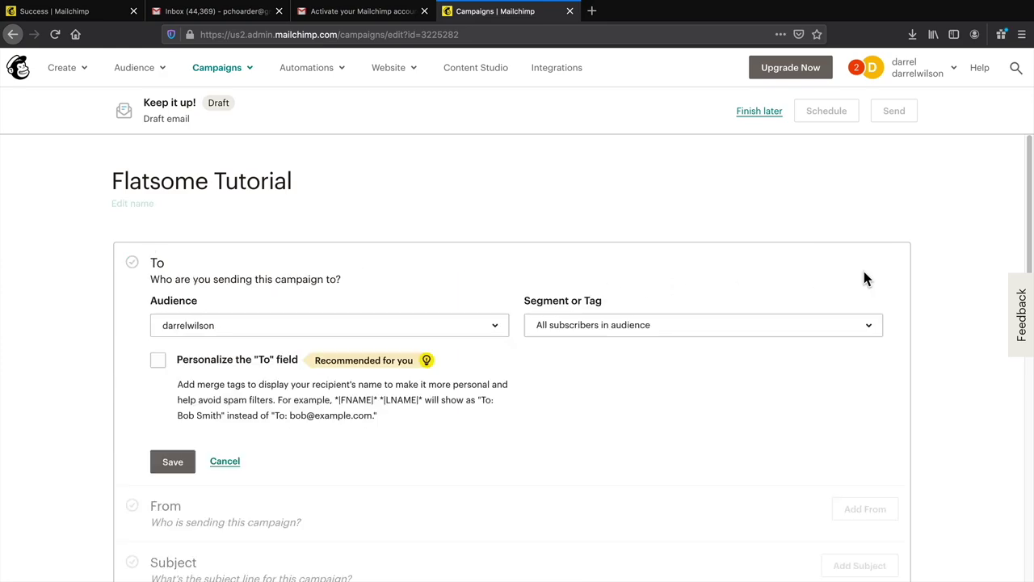
left_click(206, 328)
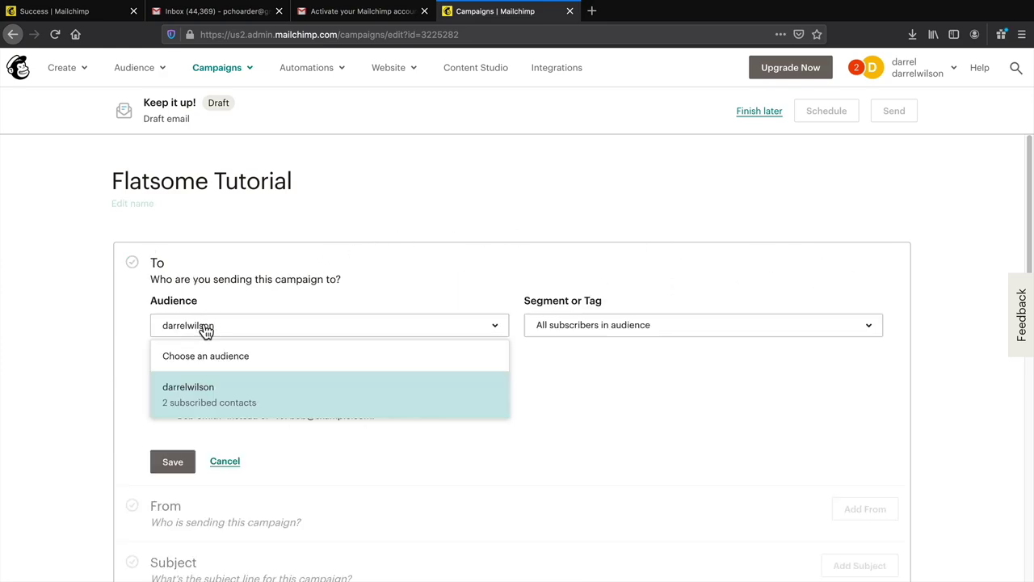
left_click(214, 411)
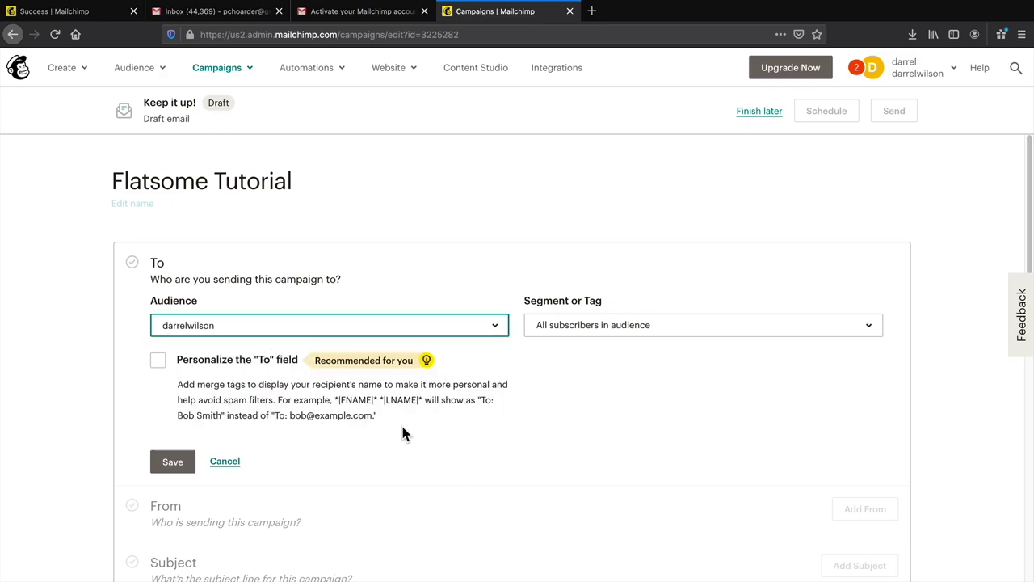
left_click(168, 464)
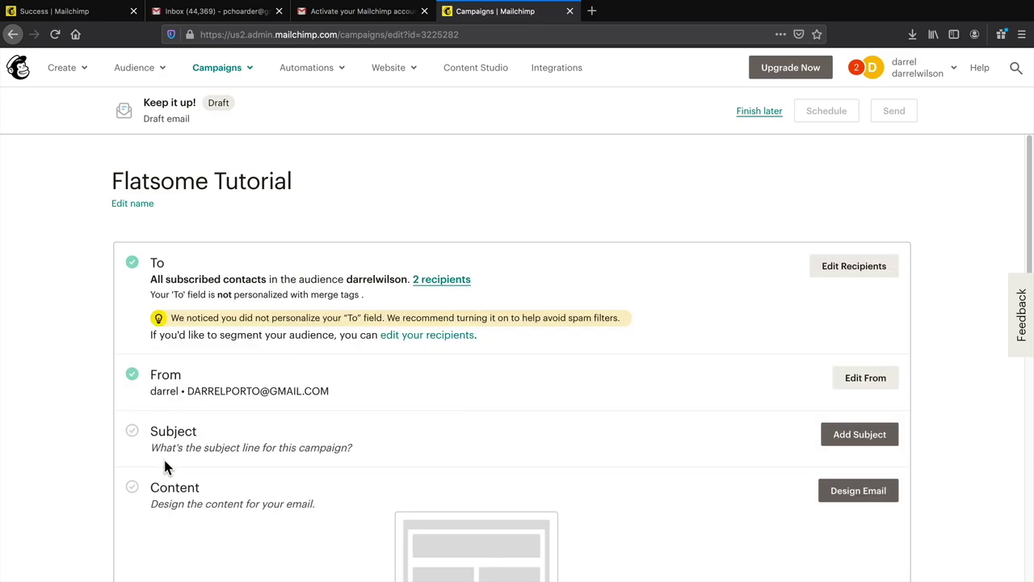
- Change the sender name to the sender's full capitalised name and save the sender details
left_click(861, 379)
double_click(303, 434)
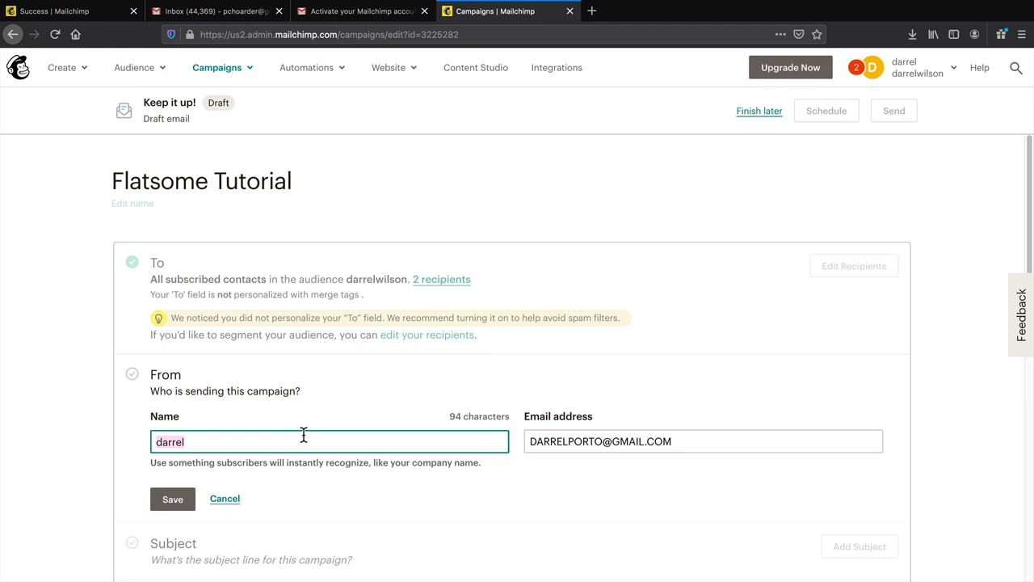
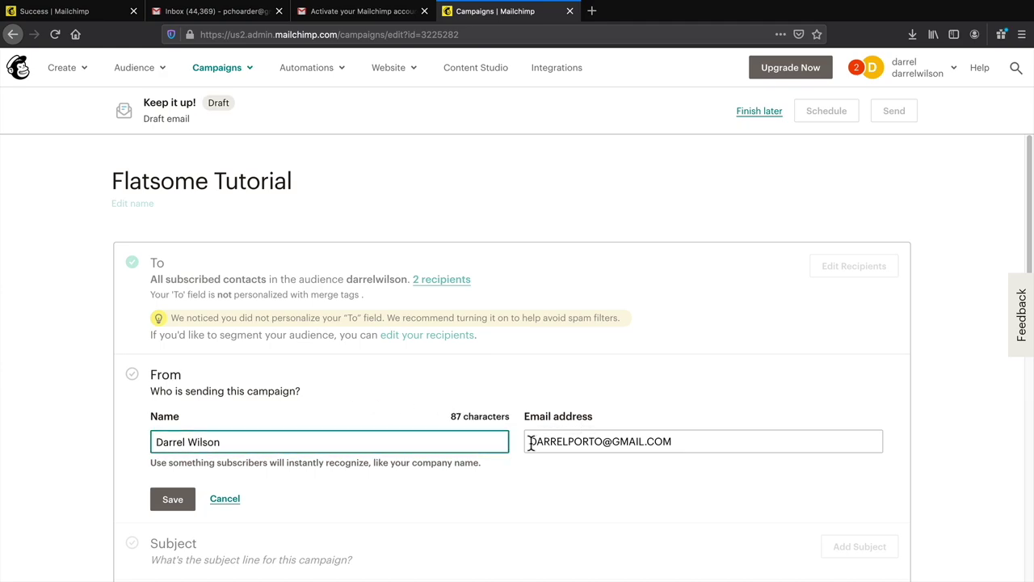
left_click_drag(528, 441, 674, 442)
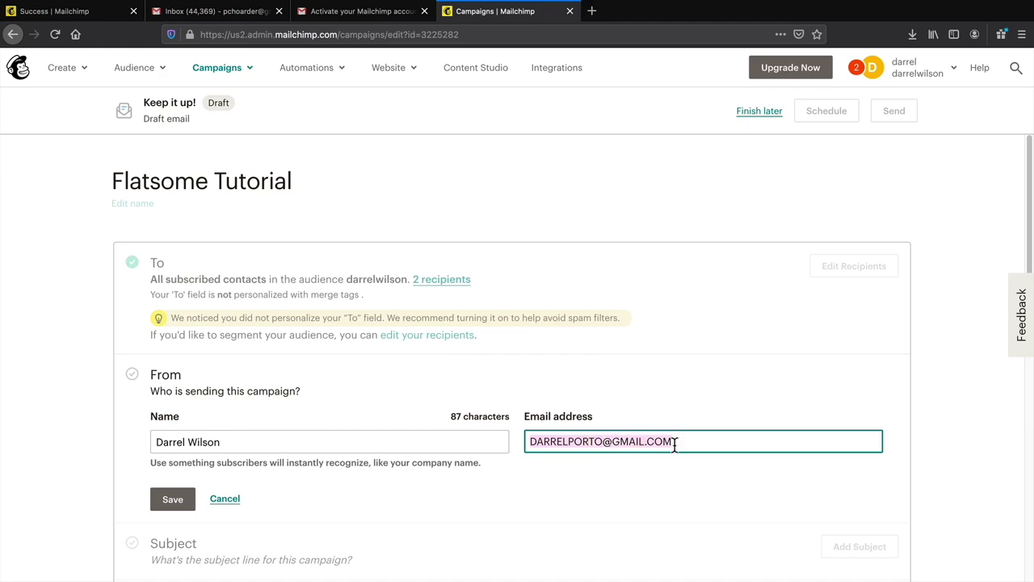
left_click(173, 499)
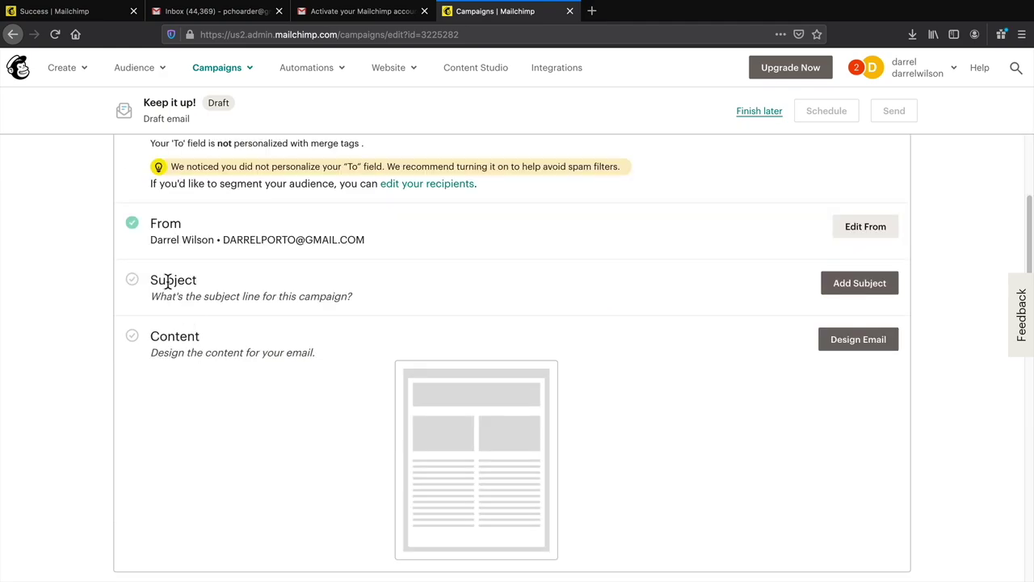
left_click(855, 285)
- Set subject 'You Wont Believe What I Have For You' with a 90% Flatsome discount preview text
left_click(331, 361)
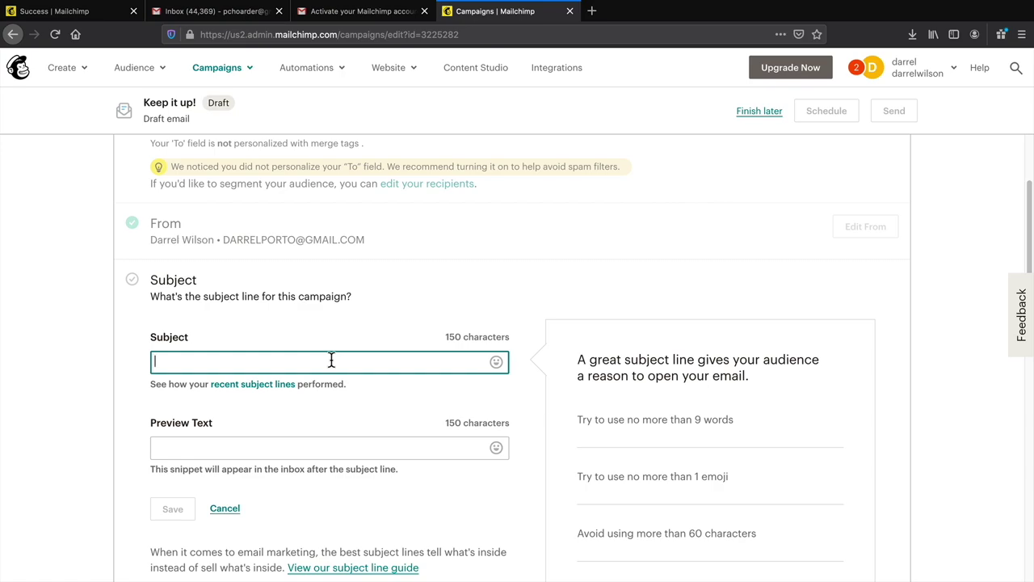
type("You ")
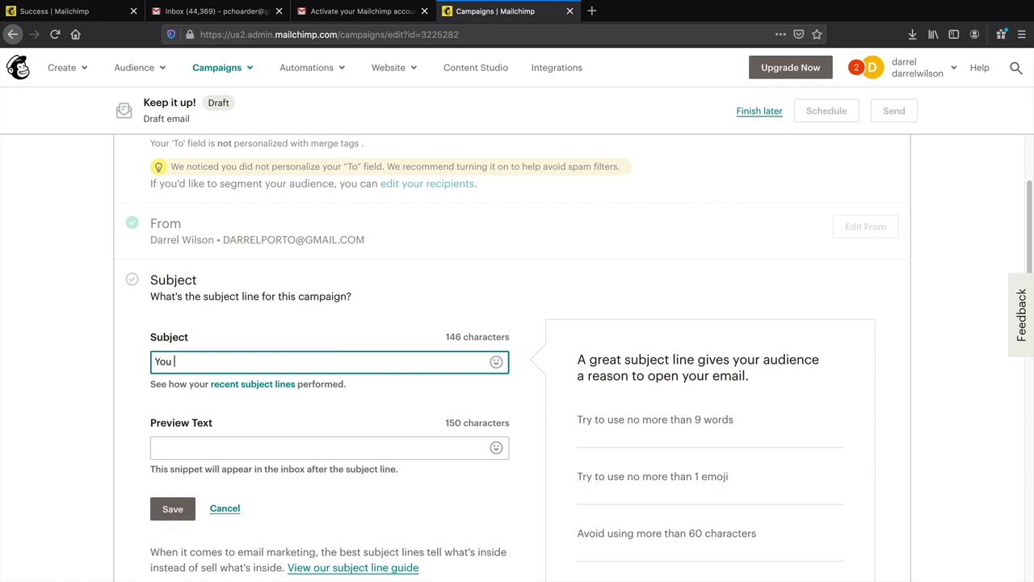
type("Wont Believe Waht")
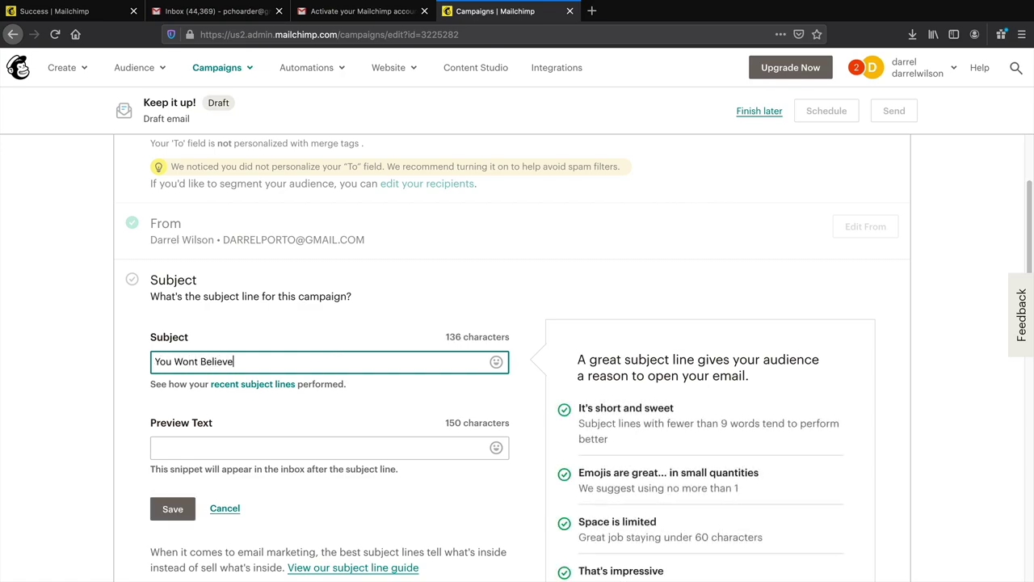
key("BackSpace")
key("BackSpace")
key("BackSpace")
key("BackSpace")
type("h ")
type("t I Have For You")
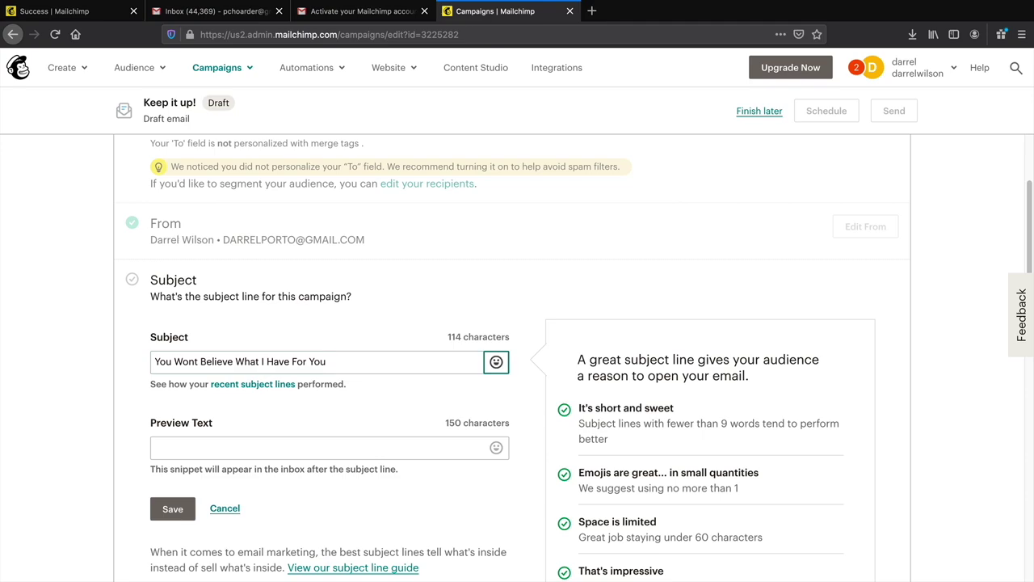
scroll(326, 363, "down", 1)
left_click(231, 417)
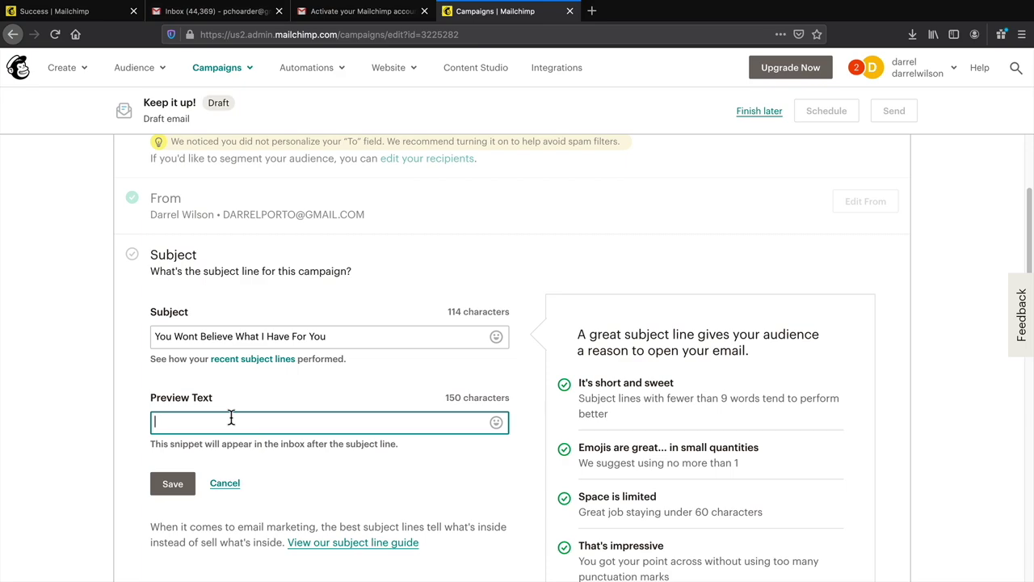
type("I have a 90% Discount For Flatsome! LIMITED TIME!")
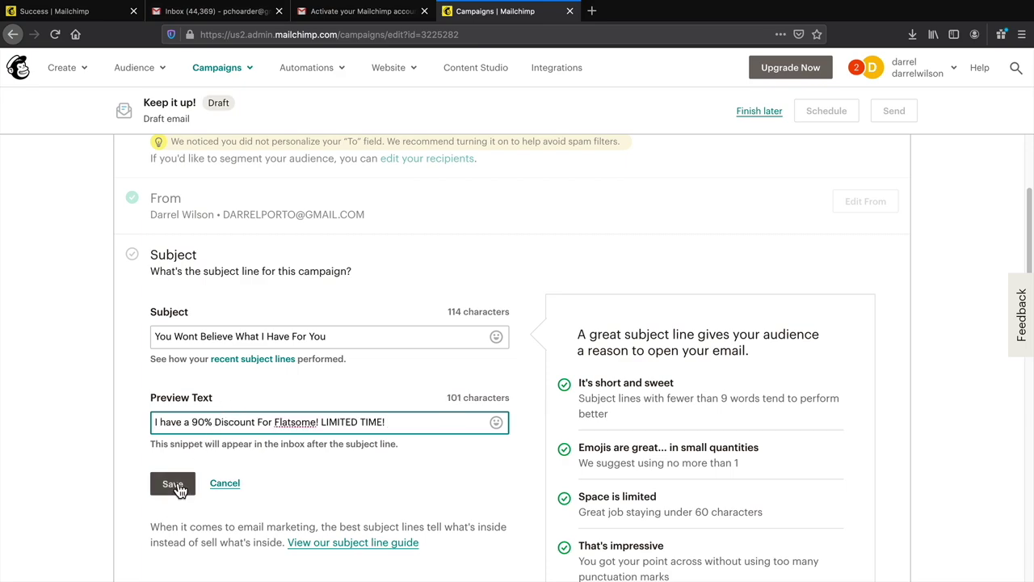
left_click(175, 484)
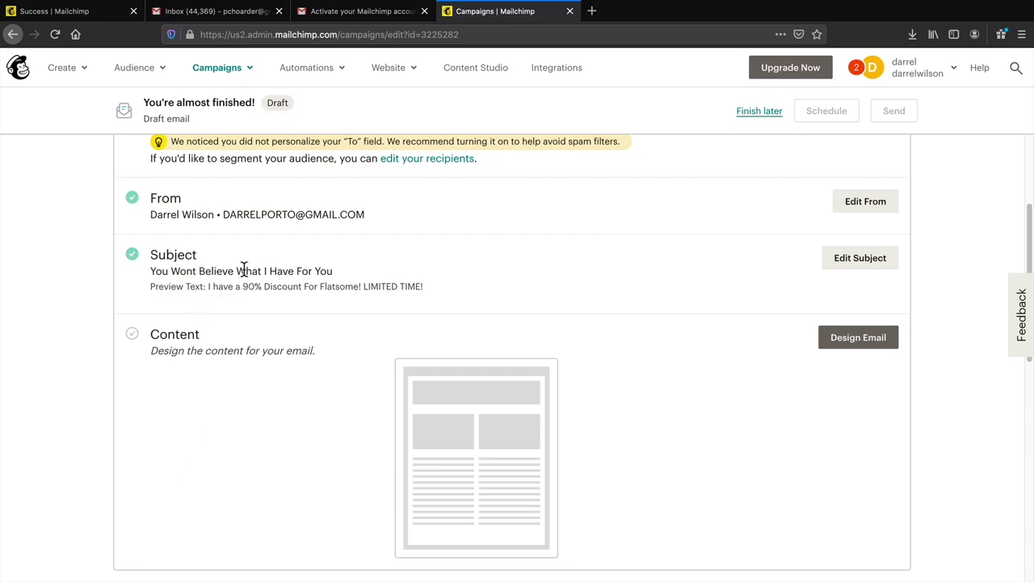
- Open the template chooser and scroll through the available layouts
left_click(884, 338)
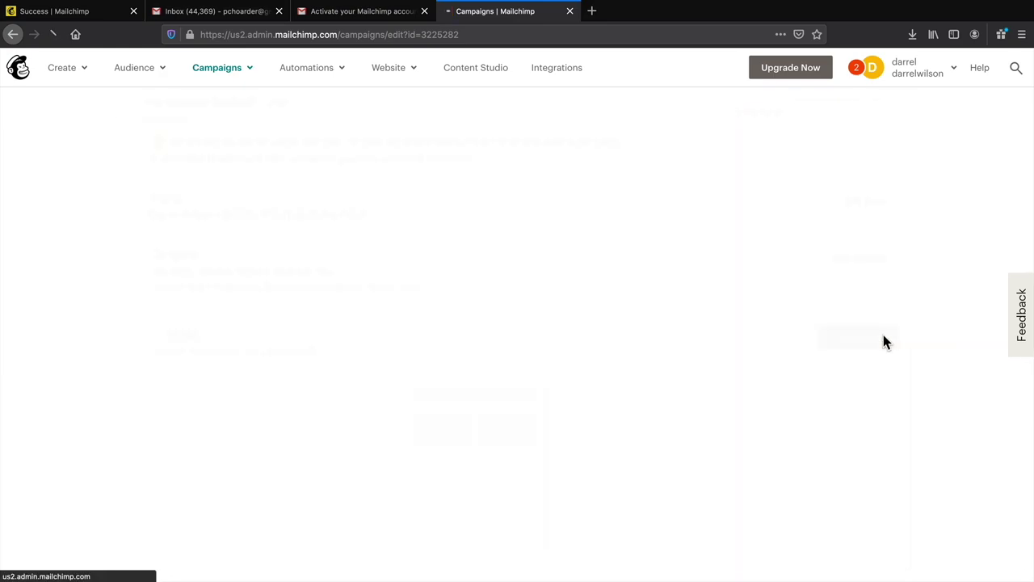
scroll(641, 240, "down", 4)
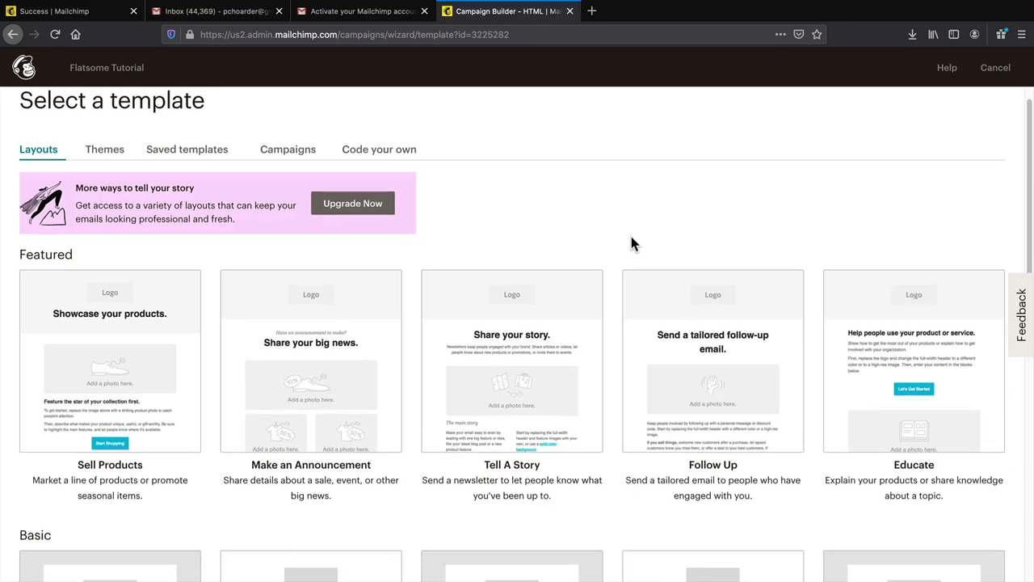
scroll(630, 245, "down", 6)
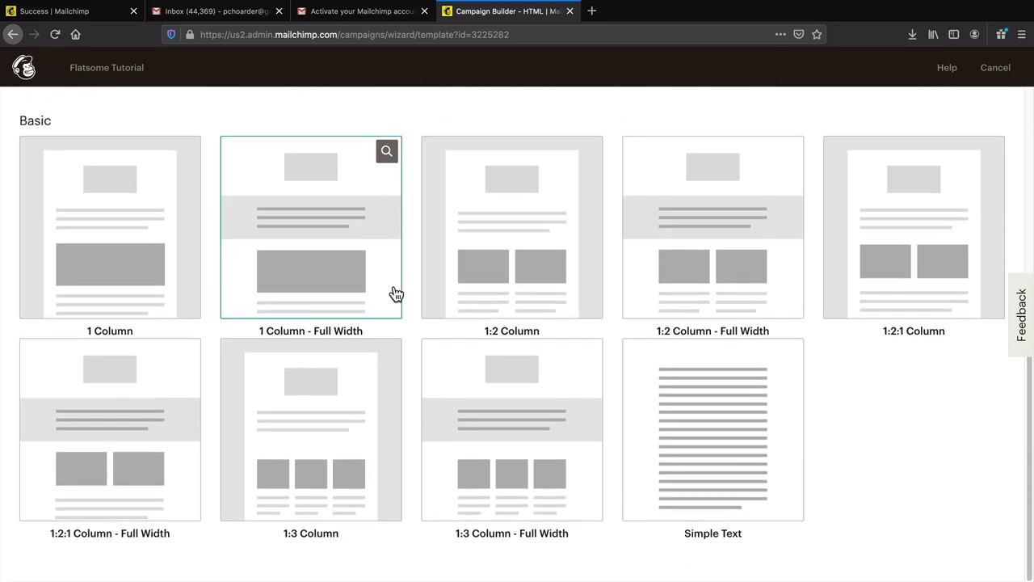
scroll(383, 321, "up", 10)
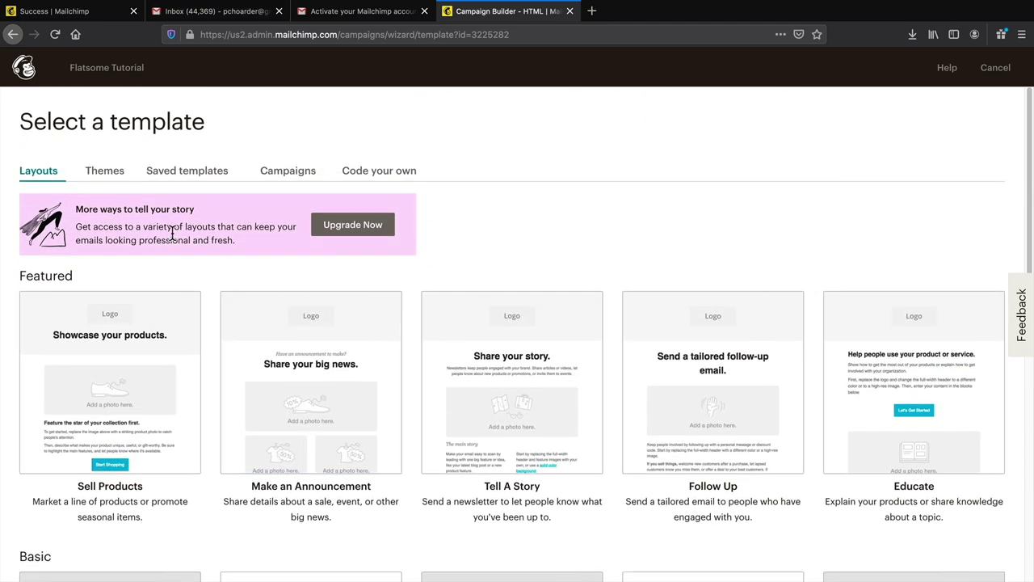
- Browse the theme templates, previewing Wide, then return to the Featured layouts
left_click(102, 173)
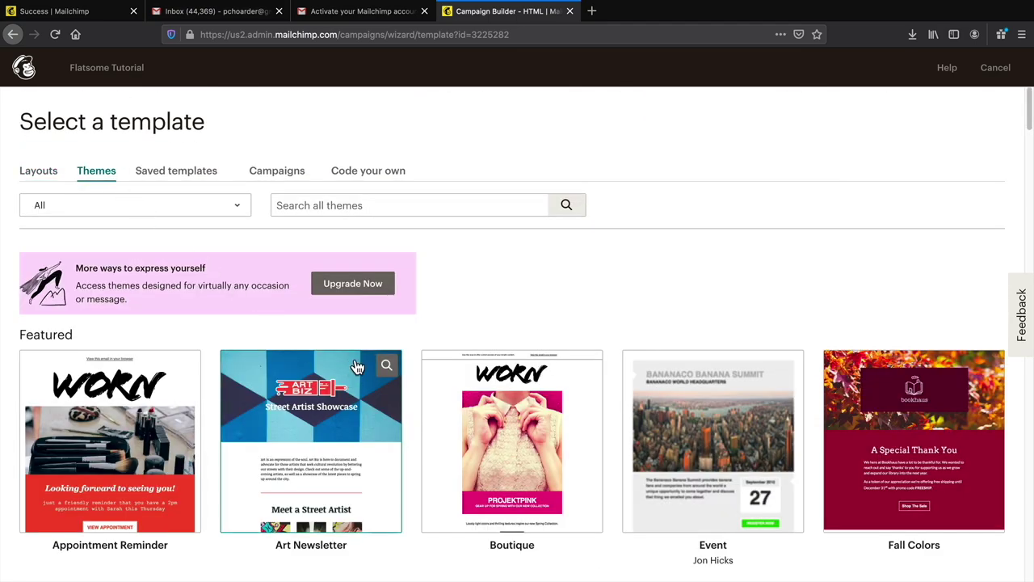
scroll(433, 313, "down", 3)
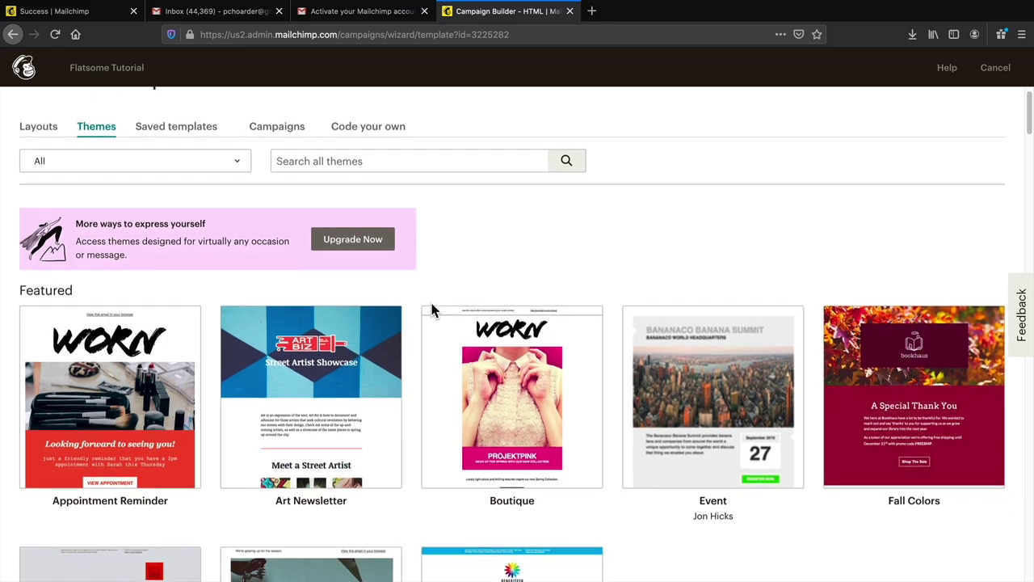
scroll(434, 314, "down", 5)
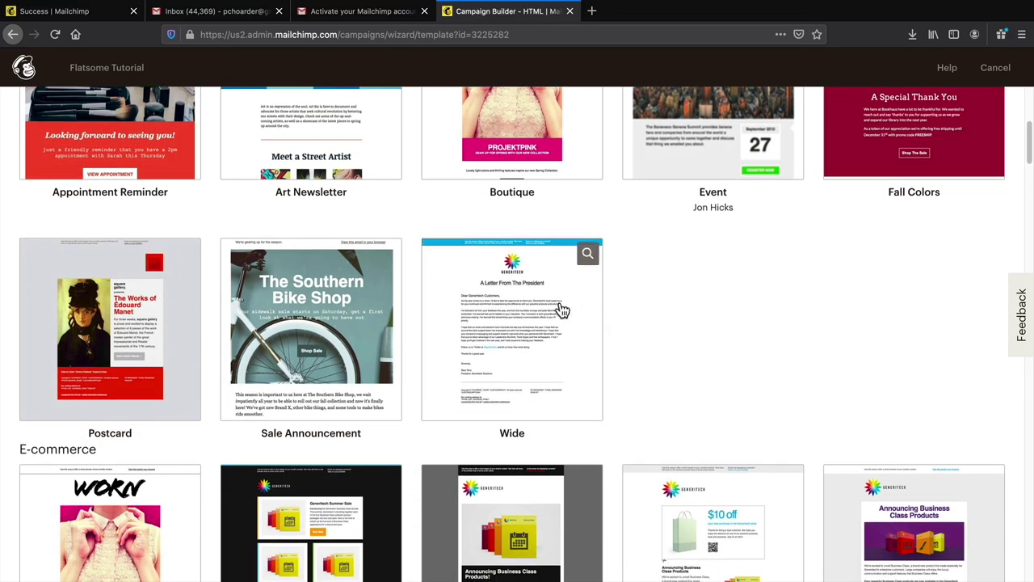
left_click(548, 288)
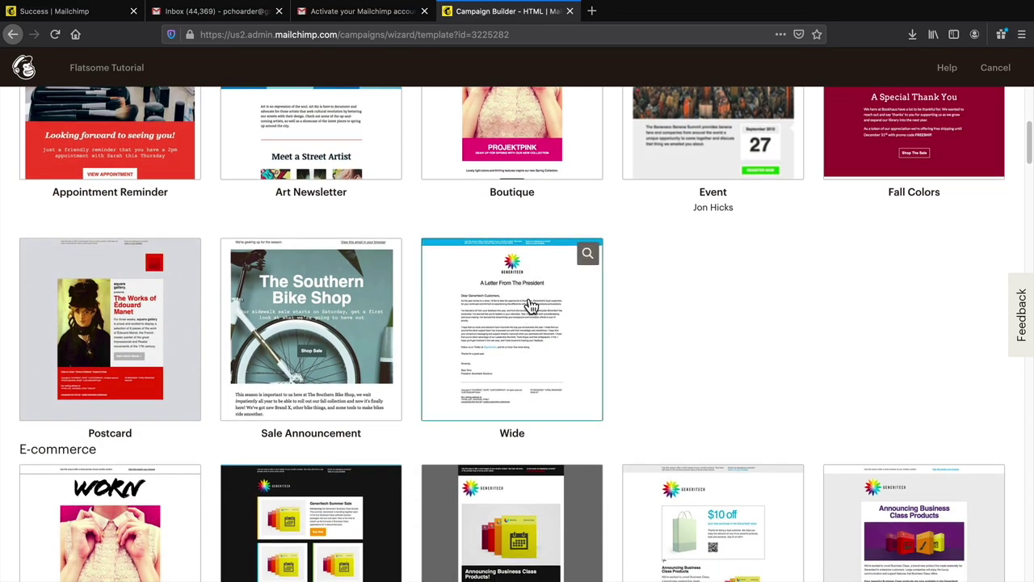
scroll(521, 307, "down", 3)
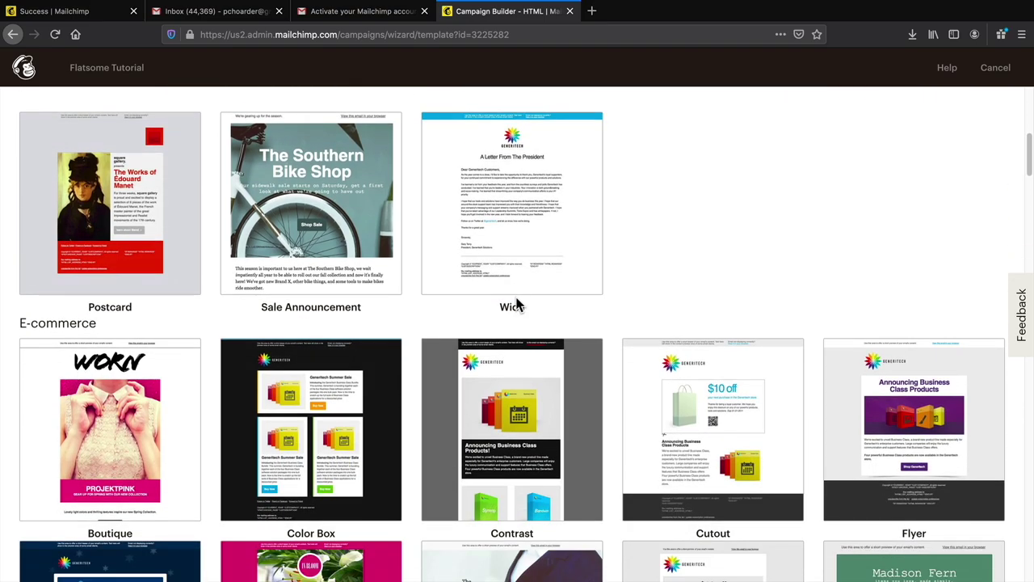
scroll(514, 291, "down", 6)
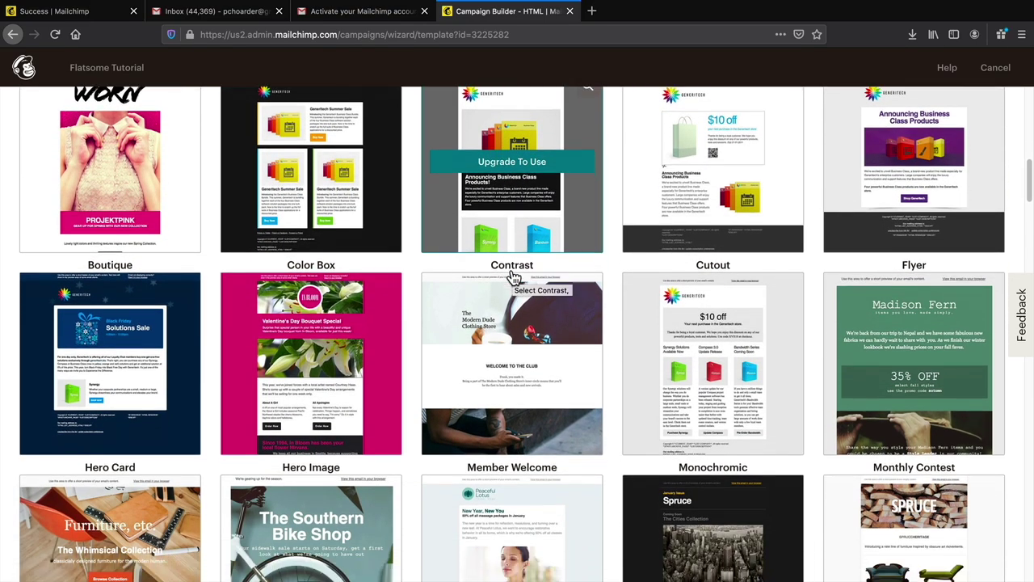
scroll(513, 277, "down", 4)
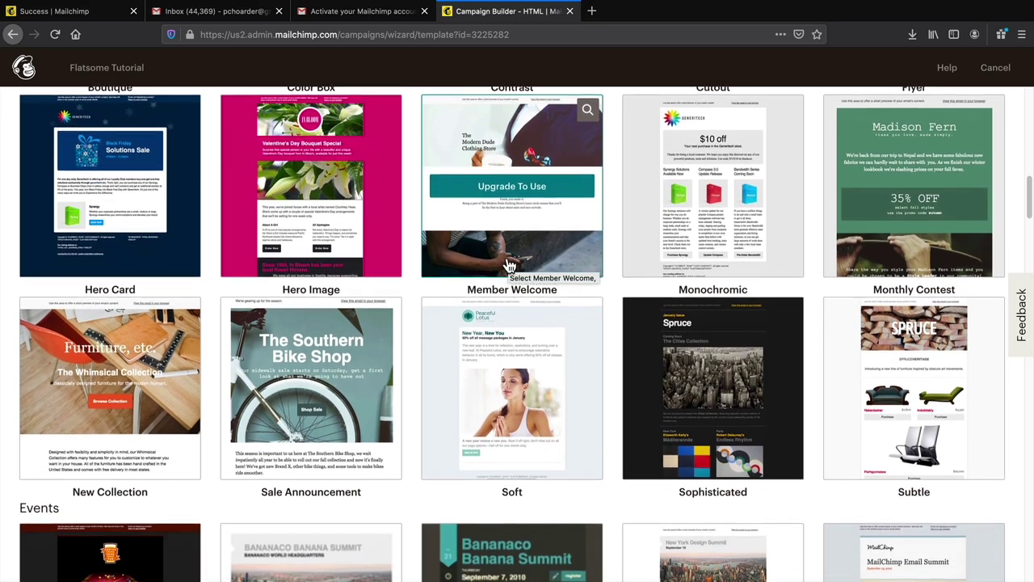
scroll(485, 299, "up", 15)
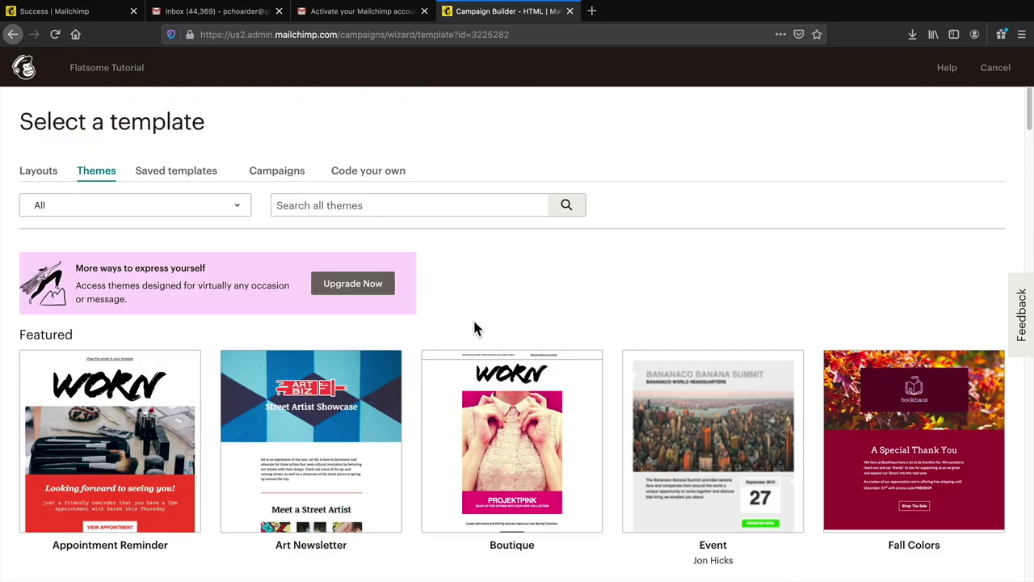
left_click(50, 174)
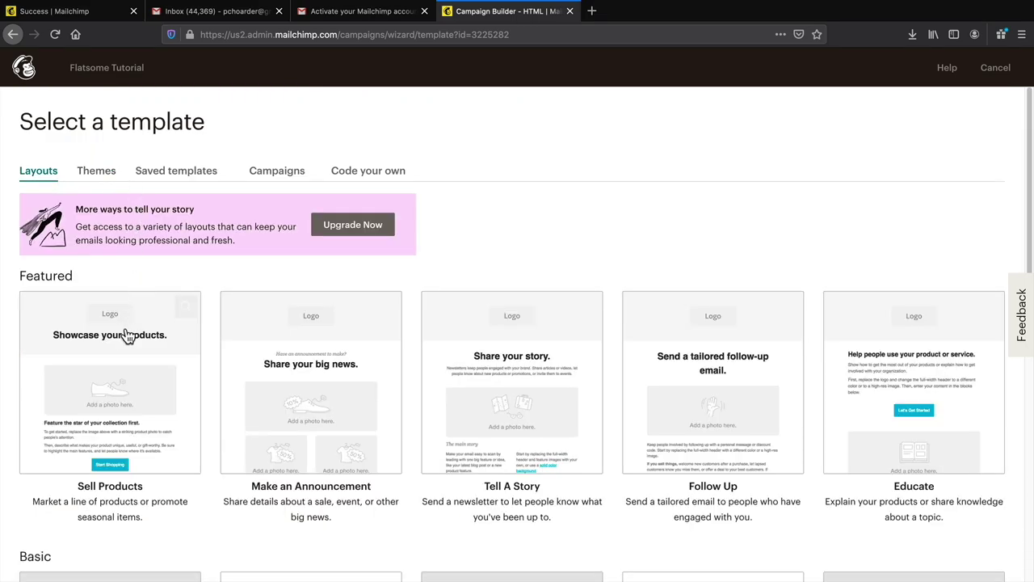
scroll(109, 364, "down", 1)
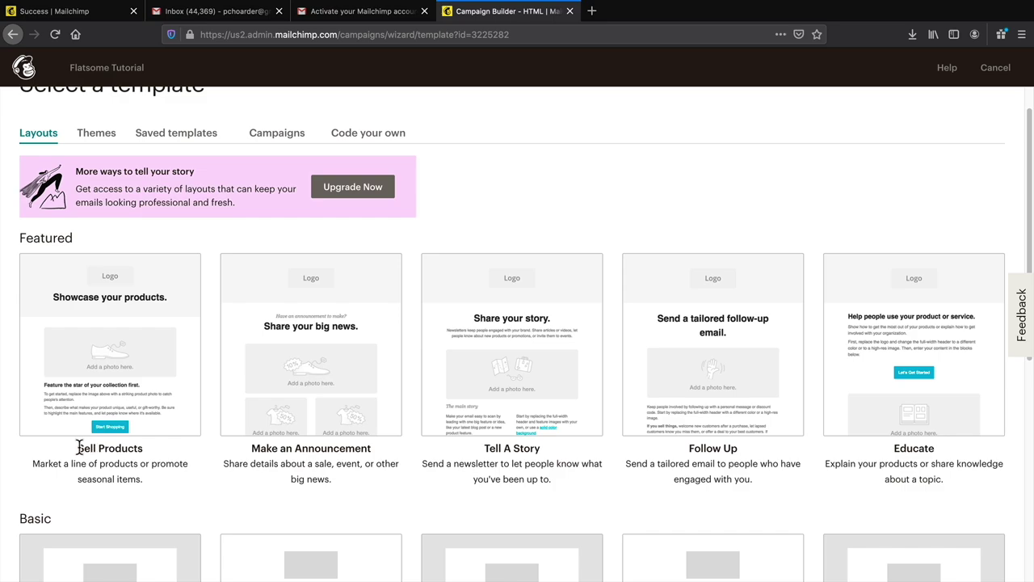
- Start from the Sell Products layout and replace its header logo with an uploaded image
left_click(117, 343)
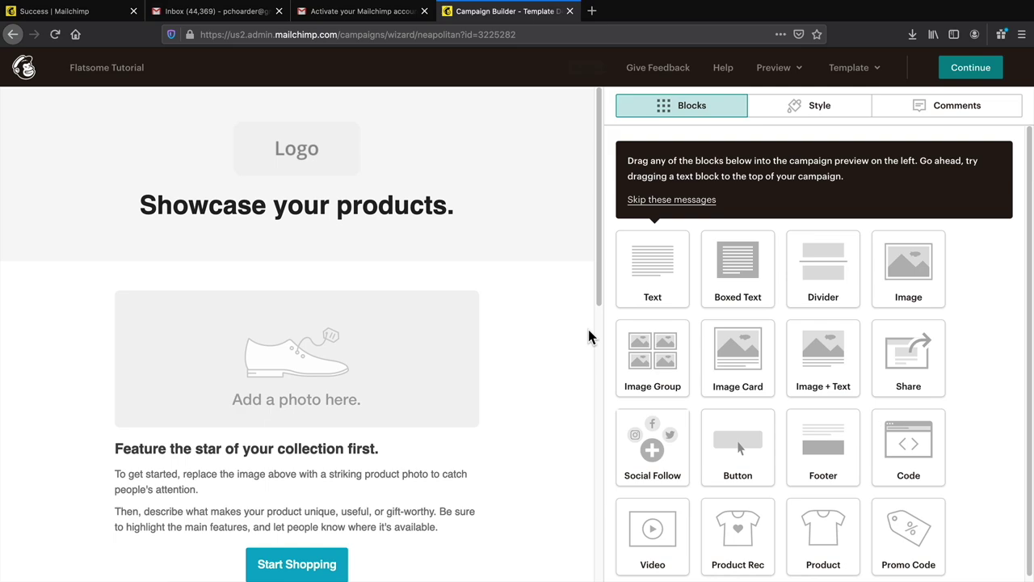
scroll(587, 326, "down", 1)
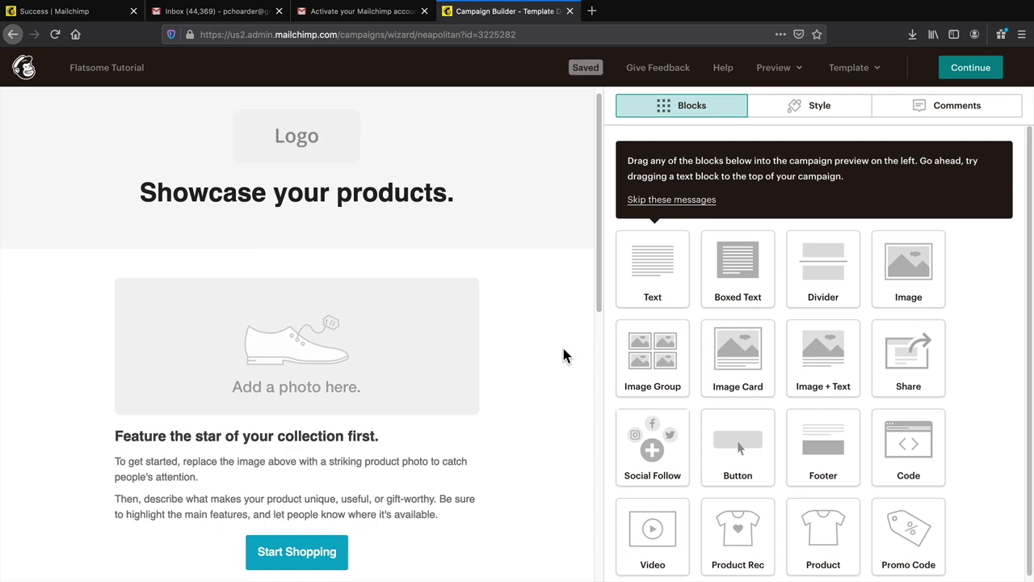
left_click(289, 144)
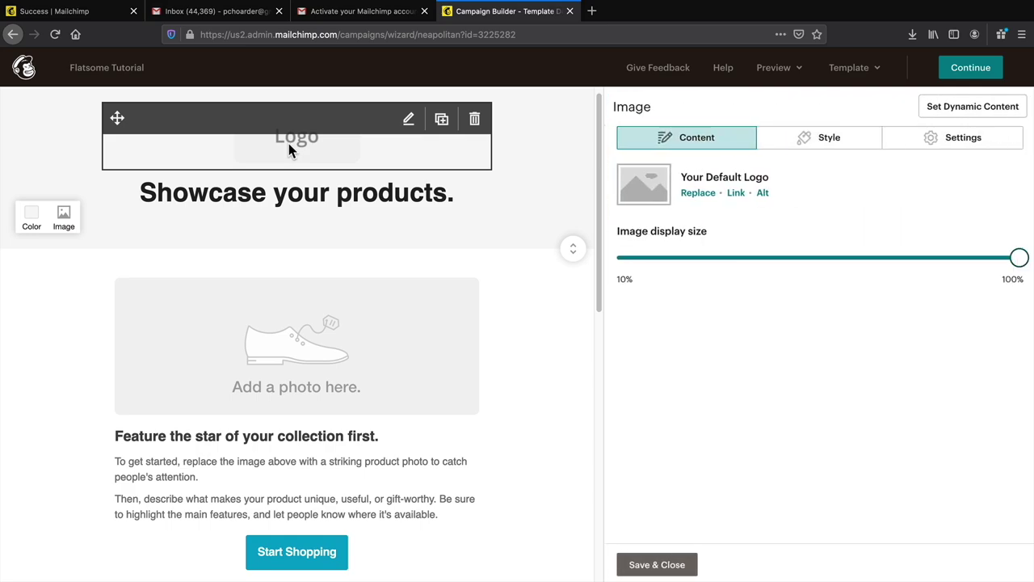
left_click(696, 194)
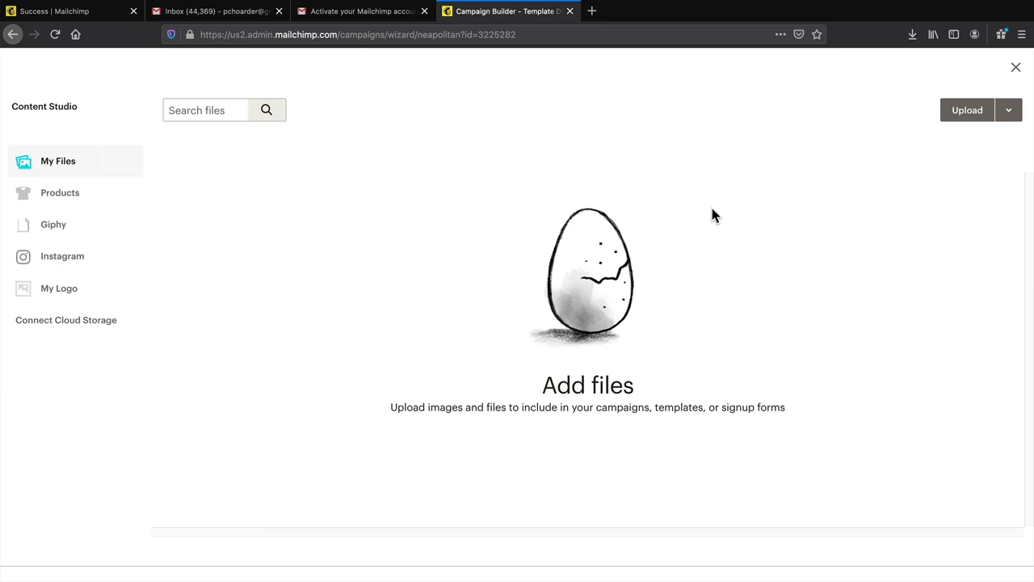
left_click(964, 115)
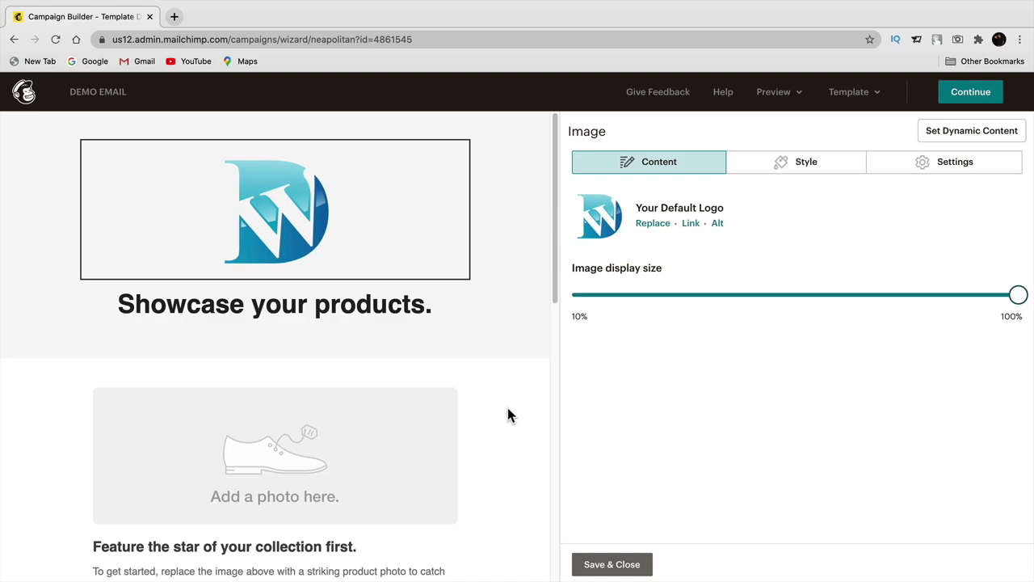
- Replace the heading text with '90% Off The Flatsome Theme'
left_click(254, 313)
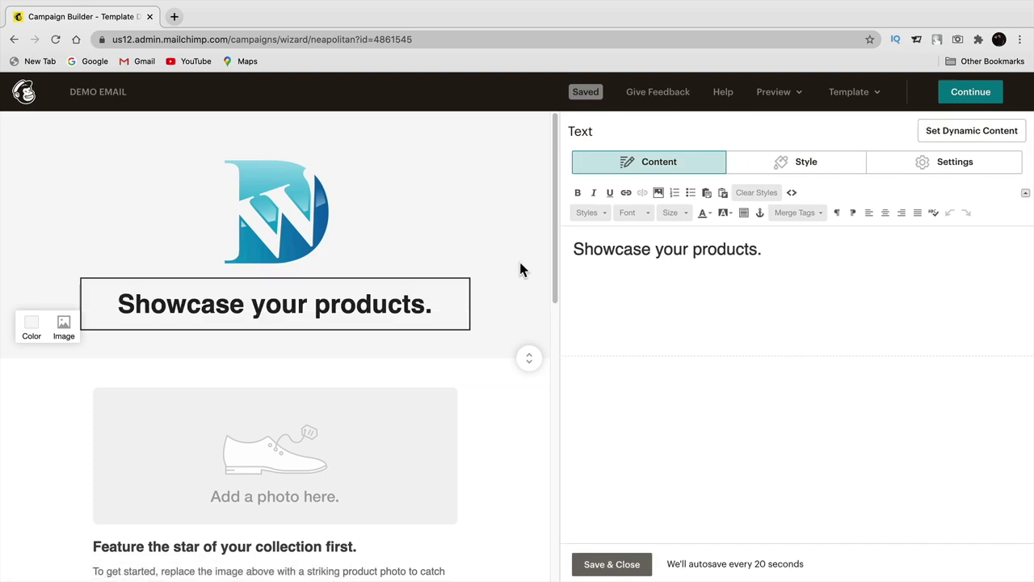
triple_click(612, 247)
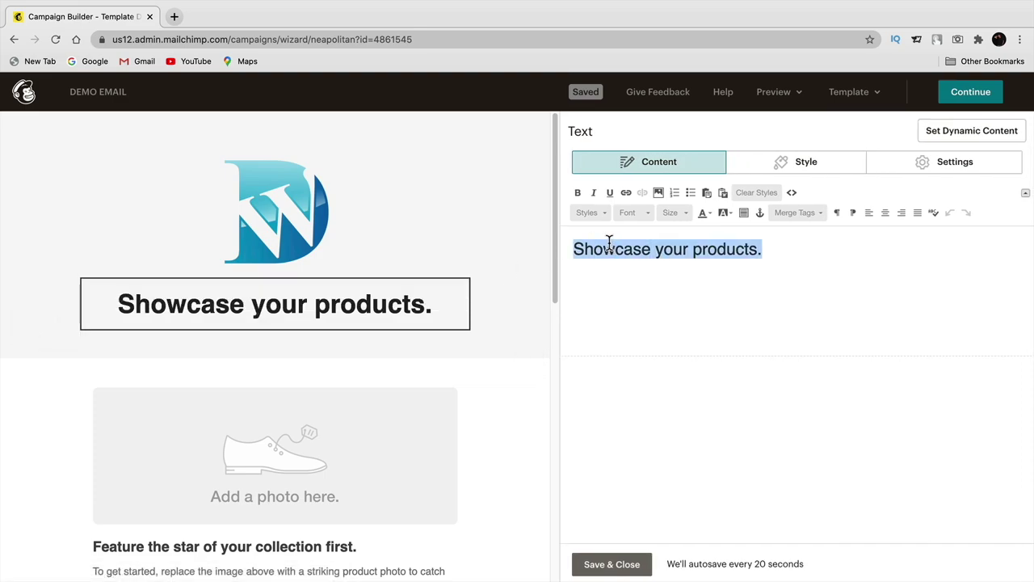
type("90% Off Th")
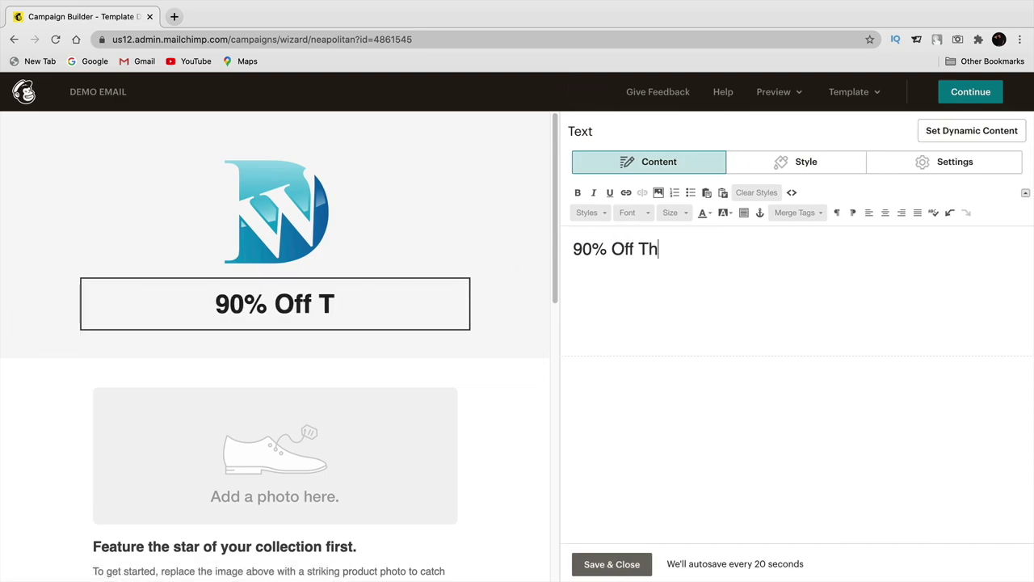
type("e Flatsome T")
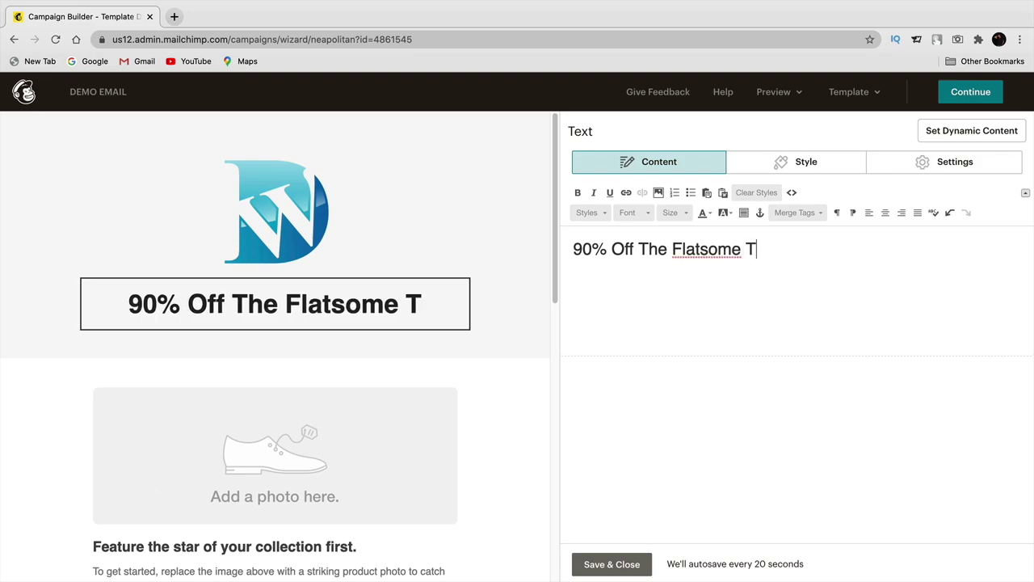
type("heme")
triple_click(608, 243)
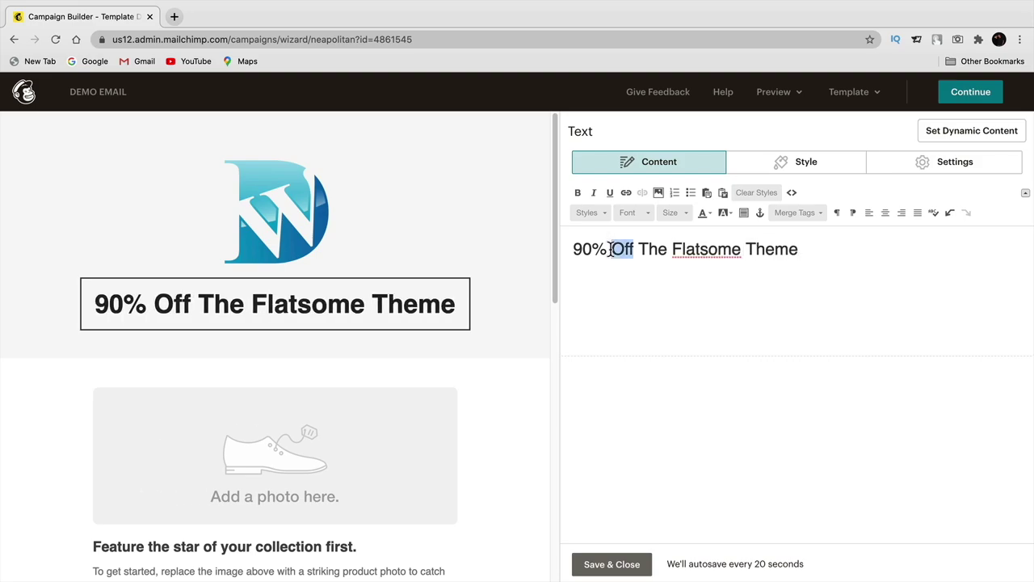
- Set the heading font to Roboto
left_click(645, 213)
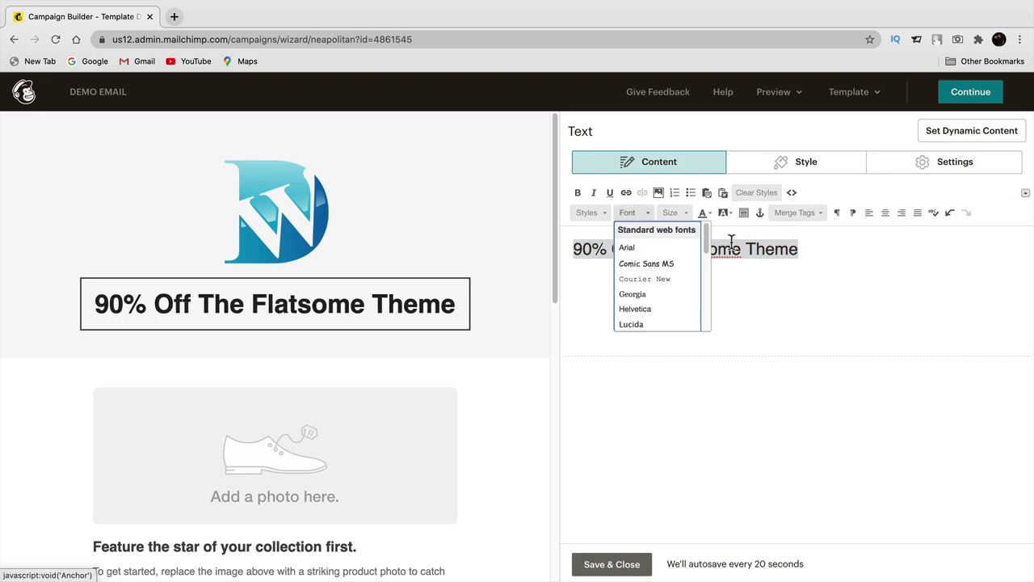
left_click(649, 263)
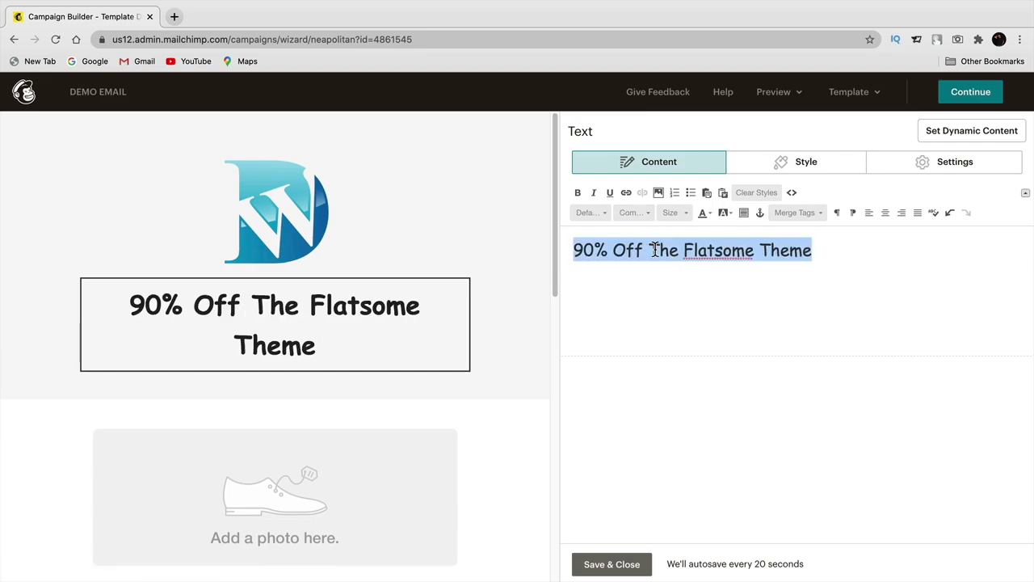
left_click(643, 215)
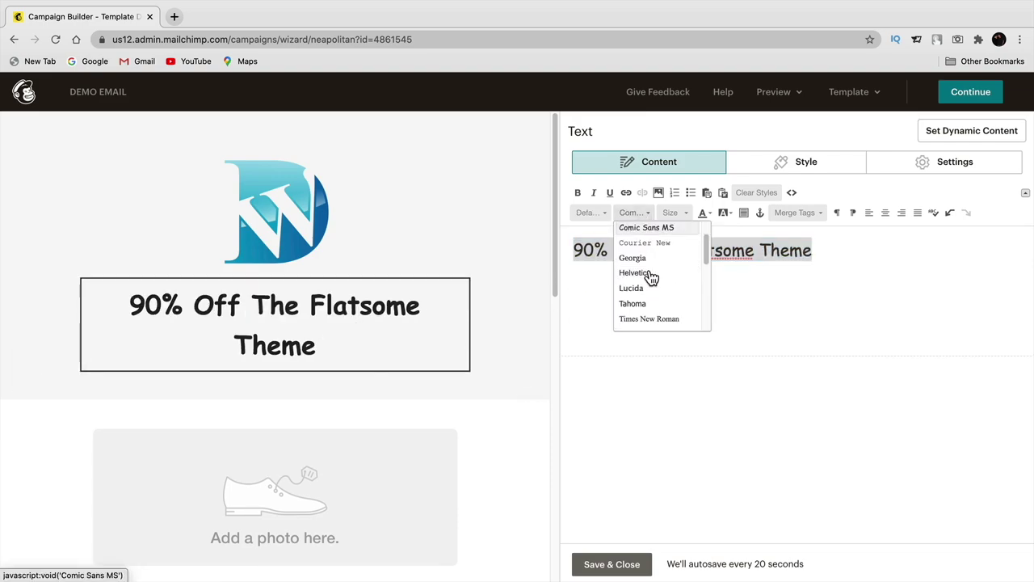
scroll(651, 278, "down", 5)
left_click(657, 301)
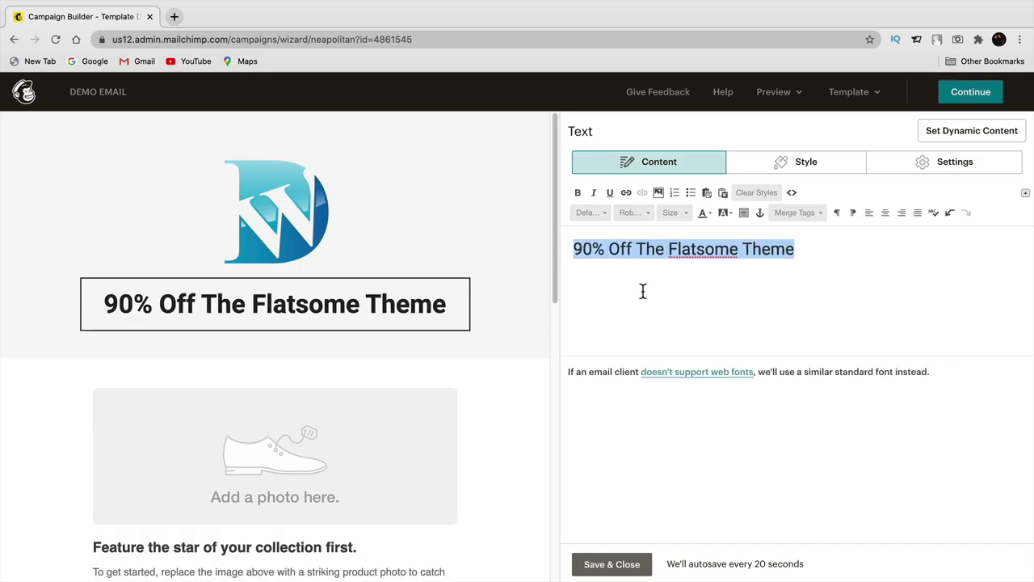
- Give the heading the Heading 1 block style
left_click(671, 214)
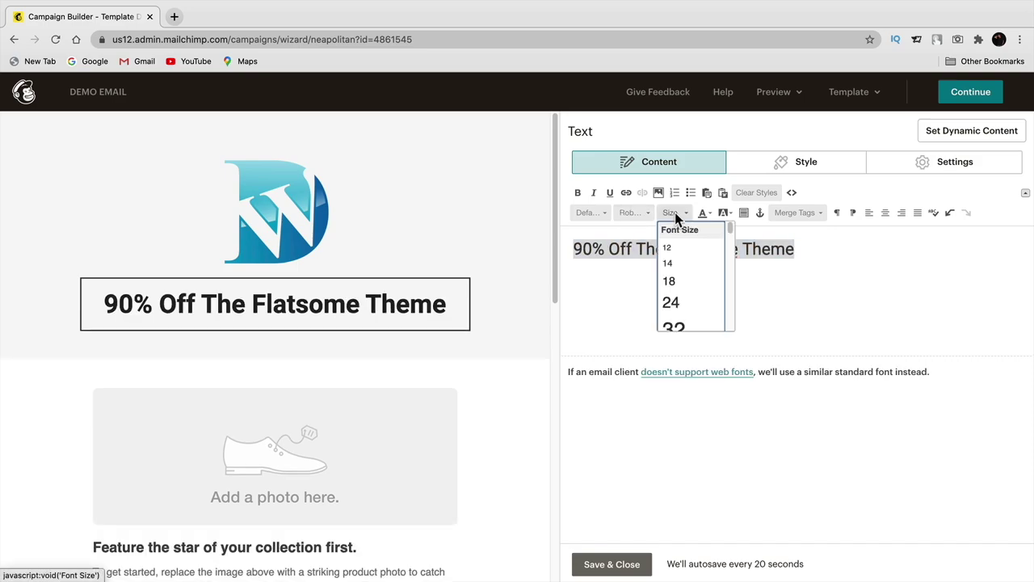
left_click(602, 214)
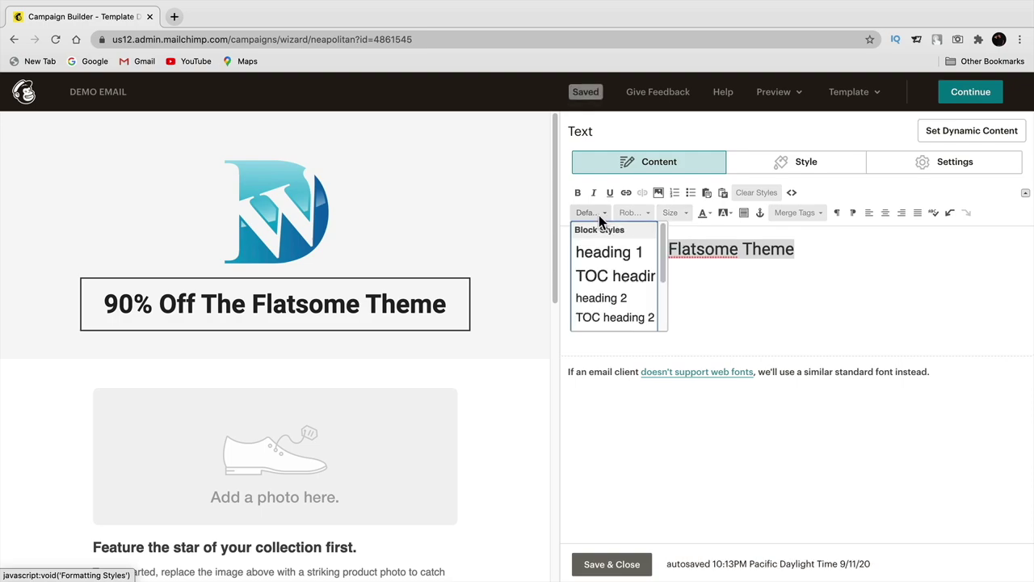
scroll(619, 299, "down", 2)
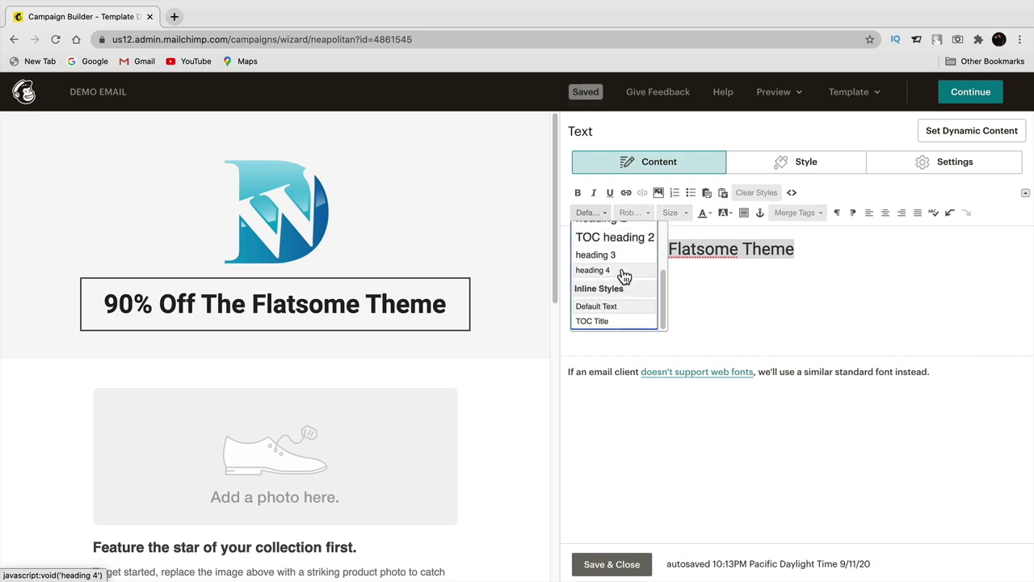
left_click(622, 269)
left_click(602, 214)
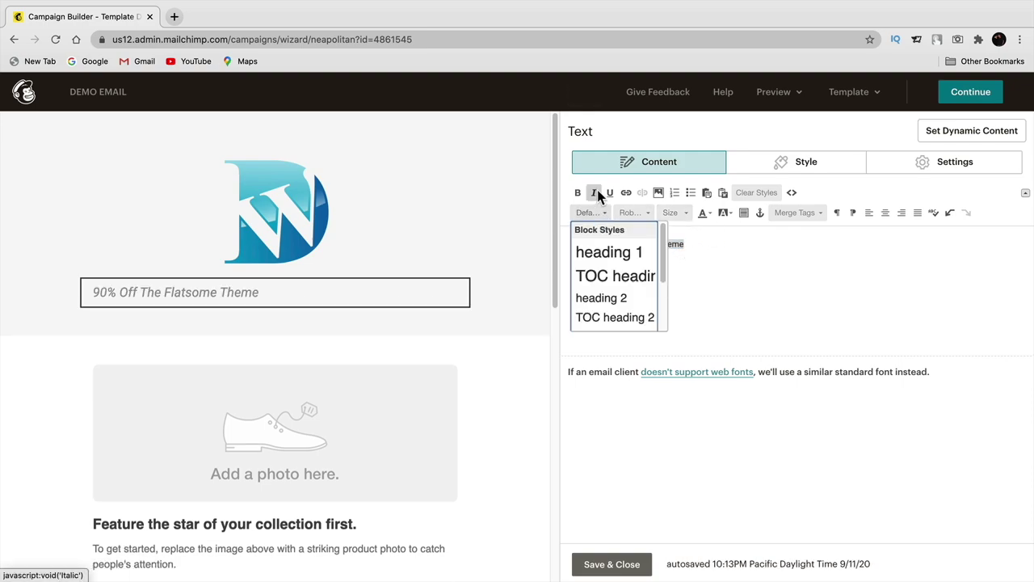
left_click(623, 254)
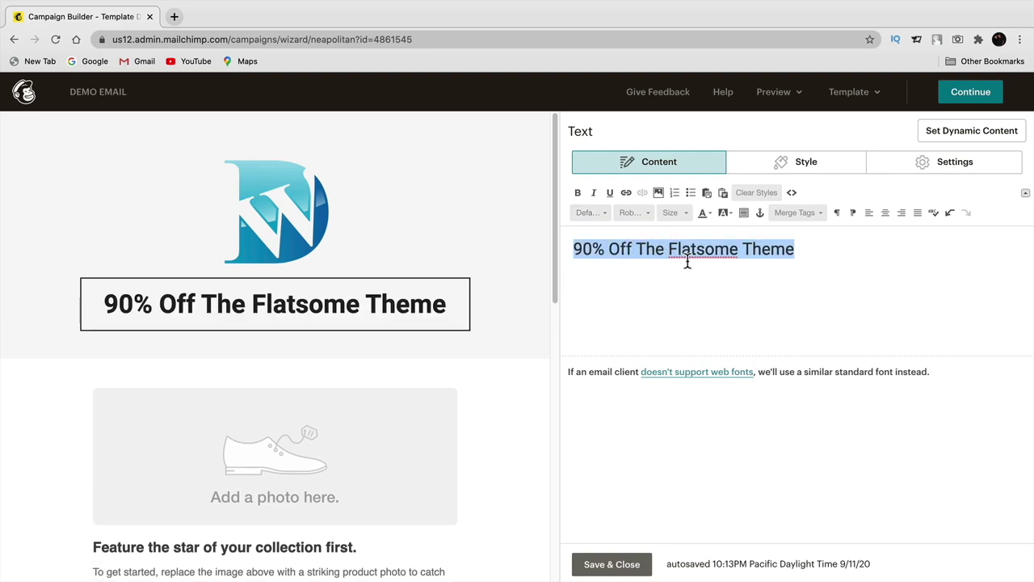
- Keep the heading colour automatic black and centre-align it
left_click(710, 215)
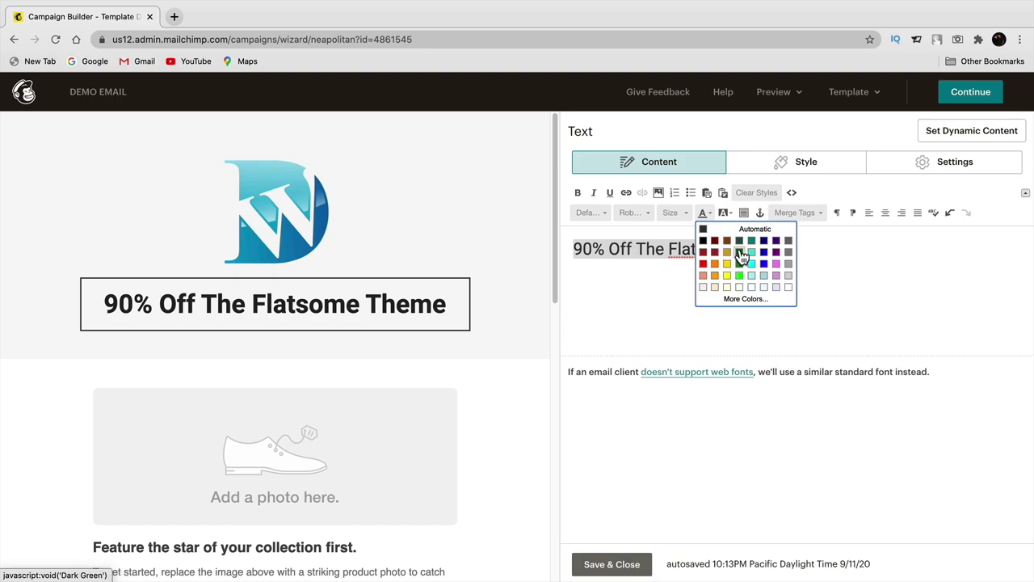
left_click(706, 265)
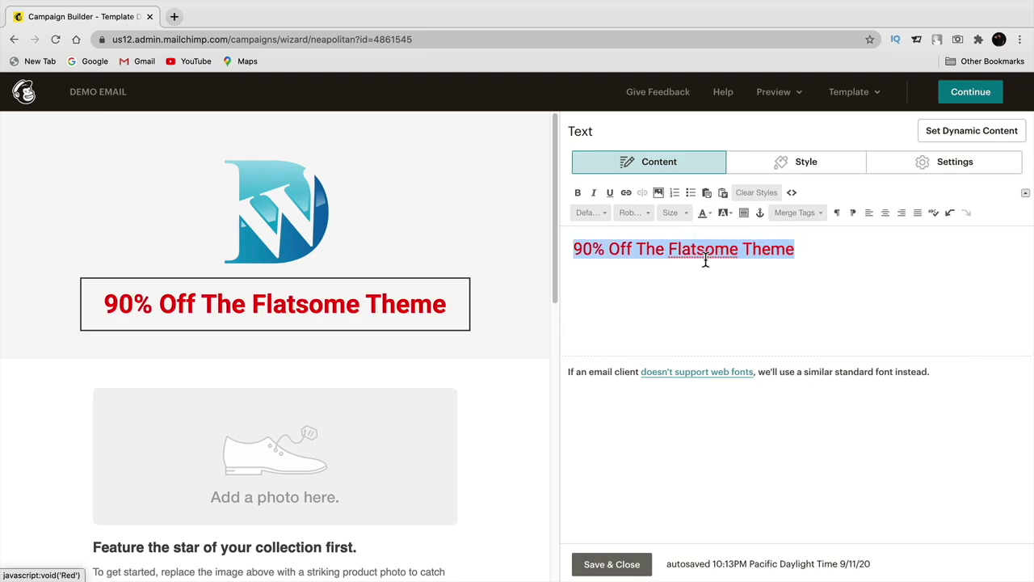
left_click(706, 216)
left_click(708, 233)
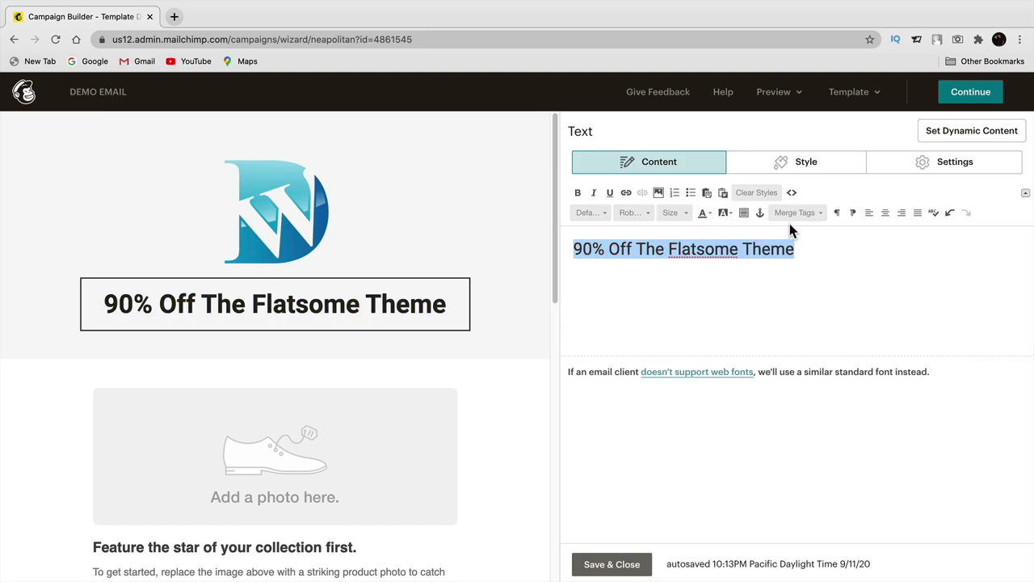
left_click(903, 214)
left_click(902, 214)
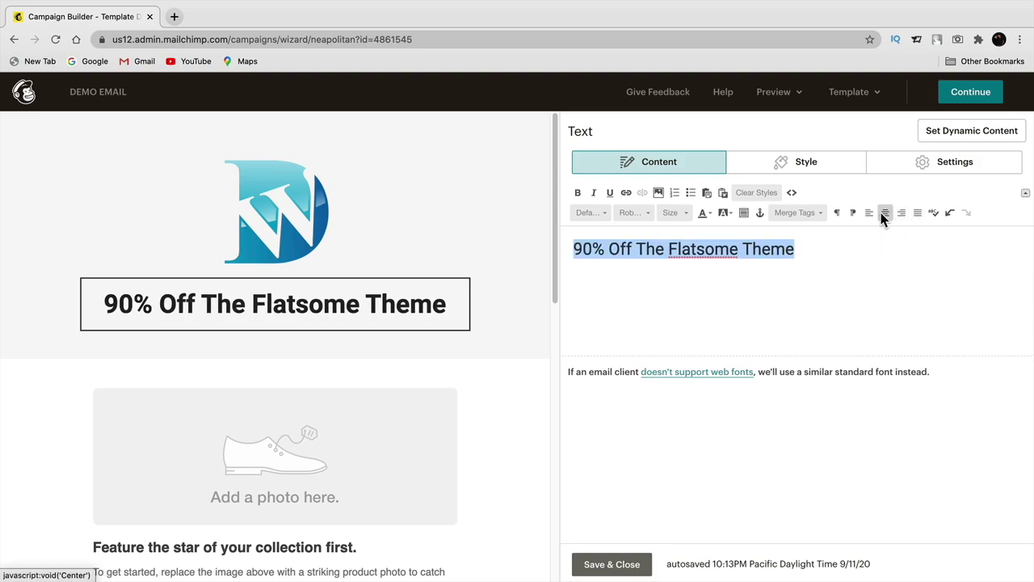
left_click(871, 213)
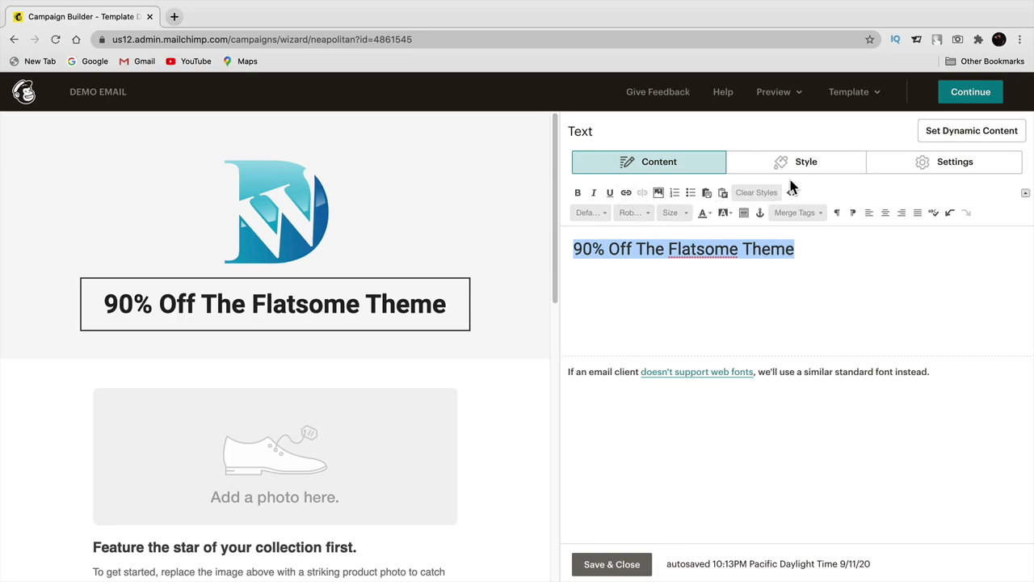
left_click(703, 249)
- Keep the text block at 1 column and save and close it
left_click(797, 172)
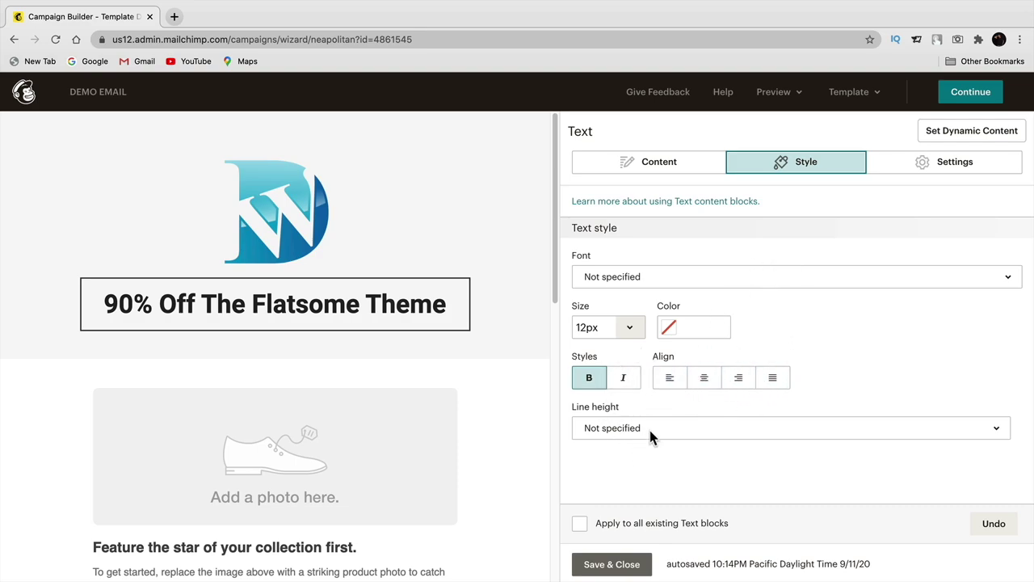
left_click(925, 167)
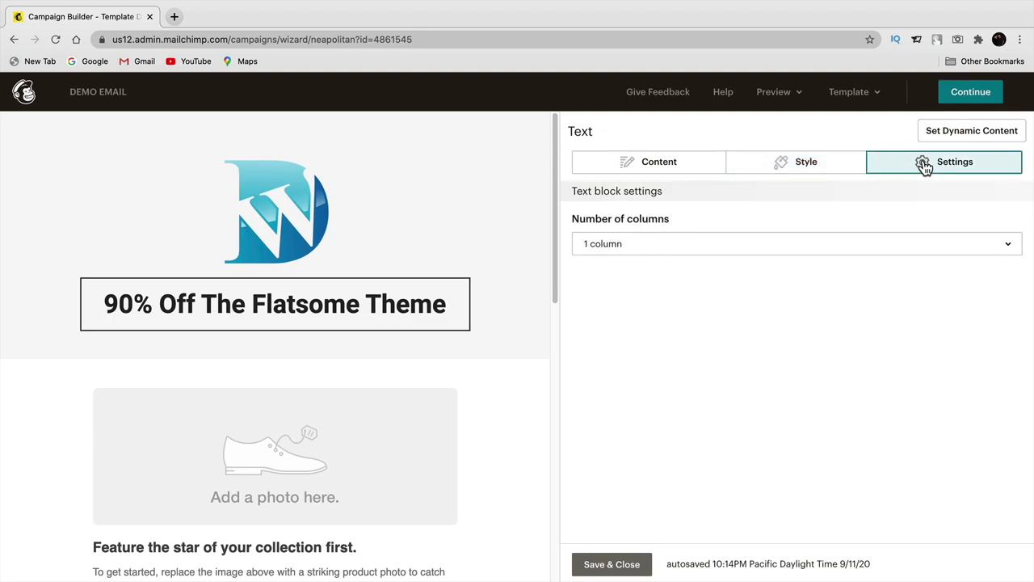
left_click(620, 253)
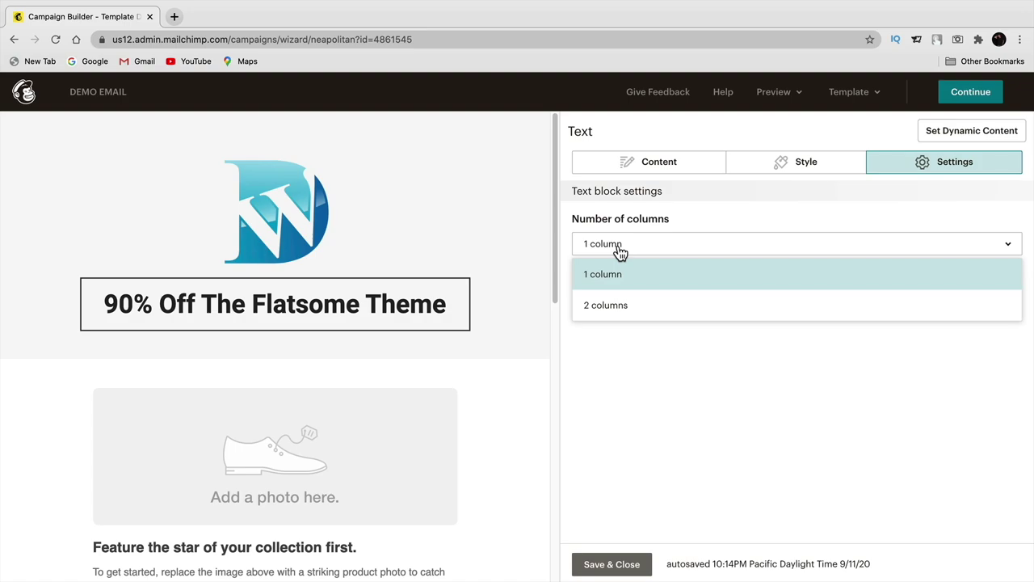
left_click(623, 307)
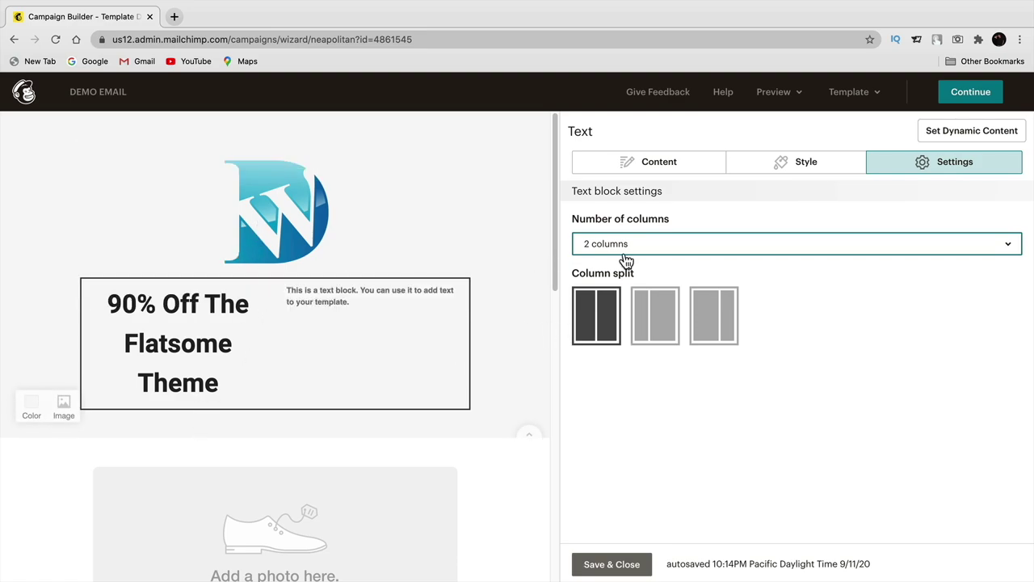
left_click(660, 244)
left_click(673, 280)
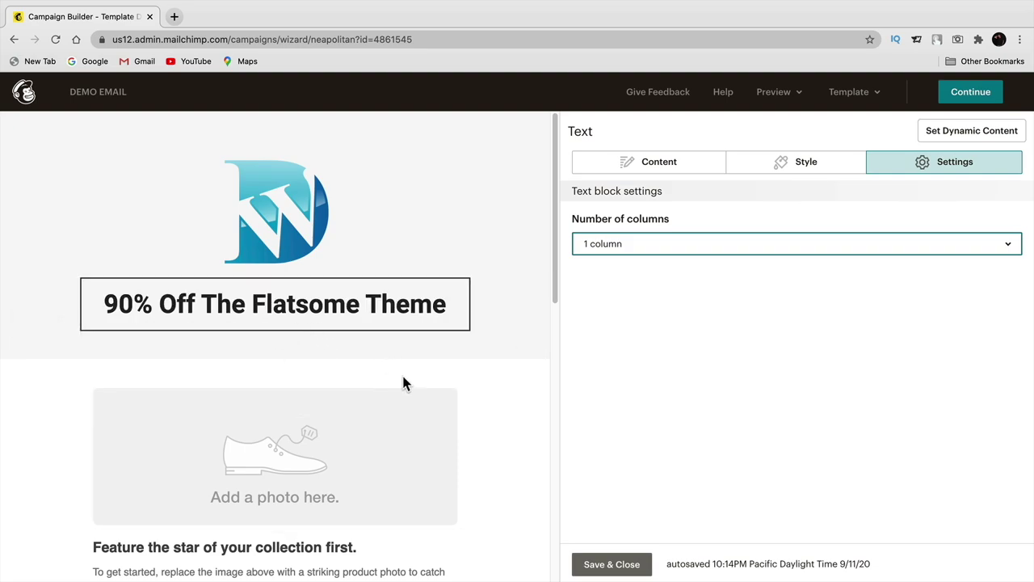
scroll(404, 384, "down", 1)
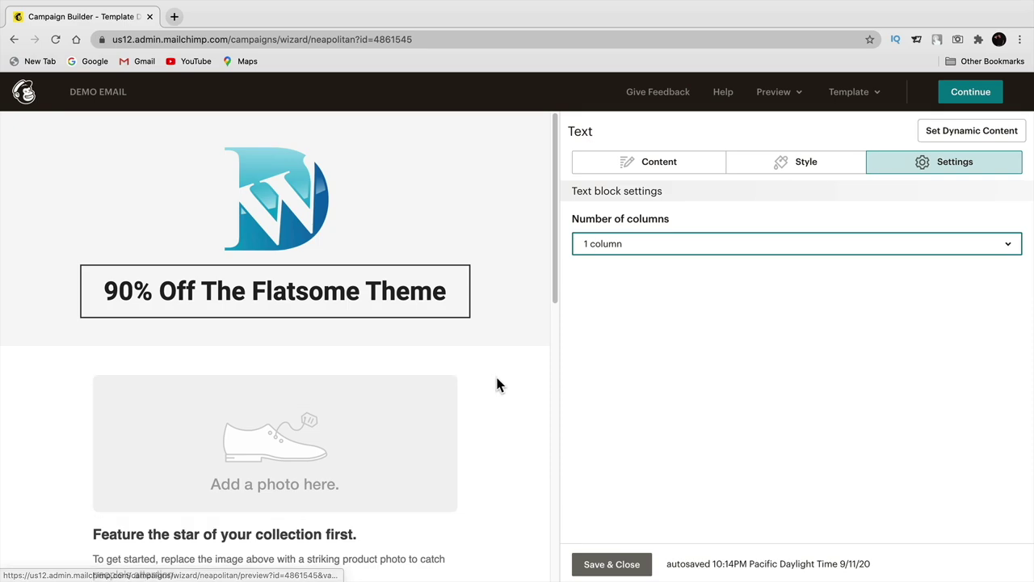
left_click(666, 166)
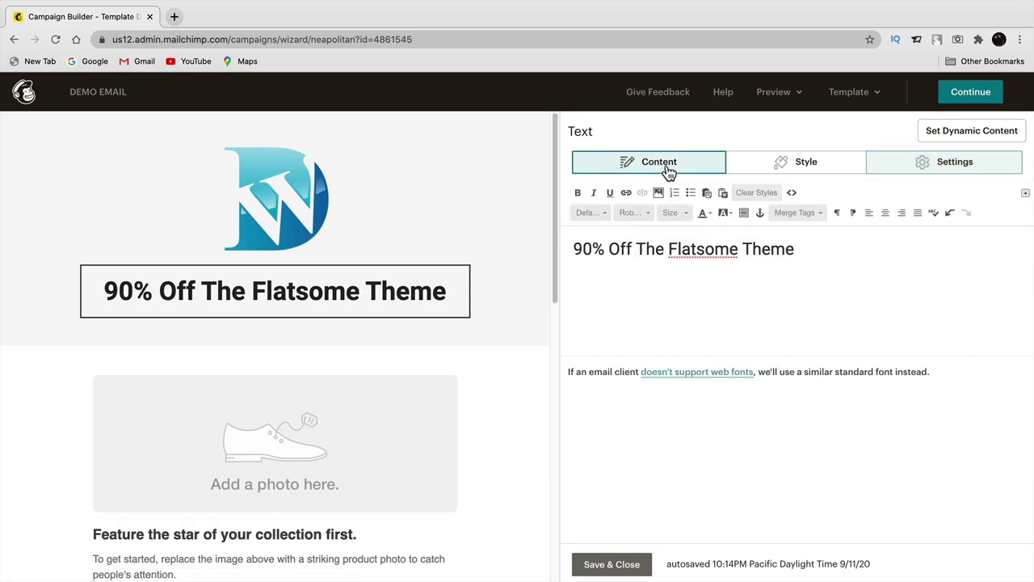
left_click(627, 564)
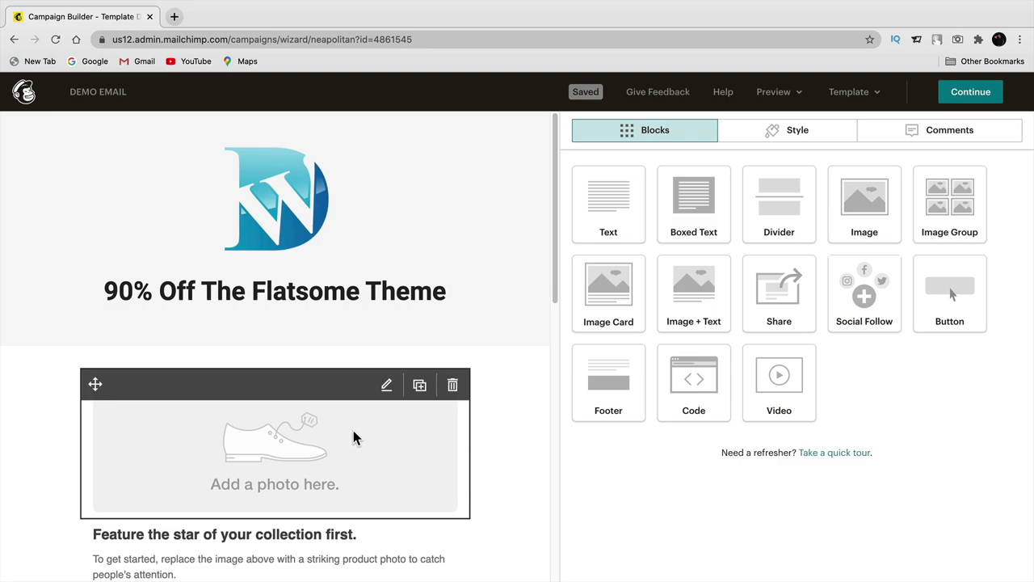
- Delete the empty 'Add a photo here' placeholder block below the heading
left_click(454, 386)
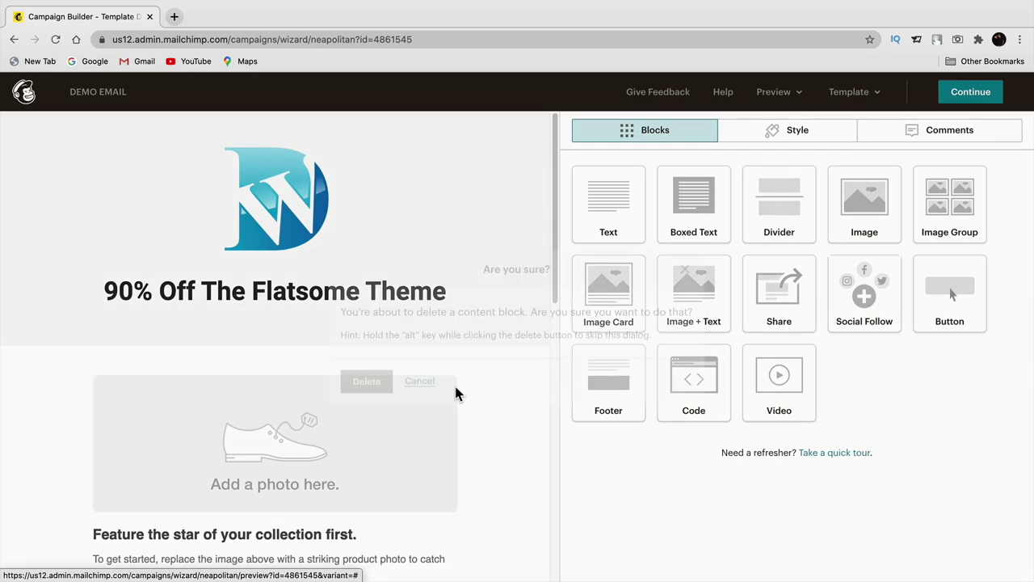
left_click(375, 386)
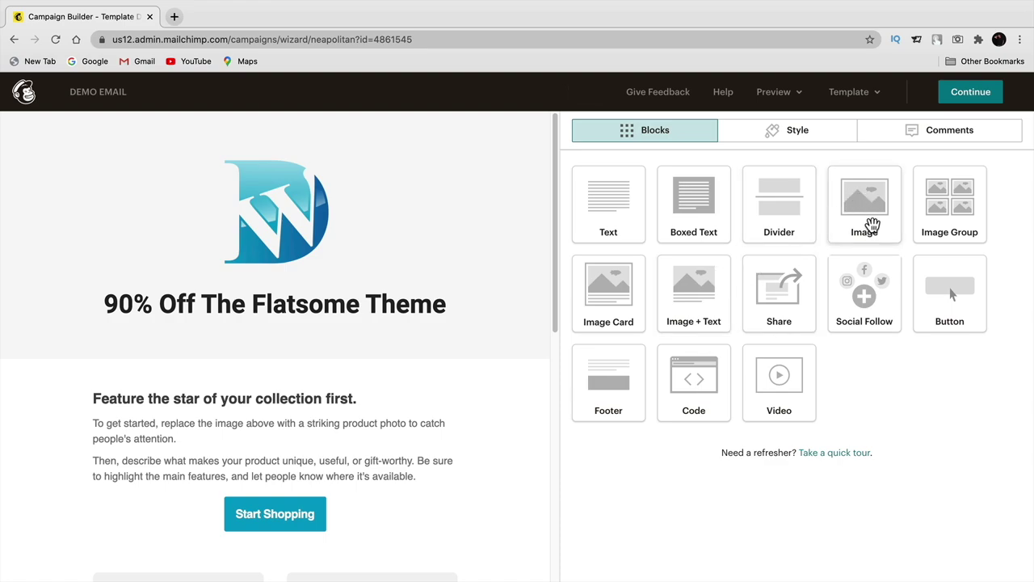
- Add maxresdefault.jpg under the heading, crop it 16:9 to clear the size warning, and save
left_click_drag(861, 219, 231, 390)
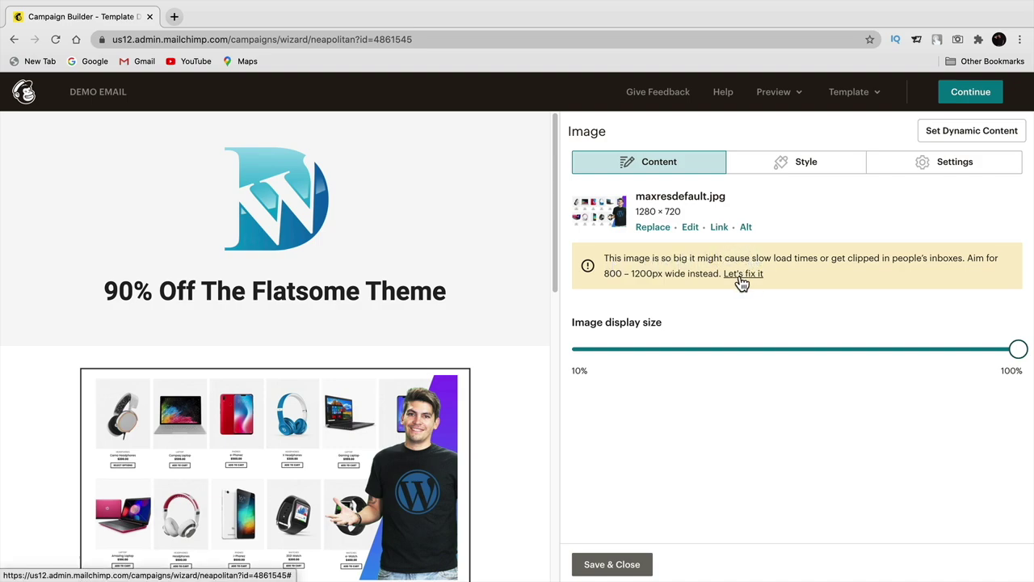
left_click(741, 276)
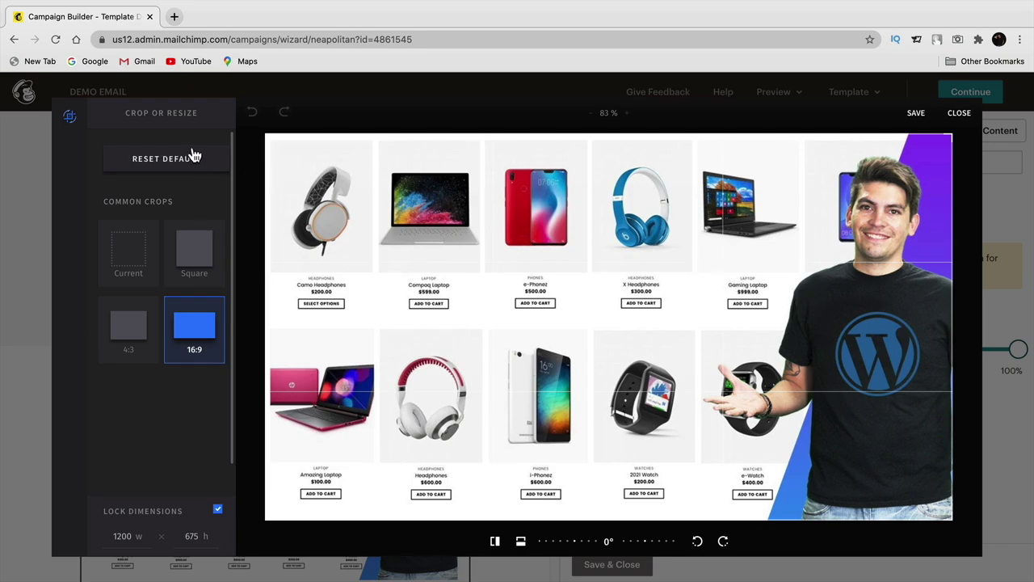
left_click(919, 115)
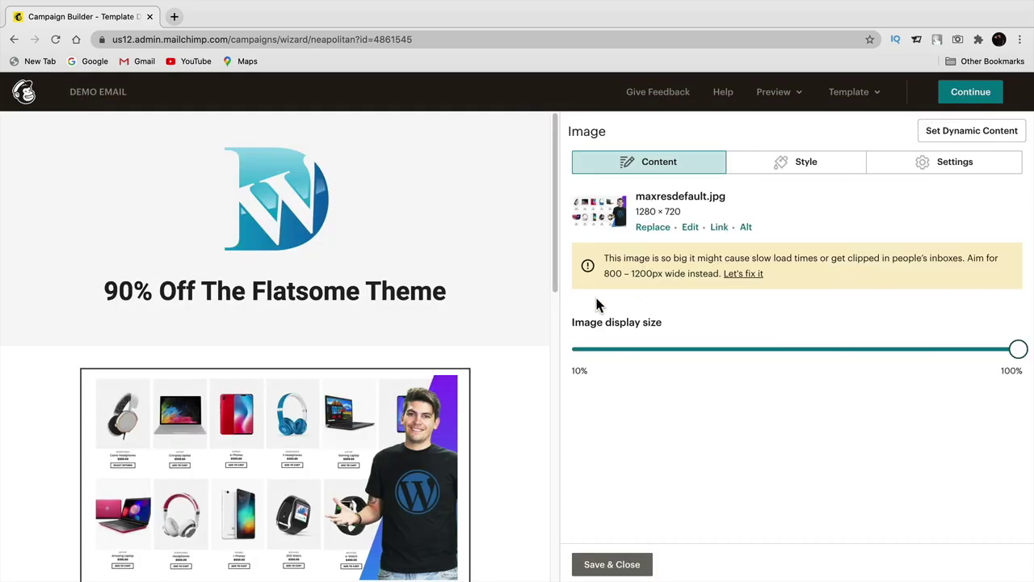
left_click(607, 564)
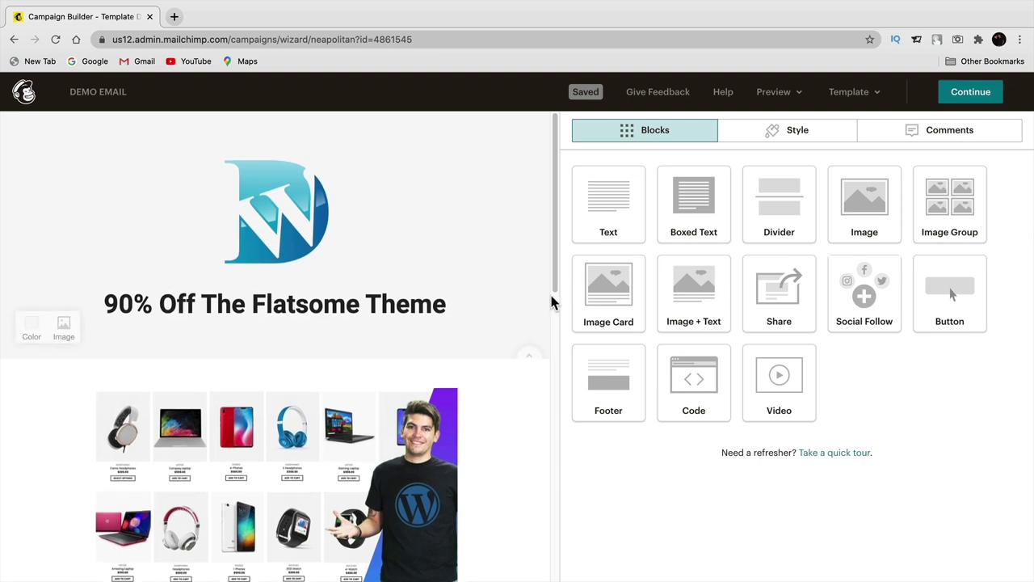
- Set the 'Feature the star of your collection first.' heading in Comic Sans MS and centre it
left_click_drag(554, 283, 545, 365)
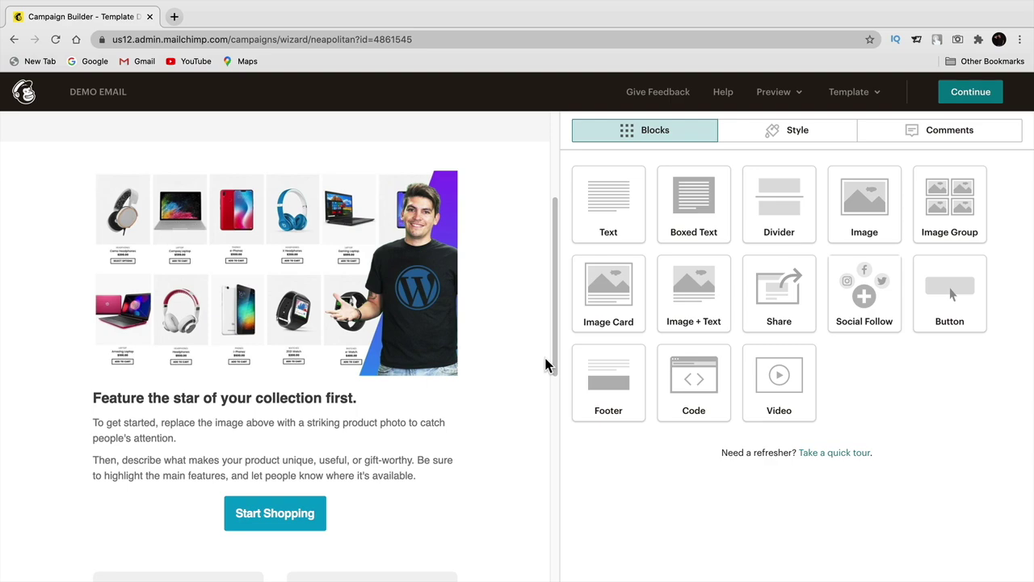
mouse_move(338, 376)
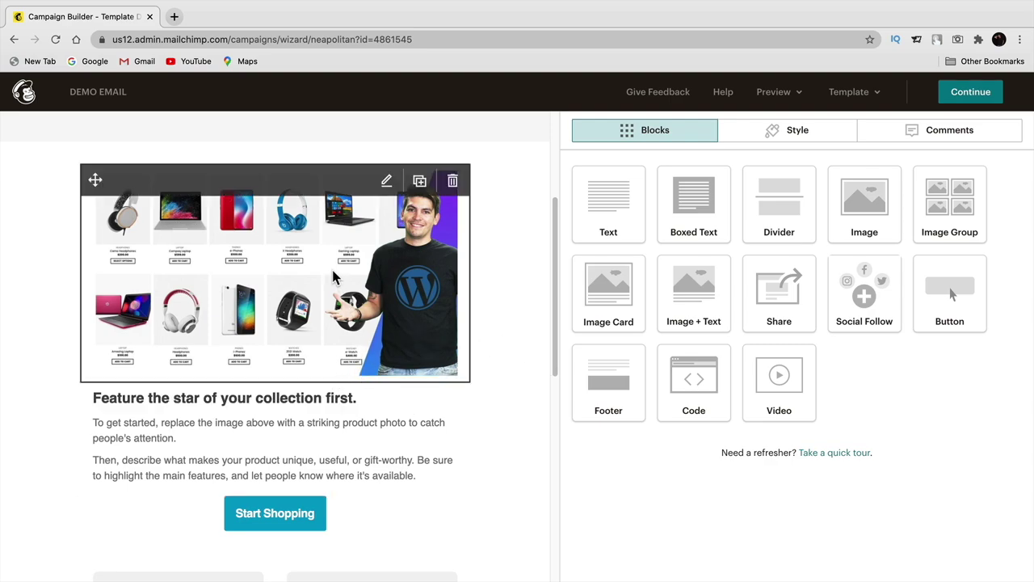
mouse_move(274, 386)
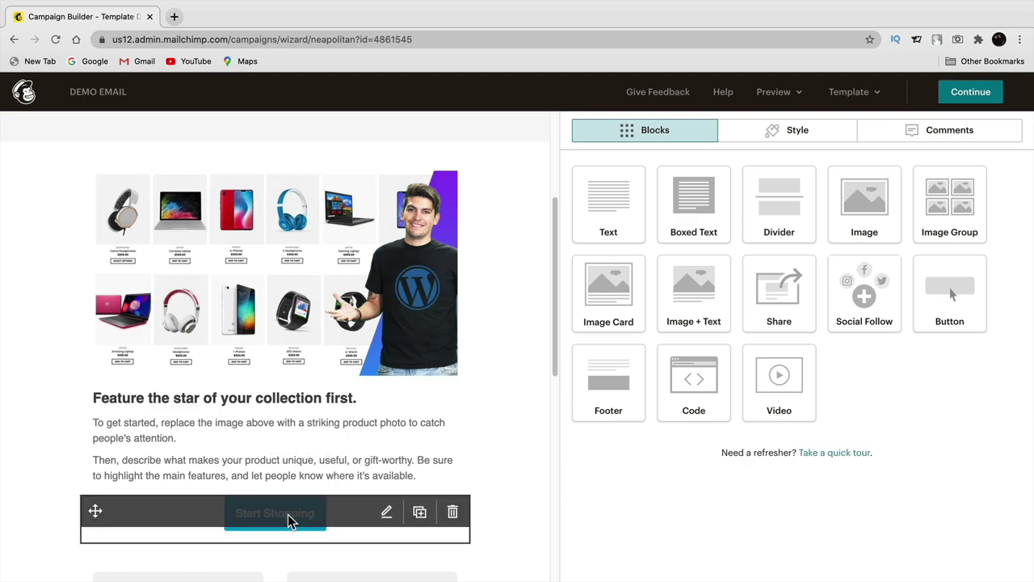
left_click(275, 400)
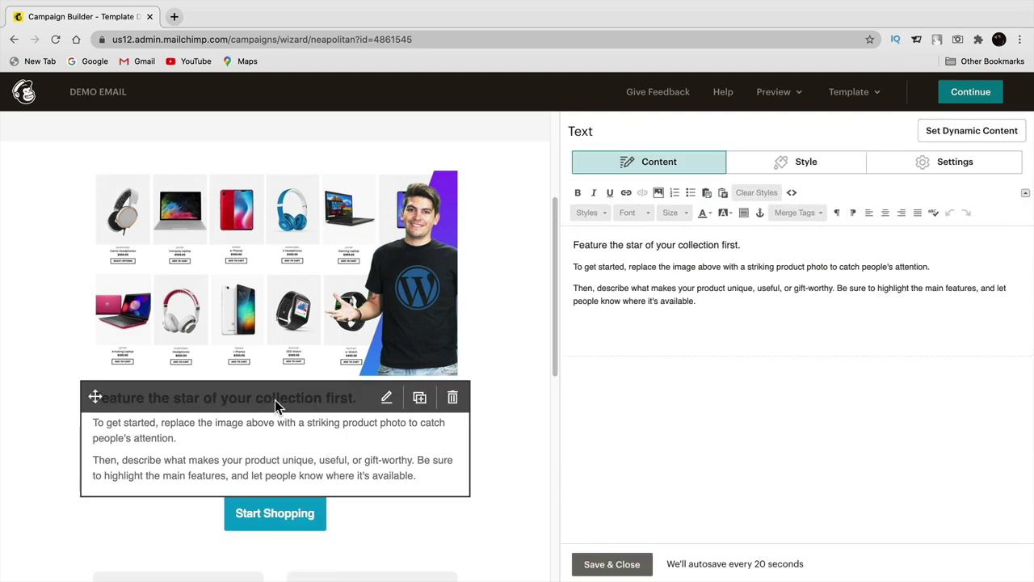
left_click_drag(742, 244, 587, 235)
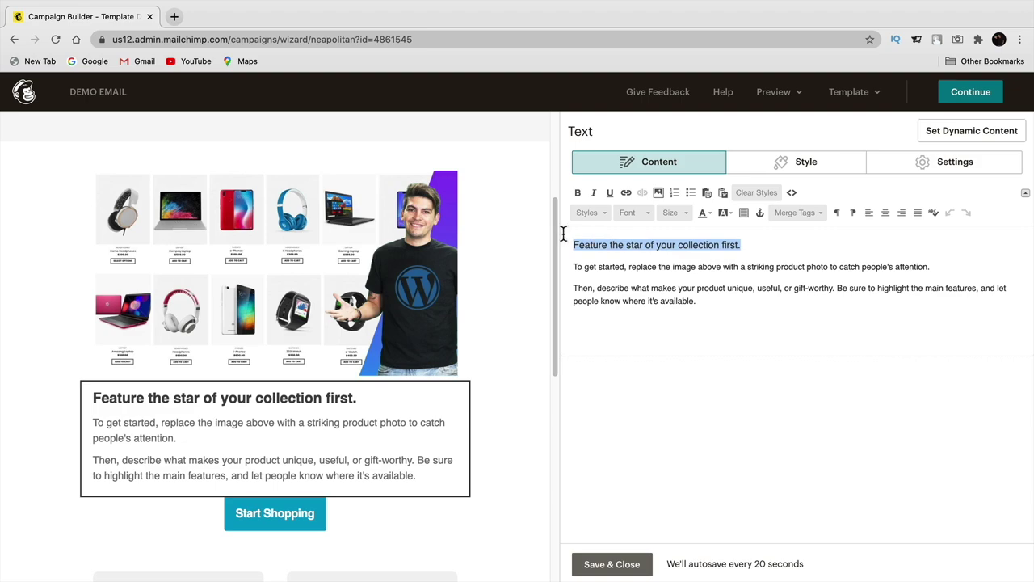
left_click(598, 213)
left_click(624, 220)
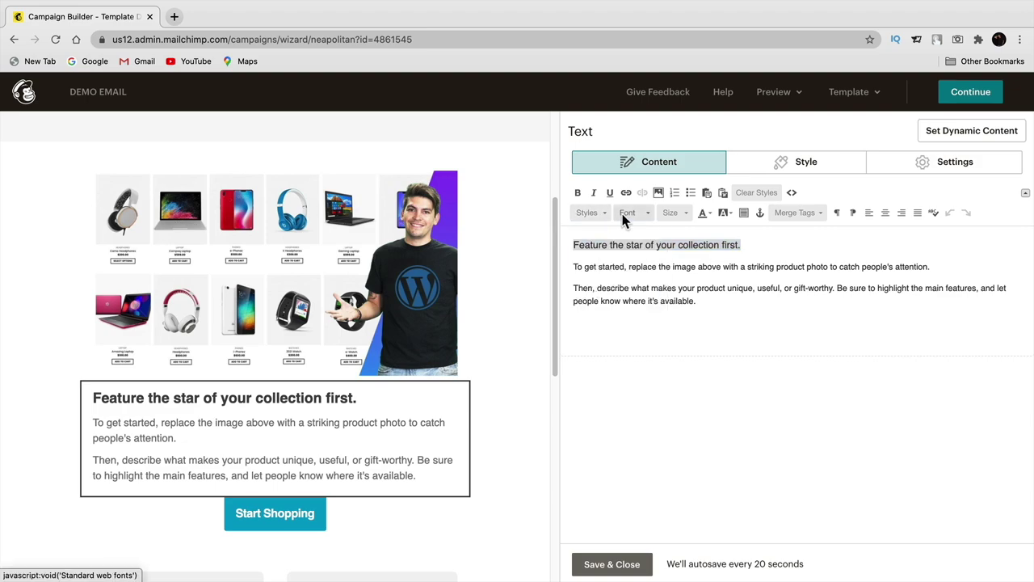
left_click(623, 220)
left_click(640, 253)
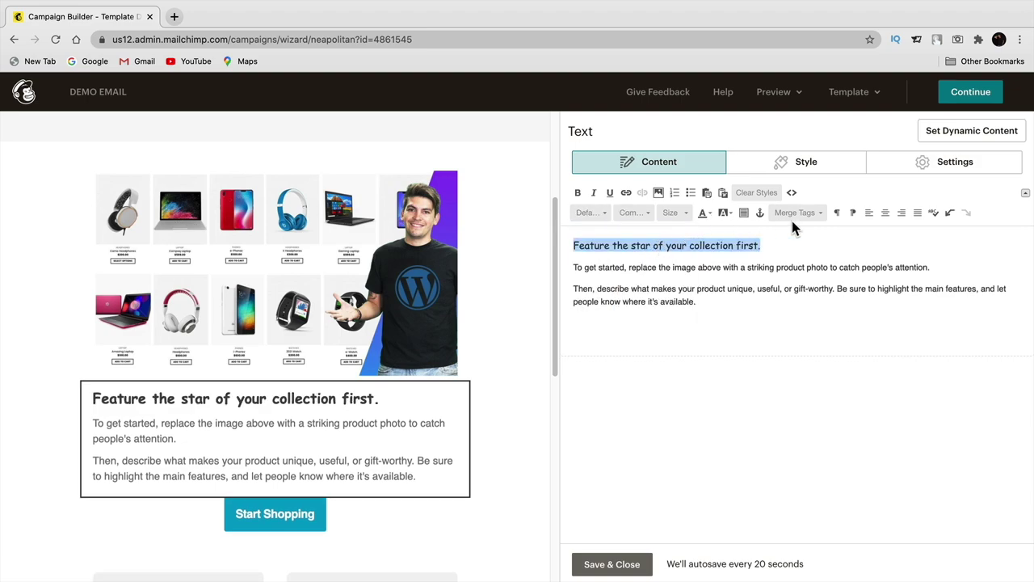
left_click(886, 211)
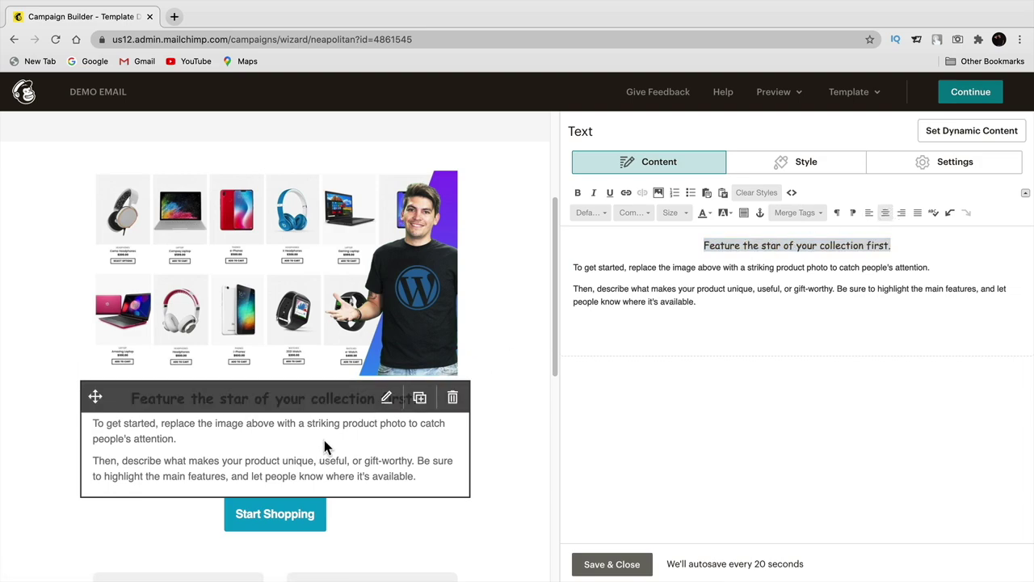
left_click(602, 566)
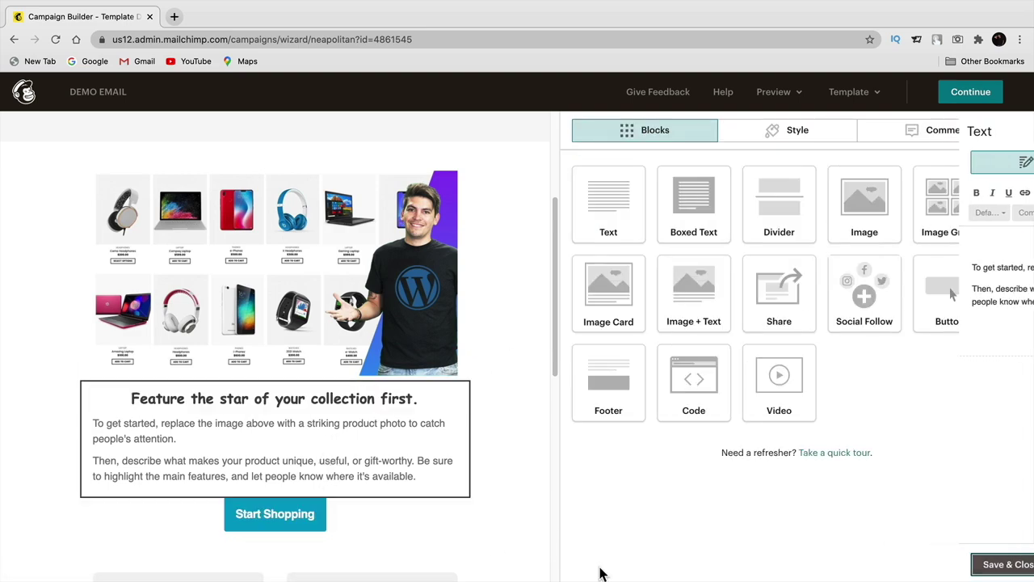
- Centre both body paragraphs of the text block and save it
left_click(397, 462)
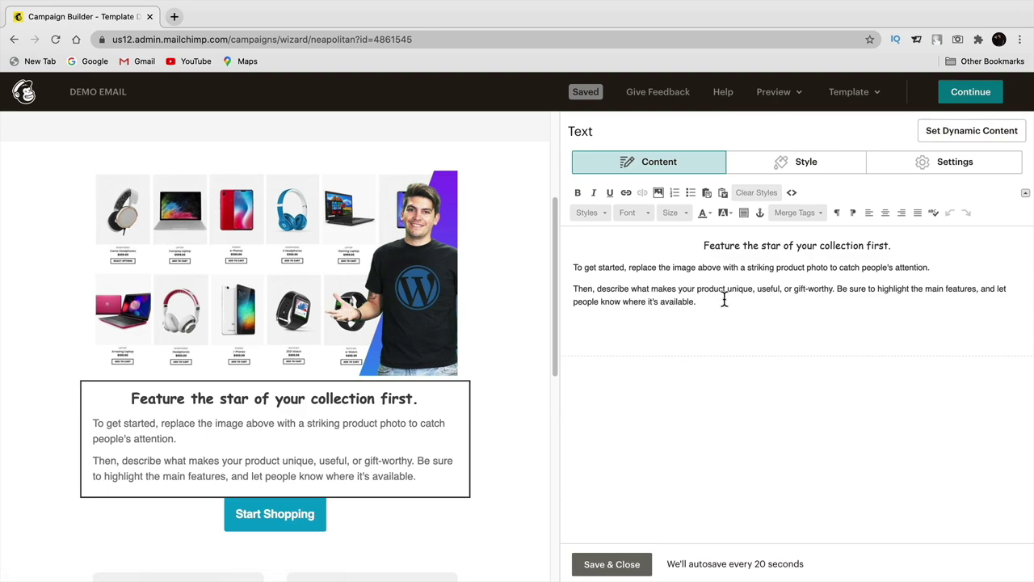
left_click_drag(700, 301, 569, 265)
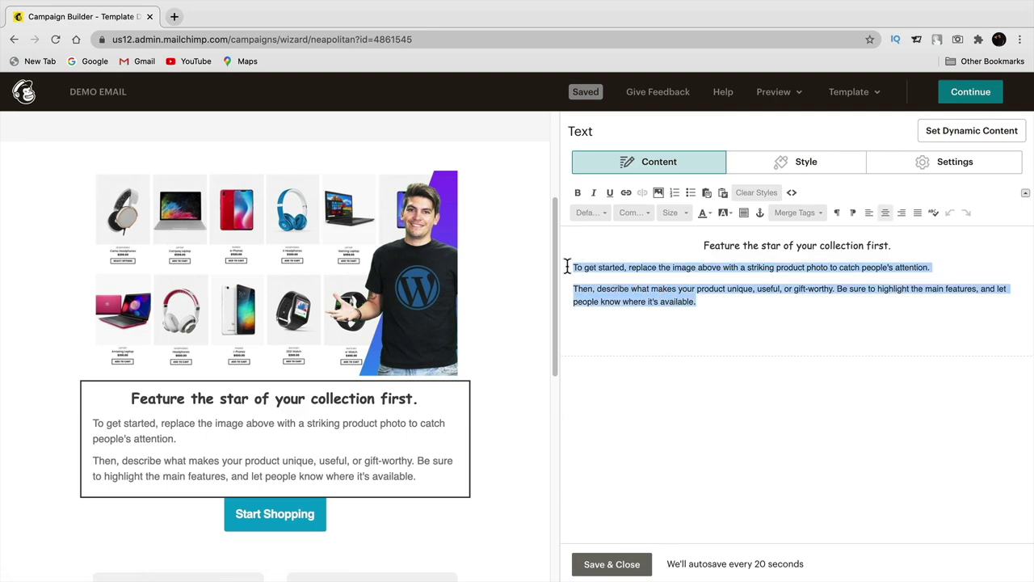
left_click(888, 212)
left_click(635, 567)
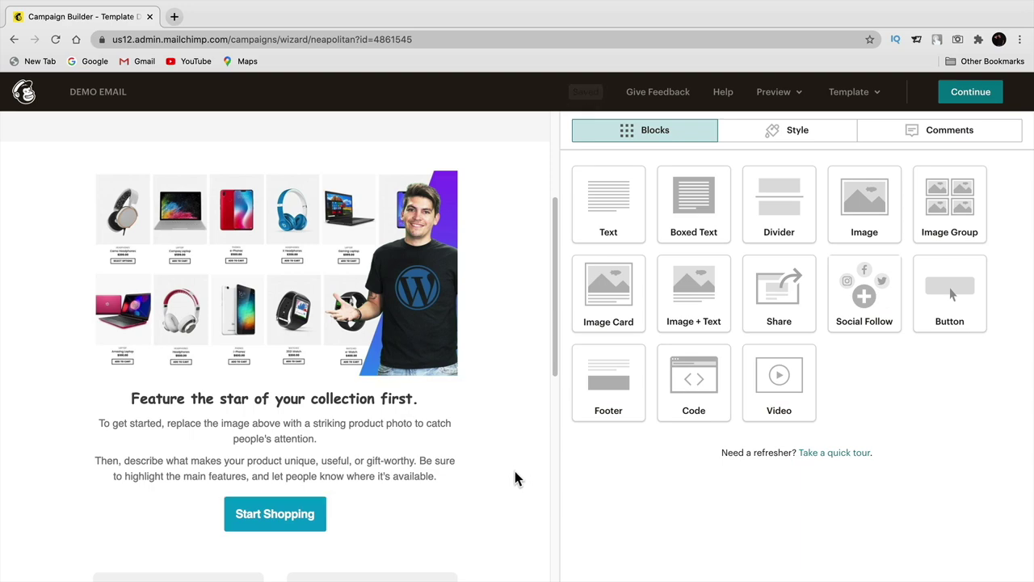
- Place a divider below the hero image with 25 px top and bottom padding
left_click_drag(779, 208, 292, 365)
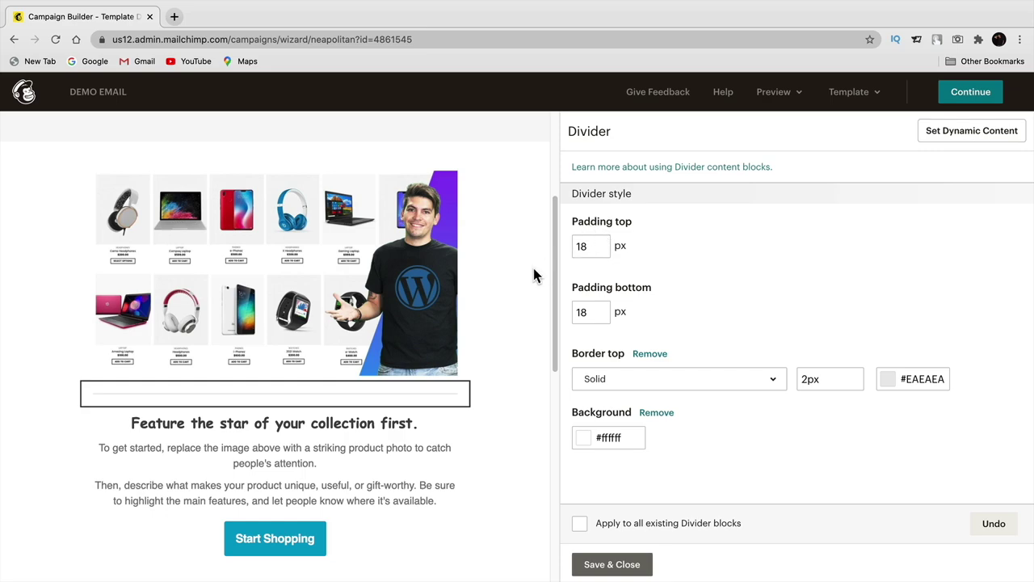
left_click(590, 245)
type("25")
left_click(701, 251)
mouse_move(367, 399)
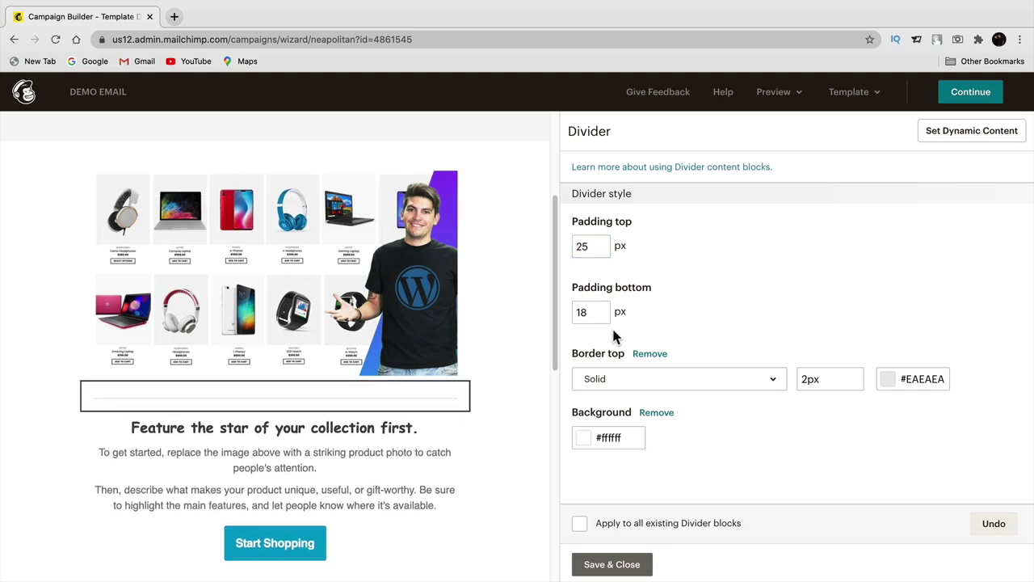
double_click(587, 316)
type("25")
left_click(718, 297)
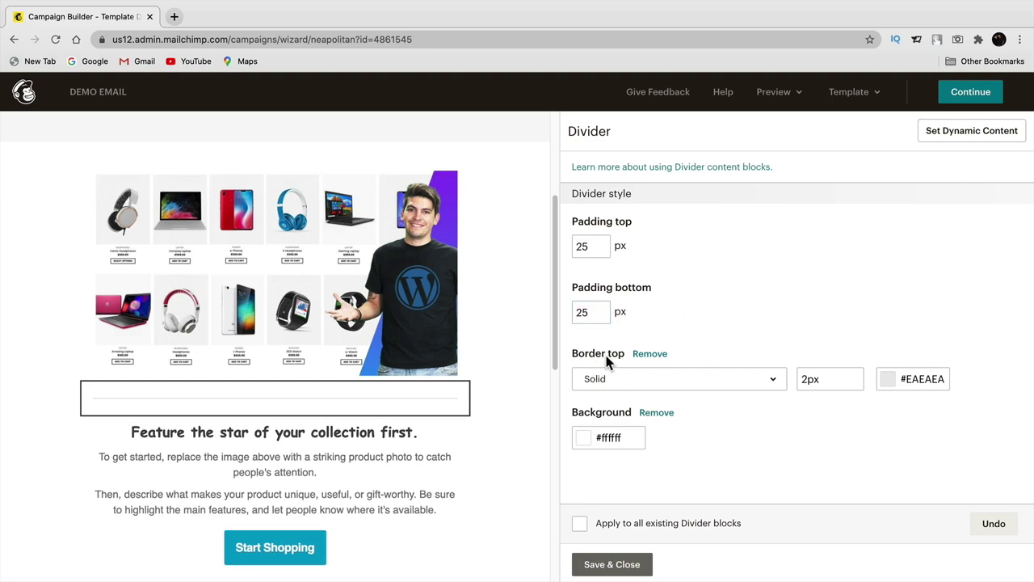
- Set the divider's border style to solid with a 10px thickness
left_click(610, 382)
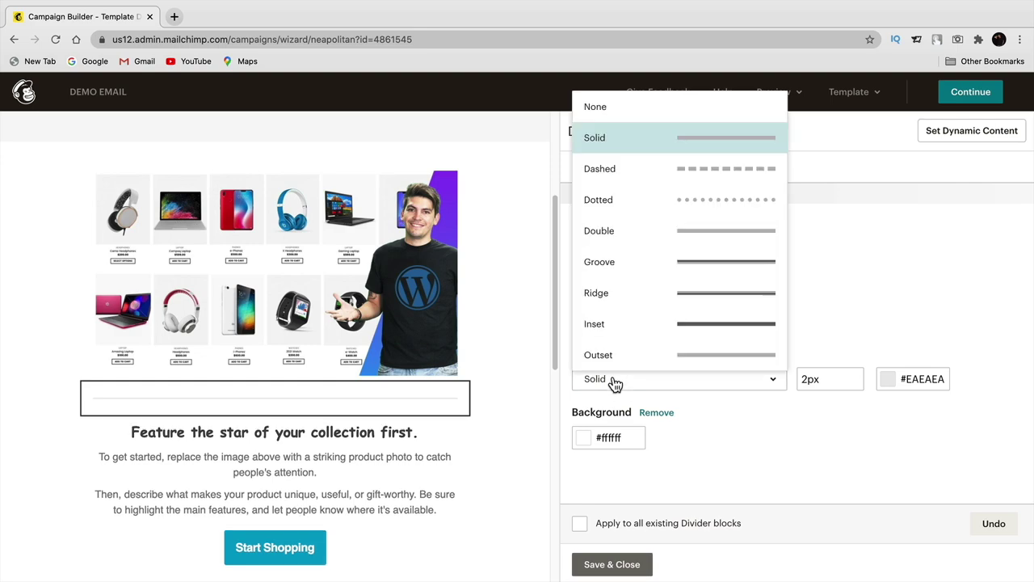
left_click(628, 169)
left_click(668, 383)
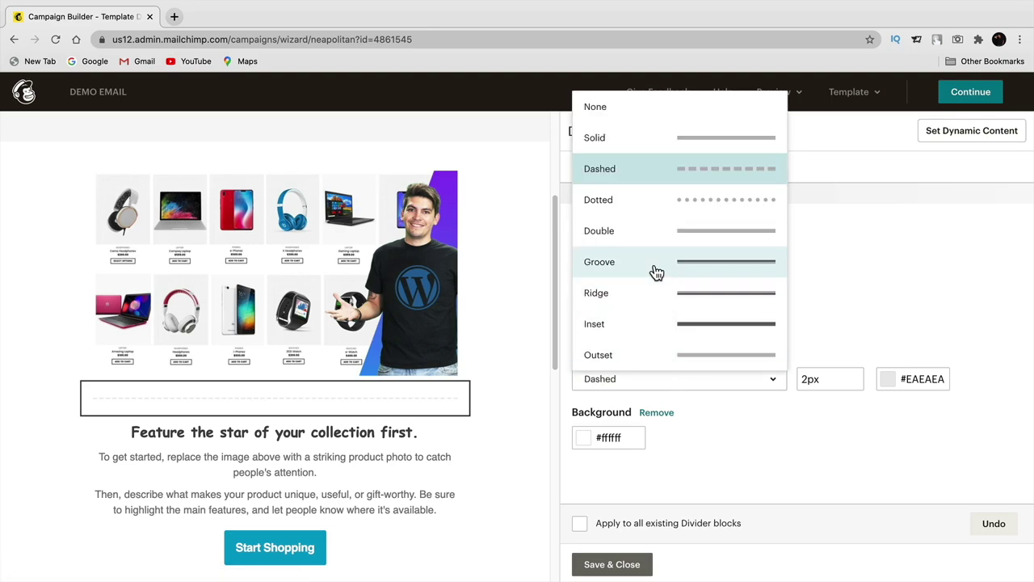
left_click(653, 262)
left_click(675, 382)
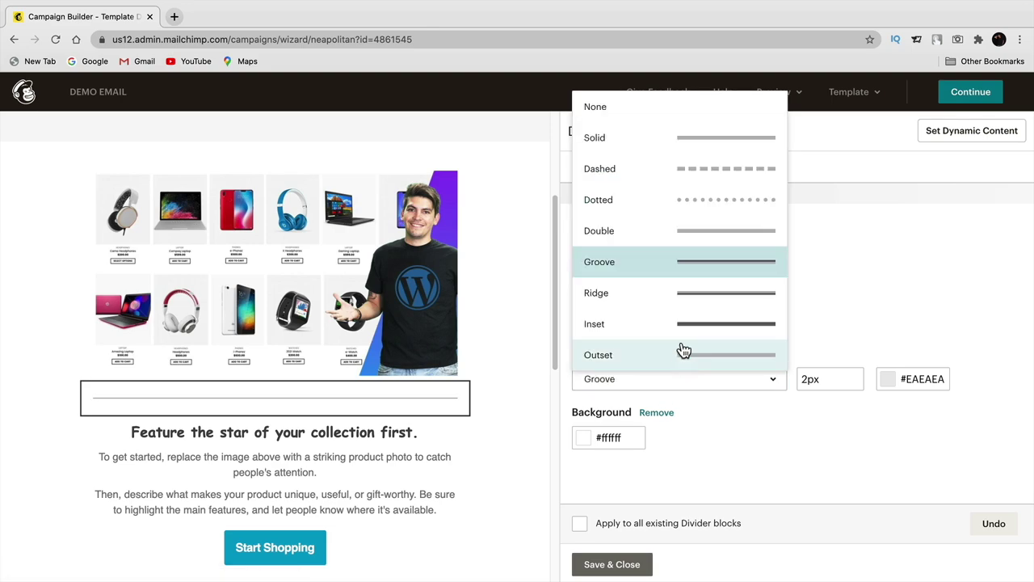
left_click(638, 137)
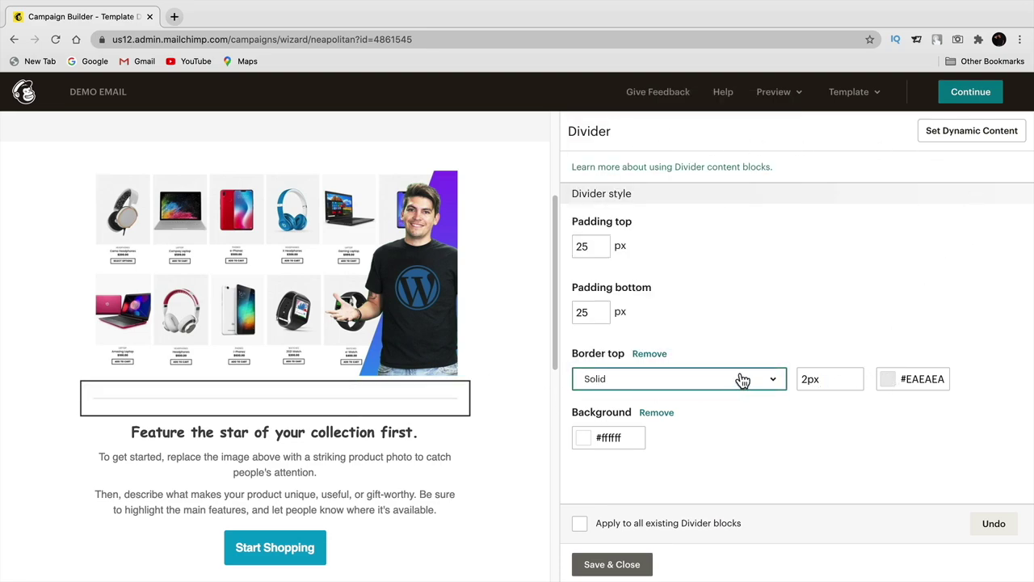
double_click(825, 378)
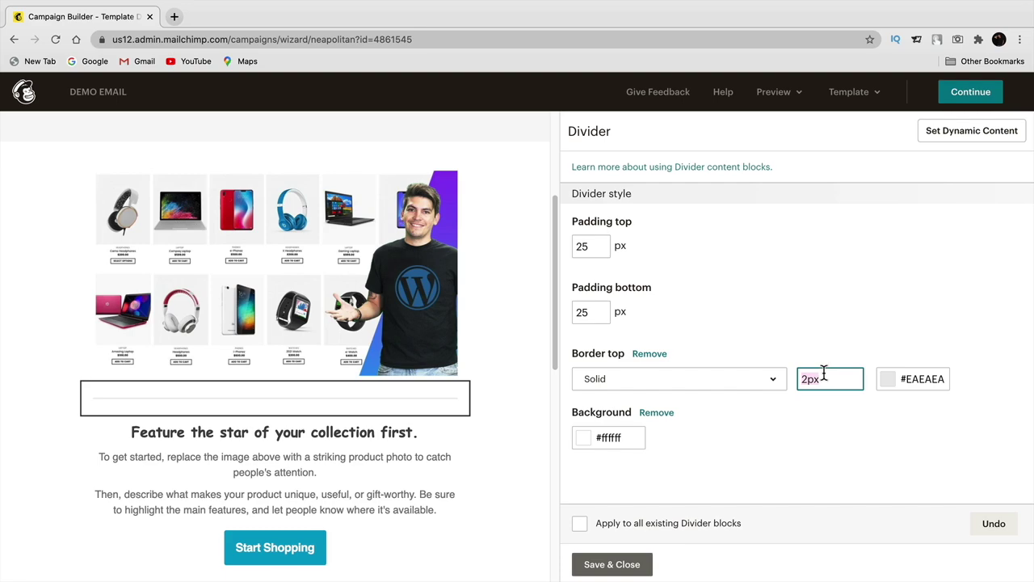
type("10px")
key("Tab")
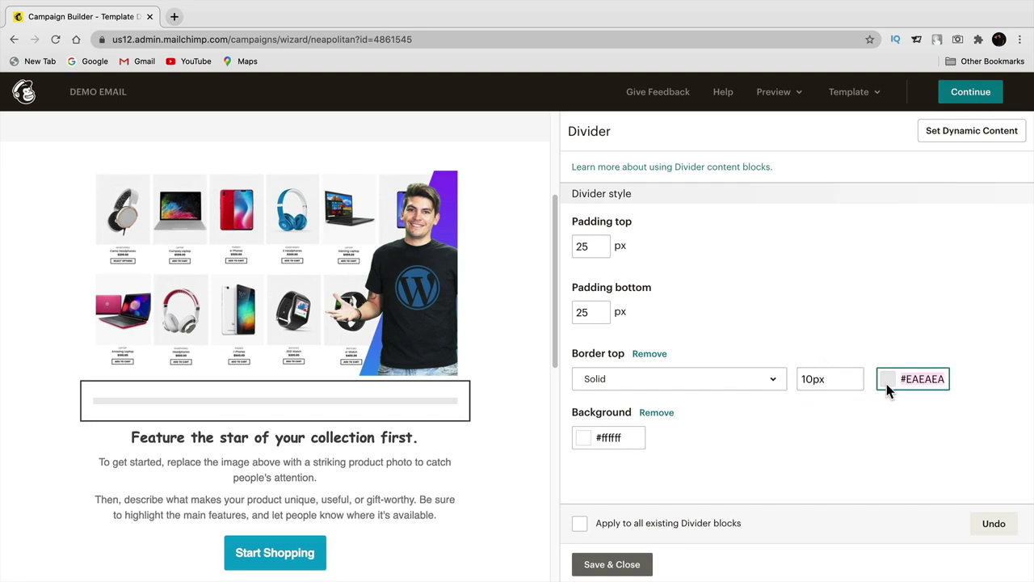
- Change the divider line colour to black
left_click(886, 379)
left_click_drag(840, 436, 895, 371)
left_click(925, 311)
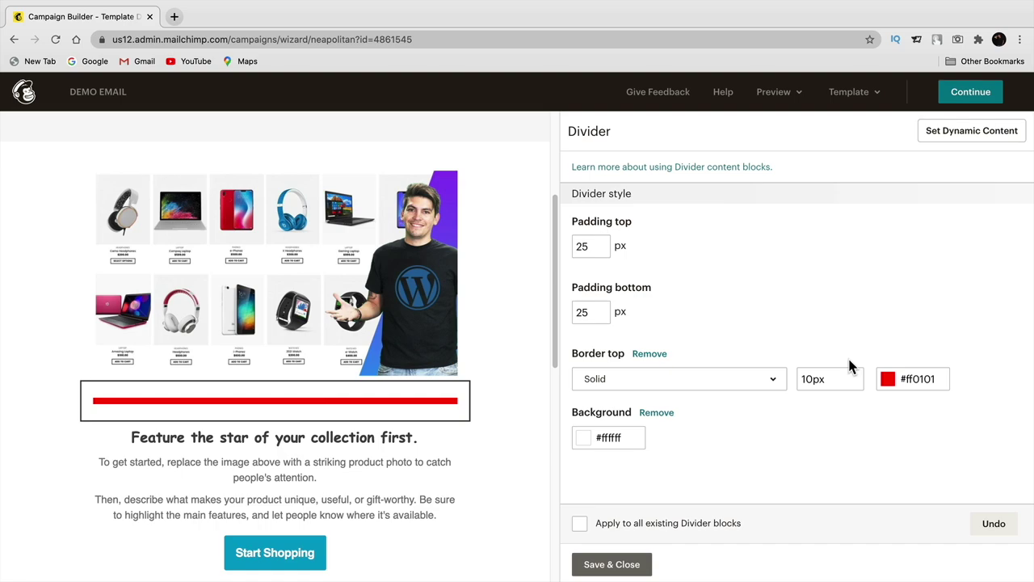
left_click(888, 379)
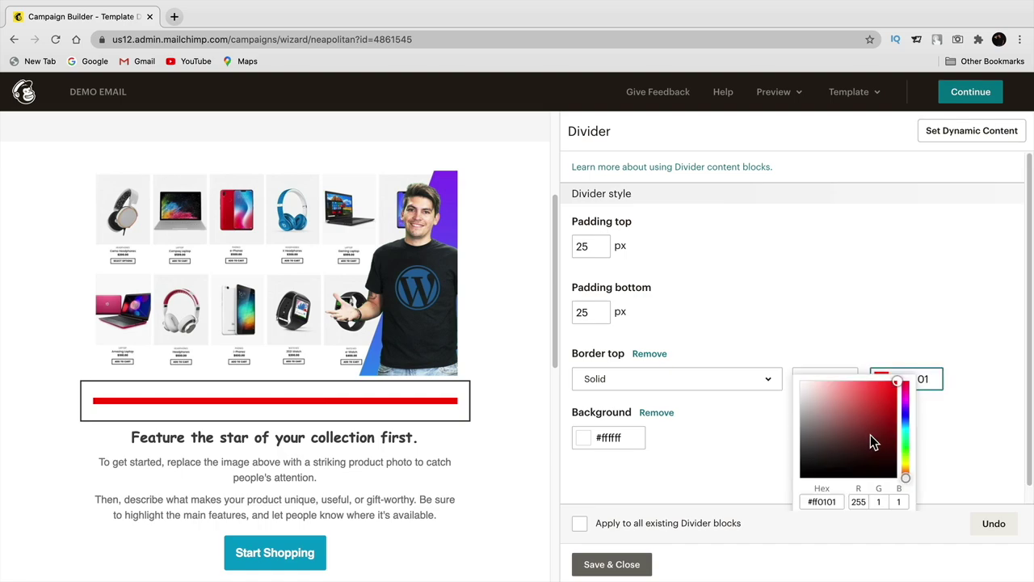
left_click(906, 428)
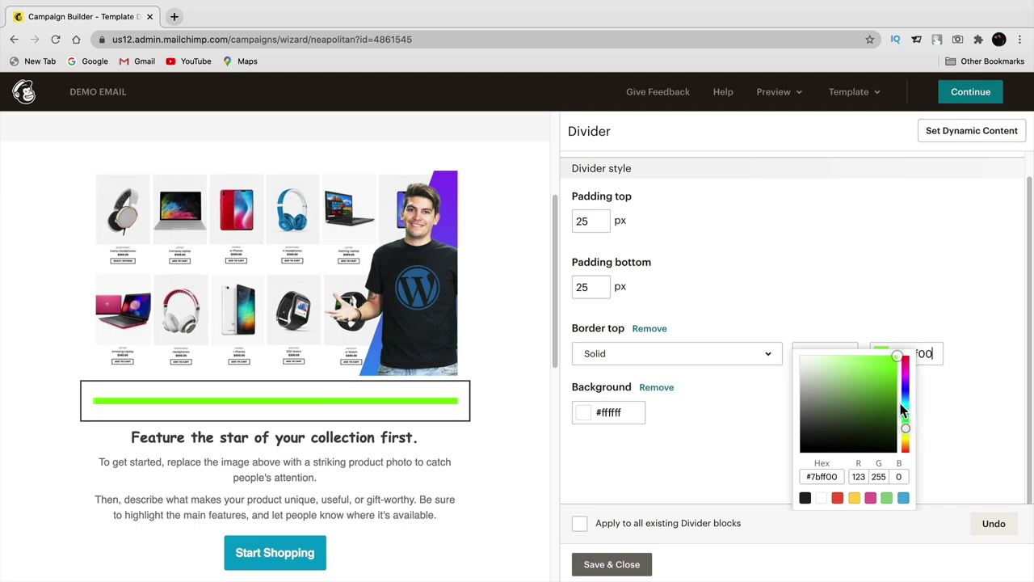
left_click(965, 381)
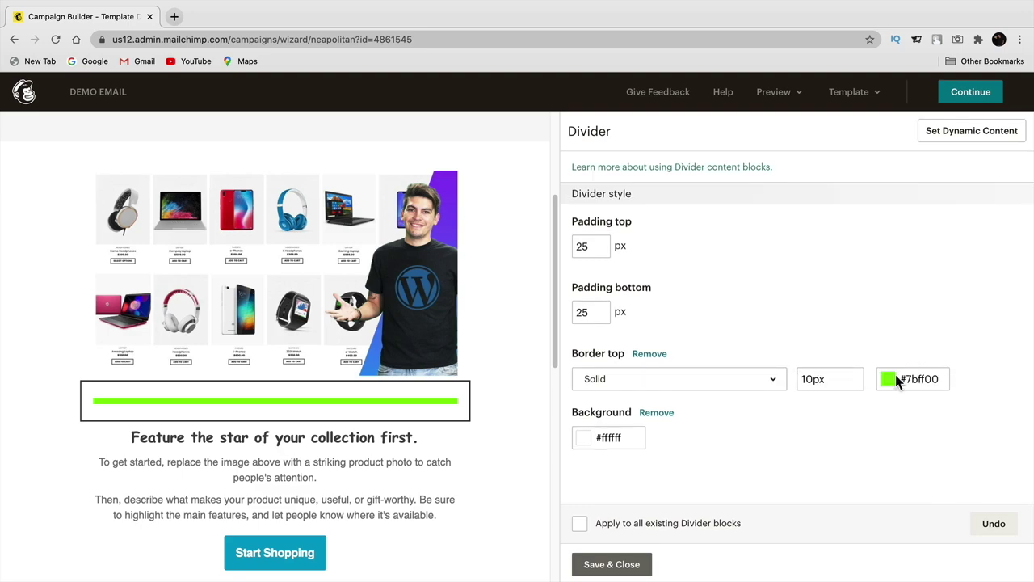
left_click(895, 376)
left_click_drag(845, 426, 783, 479)
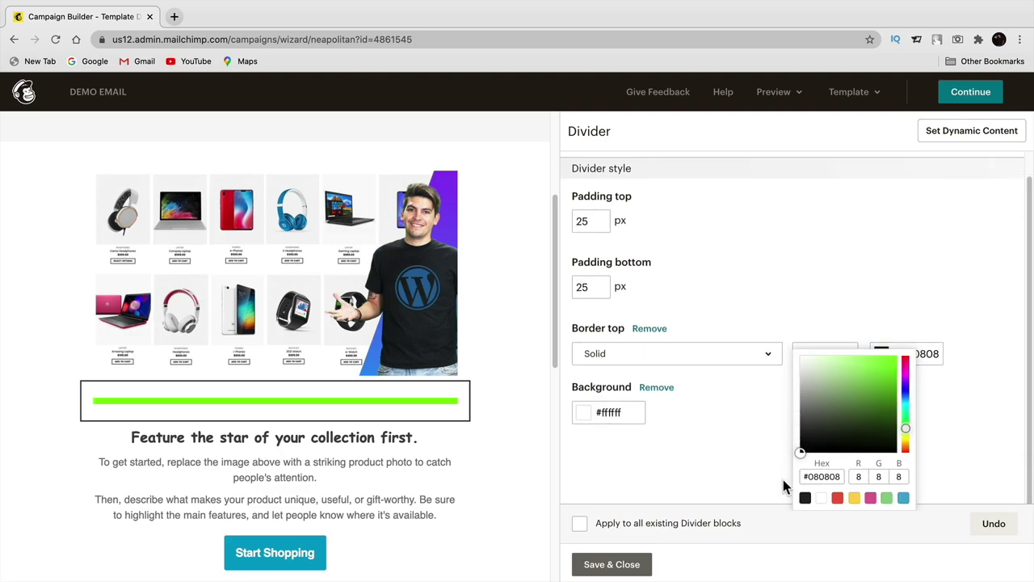
left_click(750, 445)
- Reduce the divider thickness to 2px
left_click(824, 379)
double_click(824, 379)
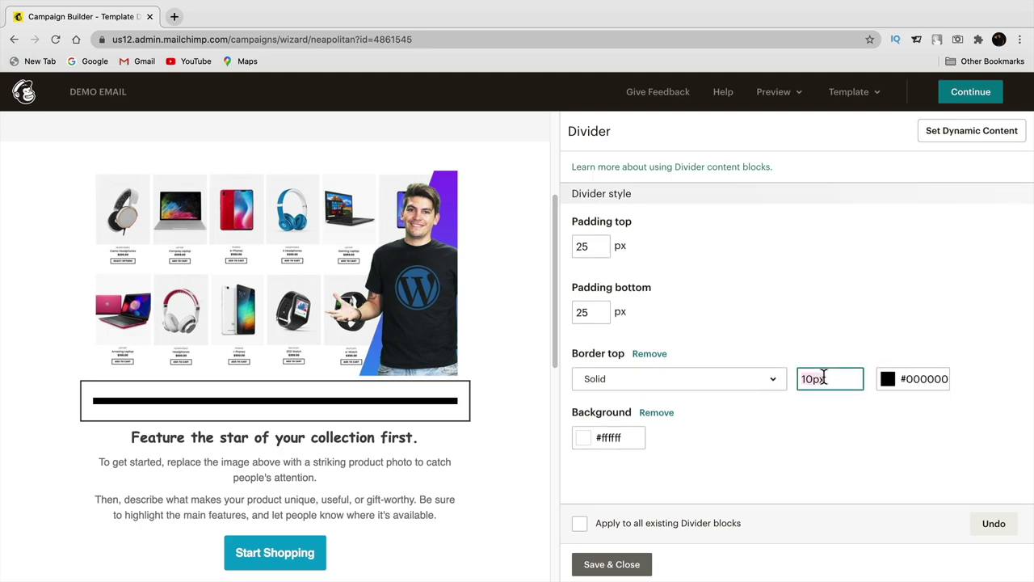
type("2")
left_click(885, 326)
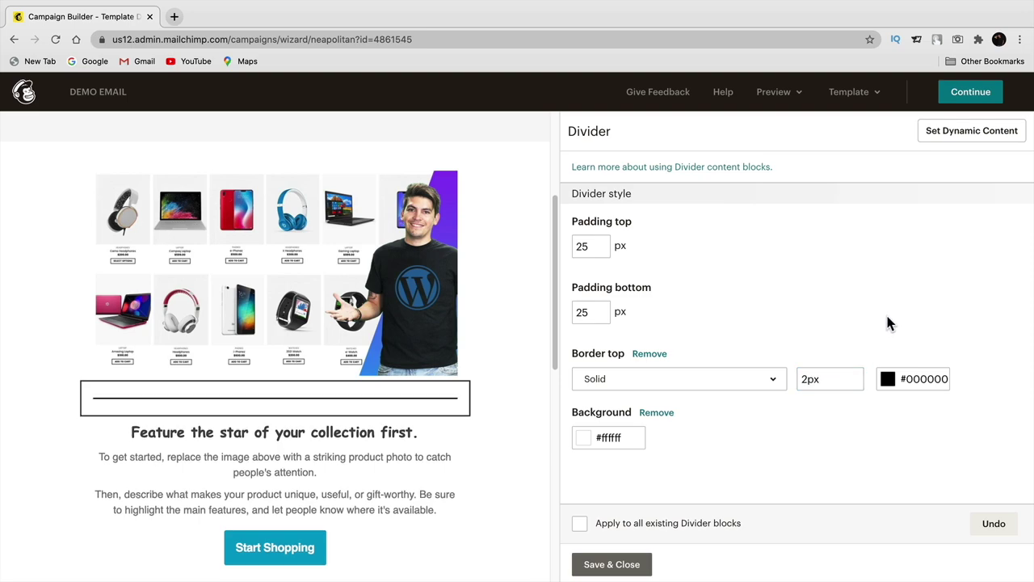
scroll(460, 408, "down", 1)
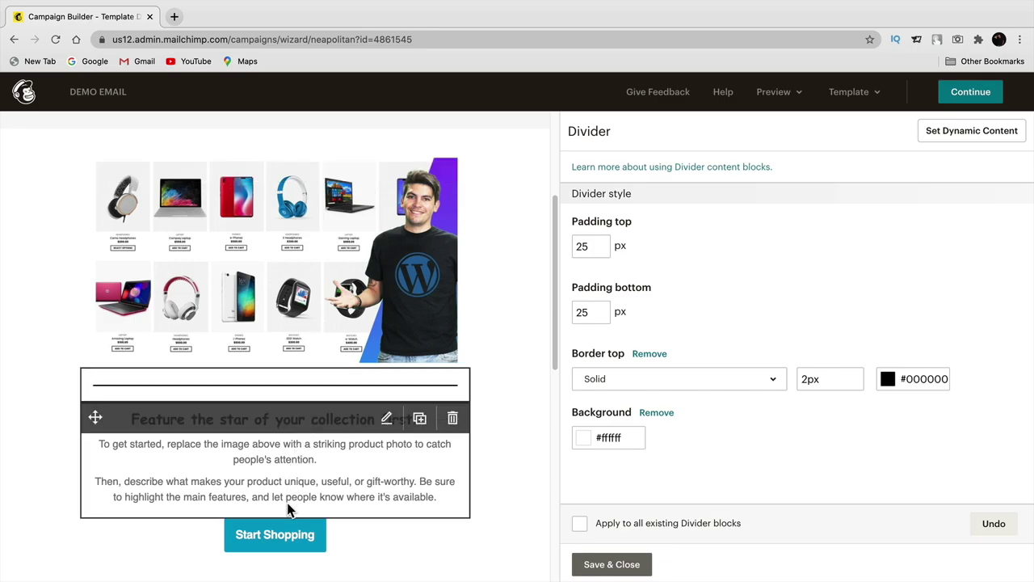
- Delete the Start Shopping button block below the feature text
left_click(289, 531)
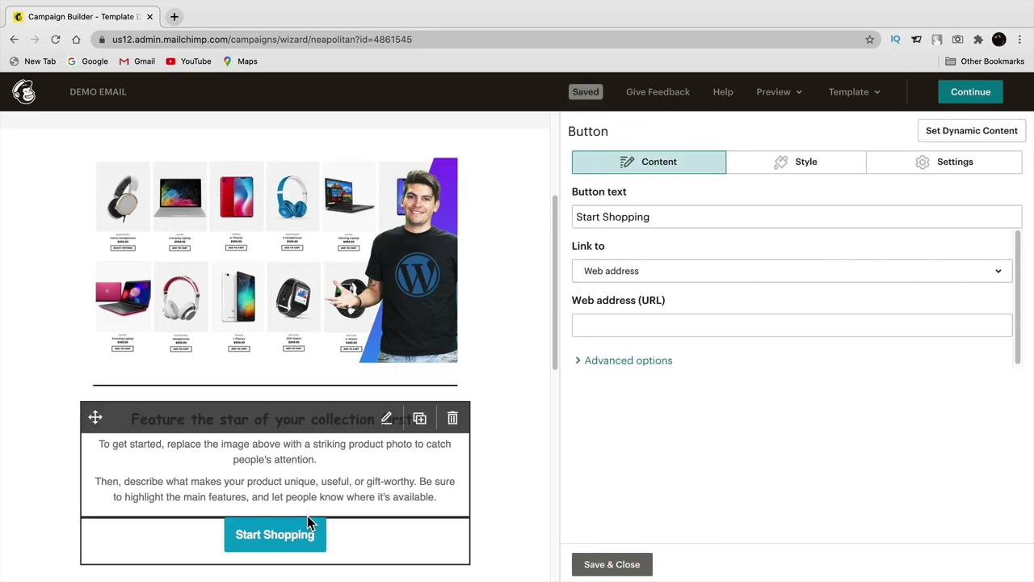
left_click(452, 533)
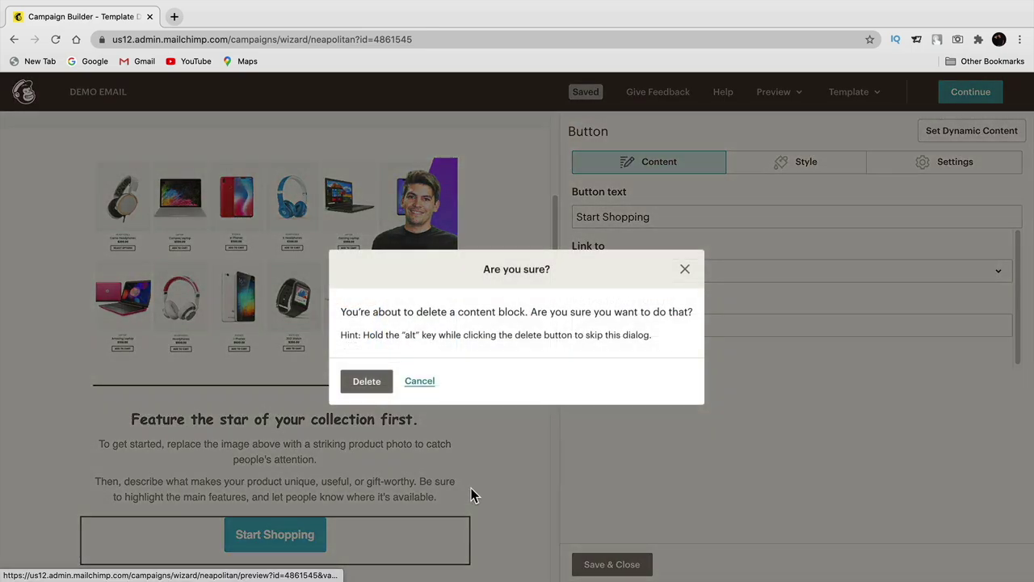
left_click(367, 381)
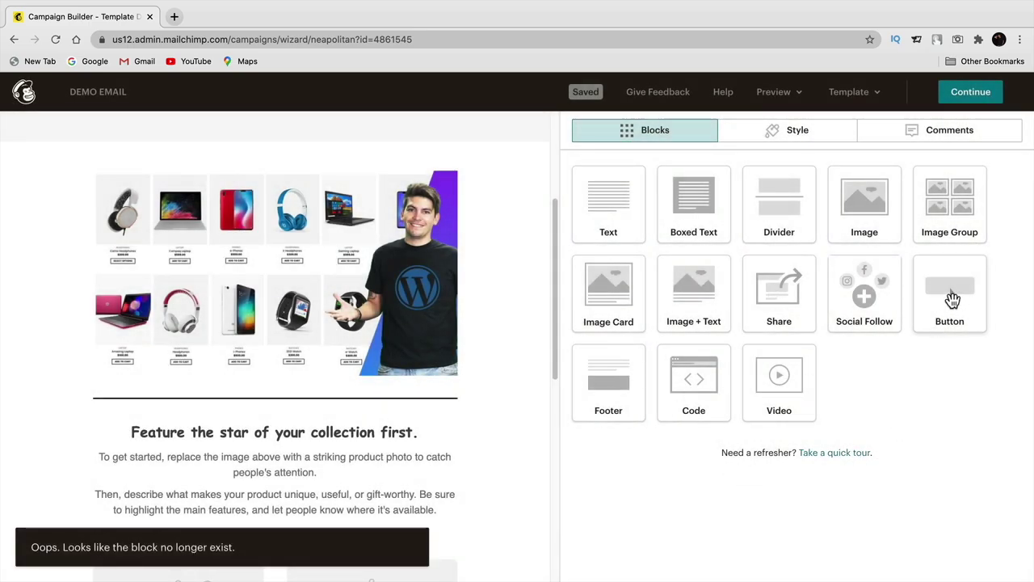
- Drag a new Button block in below the feature text
scroll(382, 452, "down", 1)
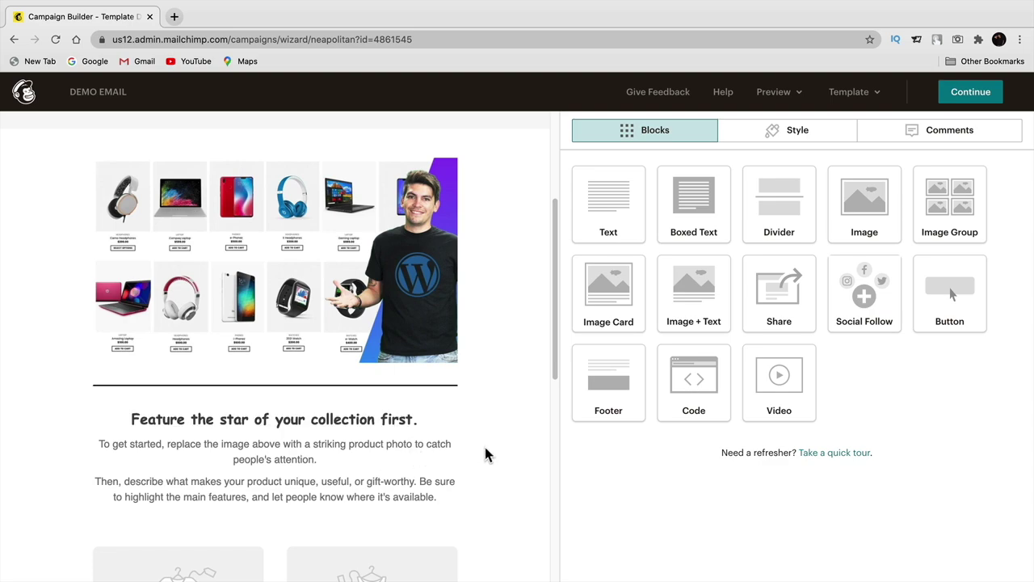
left_click_drag(554, 358, 560, 421)
left_click_drag(941, 303, 252, 356)
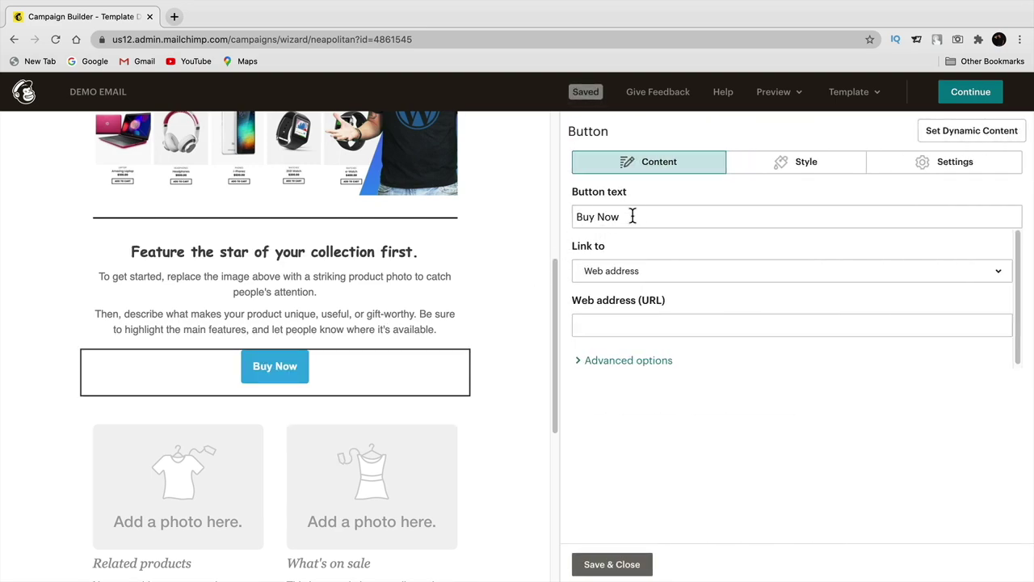
- Label the new button 'Get Deal' and set its link type to File
left_click_drag(632, 216, 574, 218)
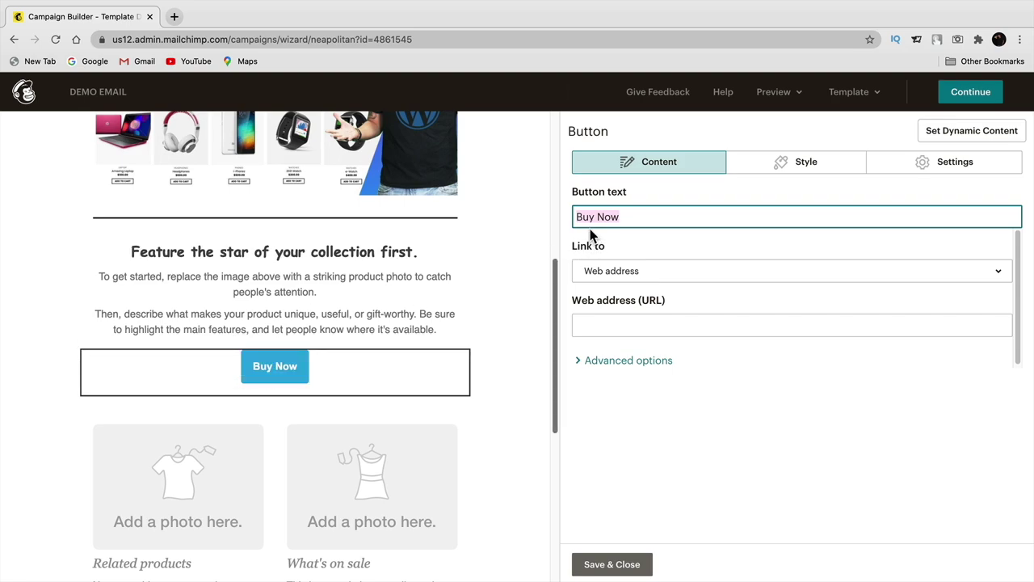
type("Get Deal")
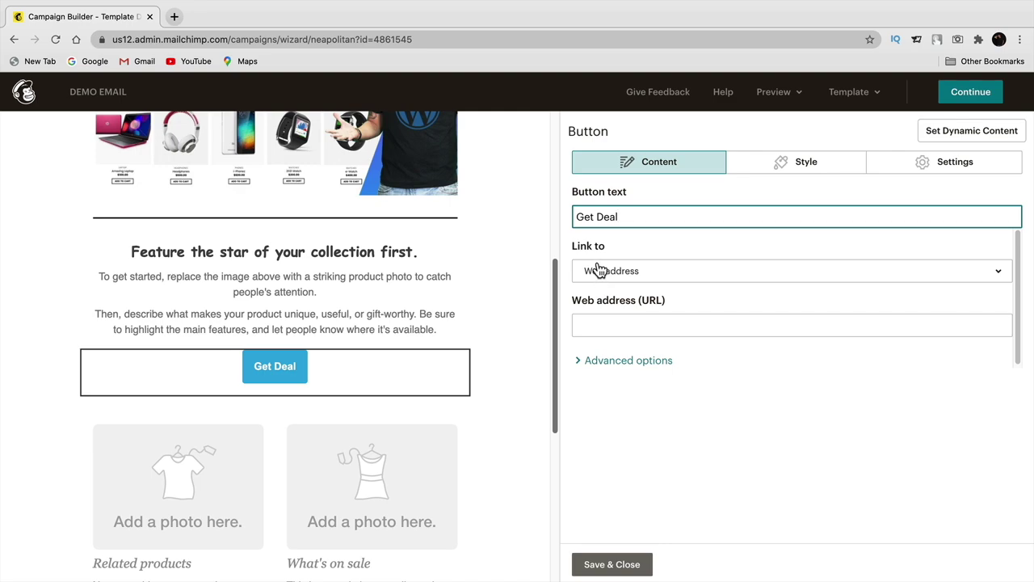
left_click(606, 275)
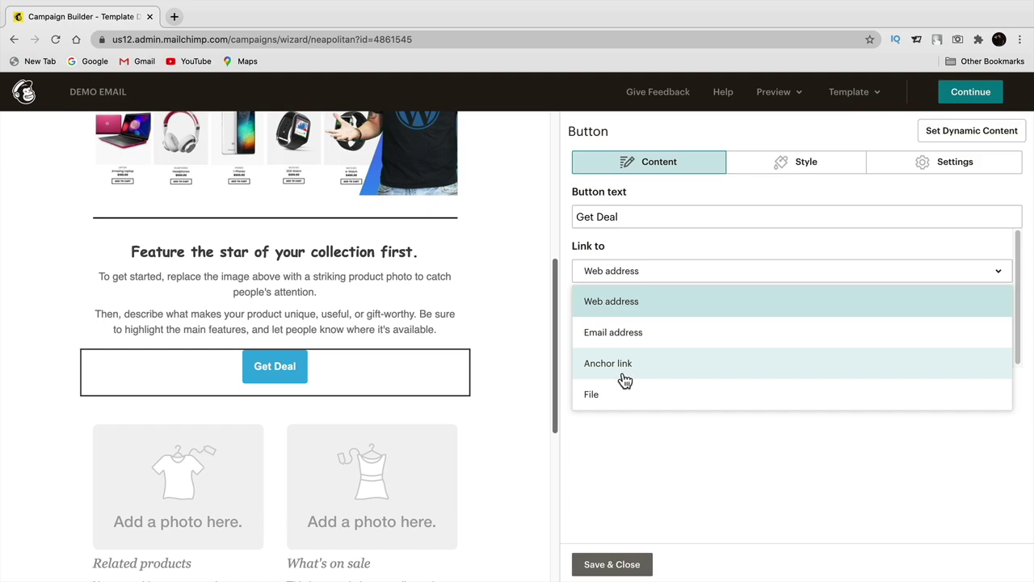
left_click(609, 402)
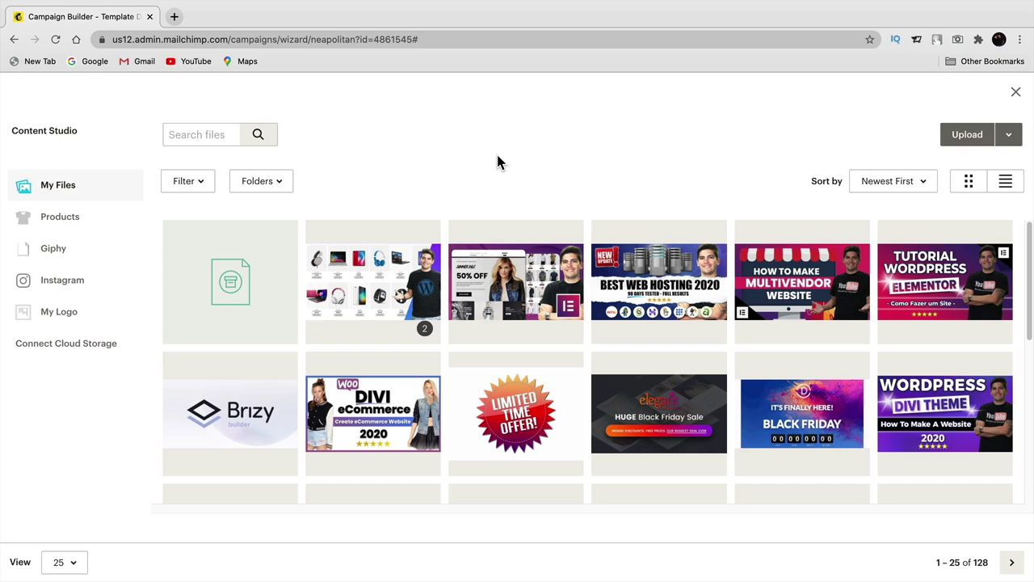
- Pick the first file in Content Studio and insert it as the Get Deal link
left_click(233, 281)
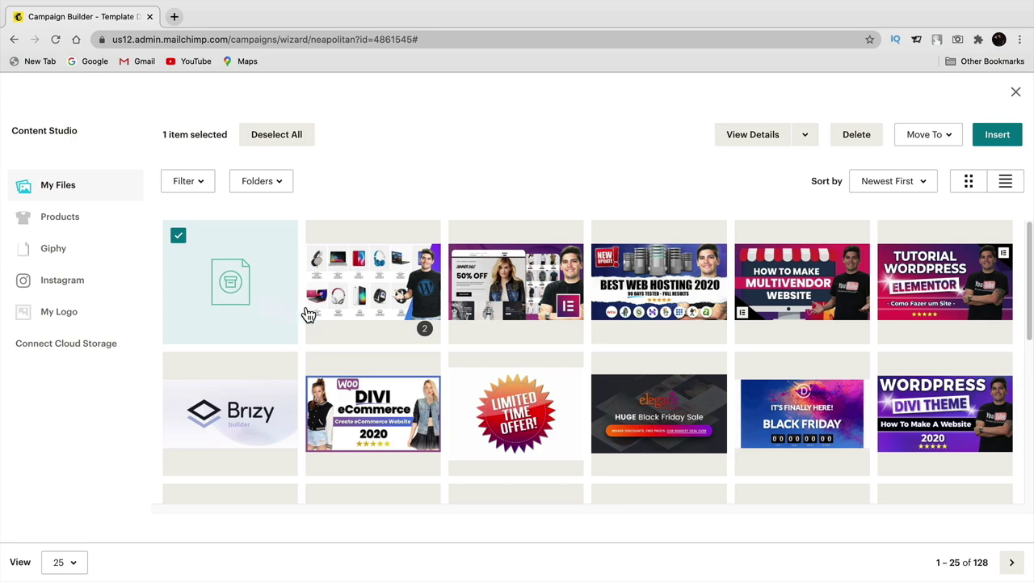
left_click(997, 138)
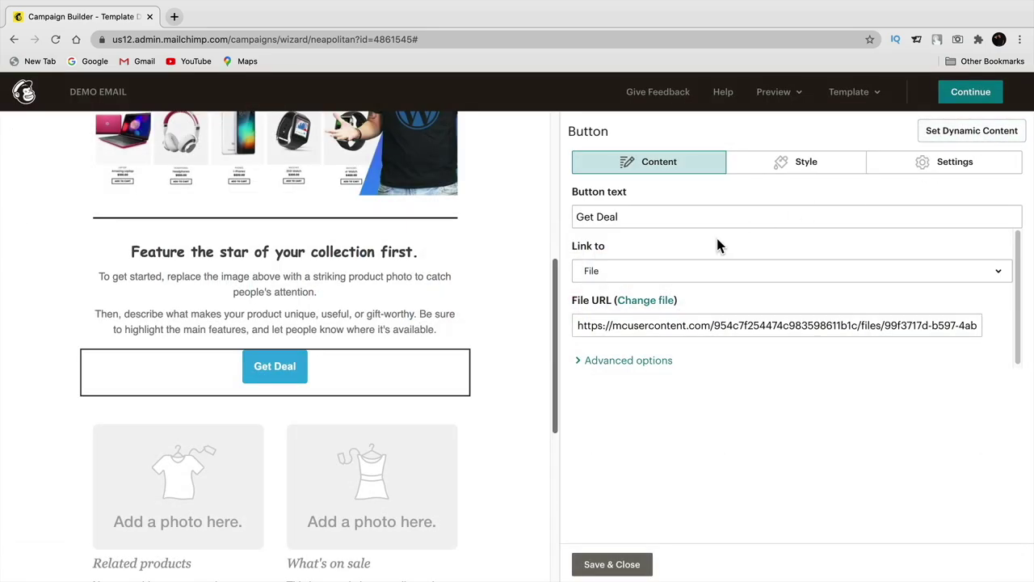
mouse_move(340, 367)
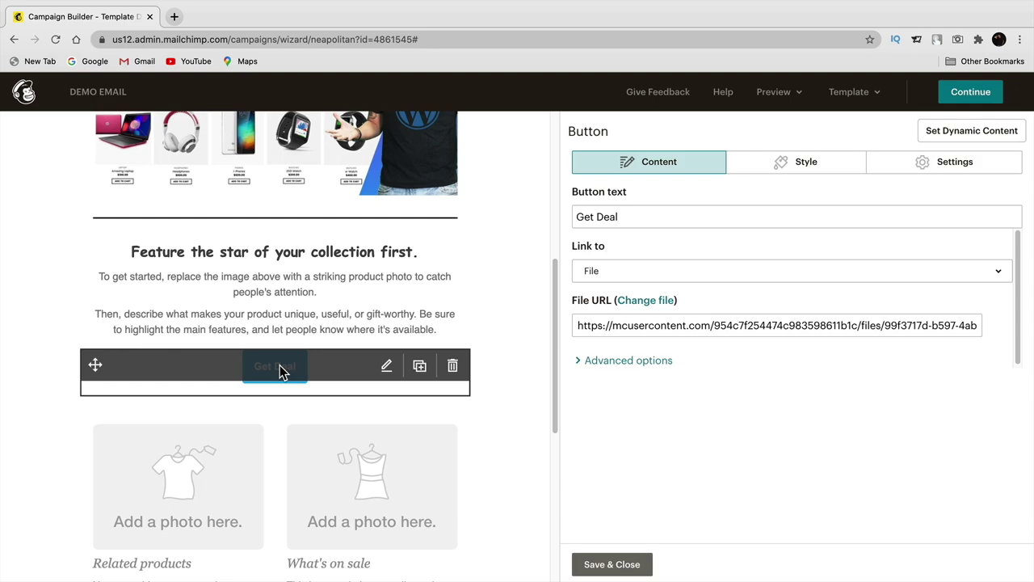
left_click(605, 304)
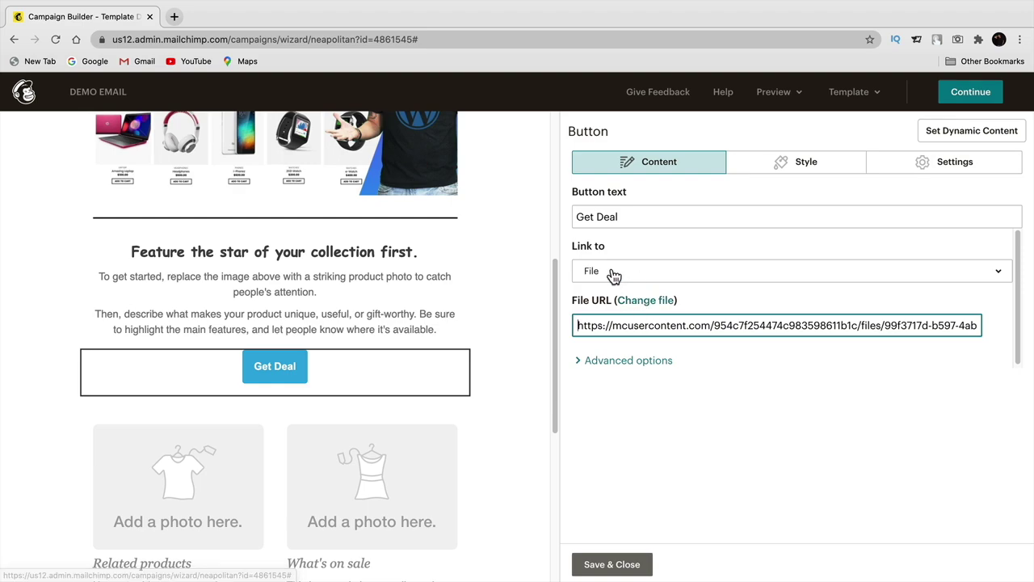
left_click(607, 275)
left_click(616, 312)
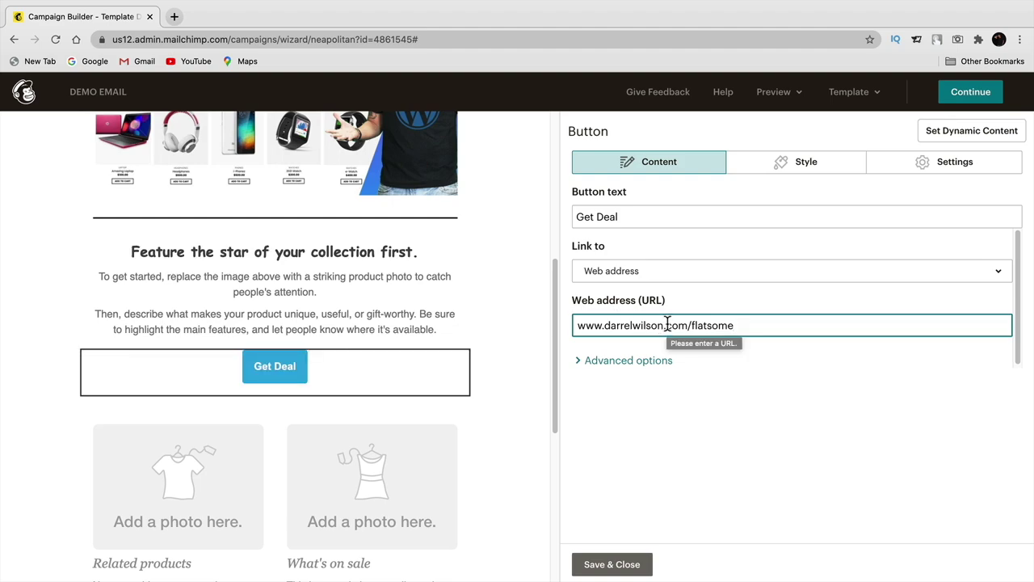
mouse_move(410, 394)
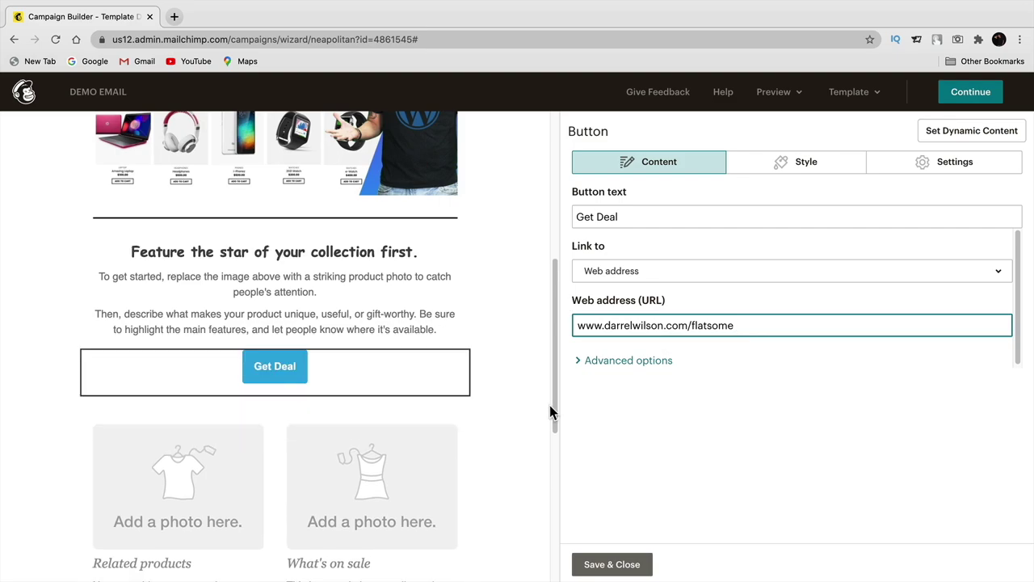
left_click_drag(549, 405, 550, 463)
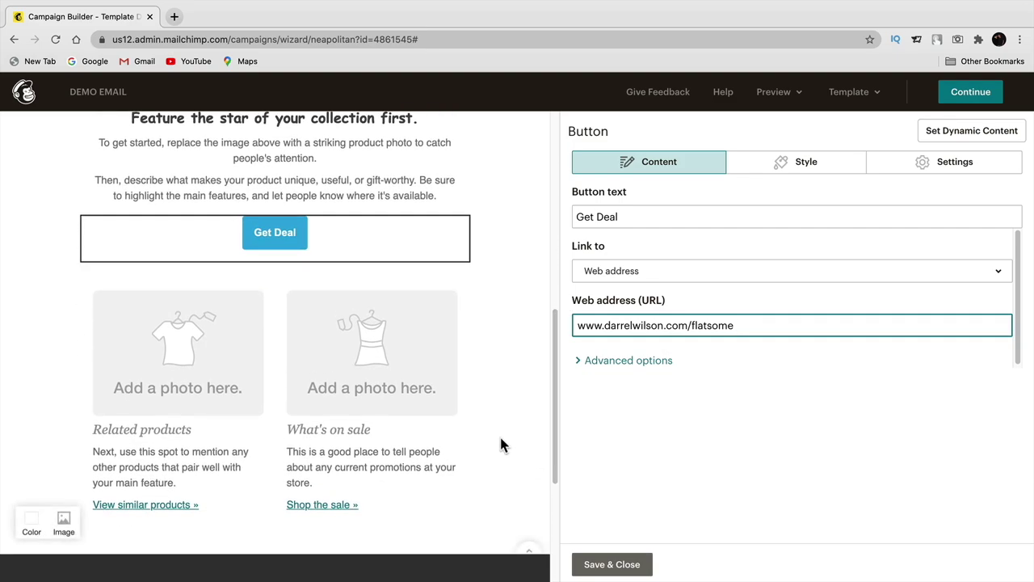
- Delete the Related products and What's on sale block, then save the Get Deal button
mouse_move(396, 386)
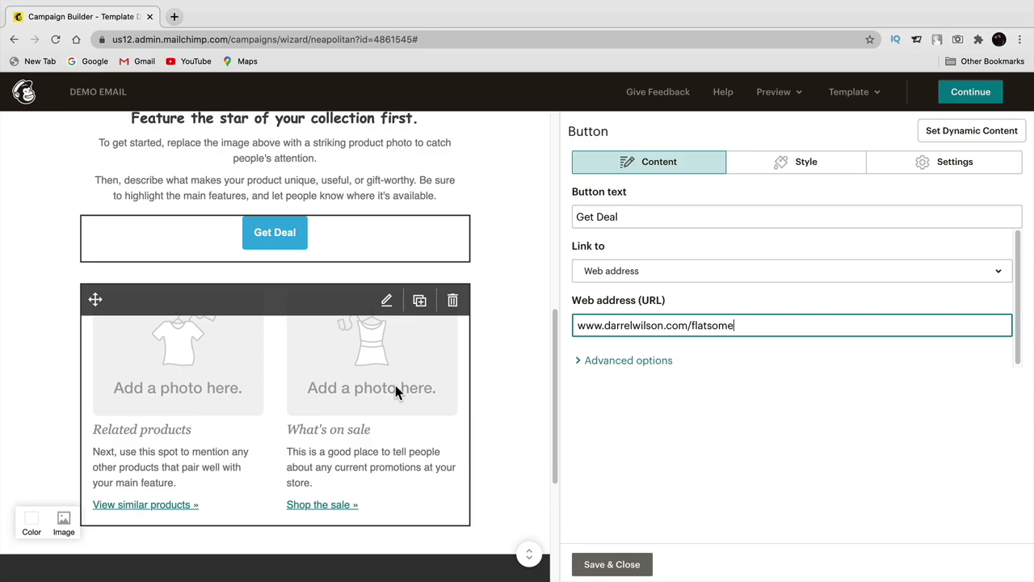
left_click(454, 301)
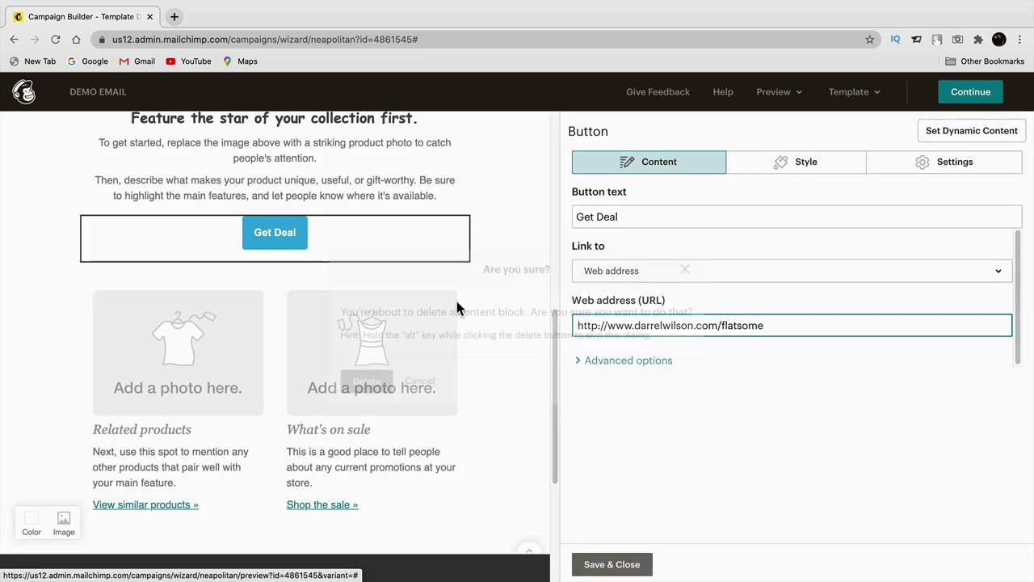
left_click(368, 383)
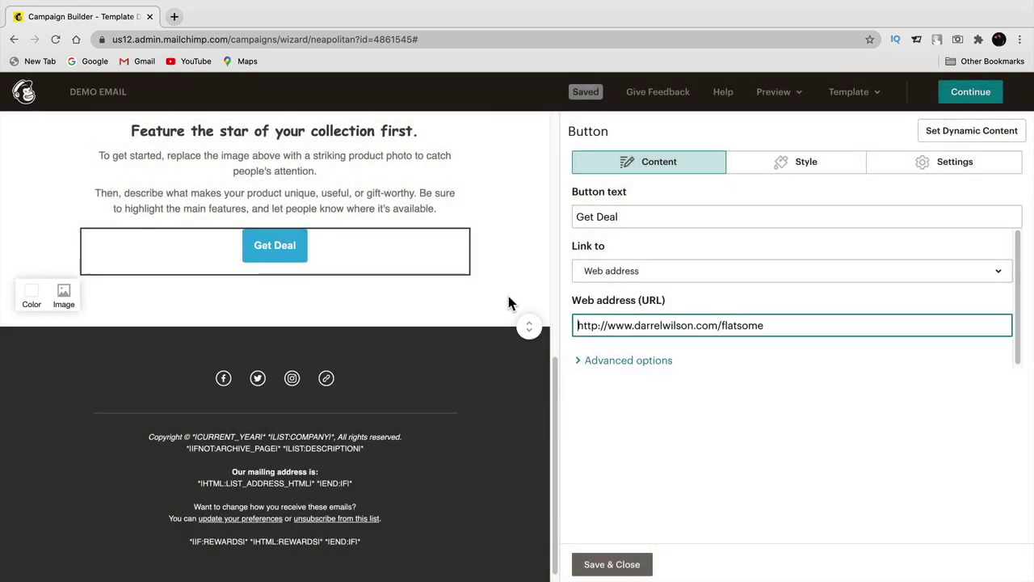
left_click_drag(555, 393, 559, 319)
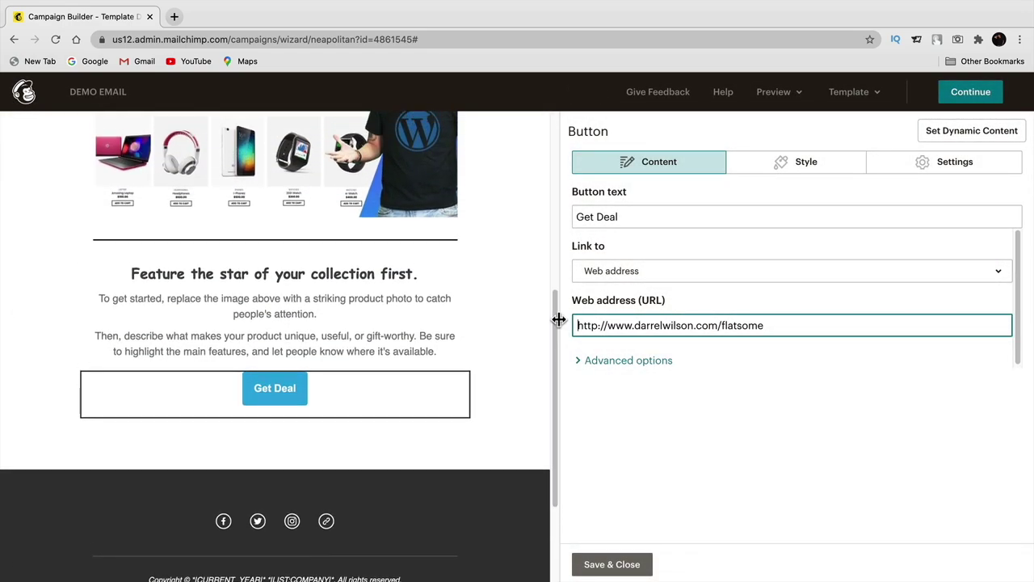
left_click(610, 564)
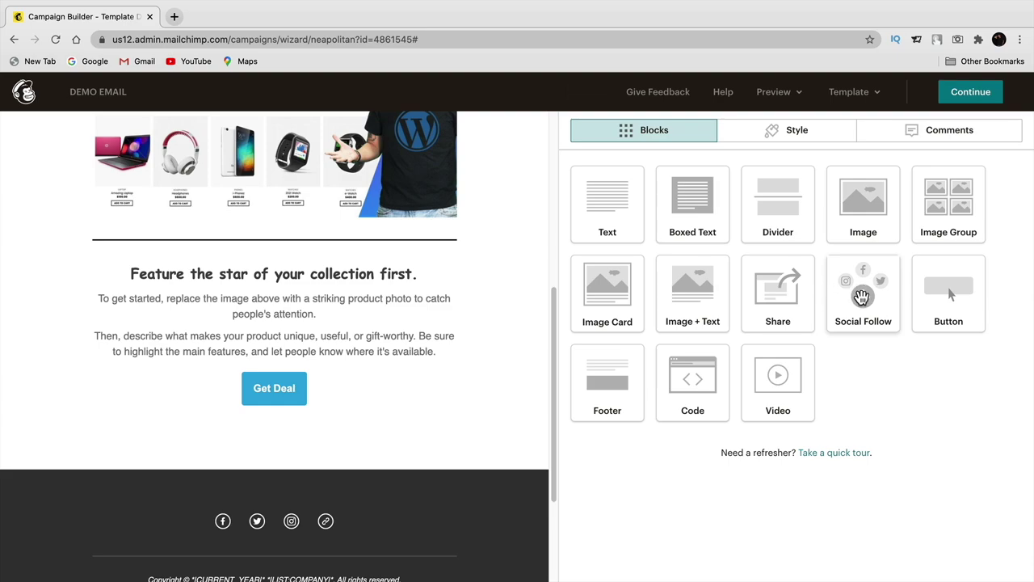
- Place a Social Follow block below Get Deal and review its Facebook and Twitter links
left_click_drag(862, 297, 268, 434)
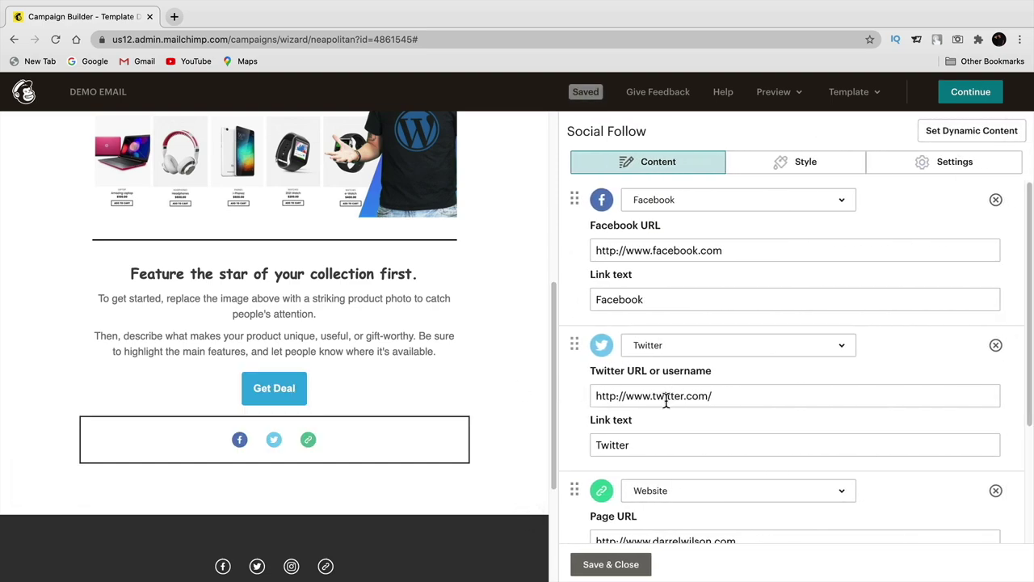
left_click(741, 252)
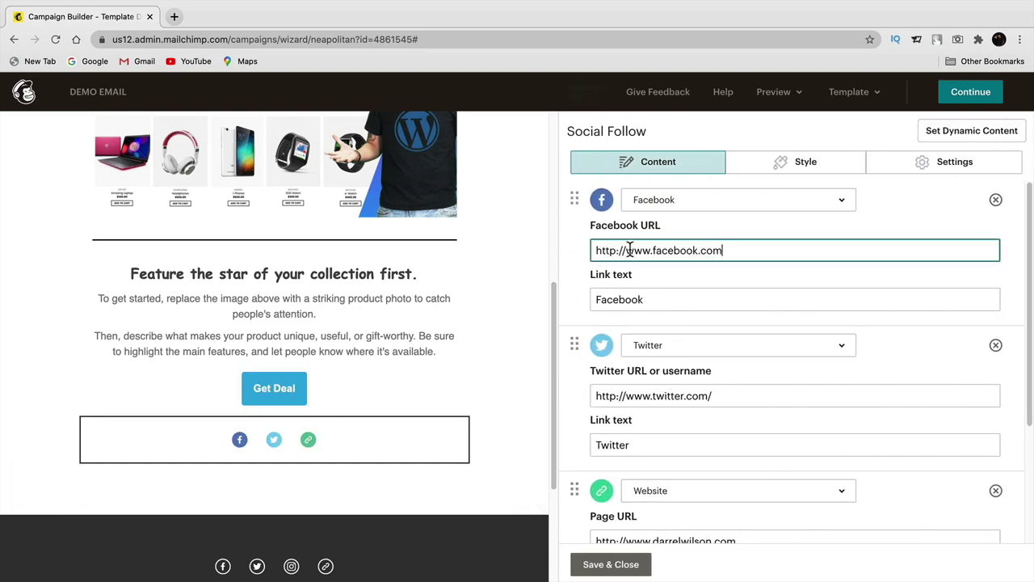
left_click(688, 301)
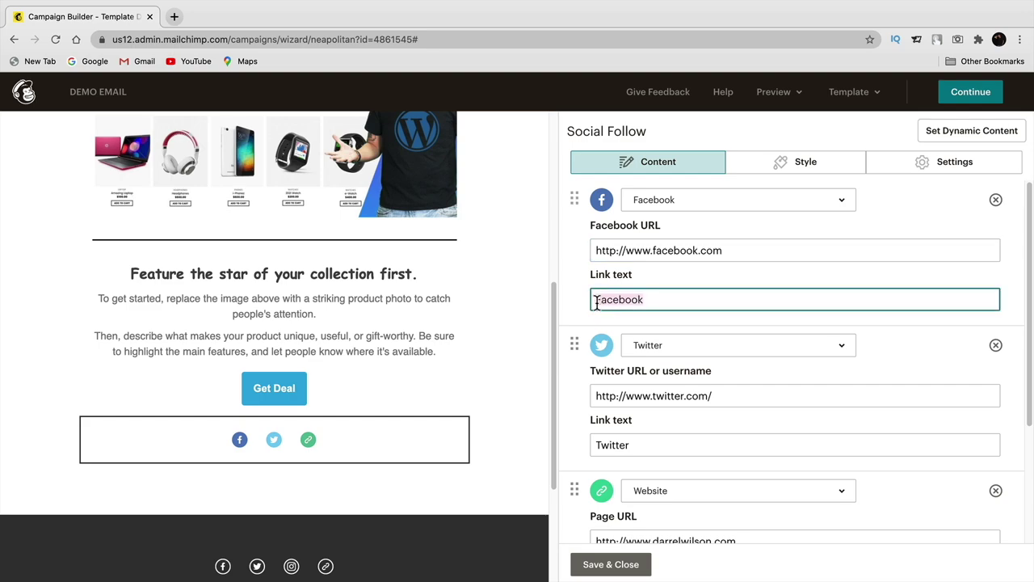
scroll(670, 286, "down", 3)
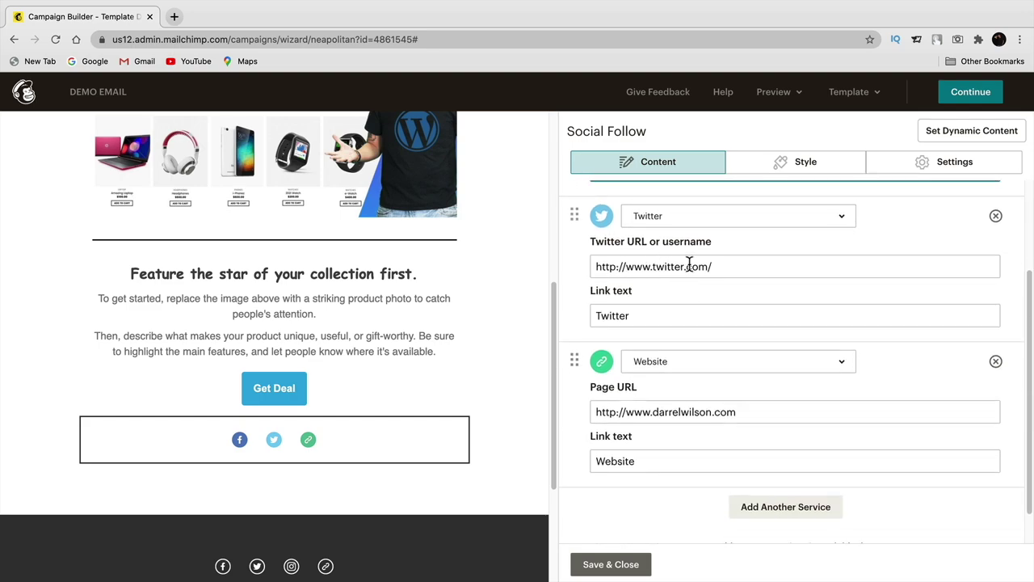
double_click(642, 316)
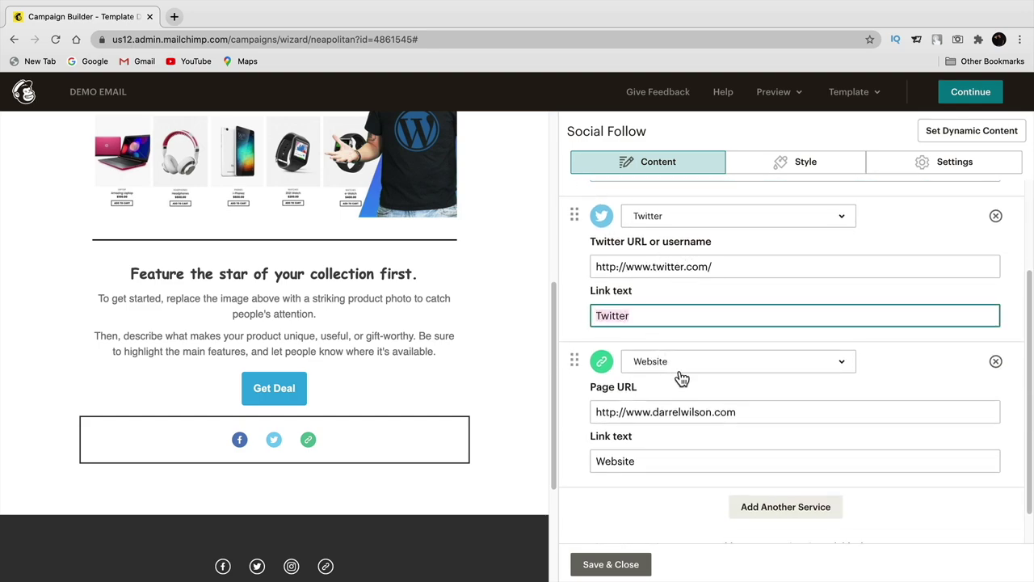
scroll(679, 365, "down", 1)
- Add a Dribbble service to the social follow icons and save the block
left_click(724, 476)
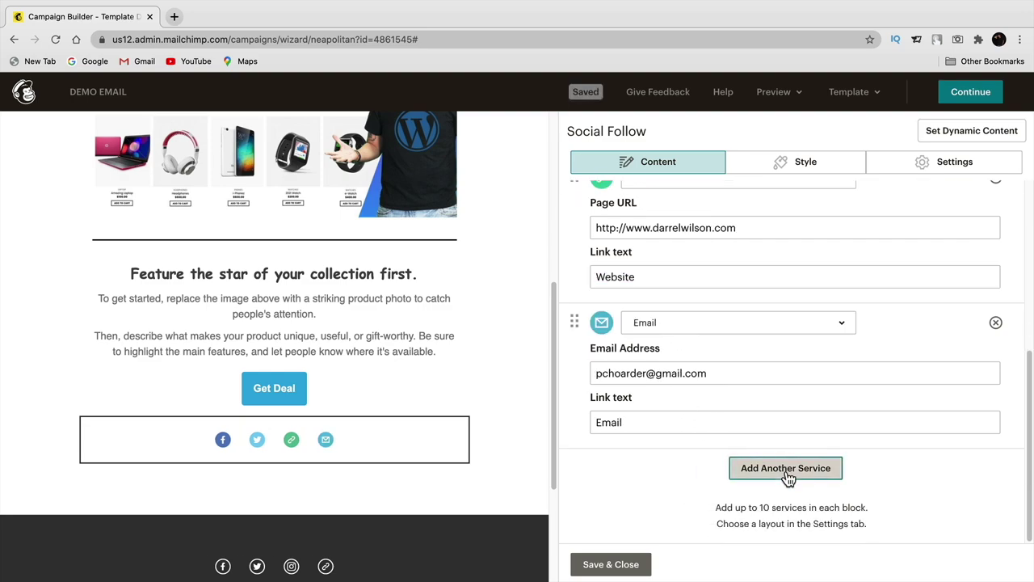
left_click(688, 327)
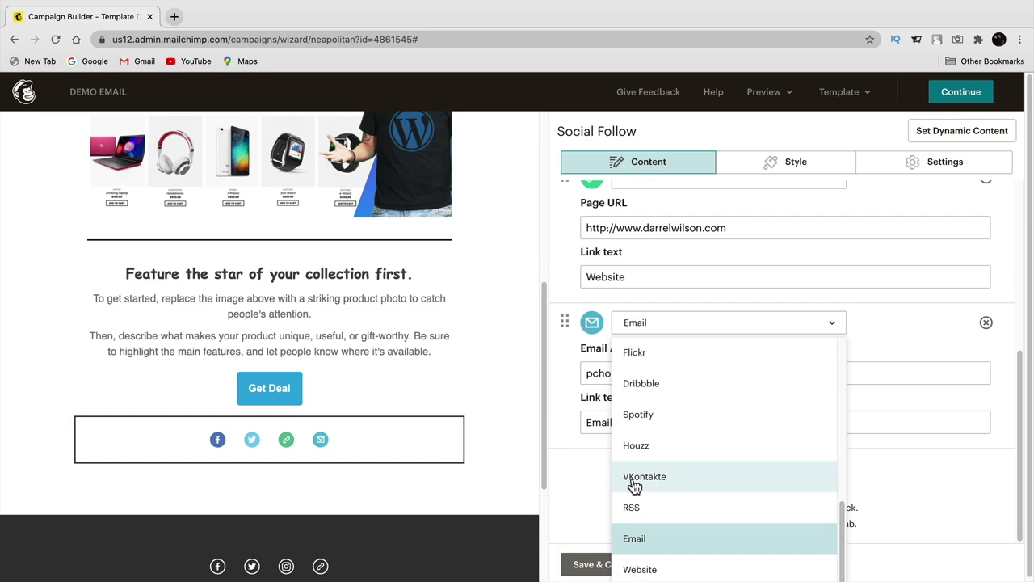
scroll(676, 478, "up", 3)
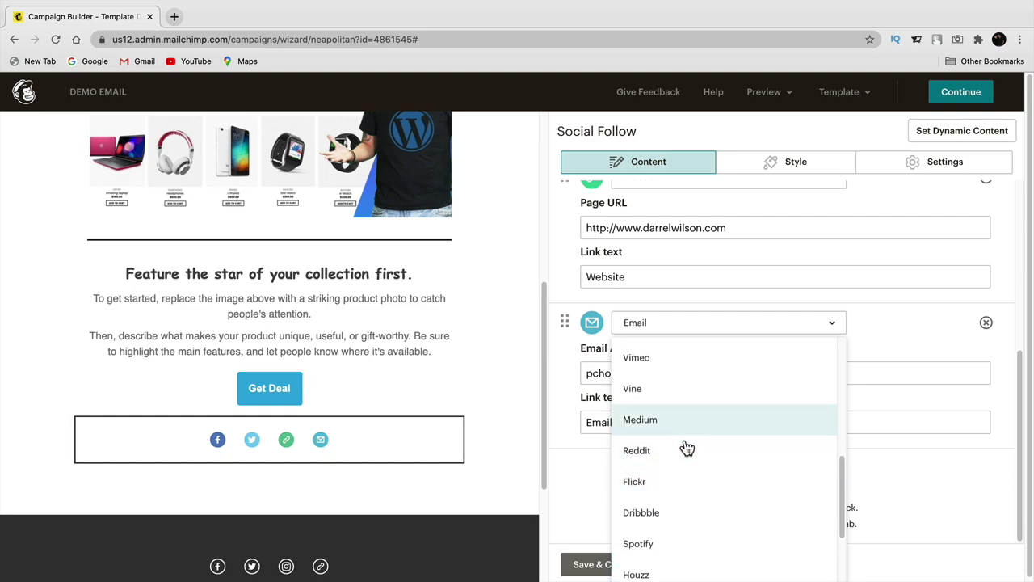
left_click(704, 510)
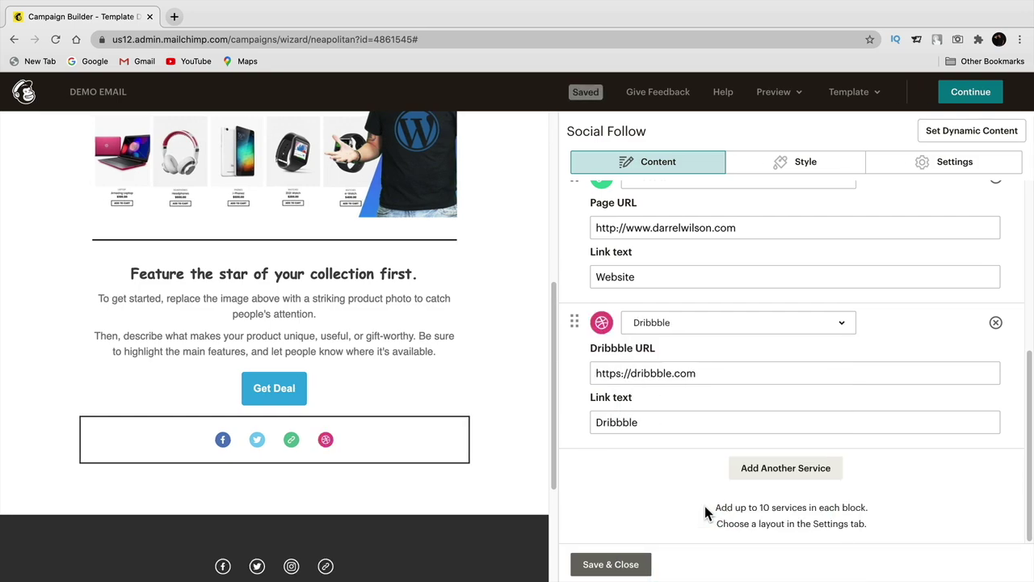
left_click(639, 568)
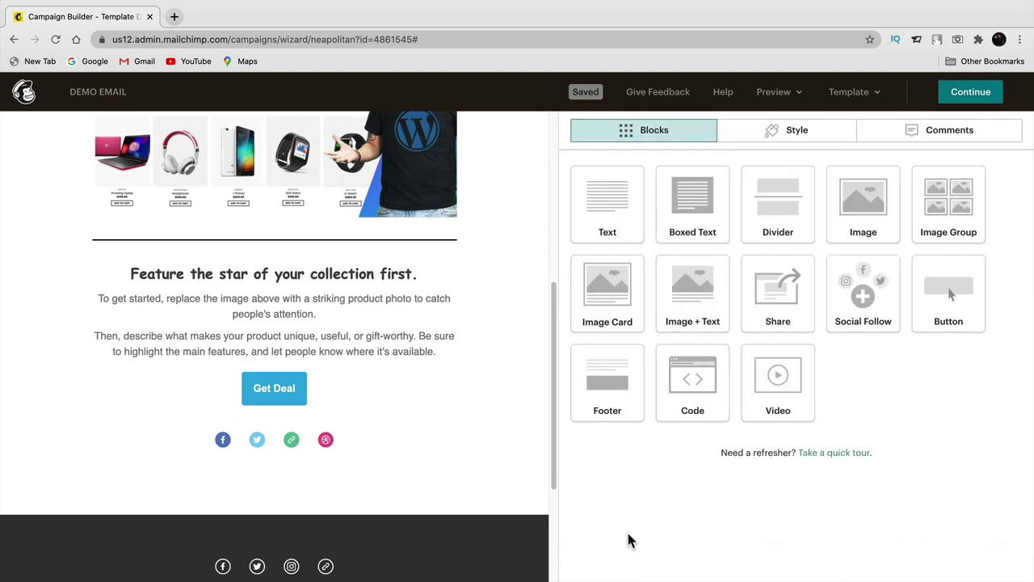
- Delete the social icons row from the dark footer, confirming the removal
mouse_move(315, 436)
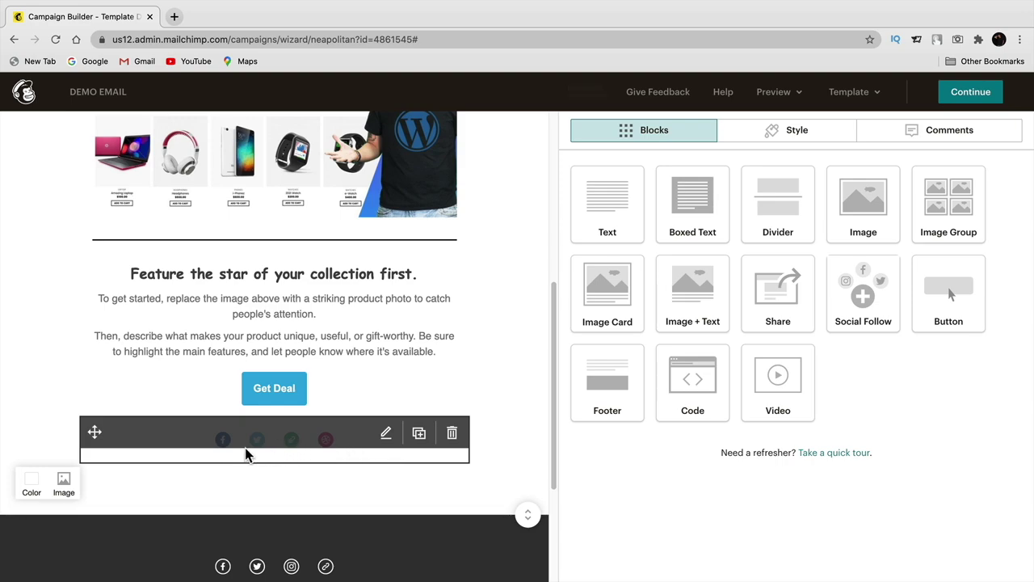
scroll(247, 455, "down", 1)
mouse_move(318, 558)
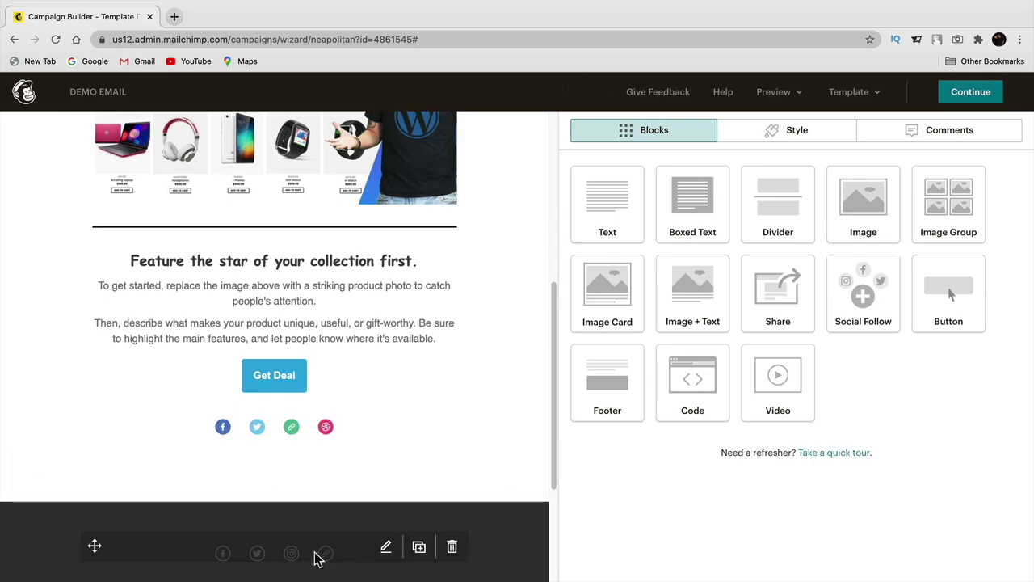
left_click_drag(554, 465, 543, 517)
scroll(310, 453, "up", 1)
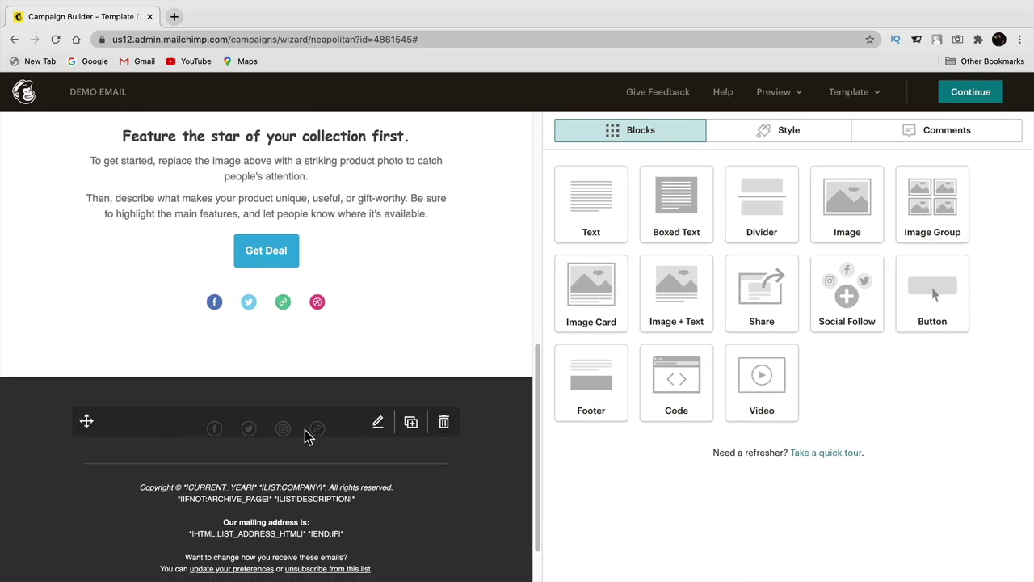
left_click(444, 421)
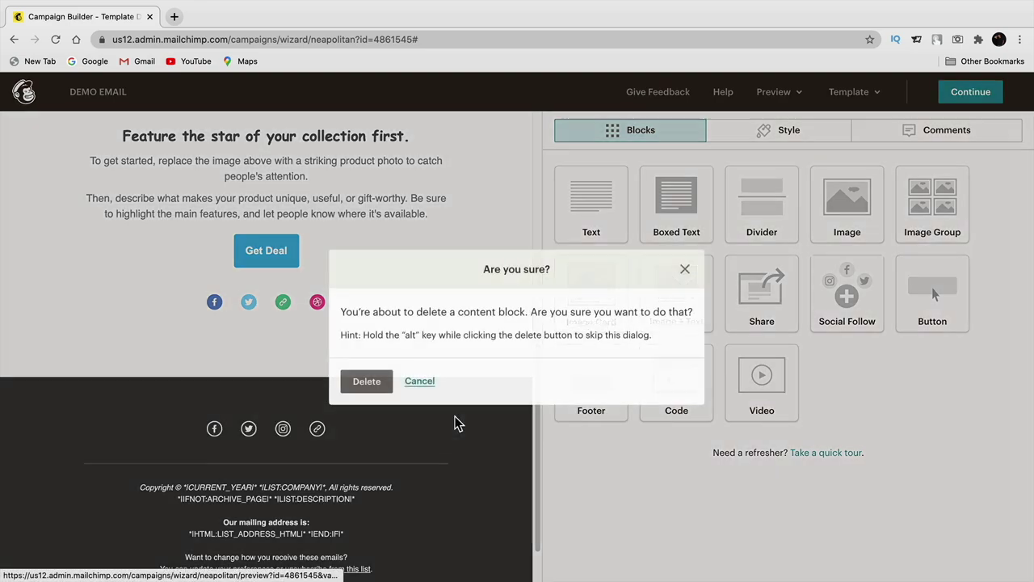
left_click(379, 387)
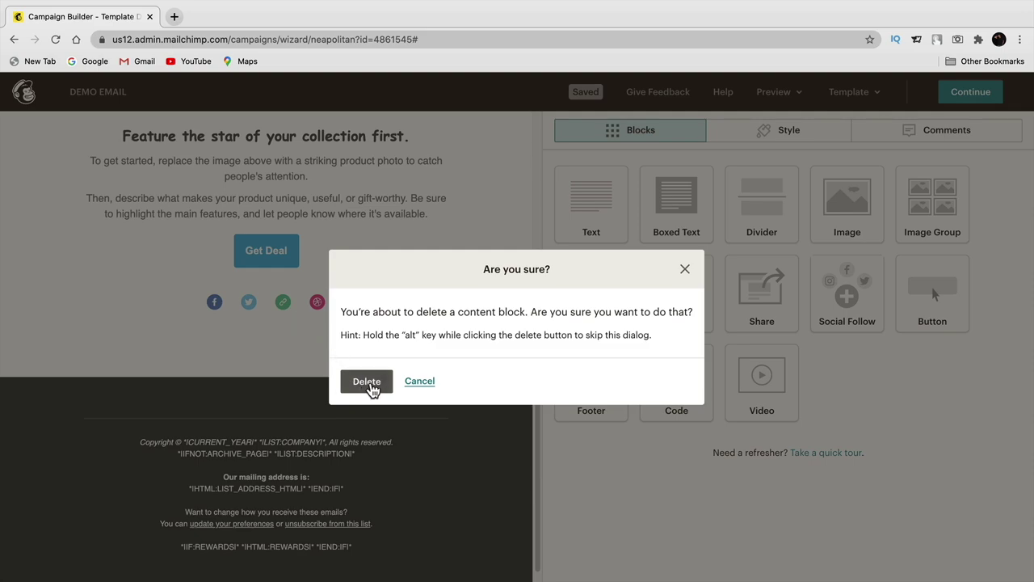
left_click(370, 386)
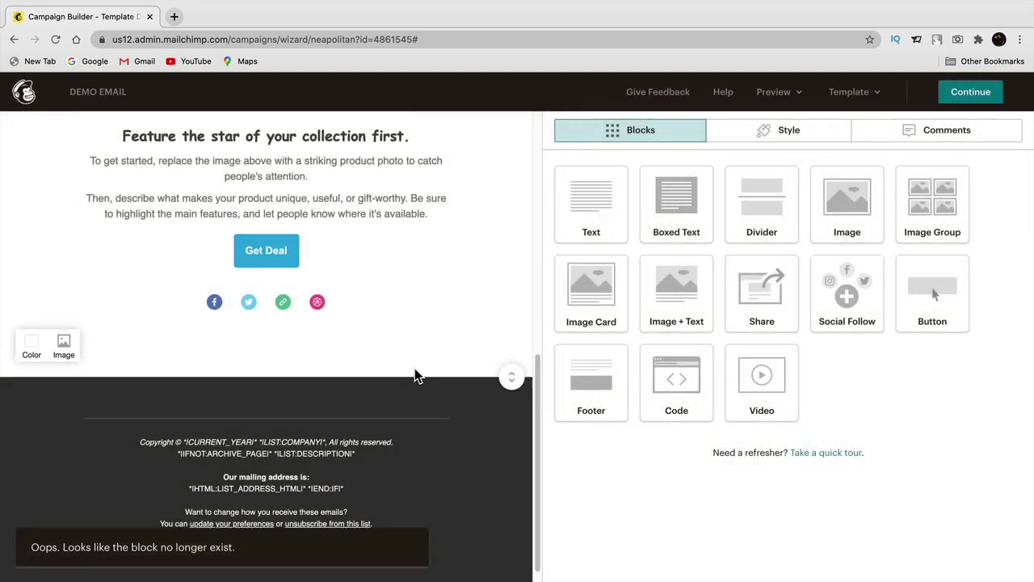
left_click_drag(538, 399, 527, 433)
scroll(527, 433, "down", 1)
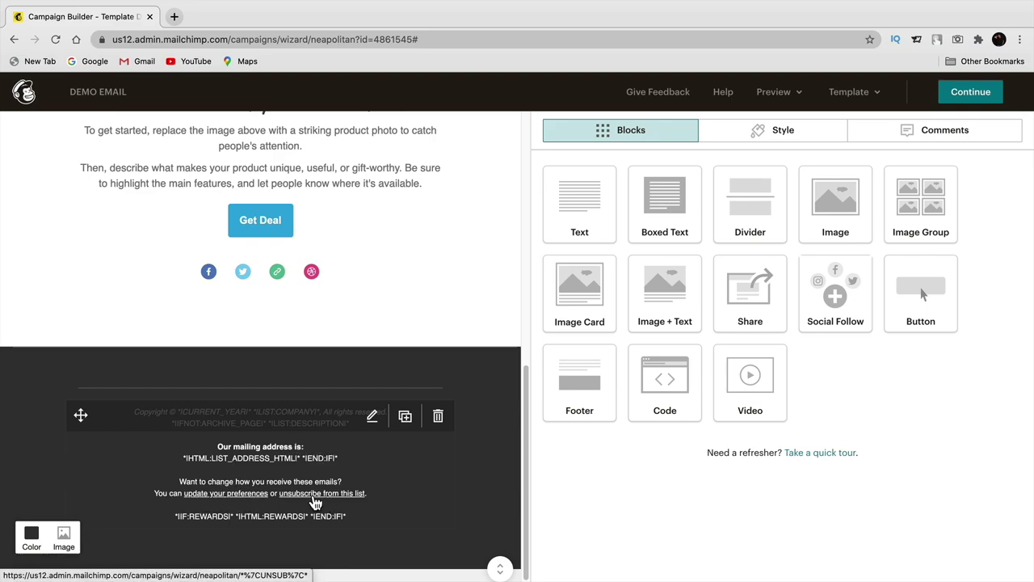
left_click(373, 416)
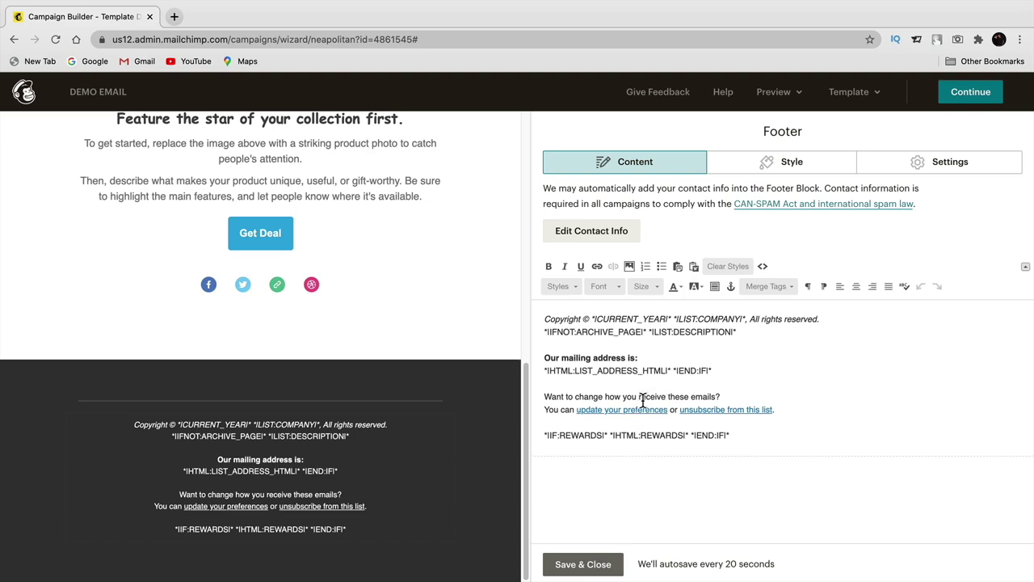
left_click(589, 566)
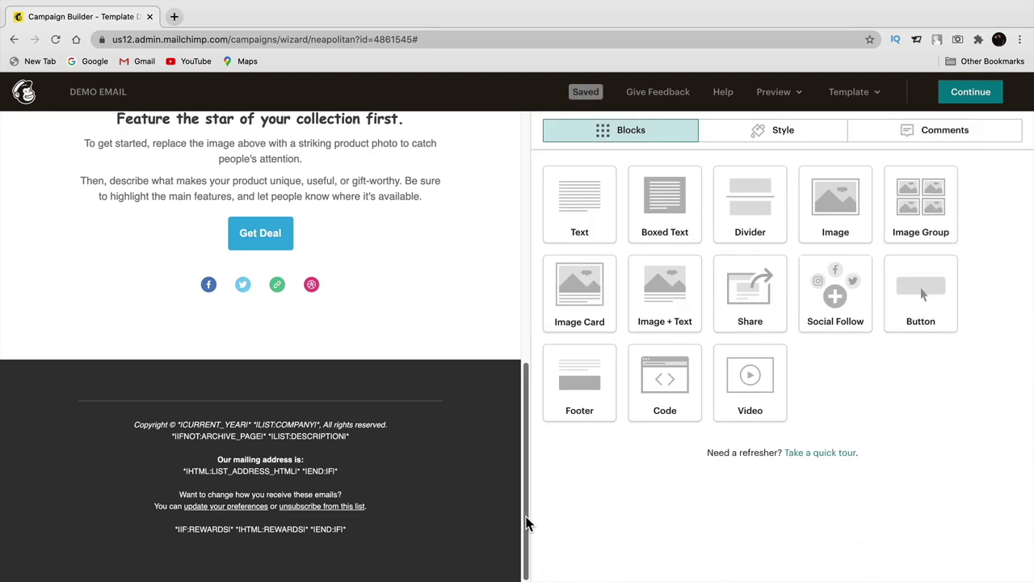
left_click_drag(527, 524, 514, 300)
scroll(370, 226, "up", 2)
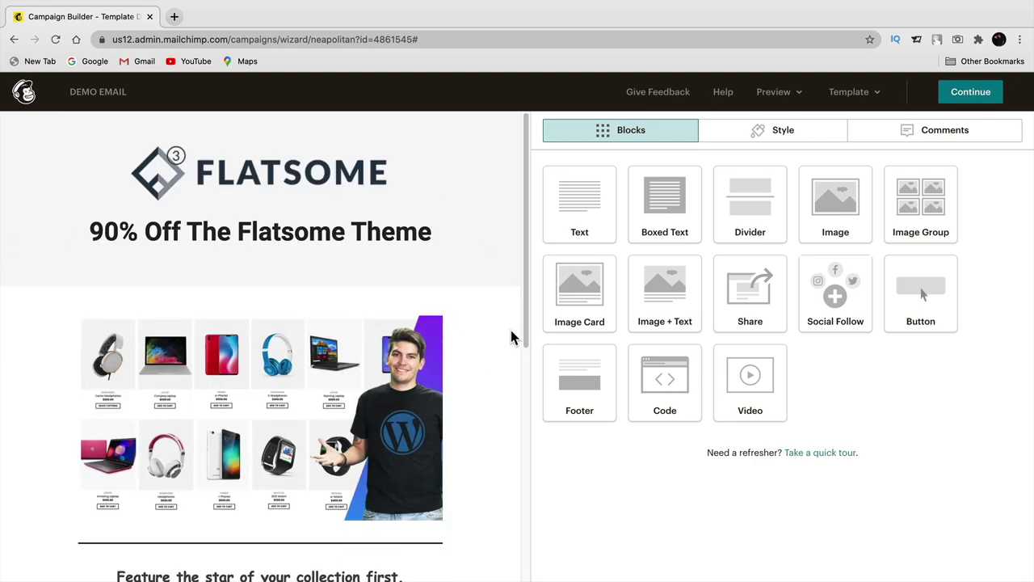
- Widen the email preview and scroll down the Flatsome email to the Get Deal button
left_click_drag(533, 324, 768, 332)
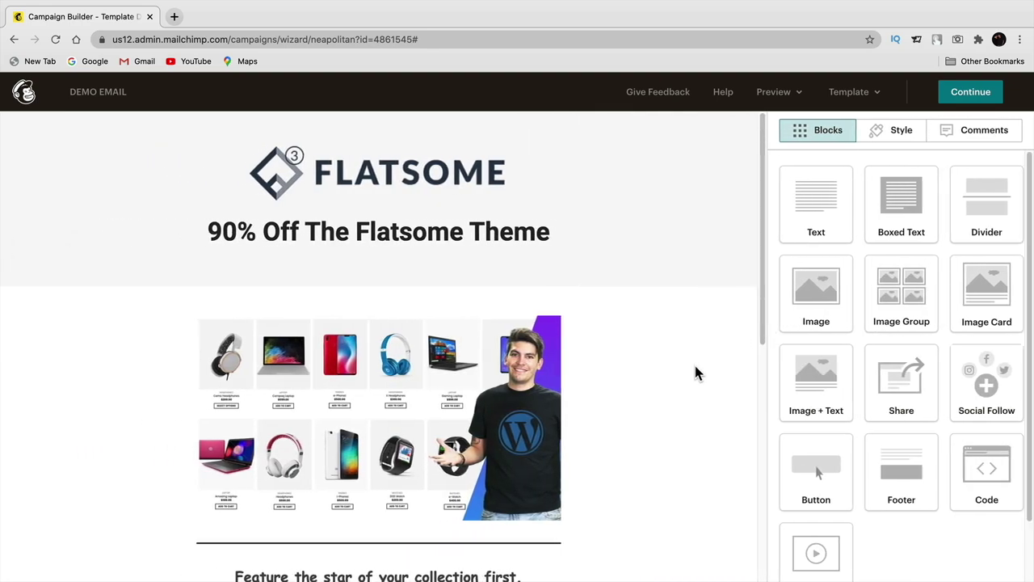
scroll(691, 367, "down", 3)
scroll(679, 364, "up", 3)
mouse_move(432, 235)
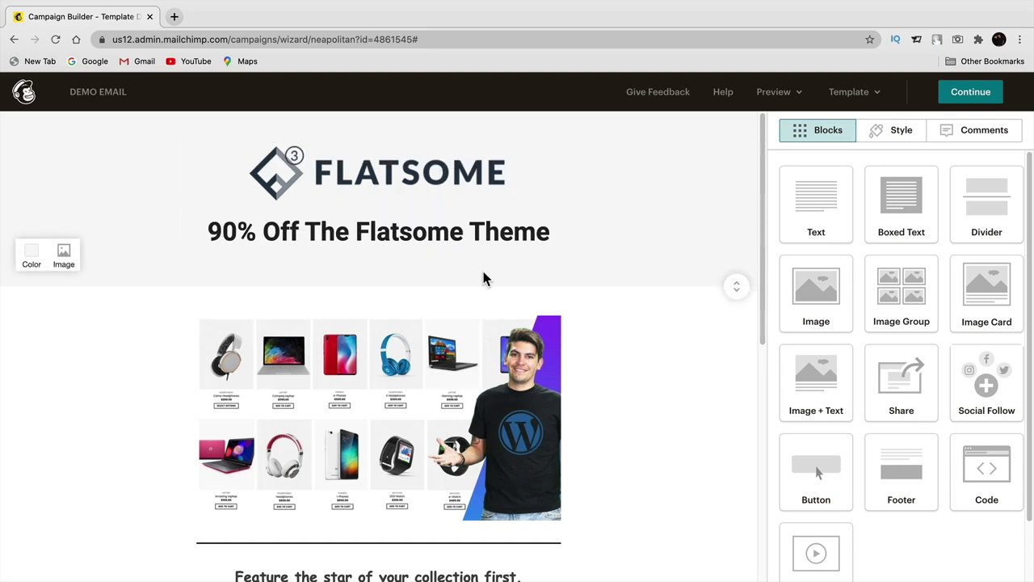
scroll(396, 266, "down", 3)
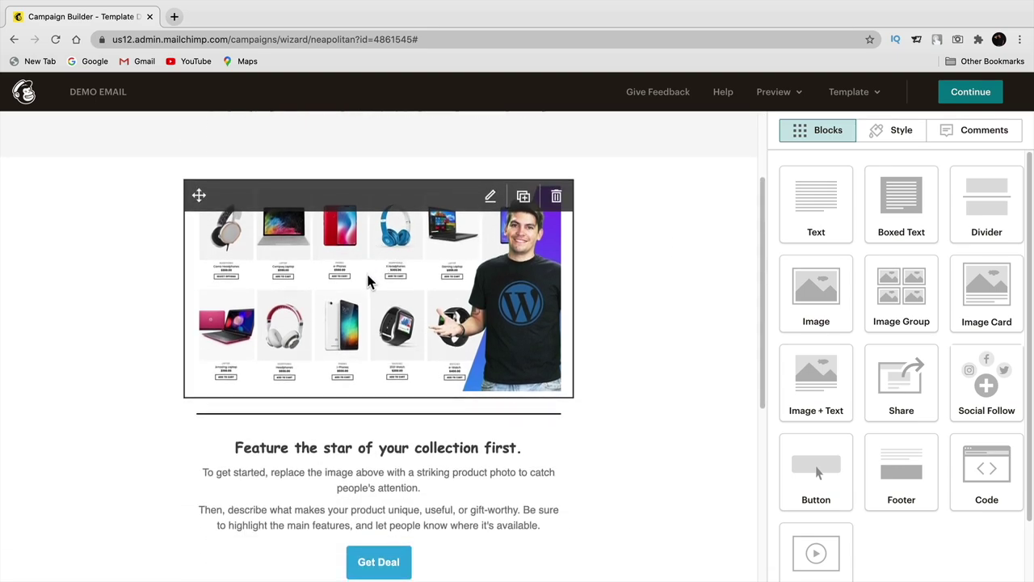
scroll(380, 266, "down", 2)
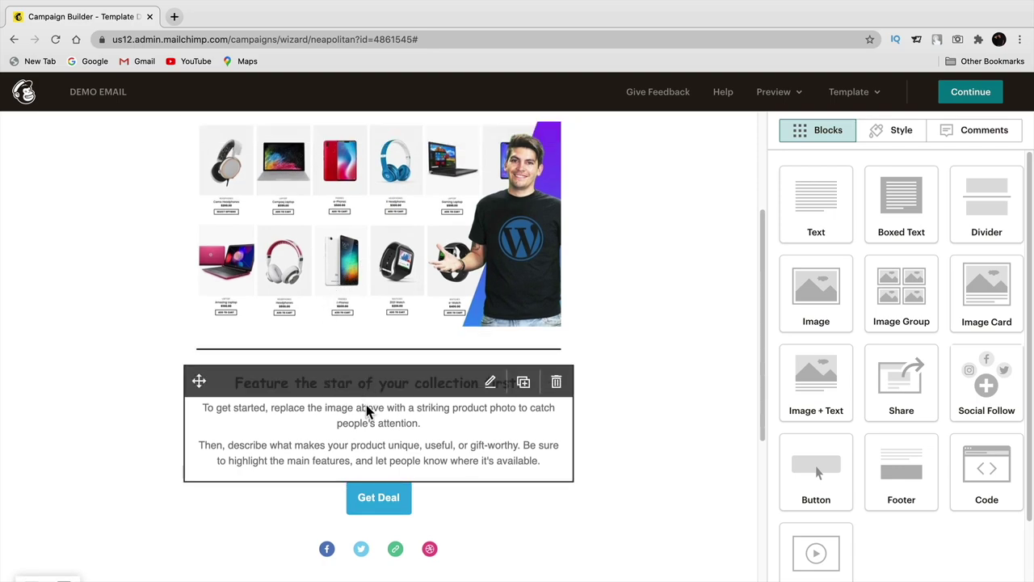
scroll(368, 411, "down", 2)
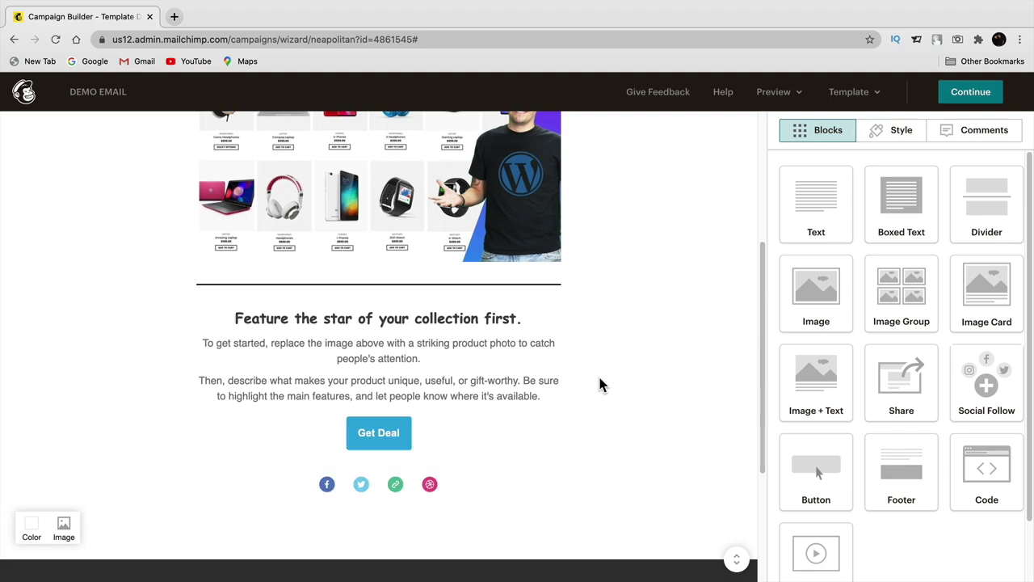
- Continue to the campaign checklist and scroll down through it
left_click(978, 94)
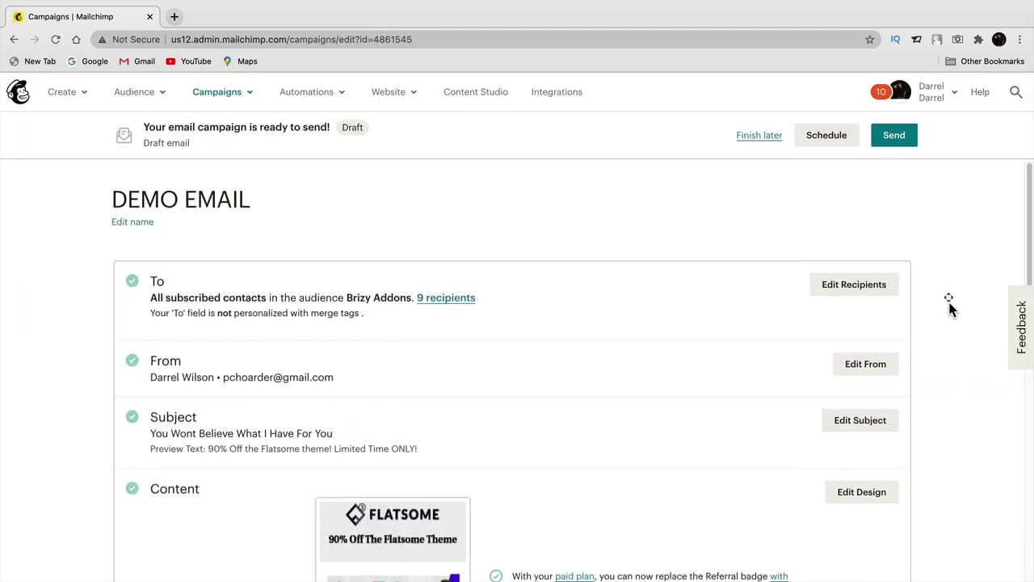
scroll(949, 307, "down", 2)
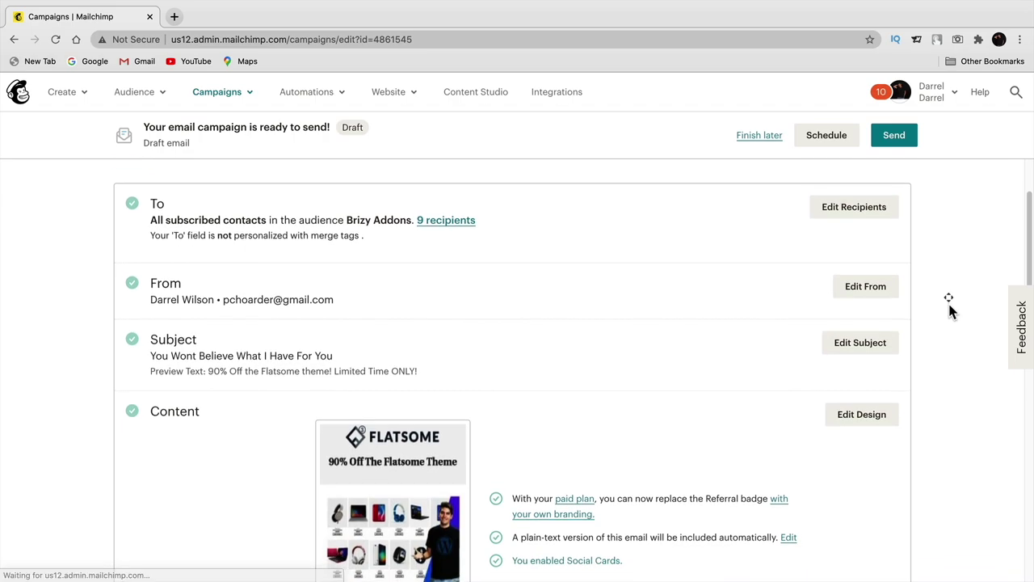
scroll(951, 310, "down", 4)
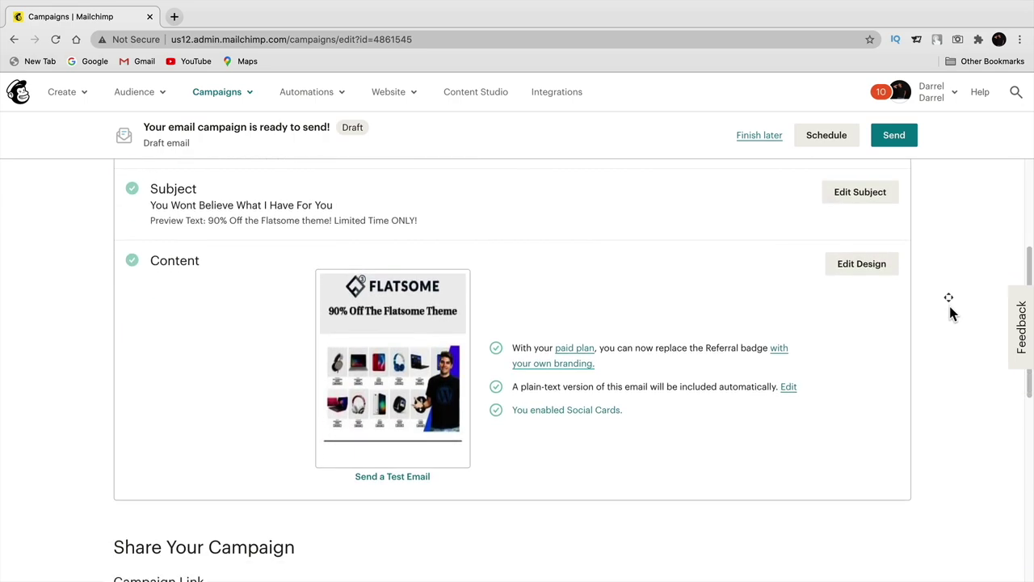
- Send a test email only to the Gmail test address, excluding the account user
left_click(388, 467)
key("ctrl+a")
key("BackSpace")
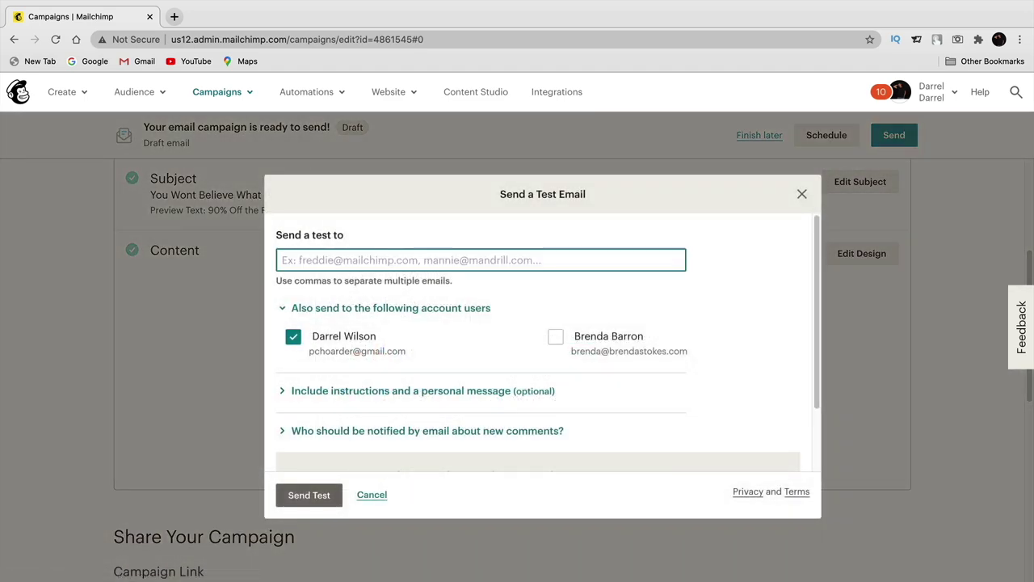
type("porto")
left_click(326, 298)
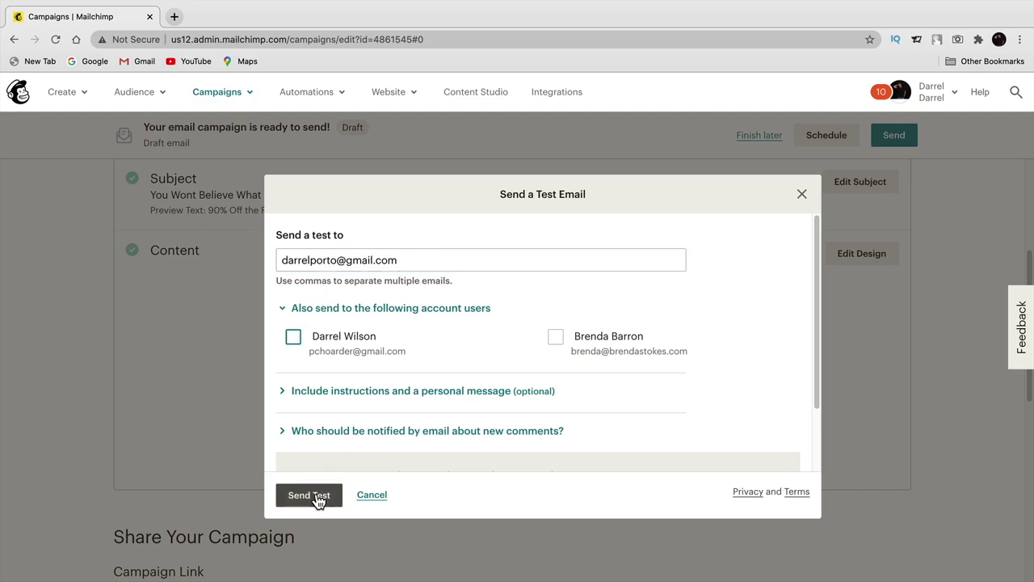
left_click_drag(412, 259, 282, 258)
left_click(283, 256)
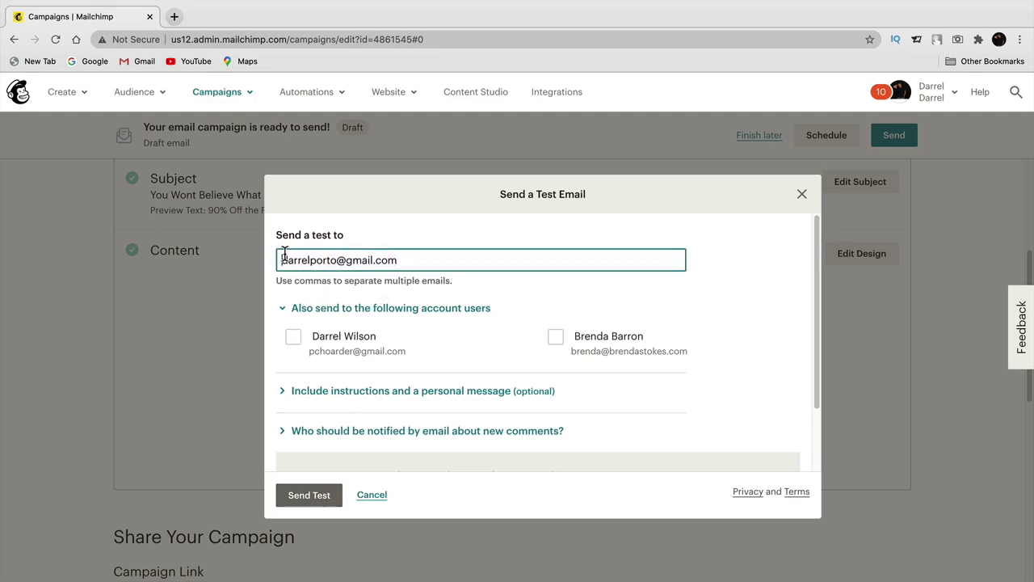
left_click(320, 497)
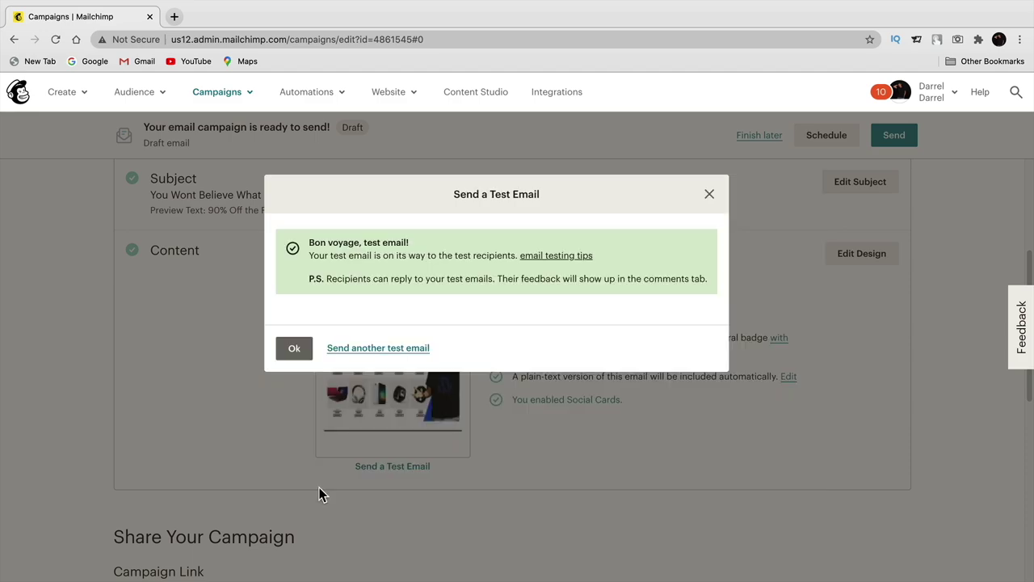
left_click(294, 348)
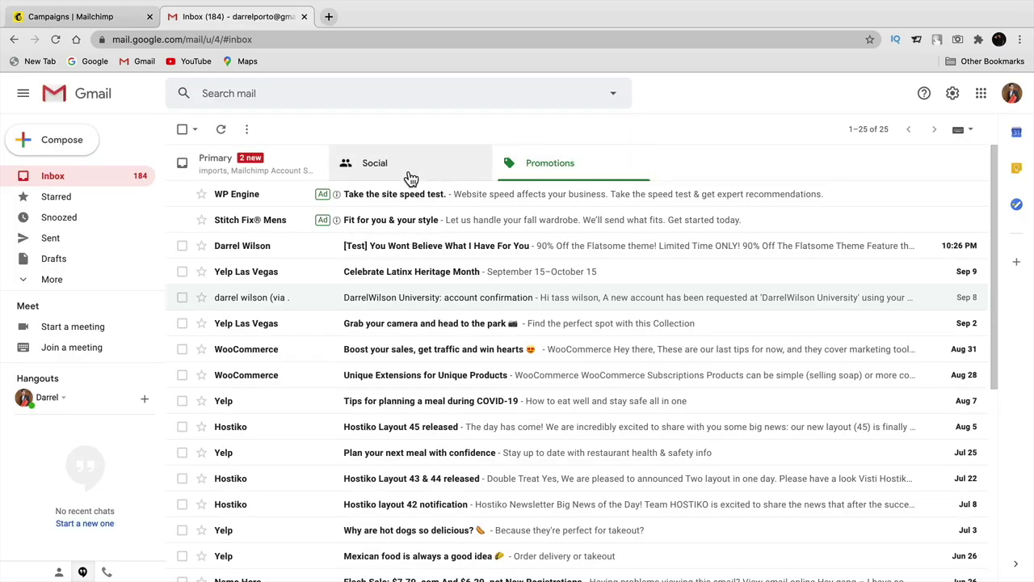
- Open the [Test] email in Gmail, scroll through it, and follow its Get Deal link
left_click(380, 251)
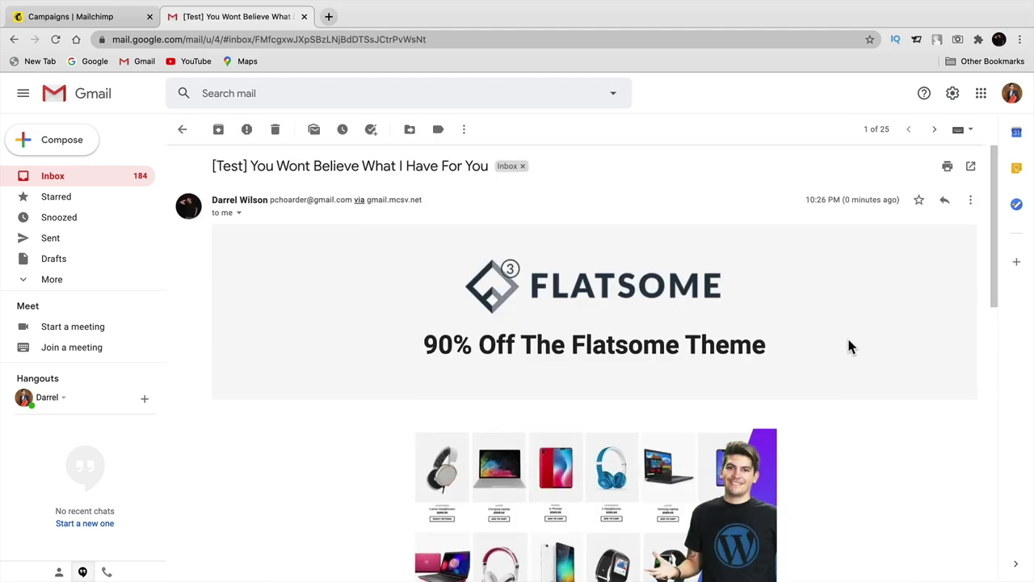
scroll(848, 346, "down", 2)
left_click_drag(990, 292, 974, 426)
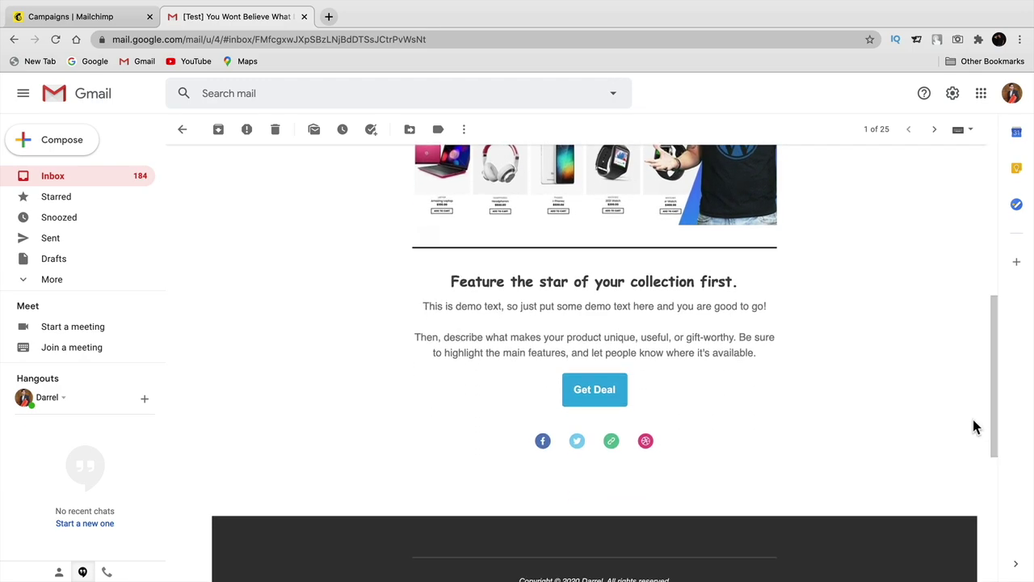
left_click(592, 392)
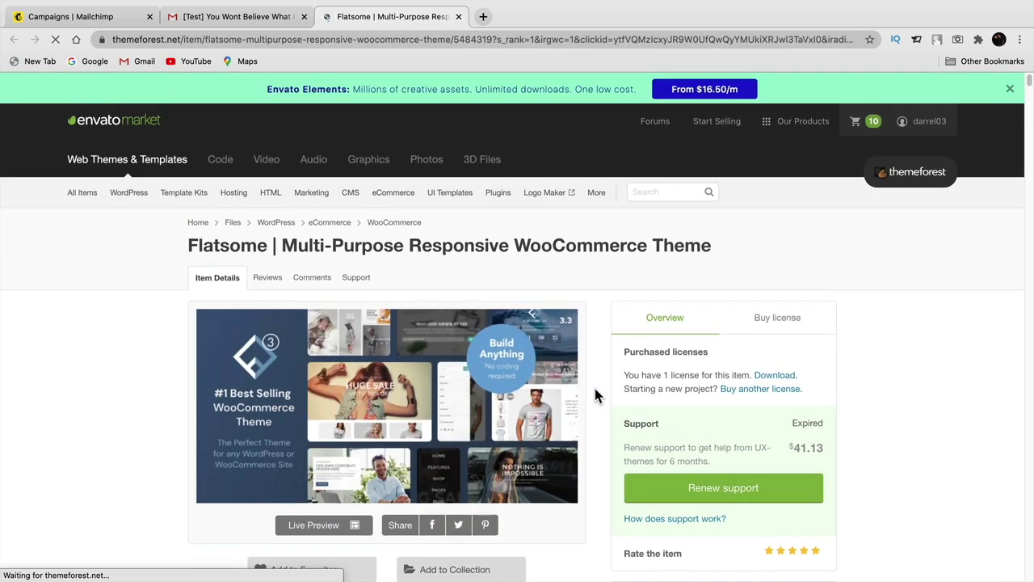
- Check the Flatsome theme's license price on ThemeForest, then return to the Mailchimp campaign
scroll(596, 380, "down", 1)
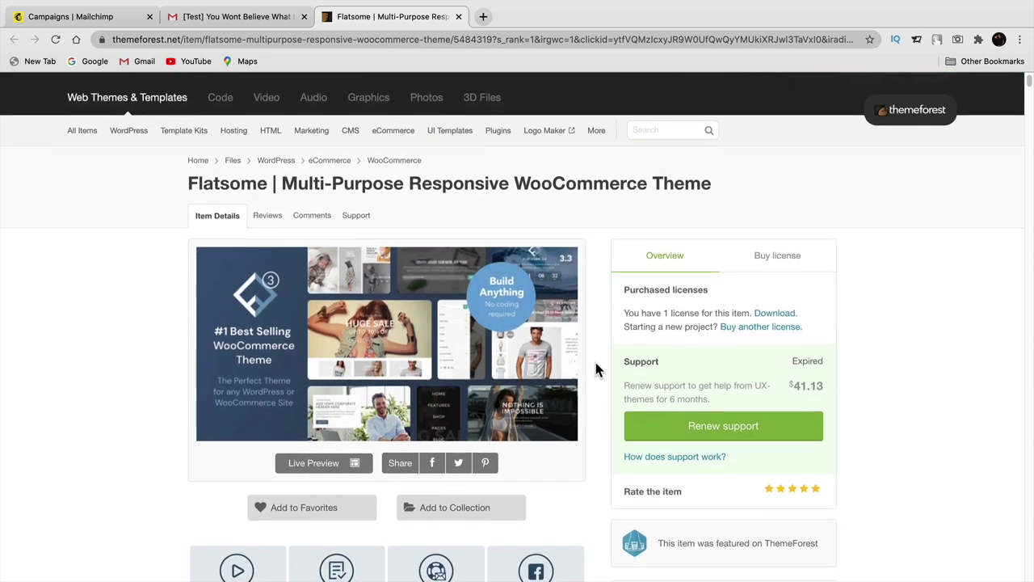
left_click(800, 249)
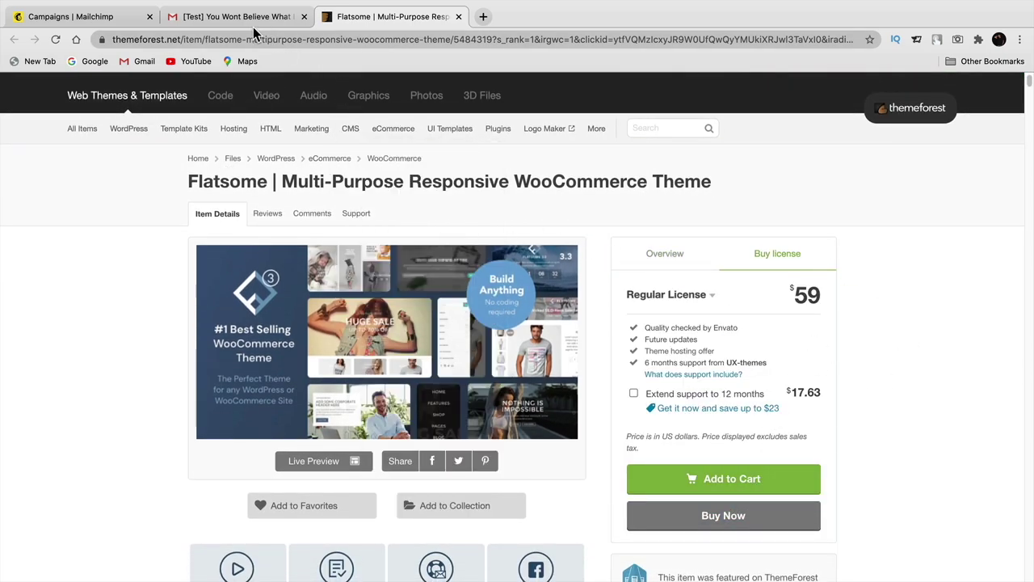
left_click(250, 18)
left_click(97, 18)
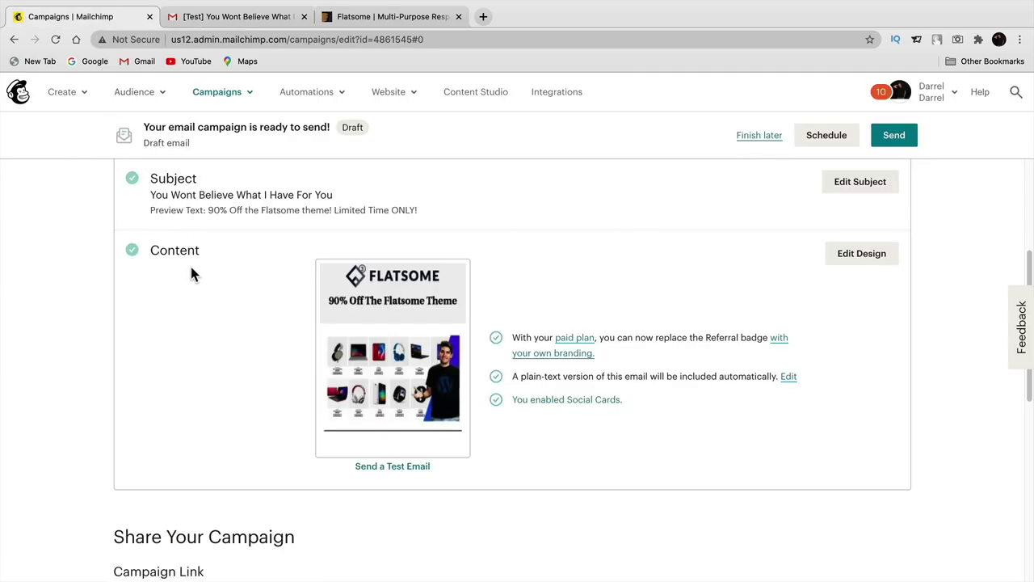
- Scroll down to the Share Your Campaign options and back to the top
scroll(190, 265, "down", 6)
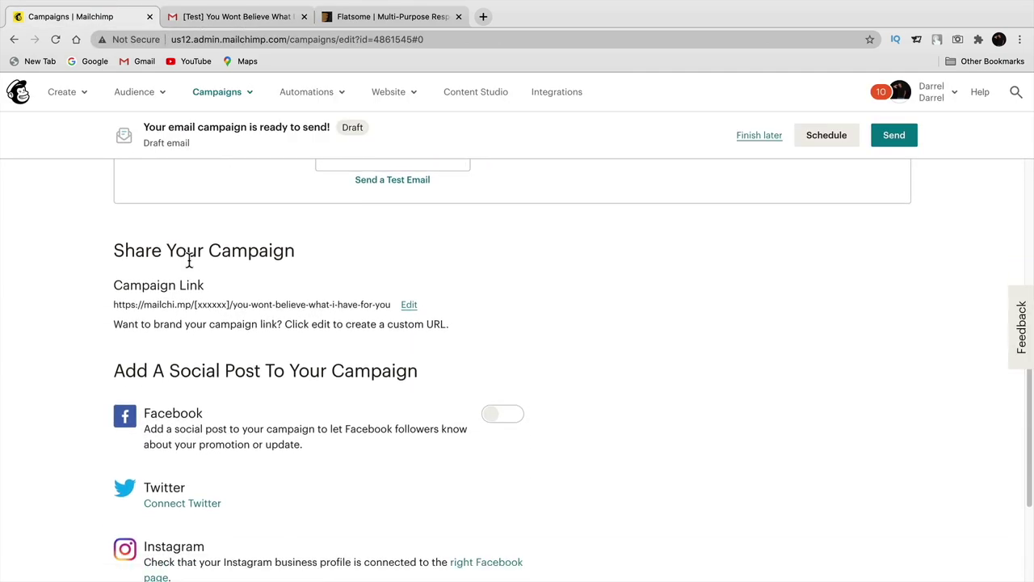
scroll(878, 185, "up", 3)
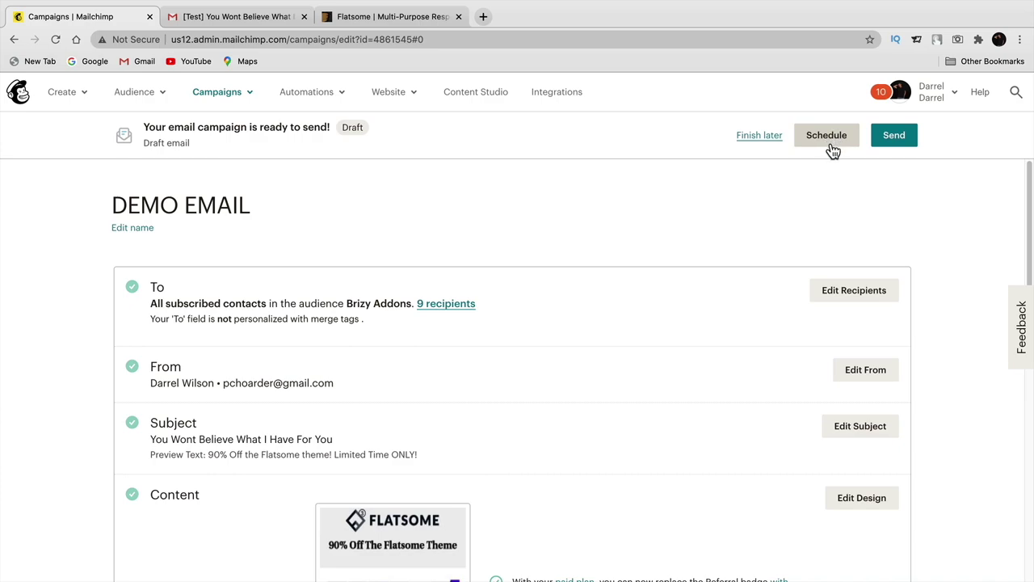
- Open the campaign's Schedule dialog for September 11 2020 delivery
left_click(828, 137)
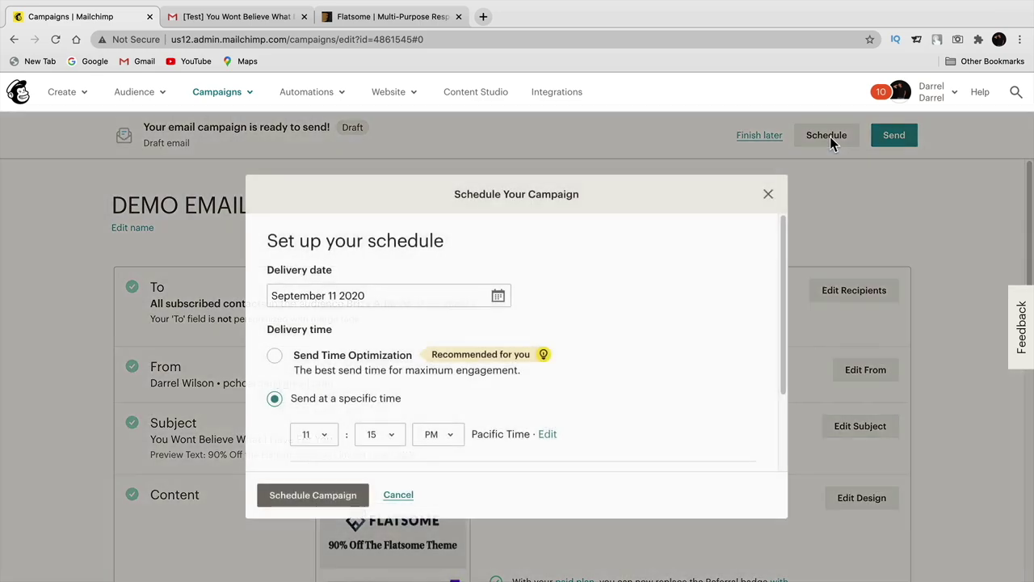
scroll(782, 339, "down", 1)
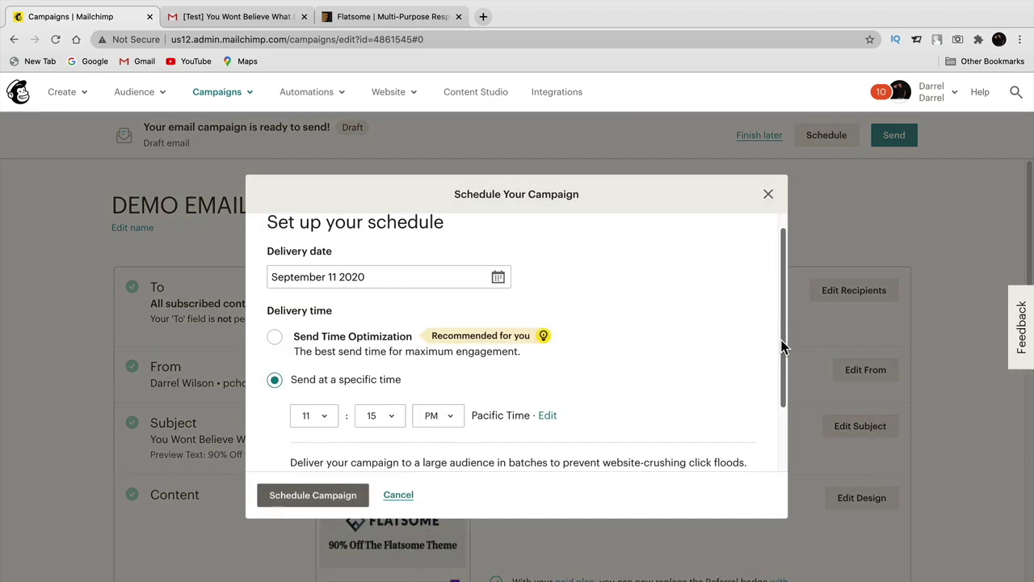
scroll(782, 340, "up", 1)
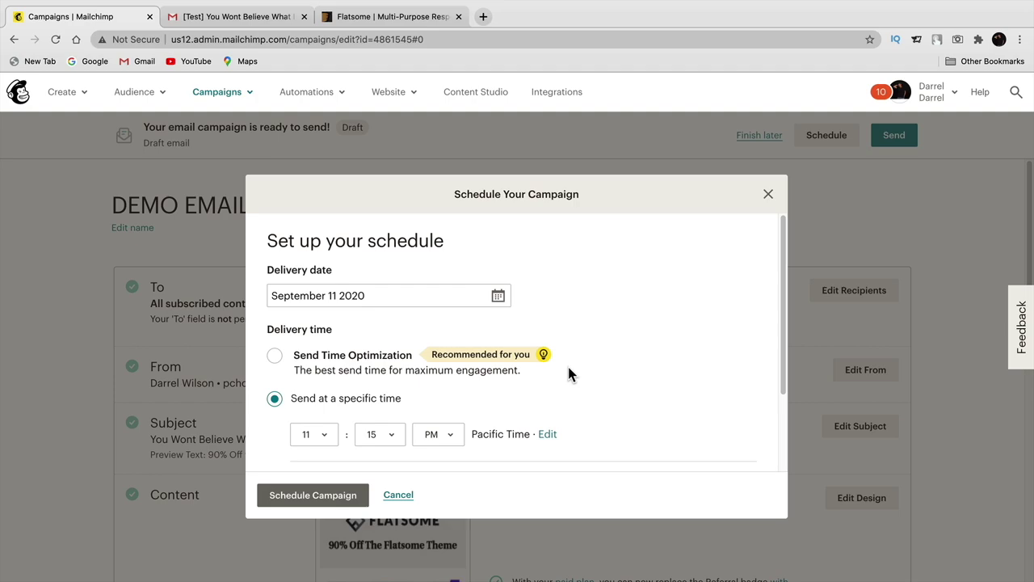
scroll(569, 372, "down", 2)
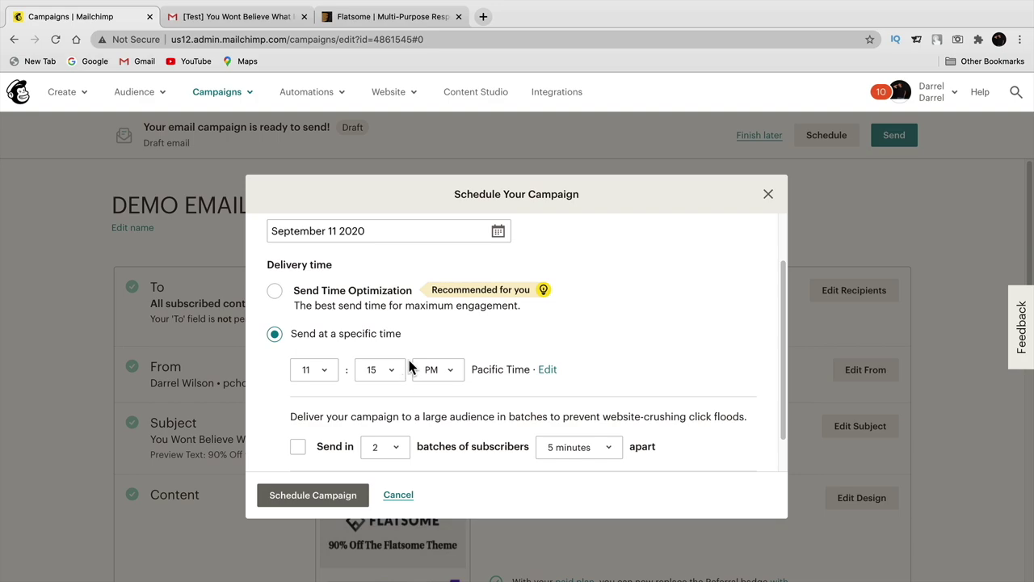
- Set delivery to 4:15 AM Pacific Time and turn on sending in batches
left_click(312, 371)
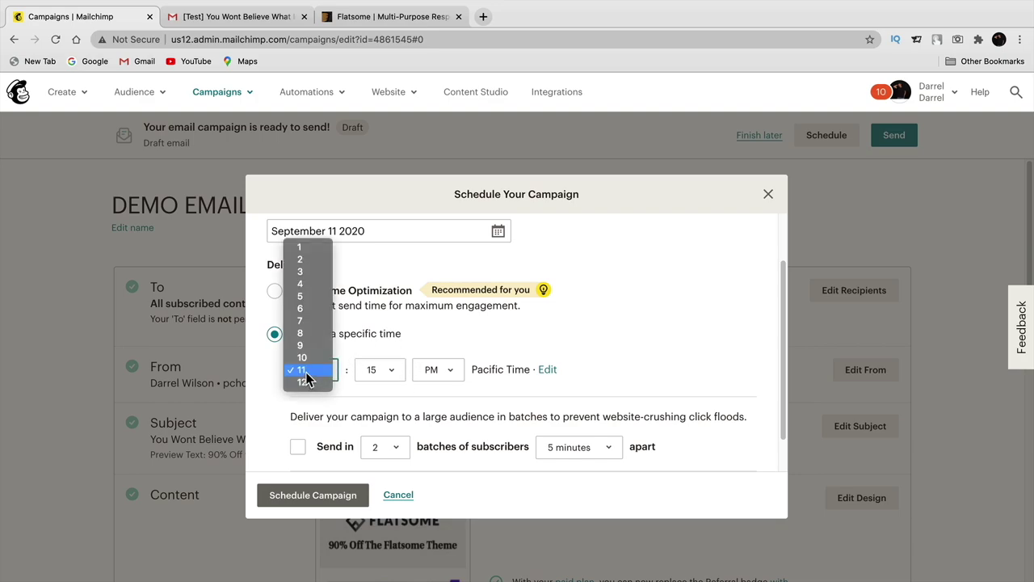
left_click(300, 272)
left_click(436, 369)
left_click(440, 356)
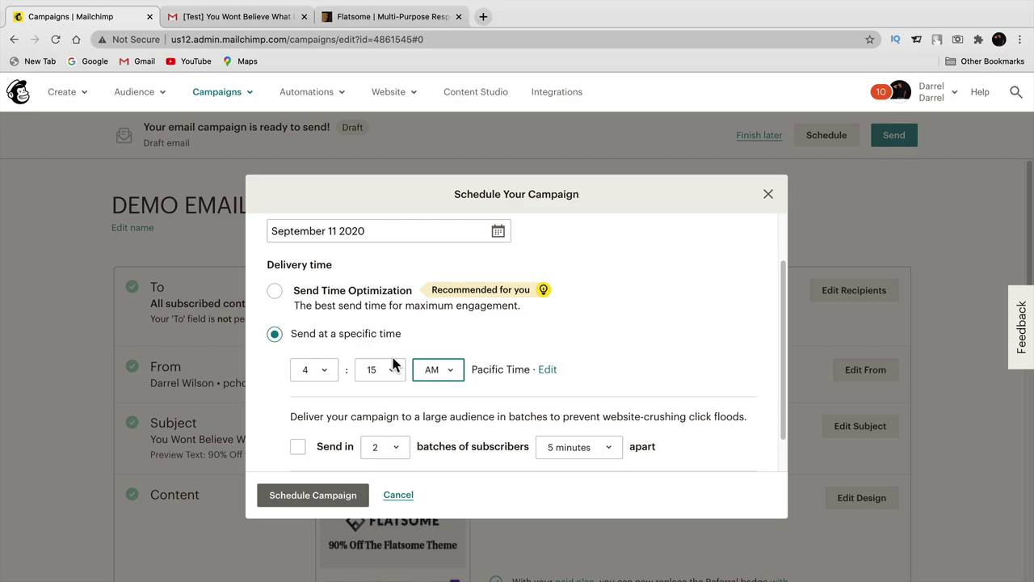
scroll(391, 367, "down", 1)
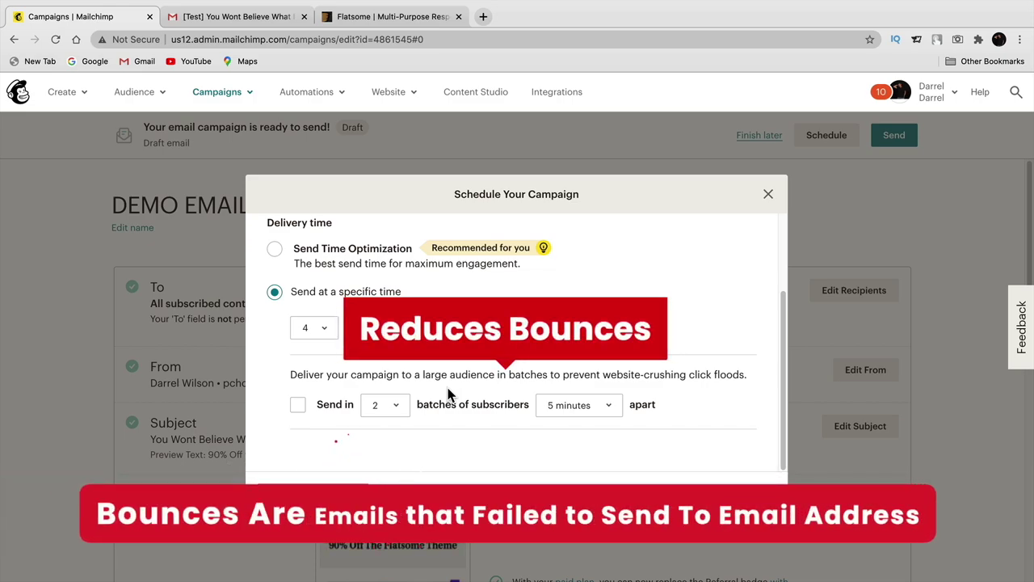
left_click(298, 407)
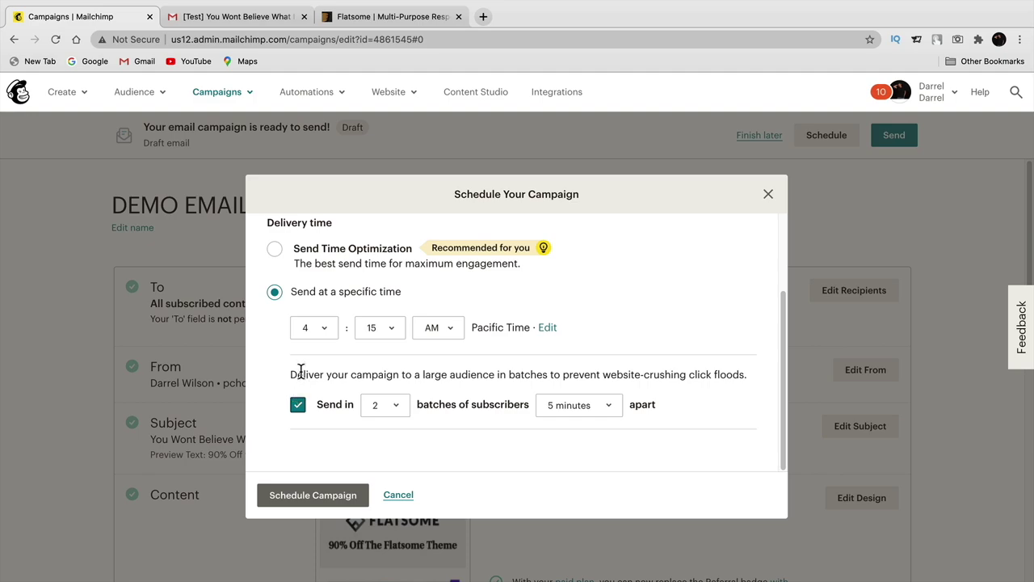
- Set the batch count to 6, then cancel the scheduler without scheduling the campaign
left_click(383, 404)
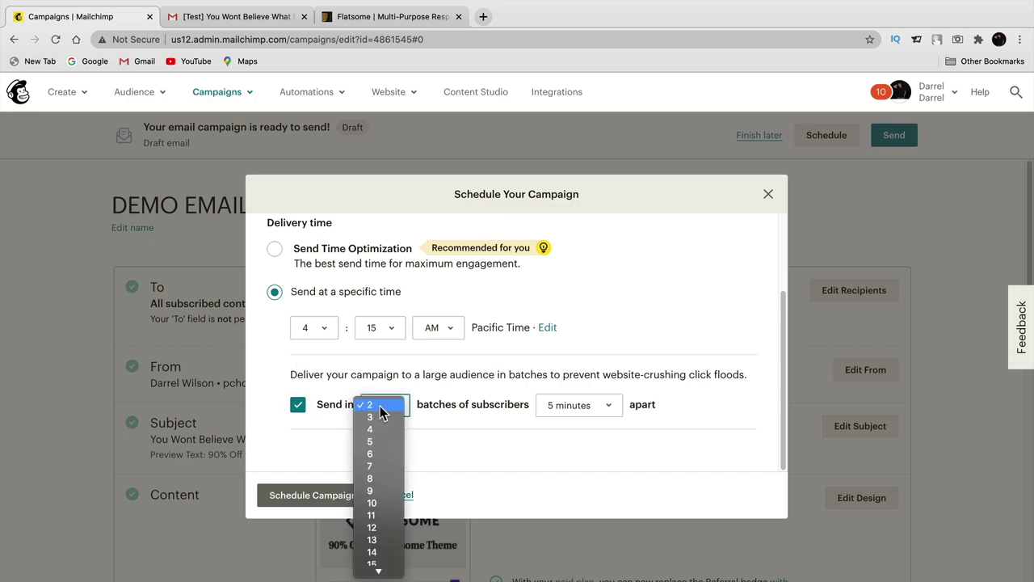
left_click(383, 426)
left_click(388, 414)
left_click(391, 428)
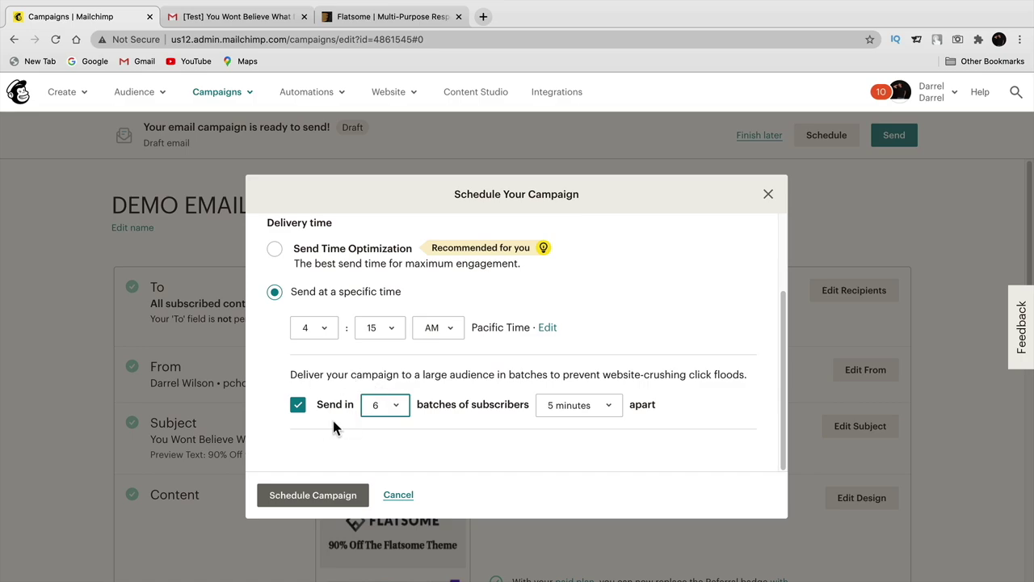
left_click(400, 496)
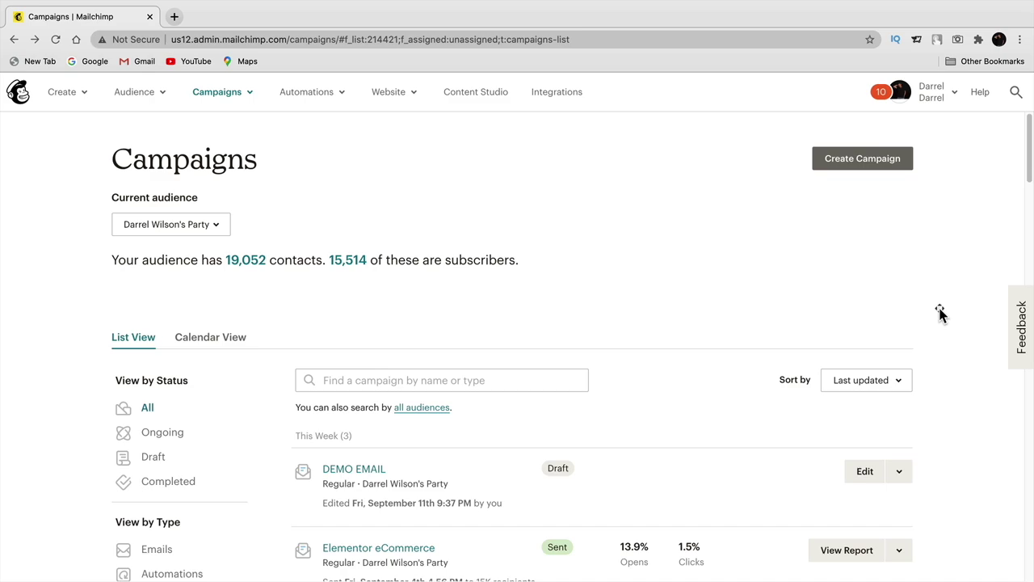
scroll(942, 315, "down", 2)
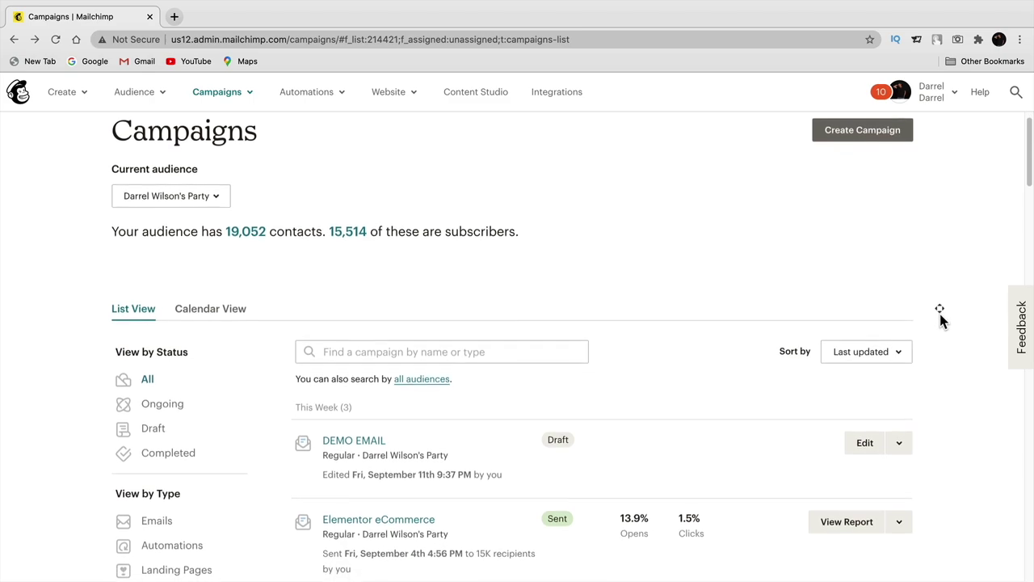
- Scroll the Campaigns list and open the Best Web Hosting campaign's overview
scroll(941, 322, "down", 4)
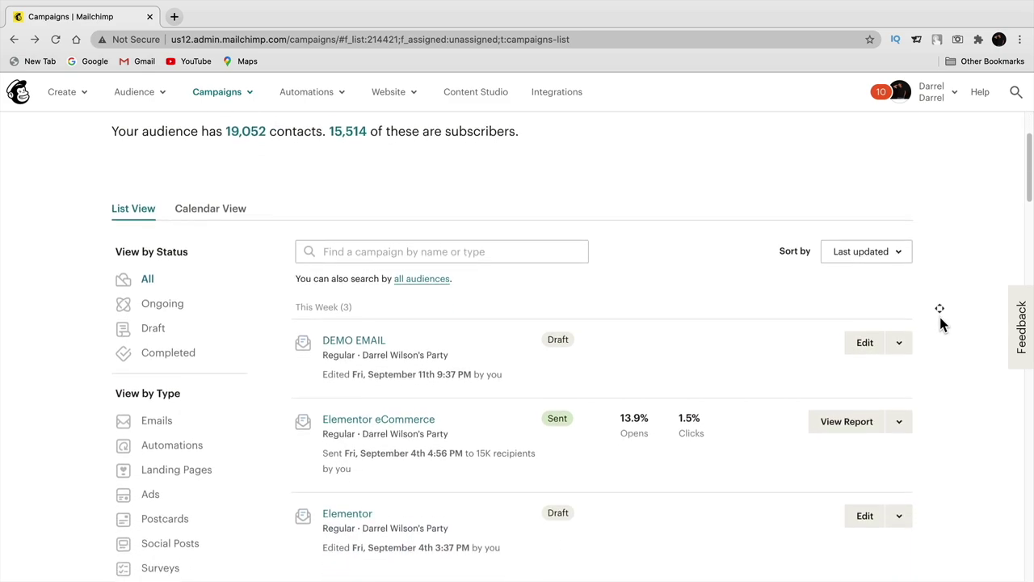
scroll(939, 315, "down", 3)
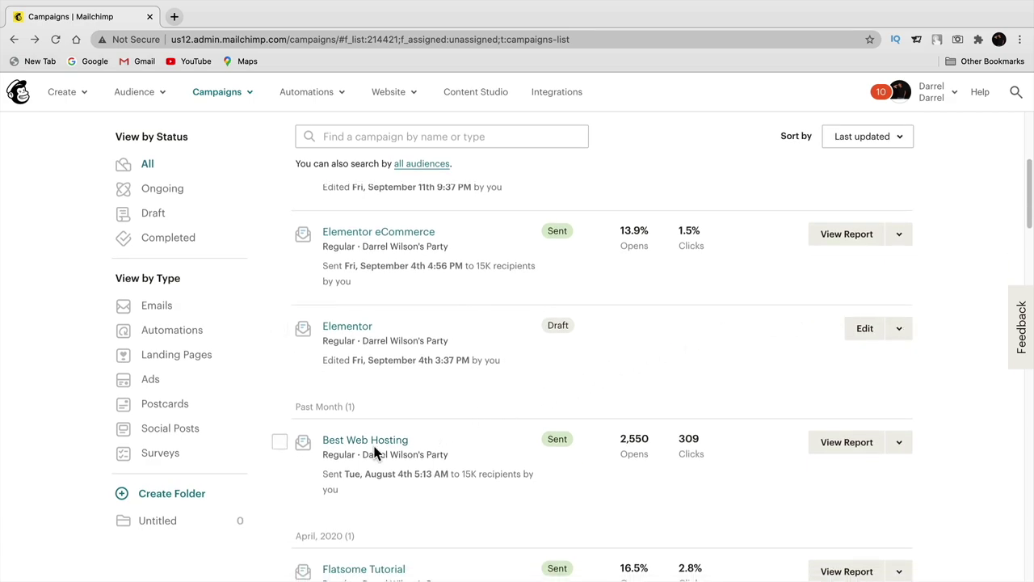
left_click(343, 443)
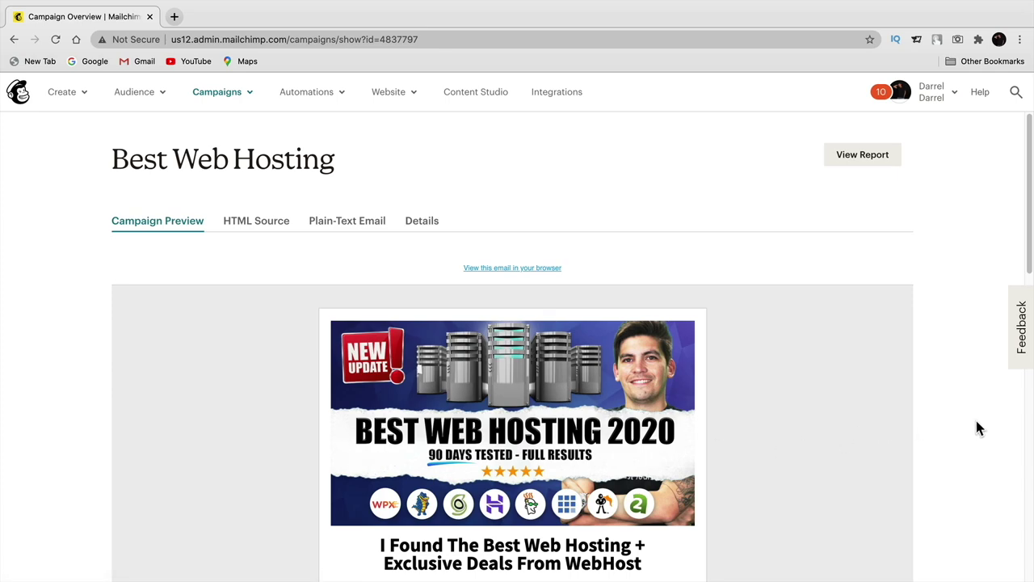
- Scroll through the Best Web Hosting email, highlighting the 'Want Some Other Hot Offers?' and page builders headings
scroll(979, 429, "down", 3)
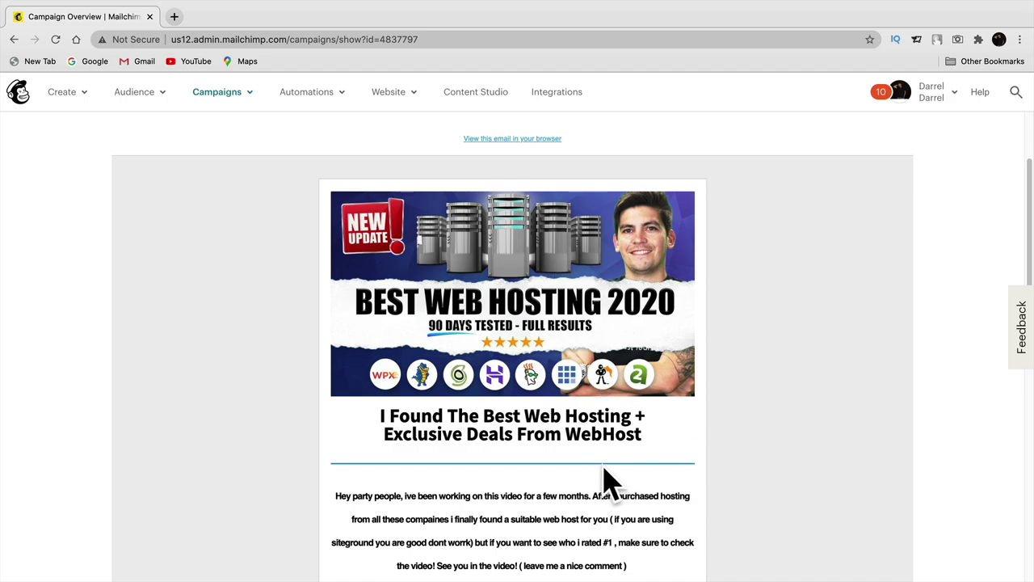
scroll(954, 450, "down", 6)
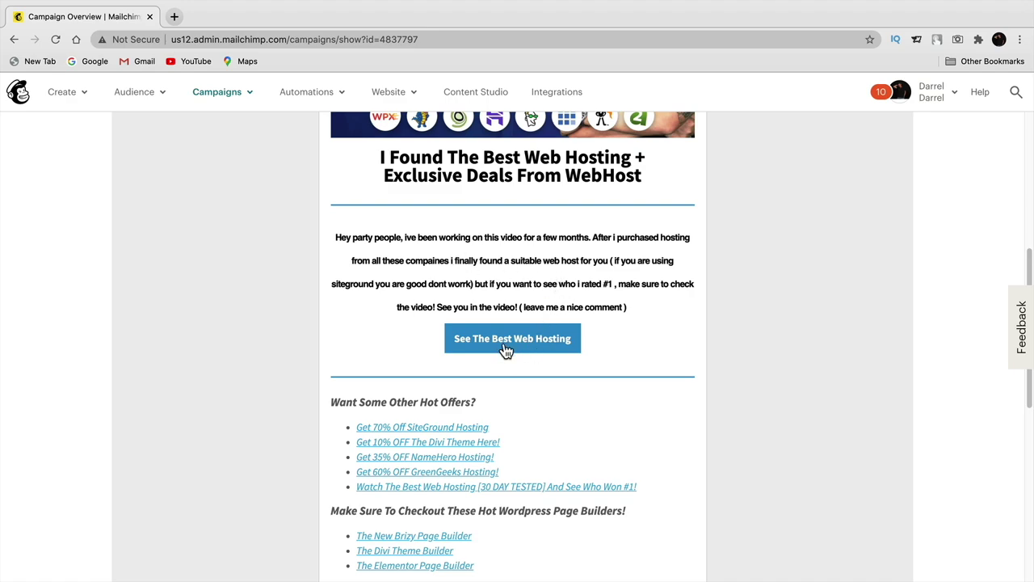
scroll(947, 374, "down", 5)
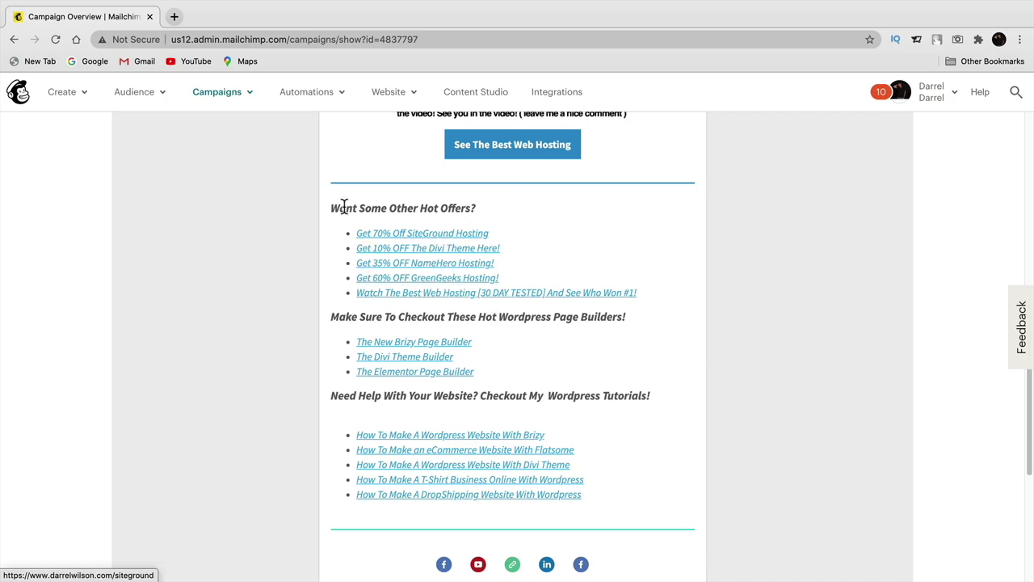
left_click_drag(340, 207, 456, 209)
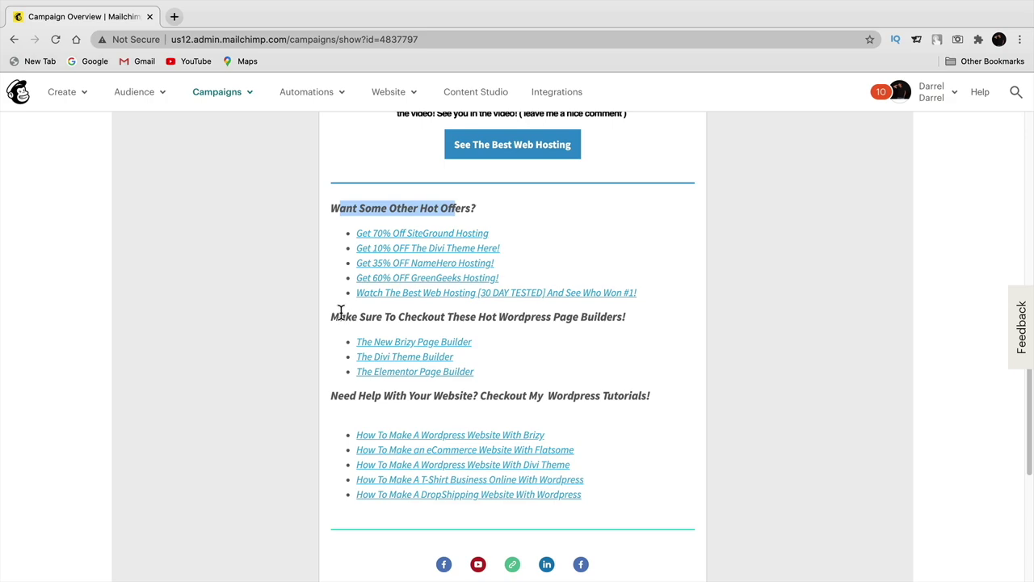
left_click_drag(340, 316, 516, 316)
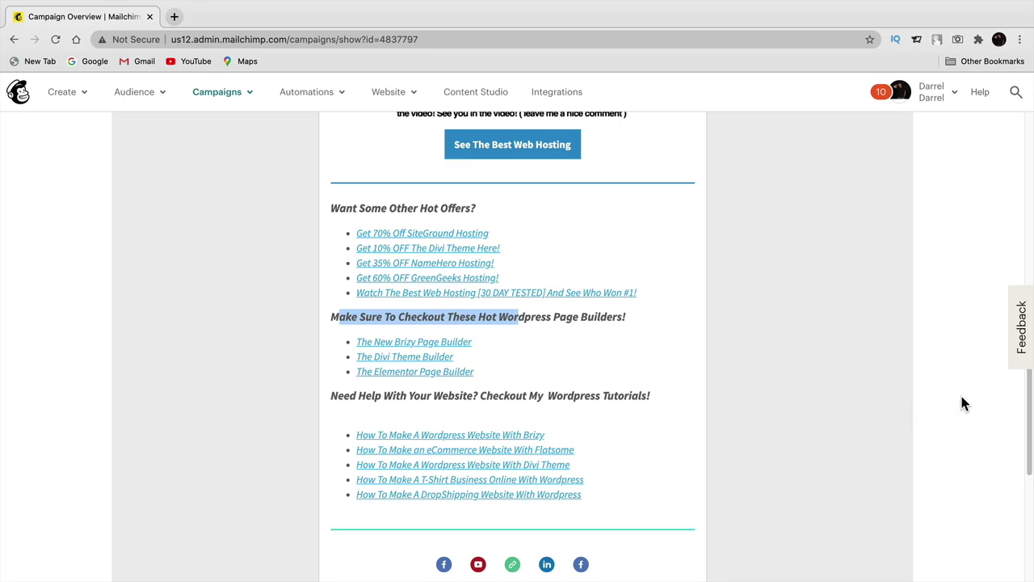
- Scroll back up and open the campaign's summary report
scroll(962, 404, "up", 5)
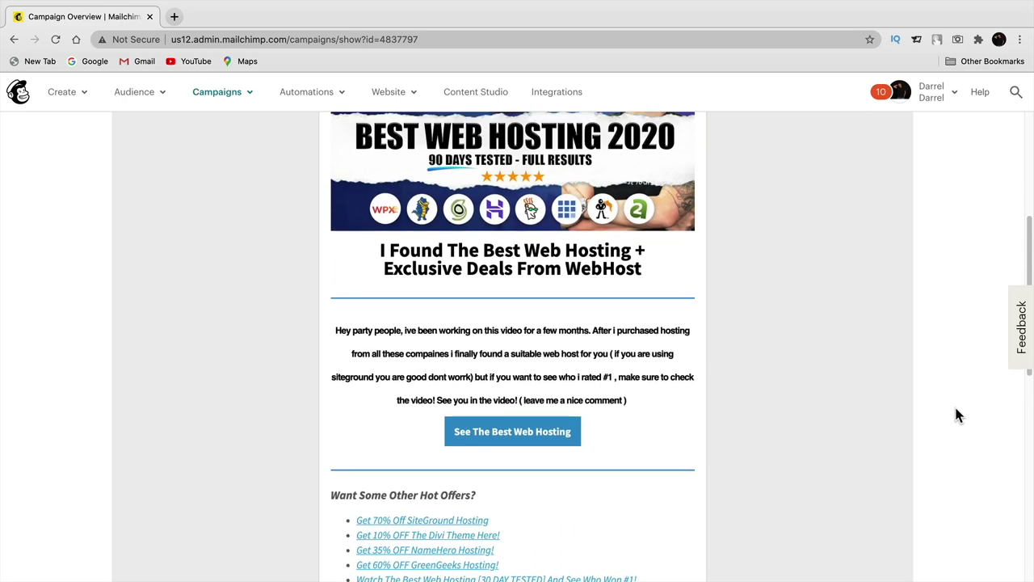
scroll(956, 415, "up", 4)
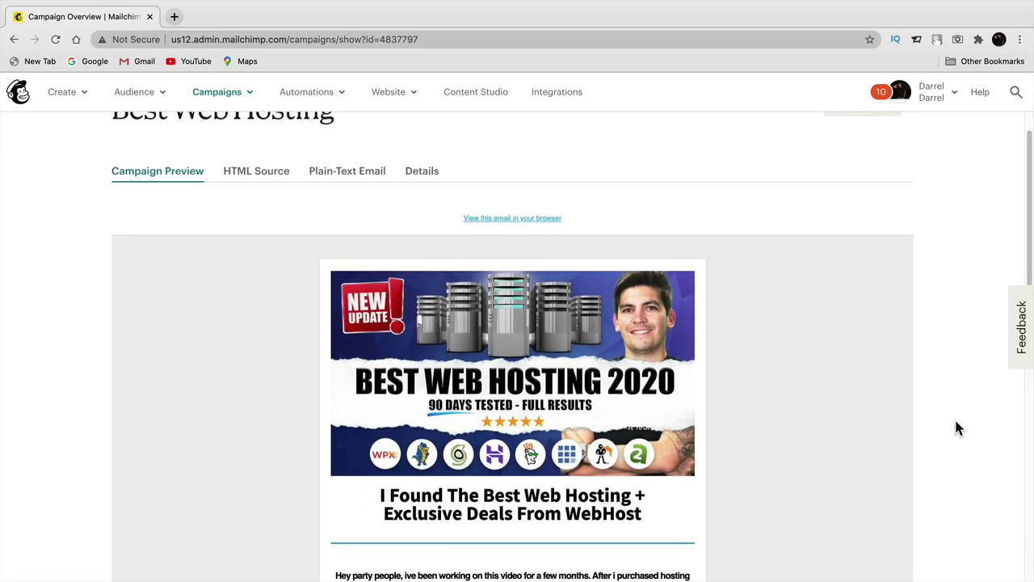
scroll(956, 421, "down", 12)
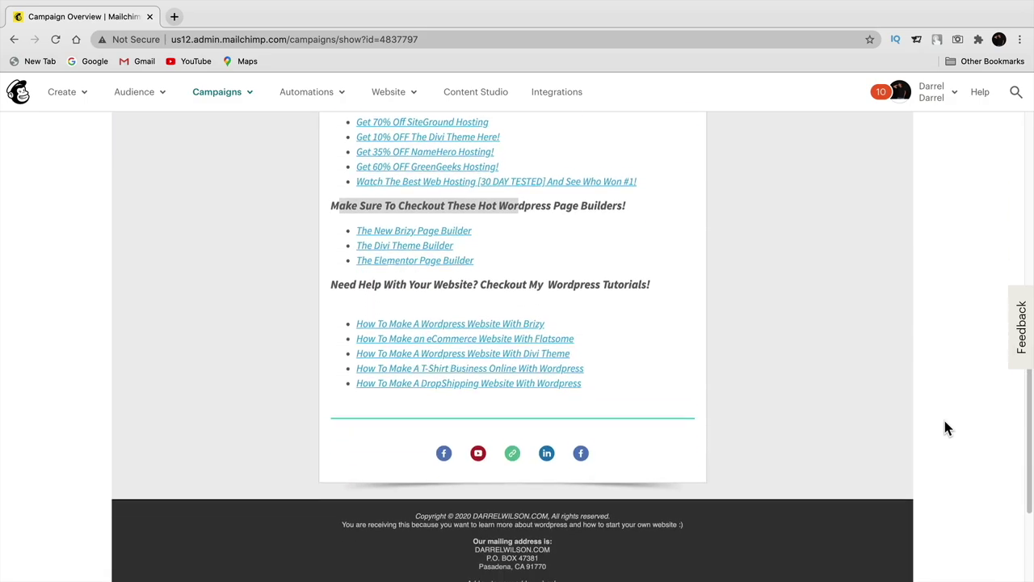
scroll(945, 420, "down", 3)
scroll(944, 425, "up", 15)
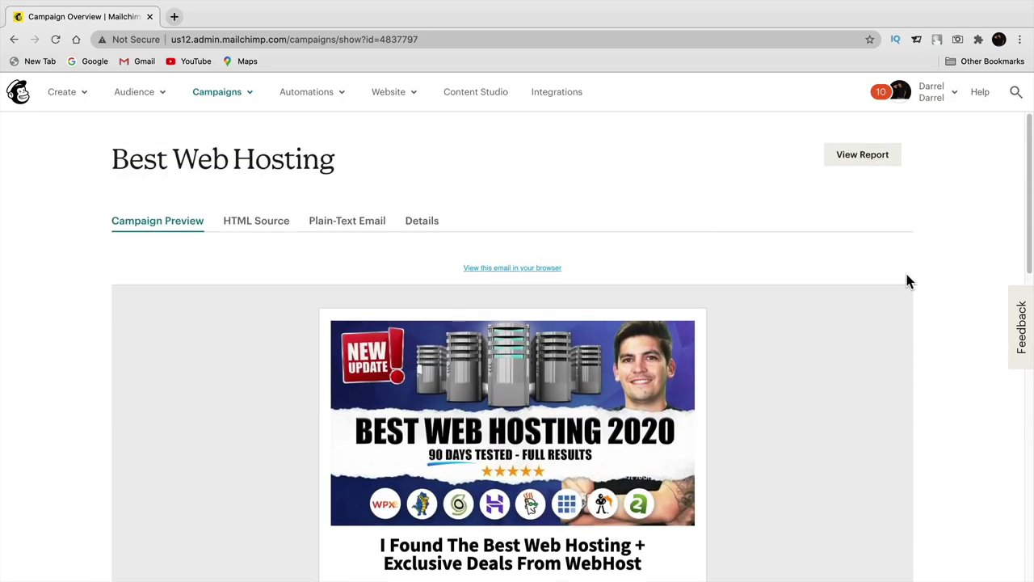
left_click(859, 158)
- Scroll past the report's benchmarks and highlight the successful deliveries statistic
scroll(919, 356, "down", 3)
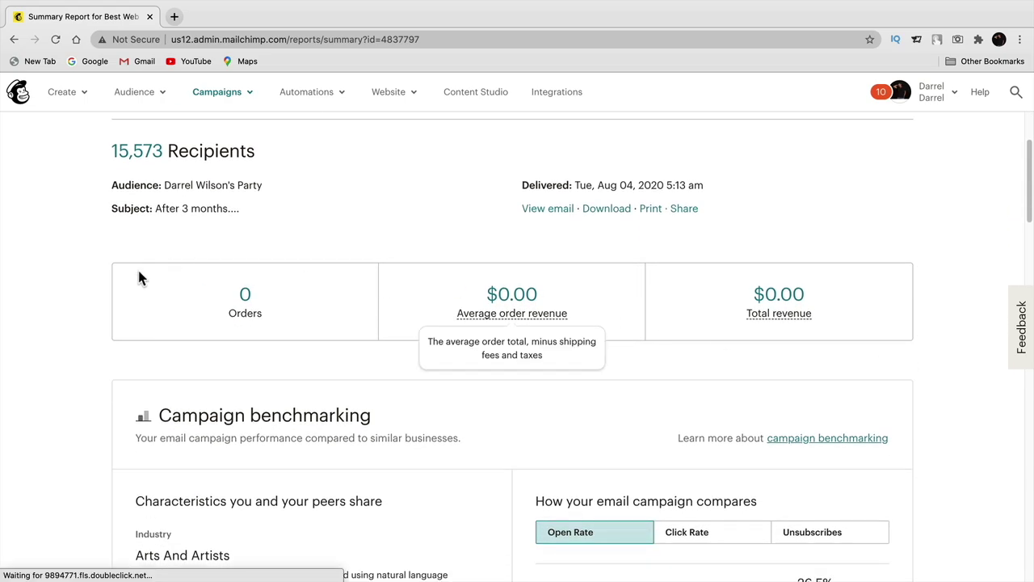
scroll(975, 355, "down", 4)
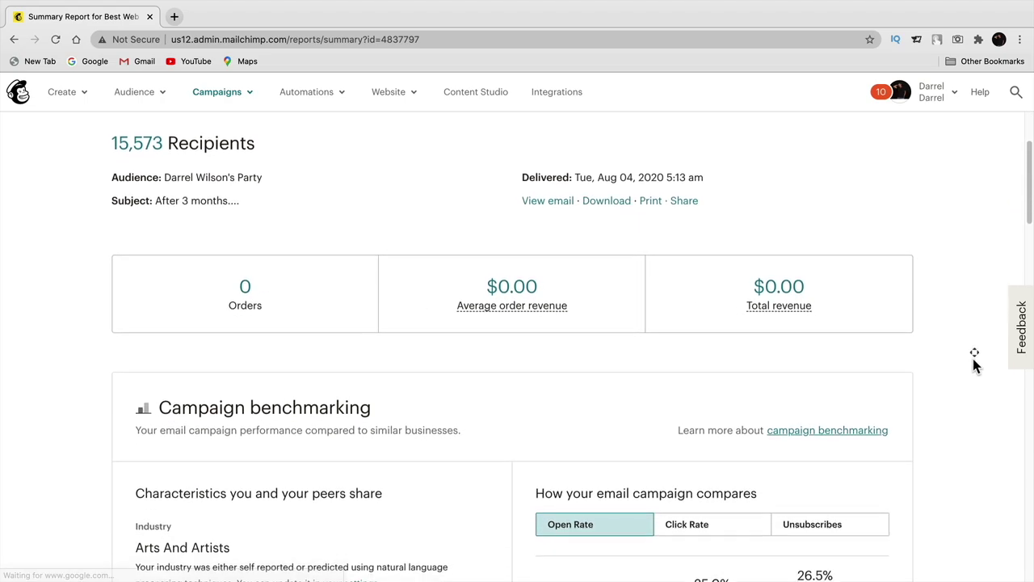
scroll(969, 367, "down", 6)
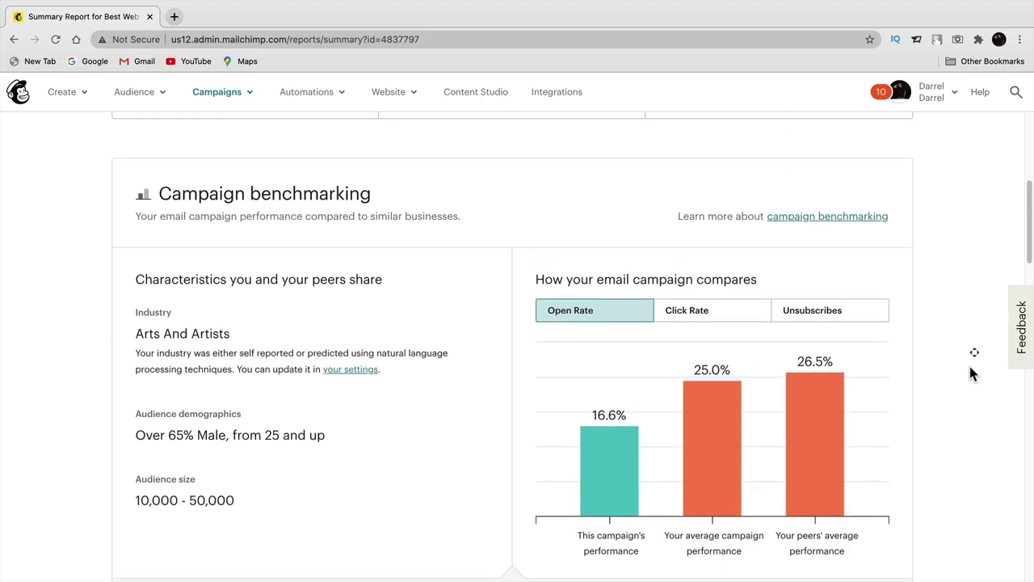
scroll(970, 370, "down", 7)
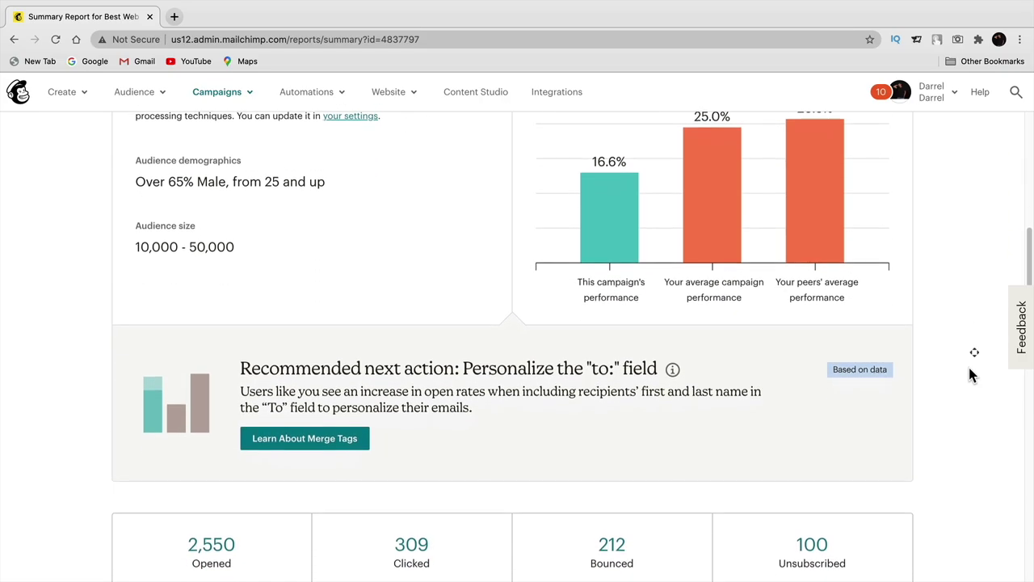
scroll(969, 370, "down", 5)
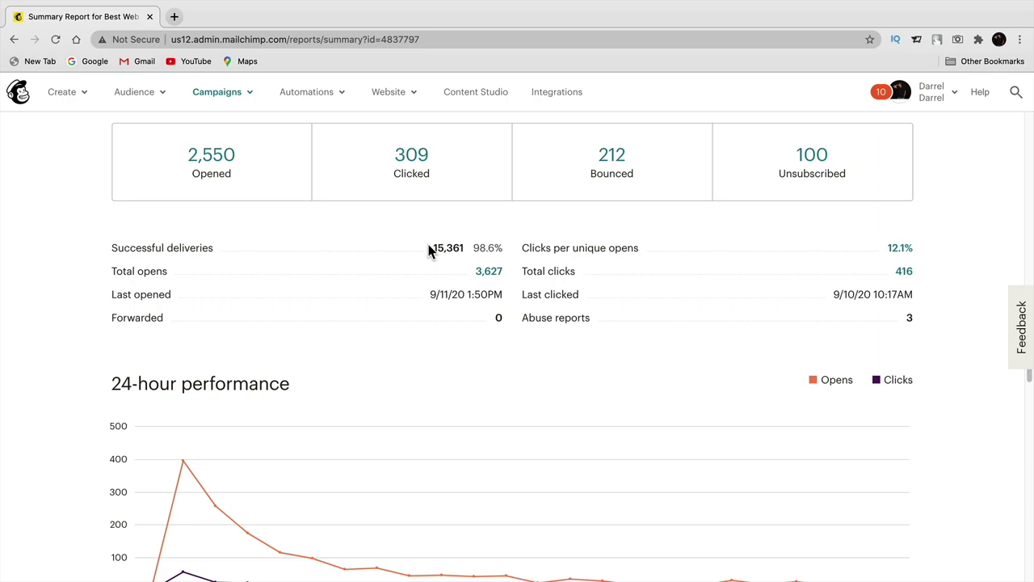
left_click_drag(142, 249, 194, 252)
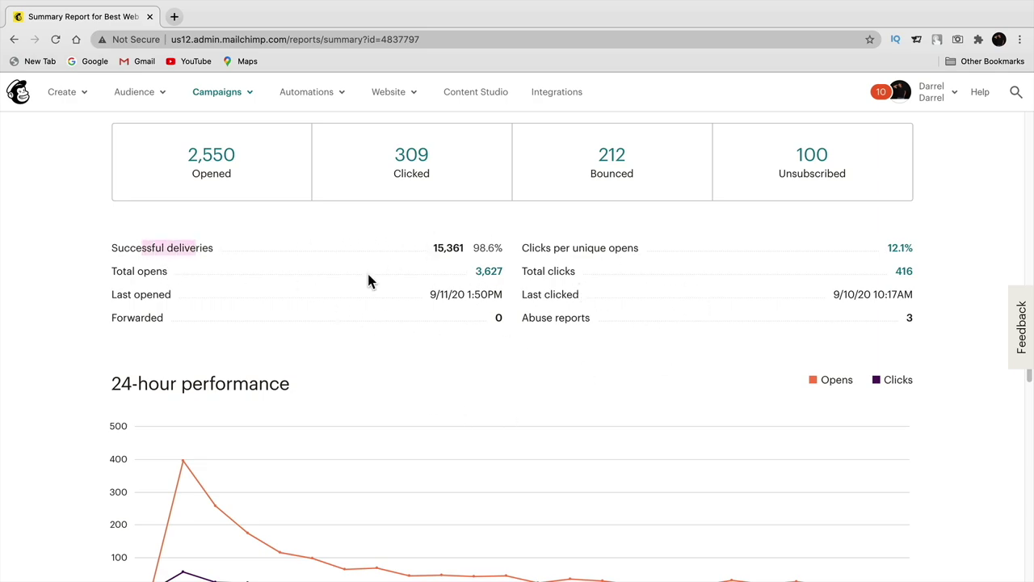
- Scroll through opens, clicks and the 24-hour chart, then show the full per-link click counts
scroll(214, 351, "down", 3)
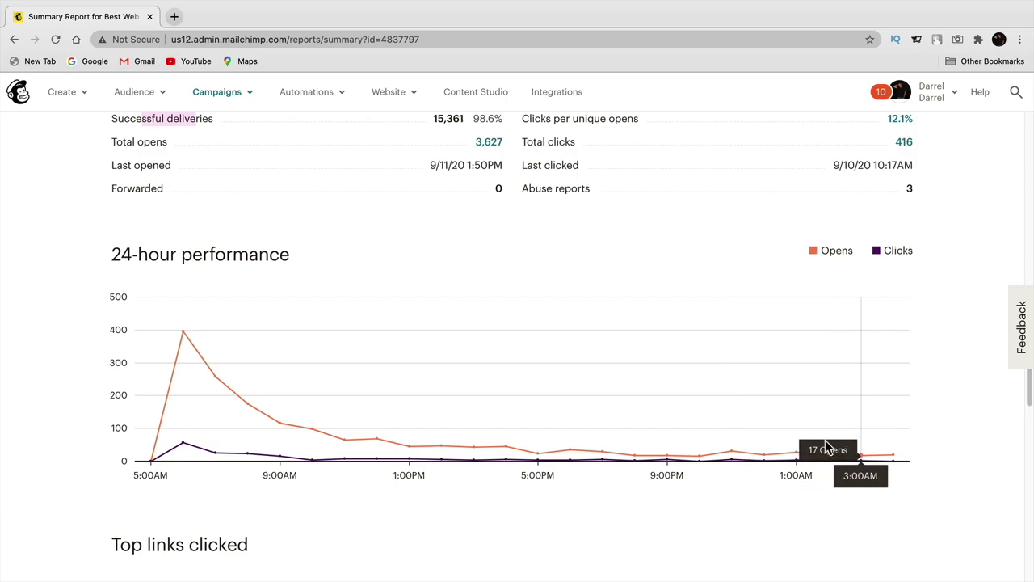
scroll(74, 423, "down", 5)
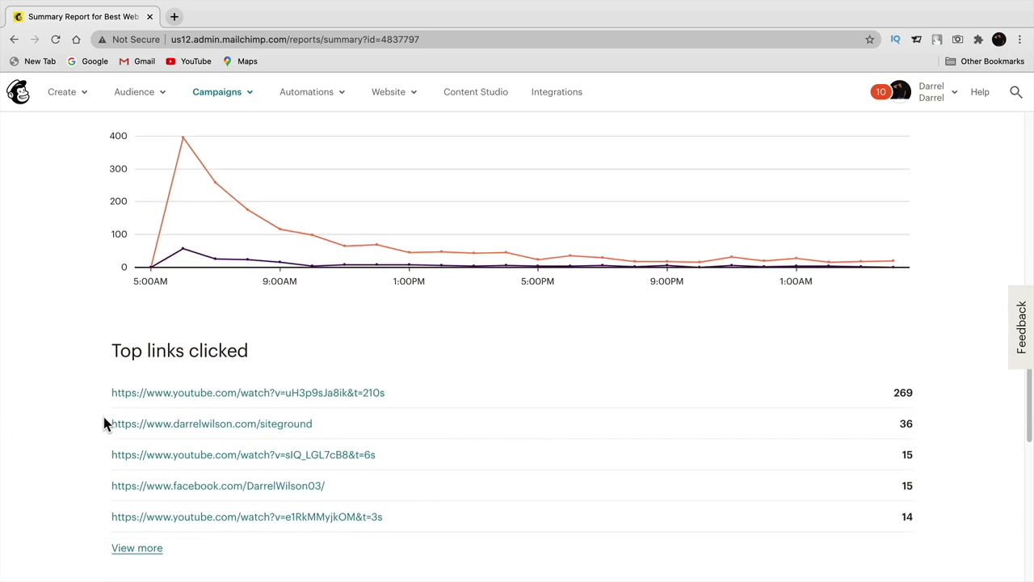
scroll(104, 424, "down", 2)
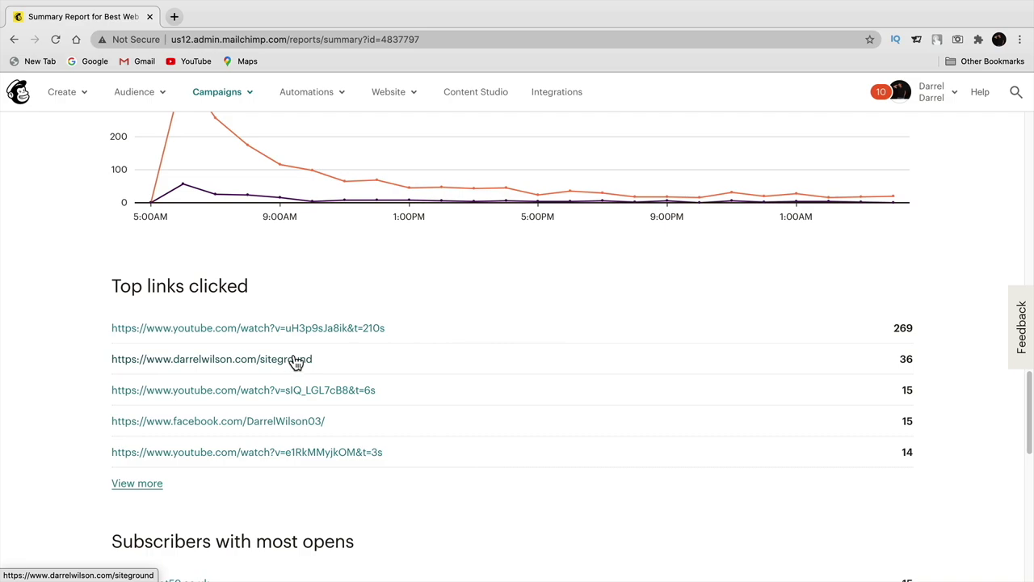
scroll(296, 364, "down", 2)
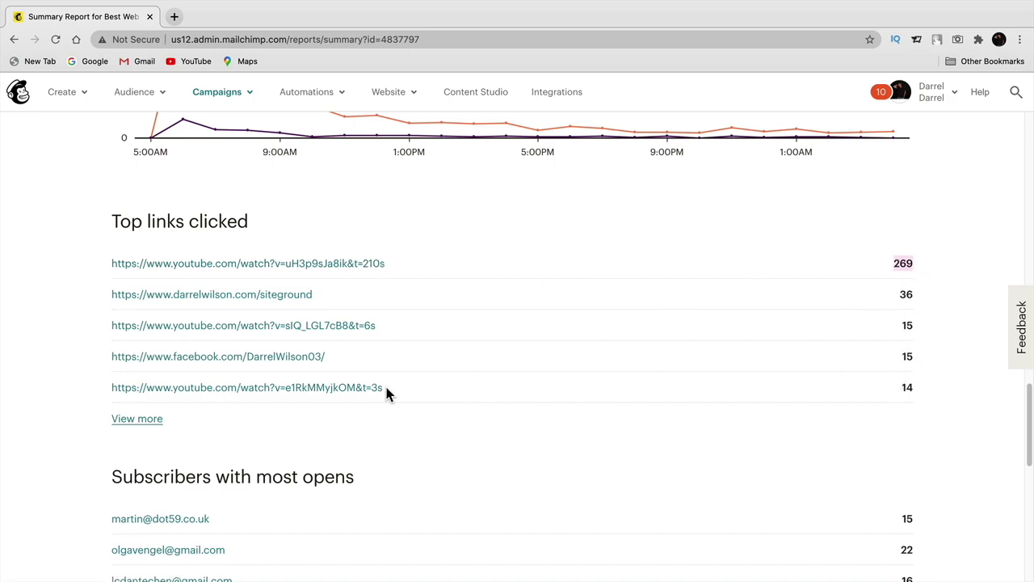
left_click(154, 419)
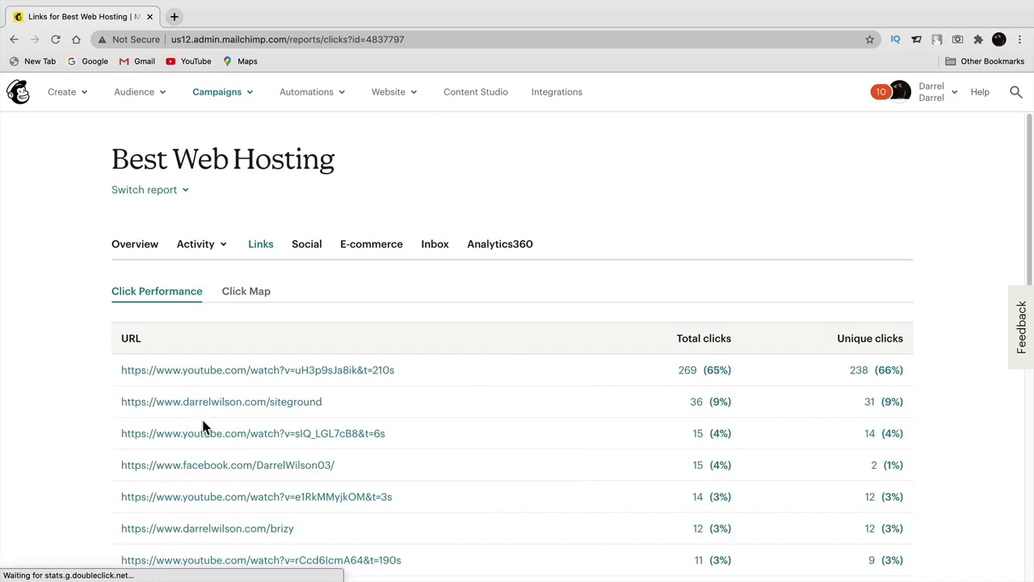
scroll(470, 446, "down", 5)
scroll(473, 449, "up", 2)
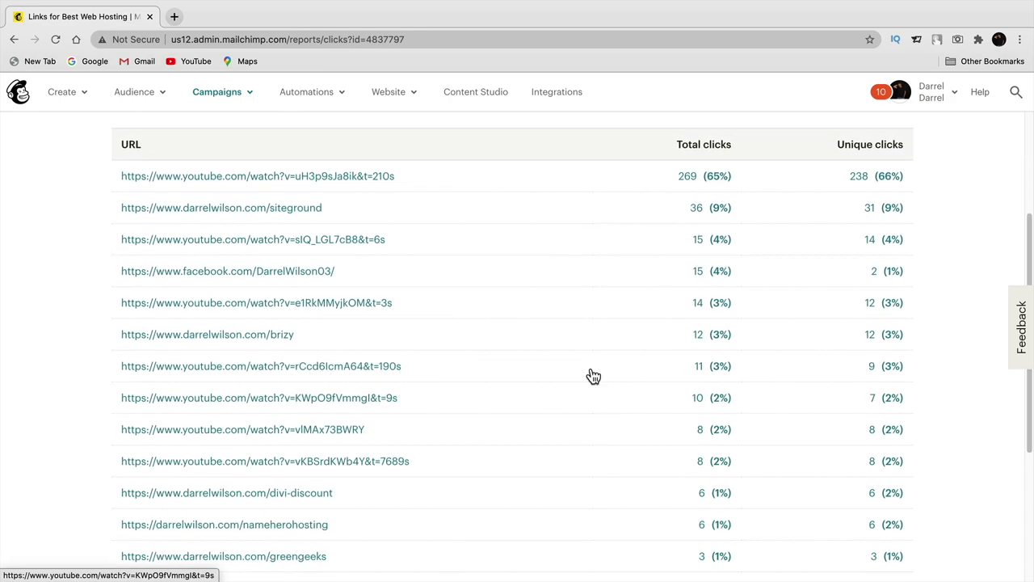
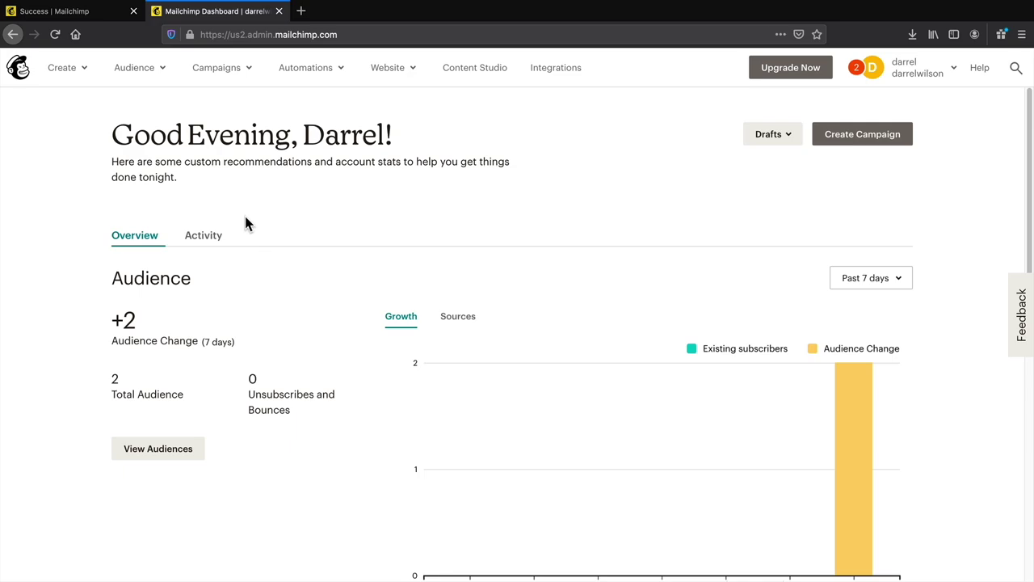
- Create a 'Single welcome email' Welcome new subscribers automation draft for the account's audience
left_click(71, 71)
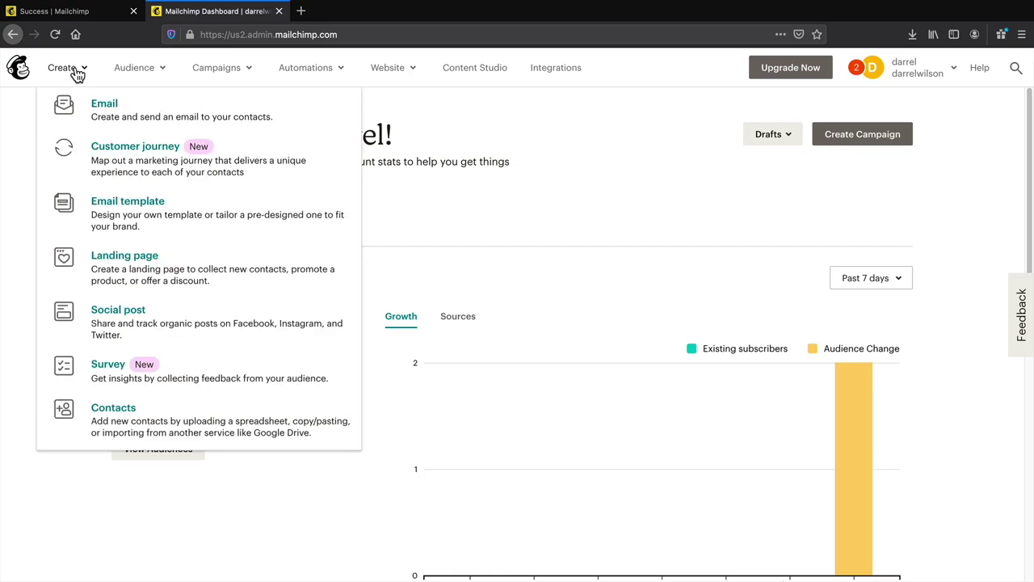
left_click(112, 116)
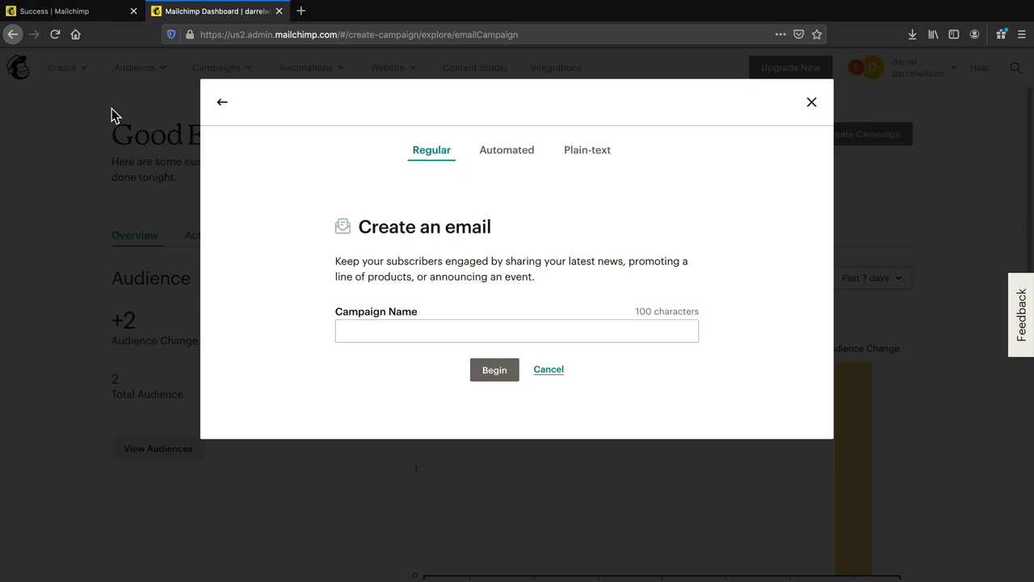
left_click(504, 155)
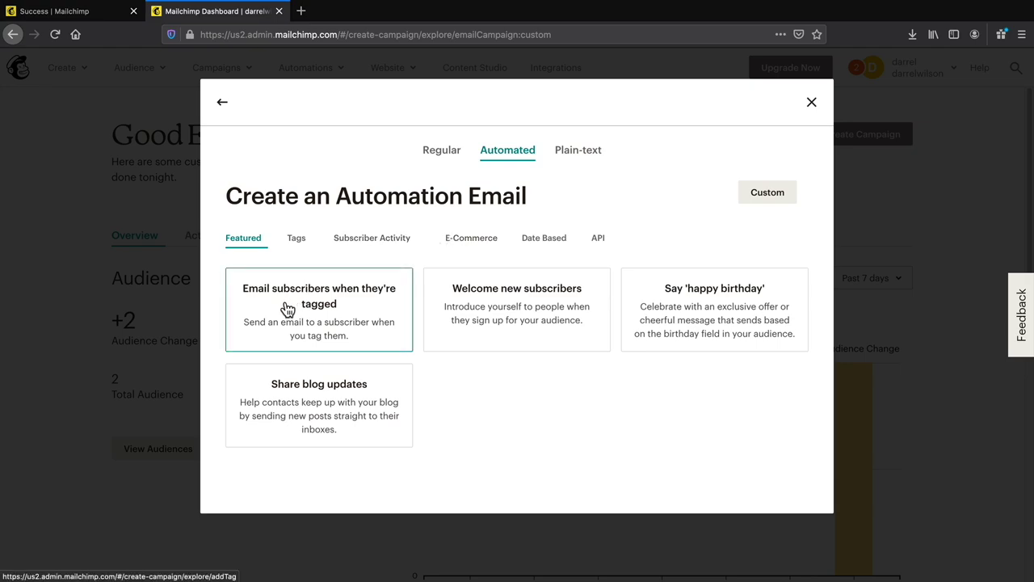
left_click(509, 304)
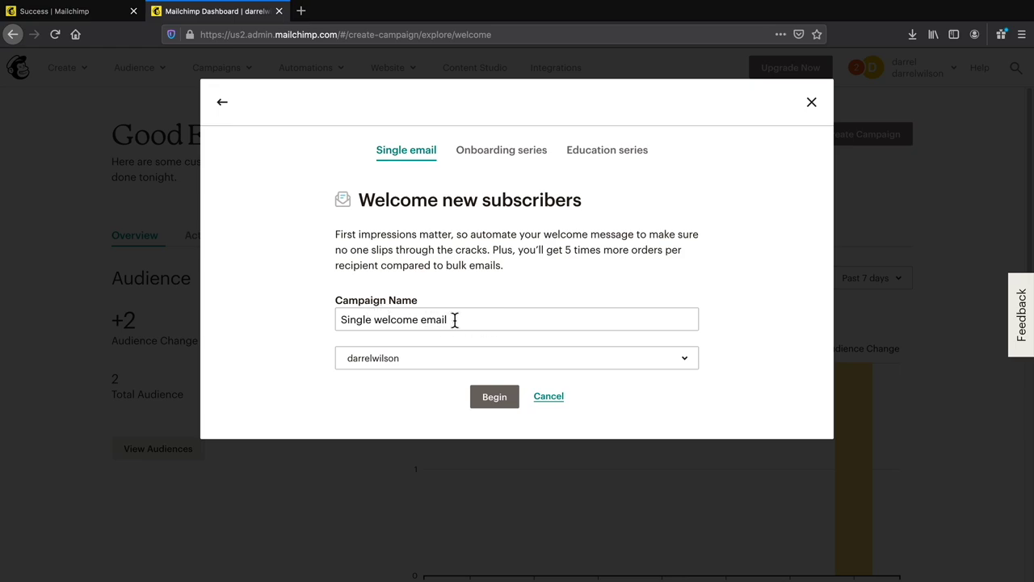
left_click_drag(473, 320, 325, 320)
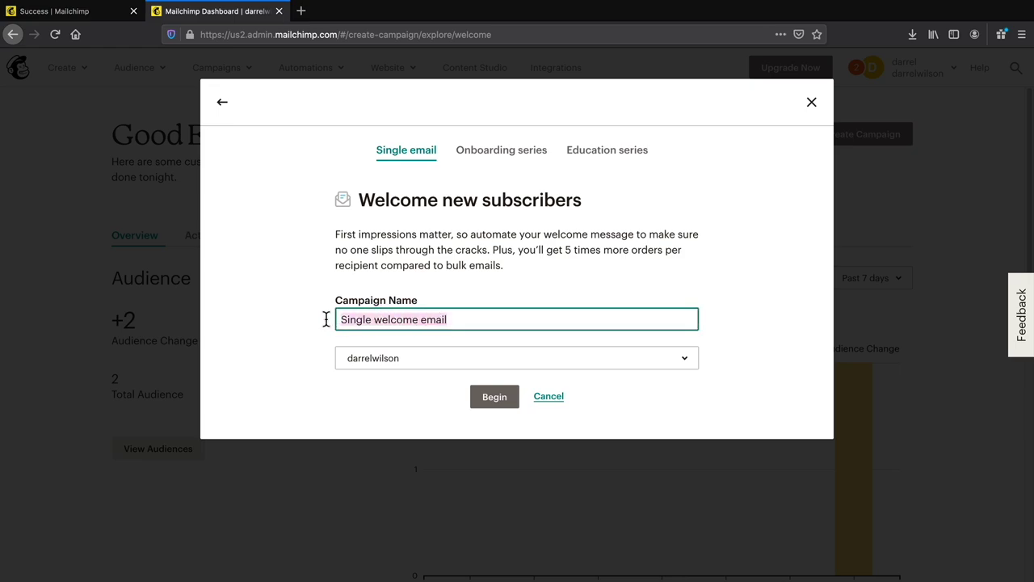
left_click(416, 362)
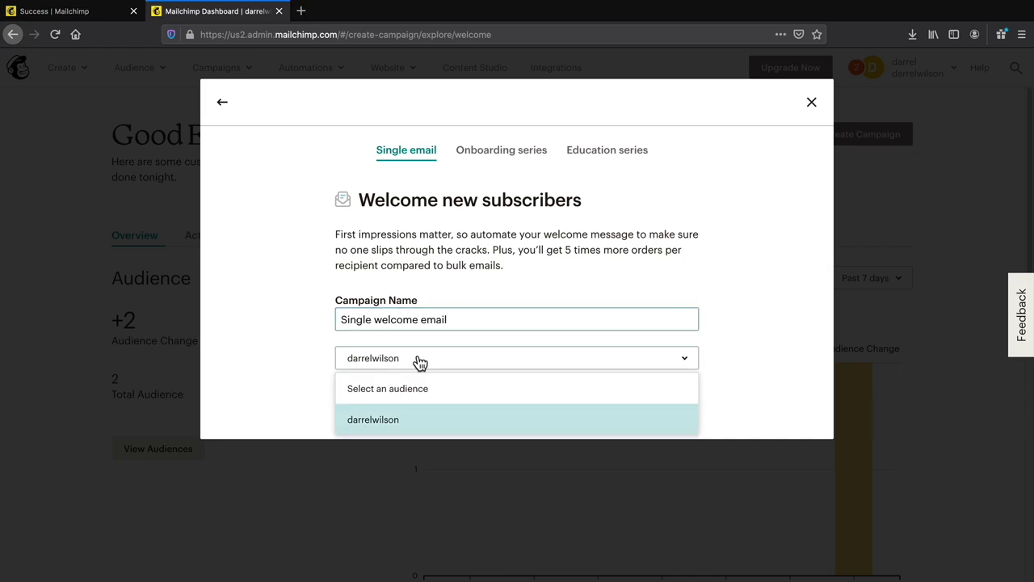
left_click(412, 420)
left_click(502, 401)
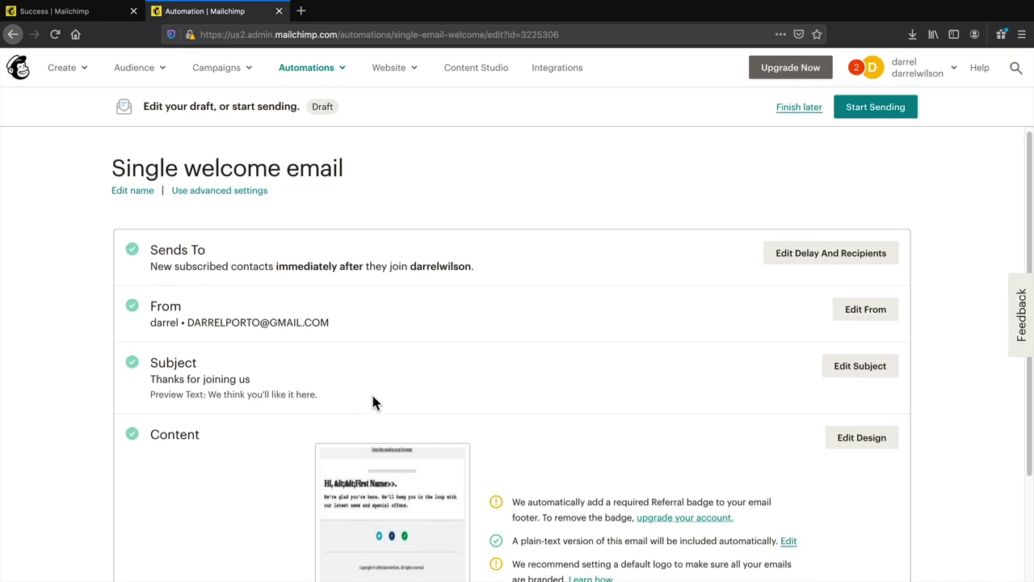
- Set the subject to 'Welcome To The Party' and preview text 'Drink Os On Me', then open the design editor
scroll(373, 395, "down", 1)
left_click_drag(162, 372, 216, 372)
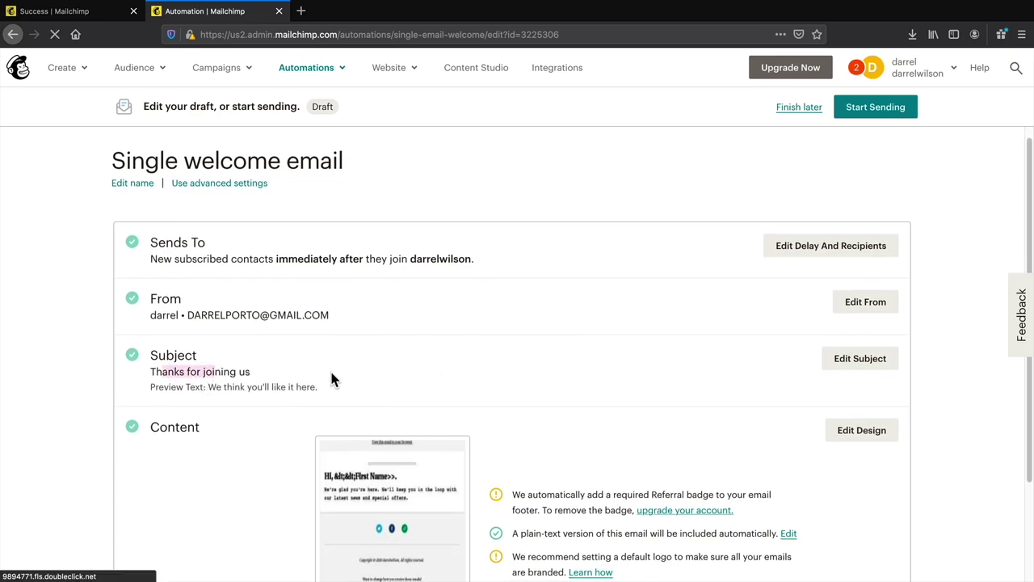
left_click(192, 372)
left_click(846, 362)
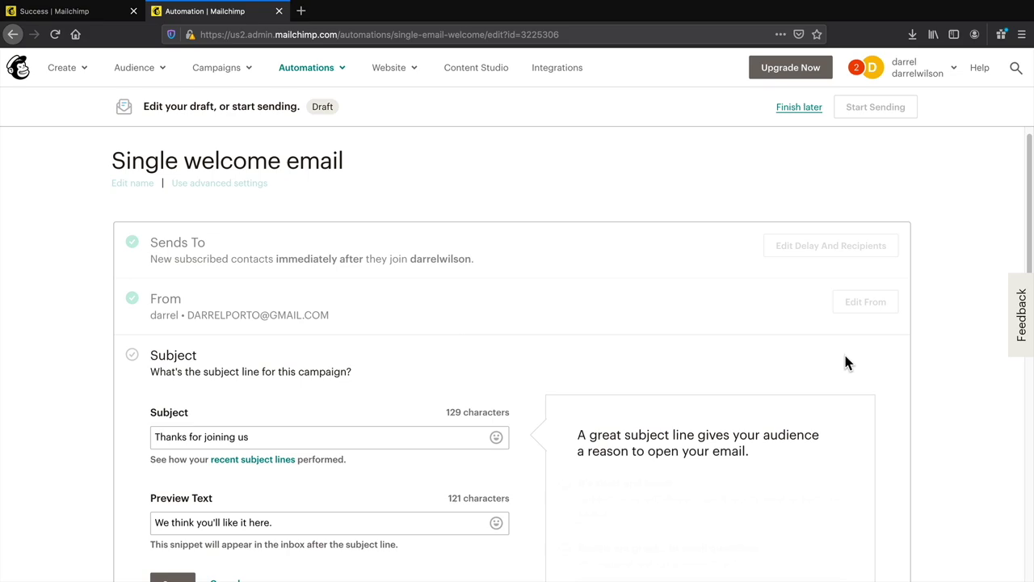
scroll(373, 416, "down", 1)
triple_click(275, 422)
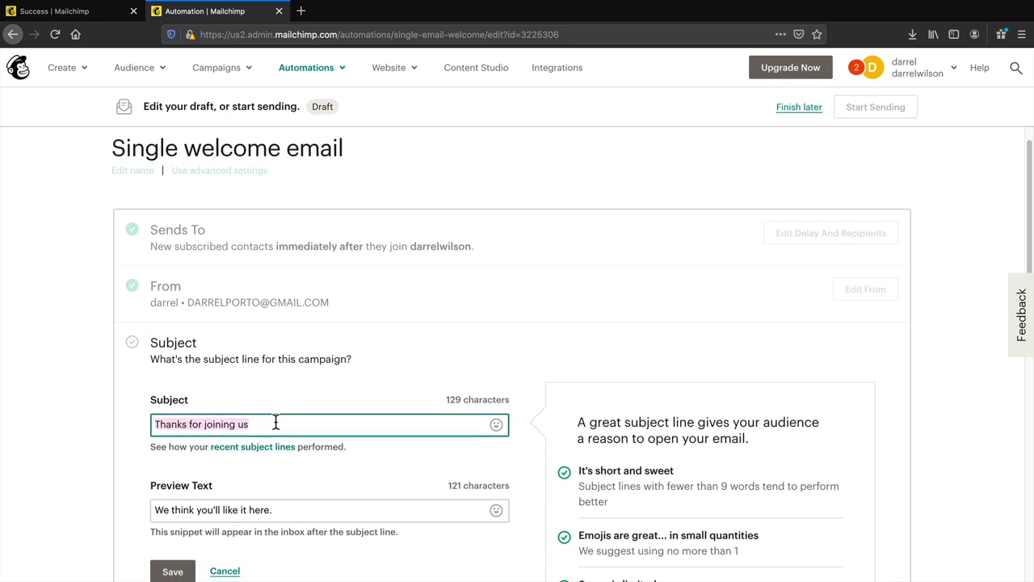
type("Welcome T")
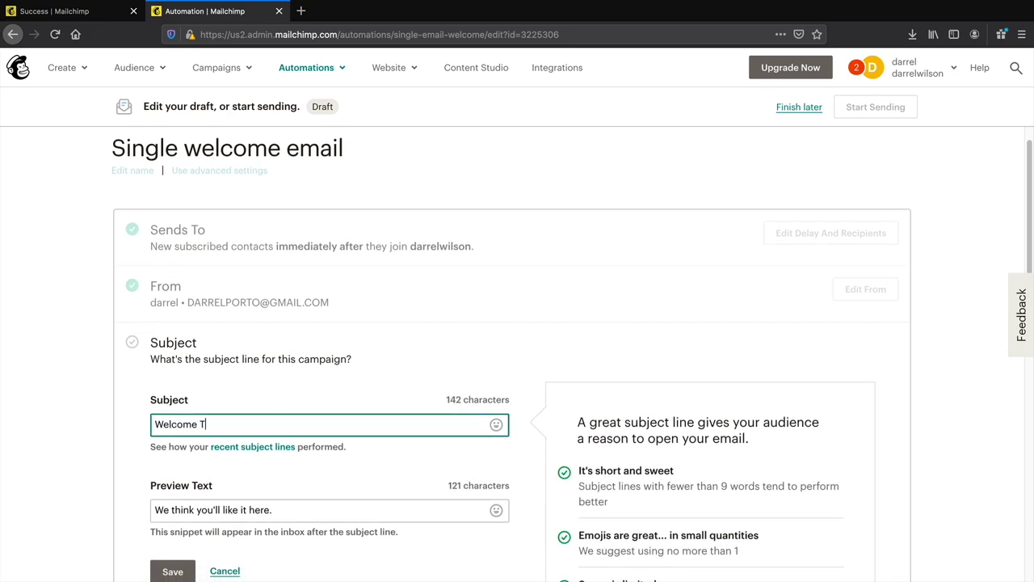
type("o The Party")
triple_click(287, 517)
type("Drin")
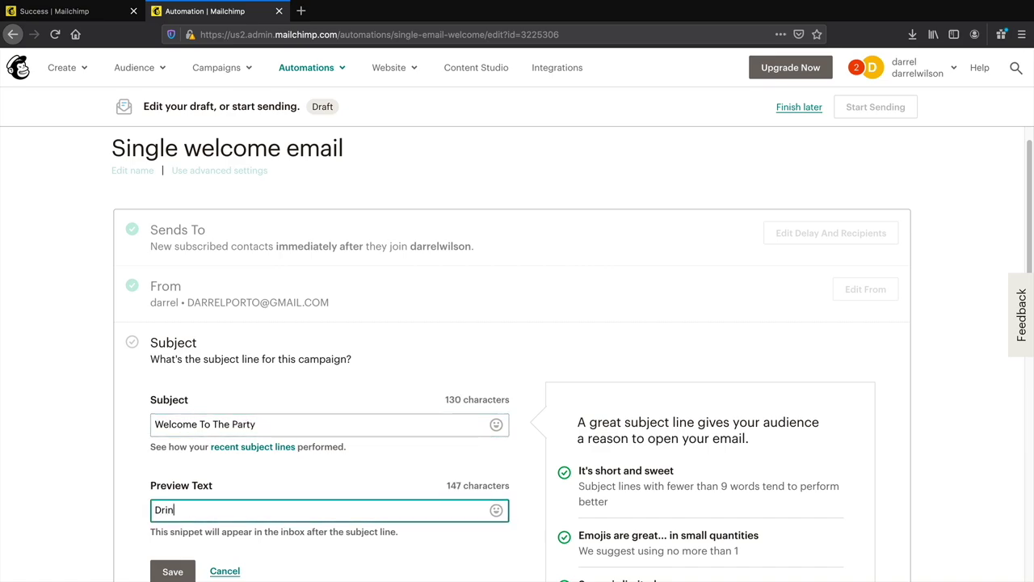
type("k Os On Me")
scroll(290, 507, "down", 1)
left_click(175, 532)
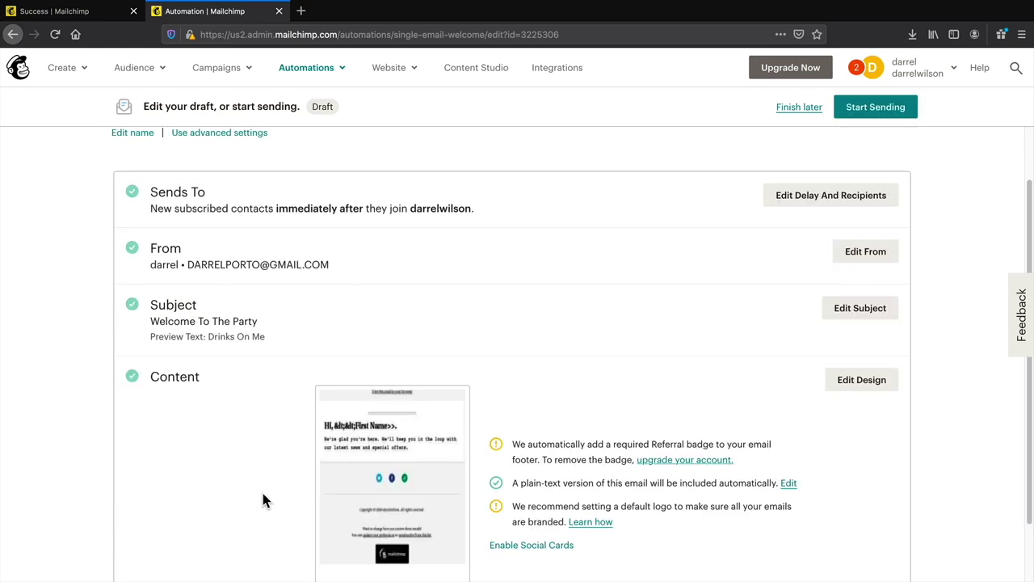
scroll(285, 501, "down", 2)
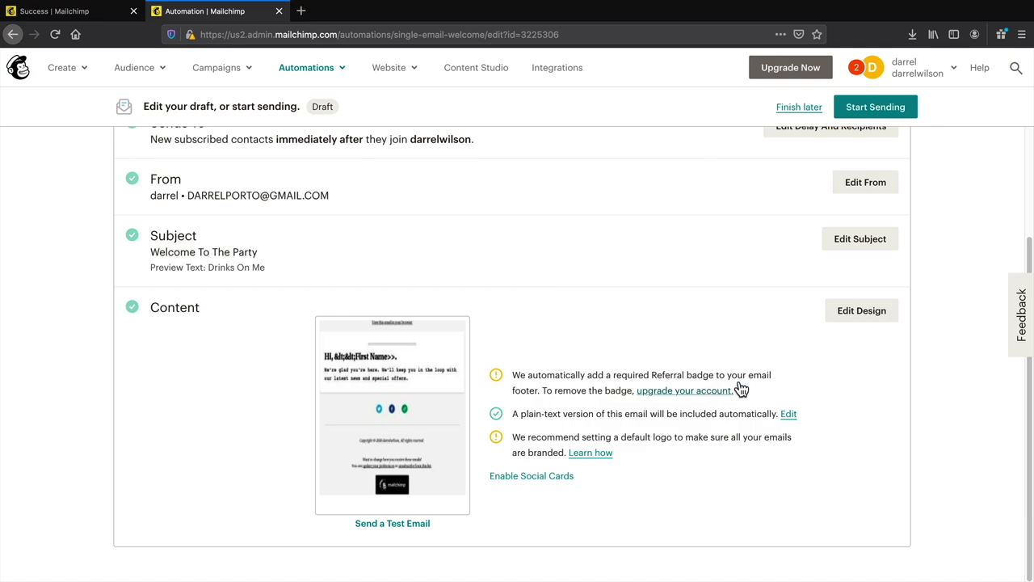
left_click(863, 312)
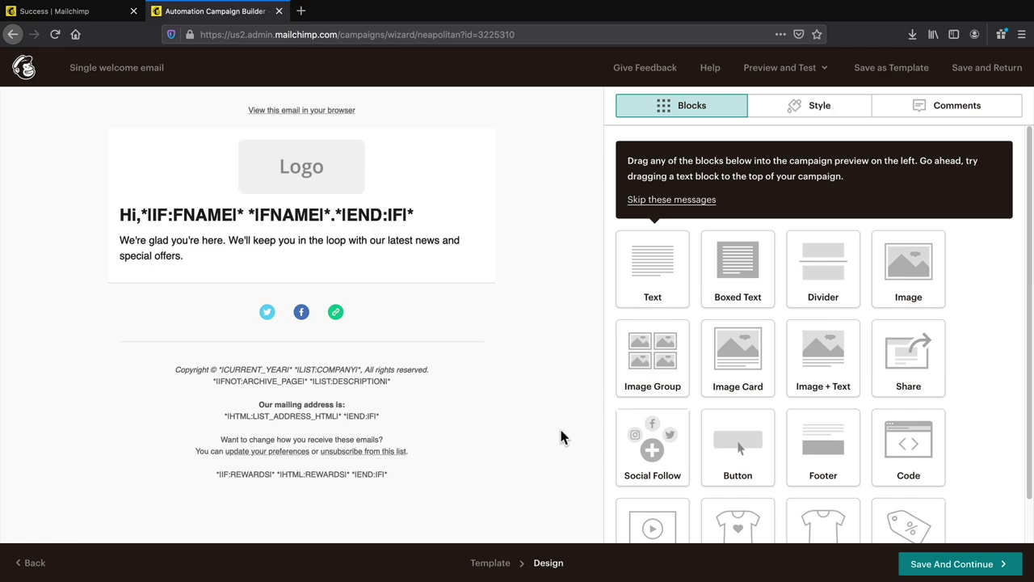
- Replace the body paragraph with 'Its about time, you did the right thing. Welcome and expect great things' and save the design
left_click(310, 217)
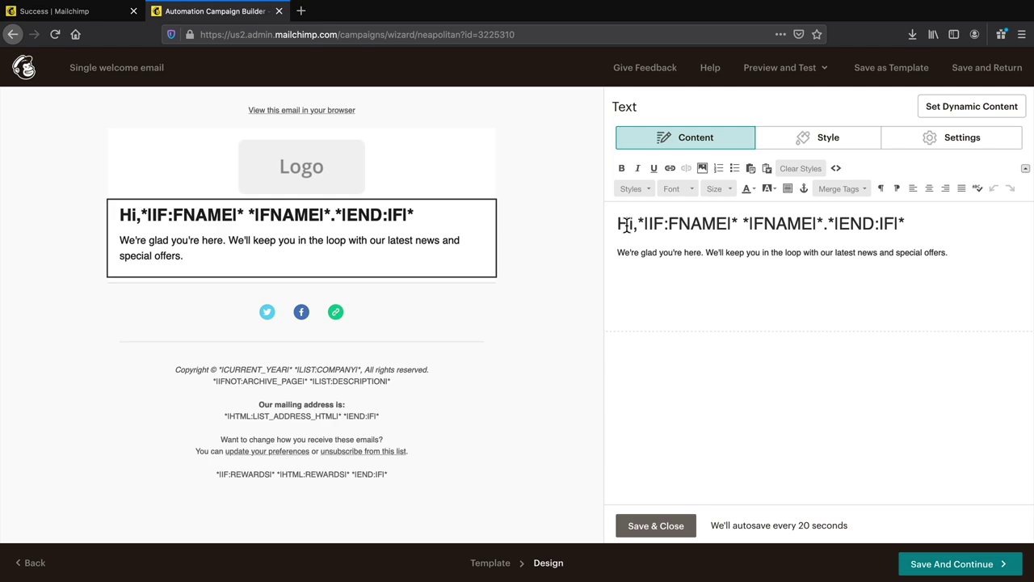
left_click_drag(619, 224, 880, 226)
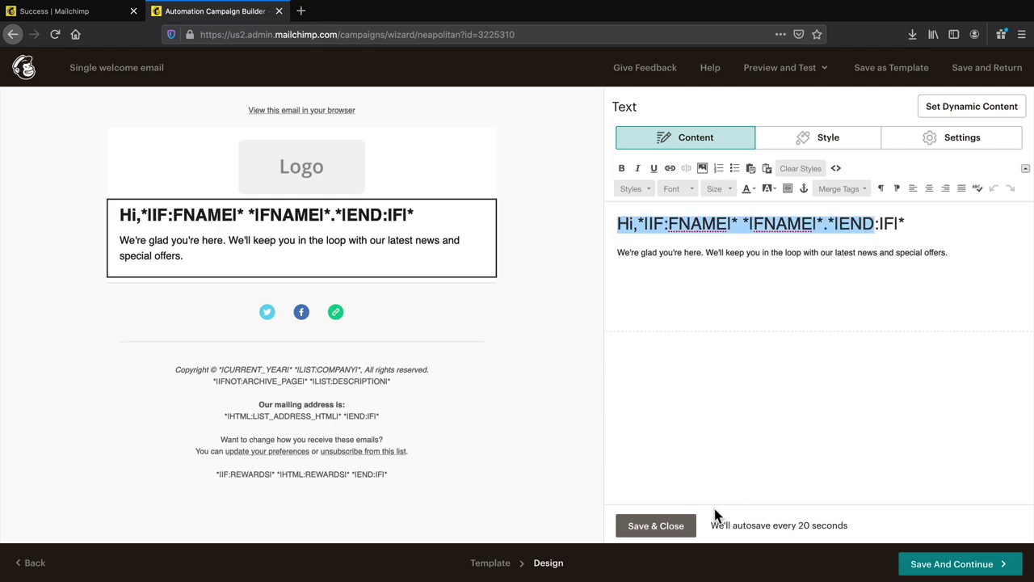
left_click(655, 527)
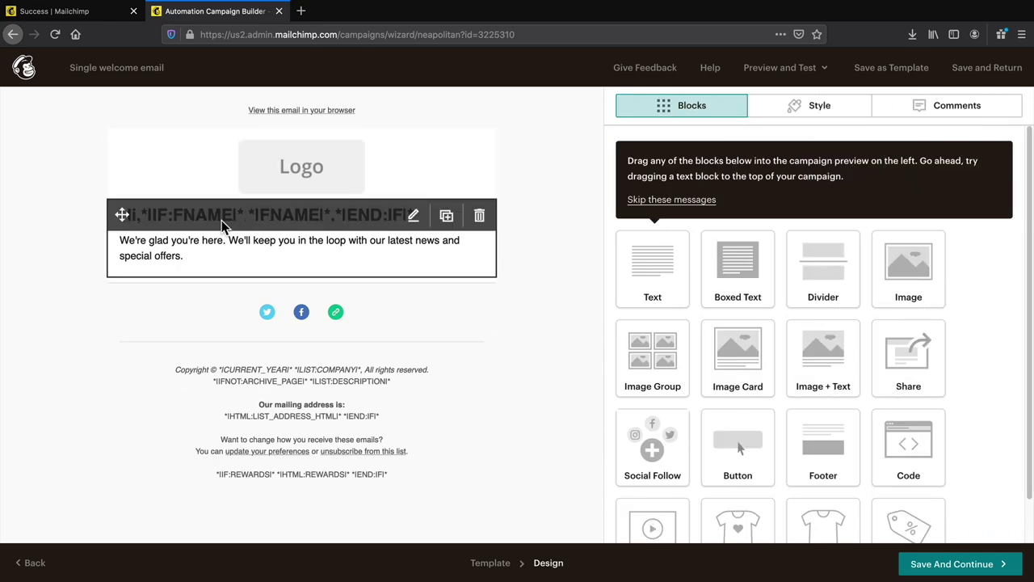
left_click(284, 171)
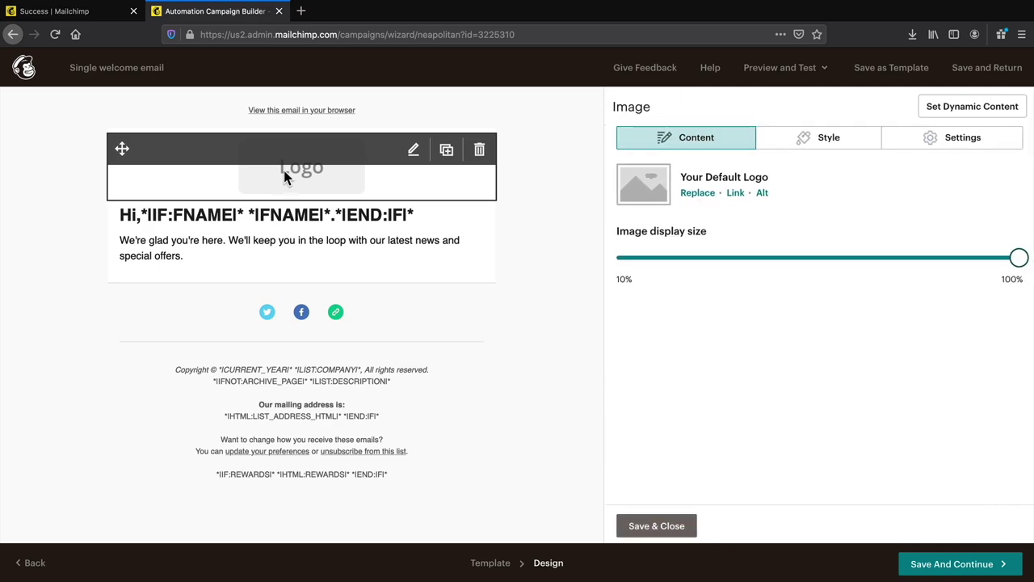
left_click(350, 238)
left_click_drag(958, 252, 616, 249)
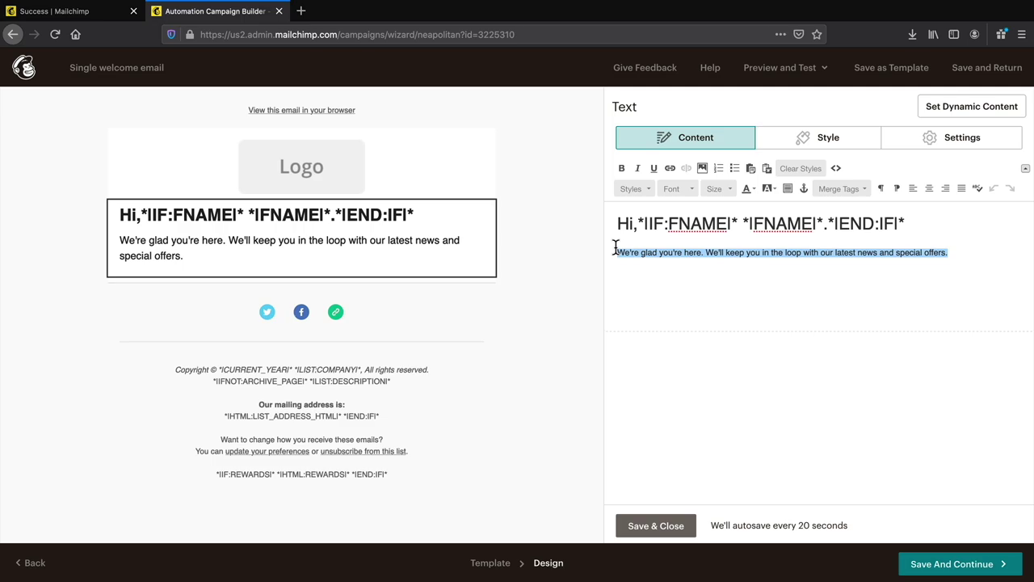
type("Mts about time, you did ")
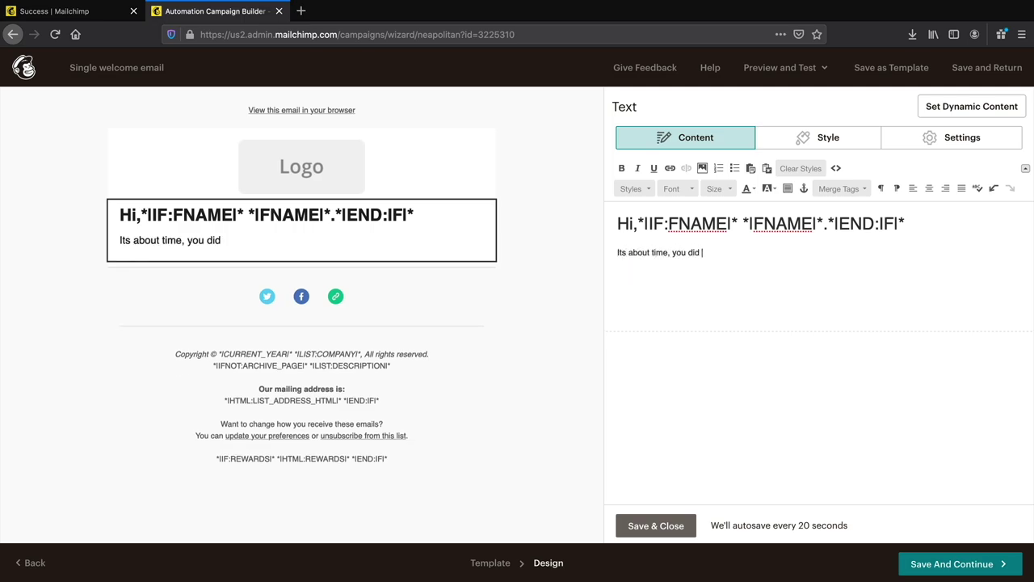
type("the right thing. Welcome and exp")
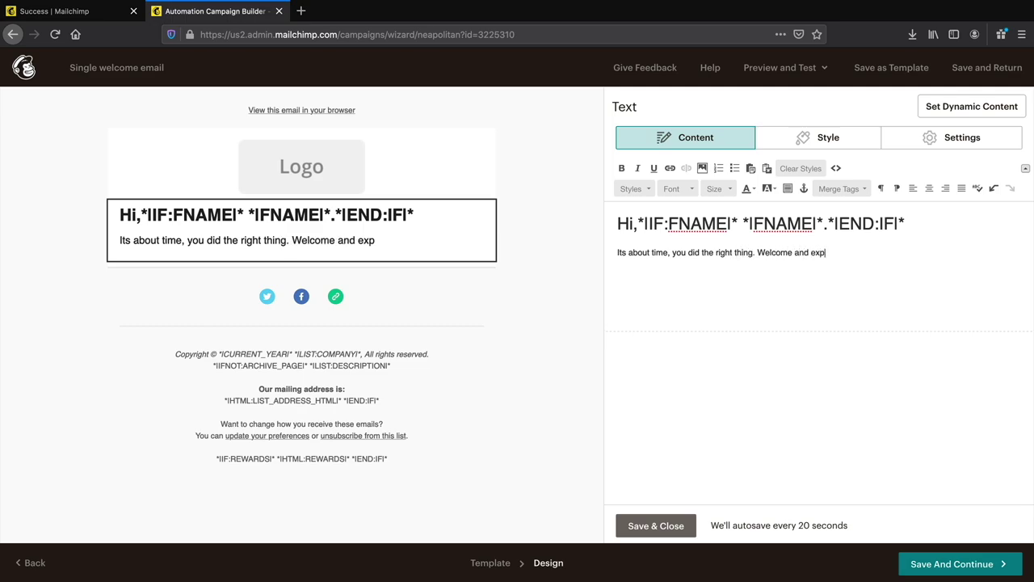
type("ect great things!")
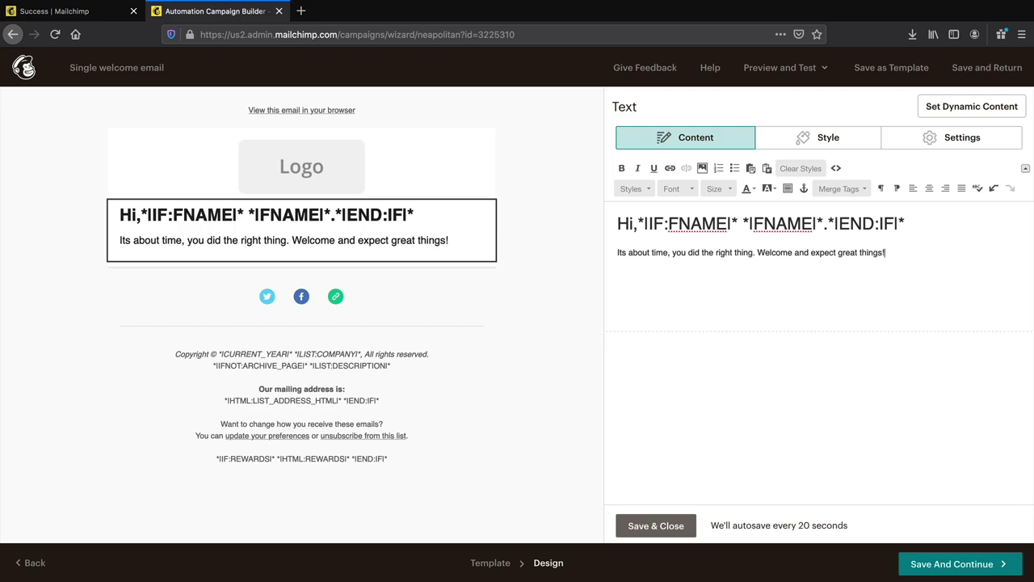
left_click(670, 526)
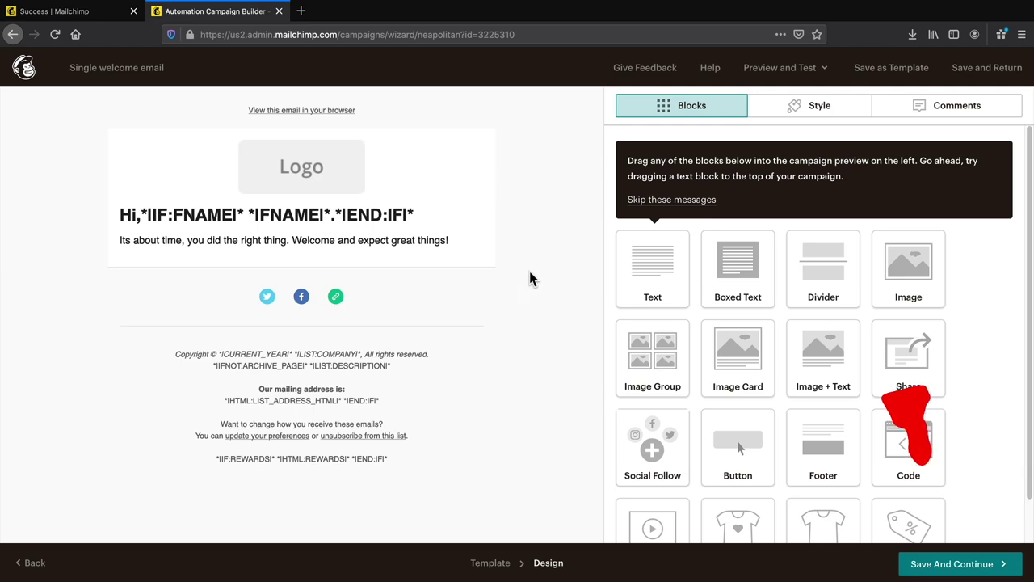
left_click(949, 571)
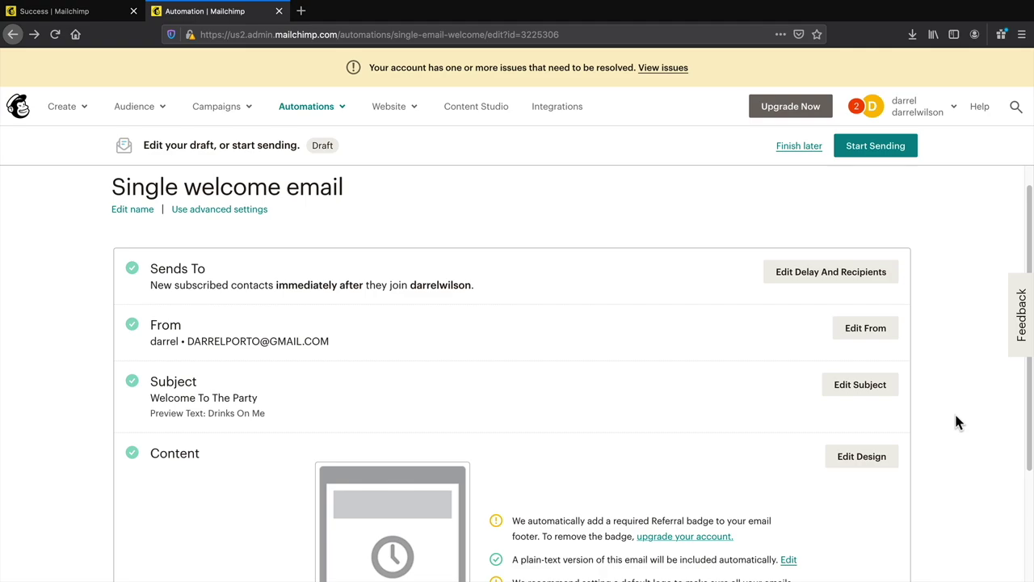
- Start sending the Single welcome email automation and confirm with Start Now
left_click(889, 146)
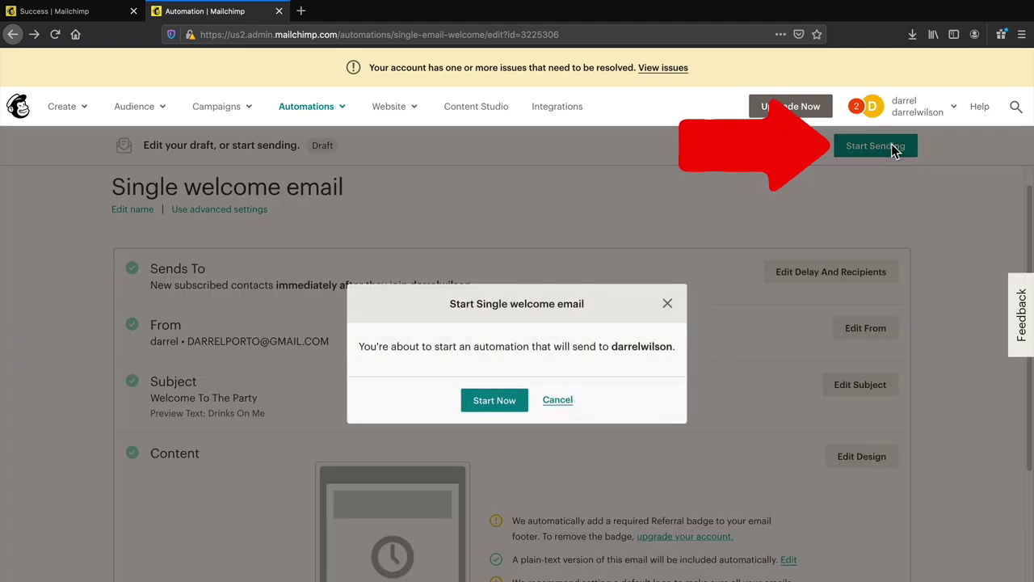
left_click(495, 400)
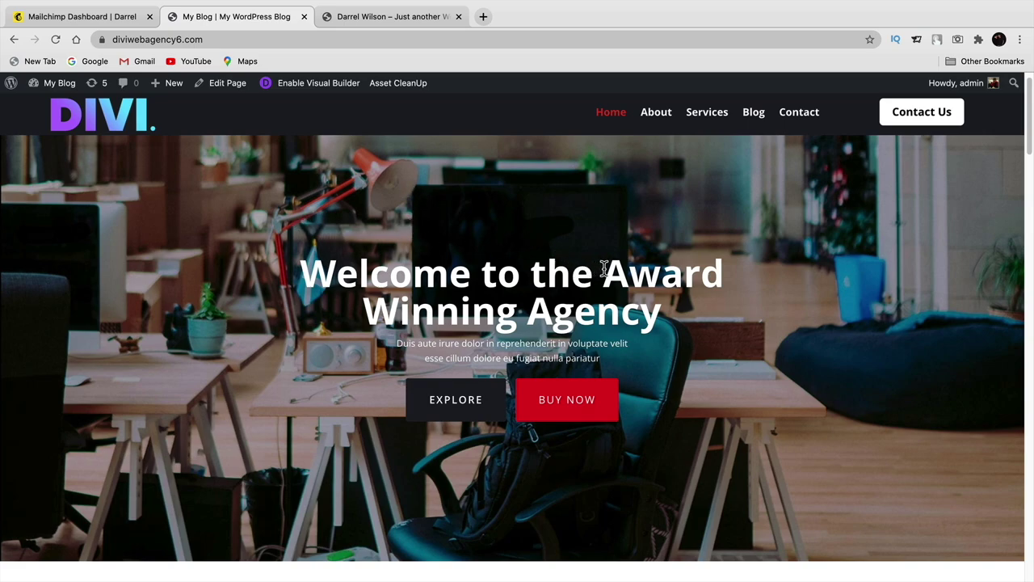
- Open the 10 Amazing Divi Features post from the Blog page, scroll through it, then return to the Mailchimp dashboard
left_click(757, 119)
scroll(535, 296, "down", 2)
scroll(535, 296, "down", 1)
left_click(531, 335)
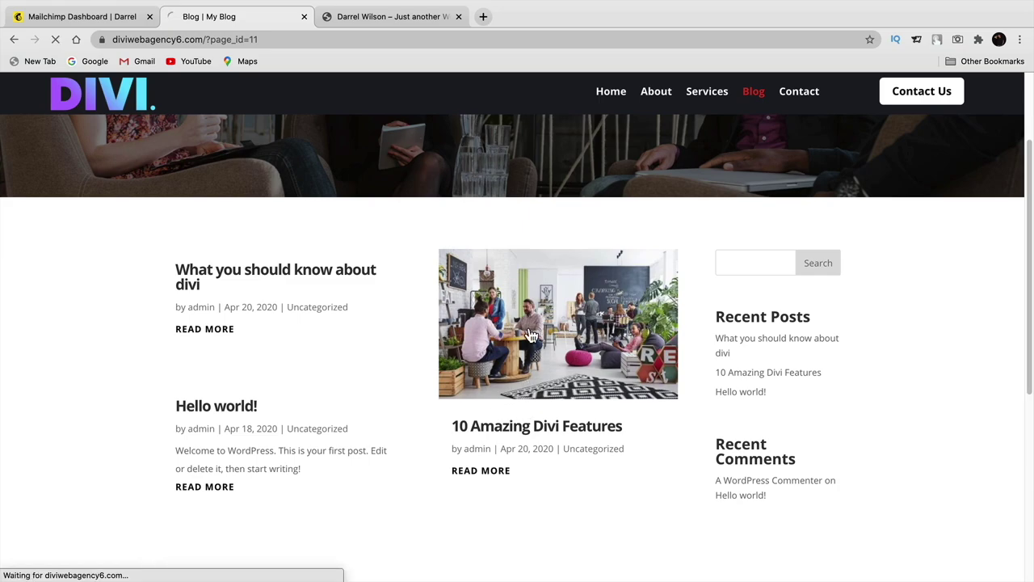
scroll(531, 335, "down", 10)
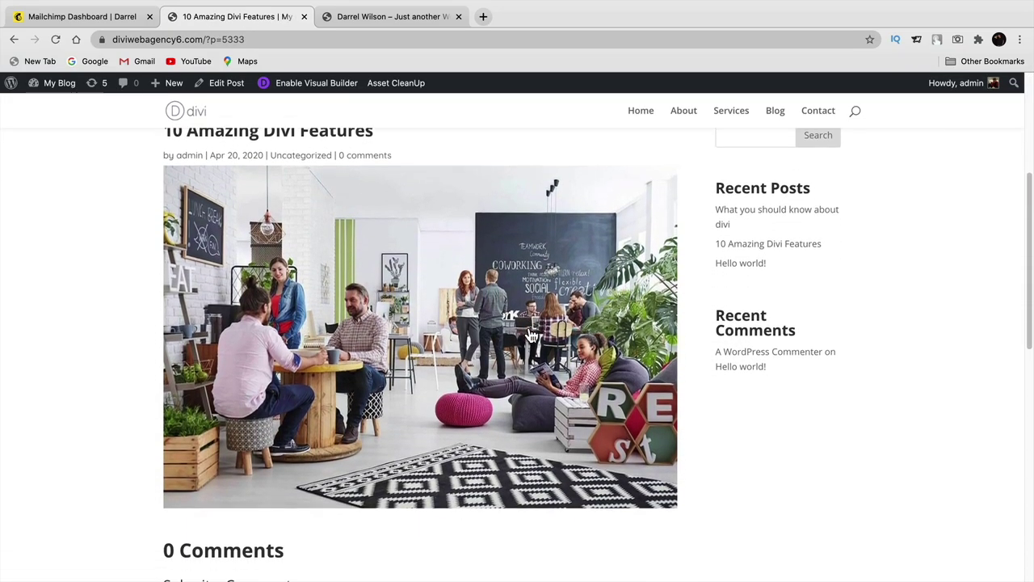
scroll(531, 335, "down", 3)
scroll(530, 335, "up", 7)
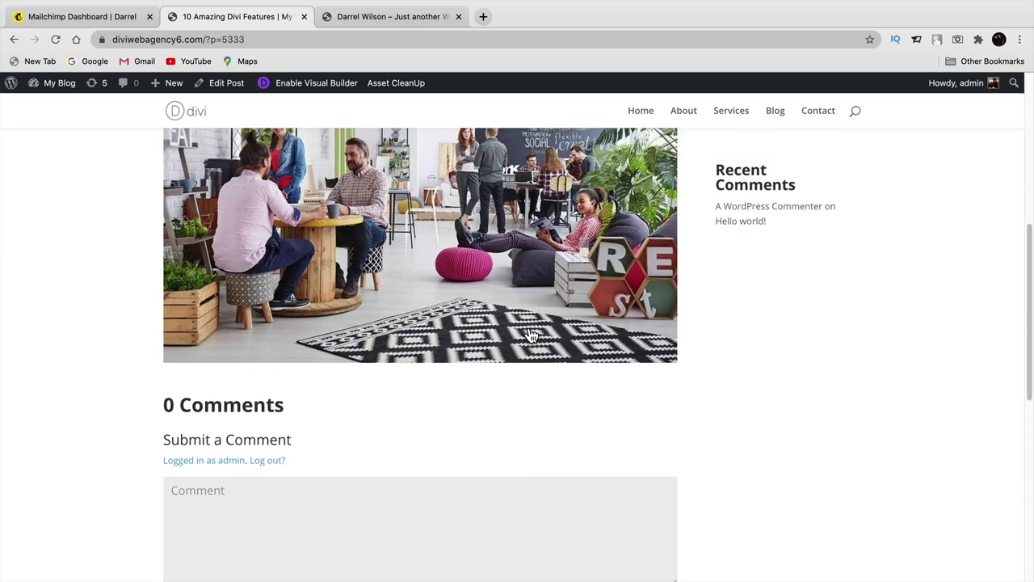
scroll(531, 335, "up", 2)
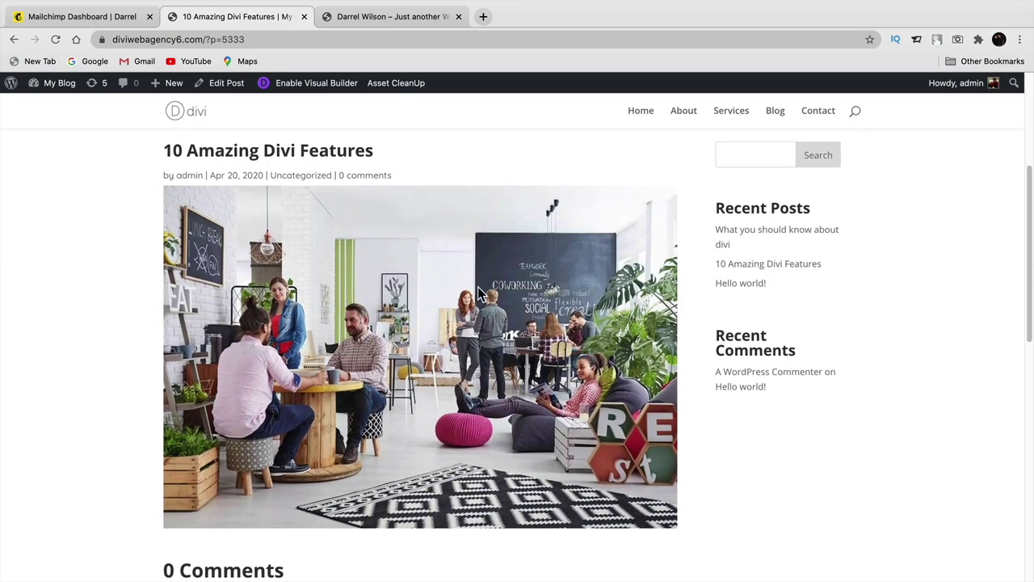
left_click(85, 22)
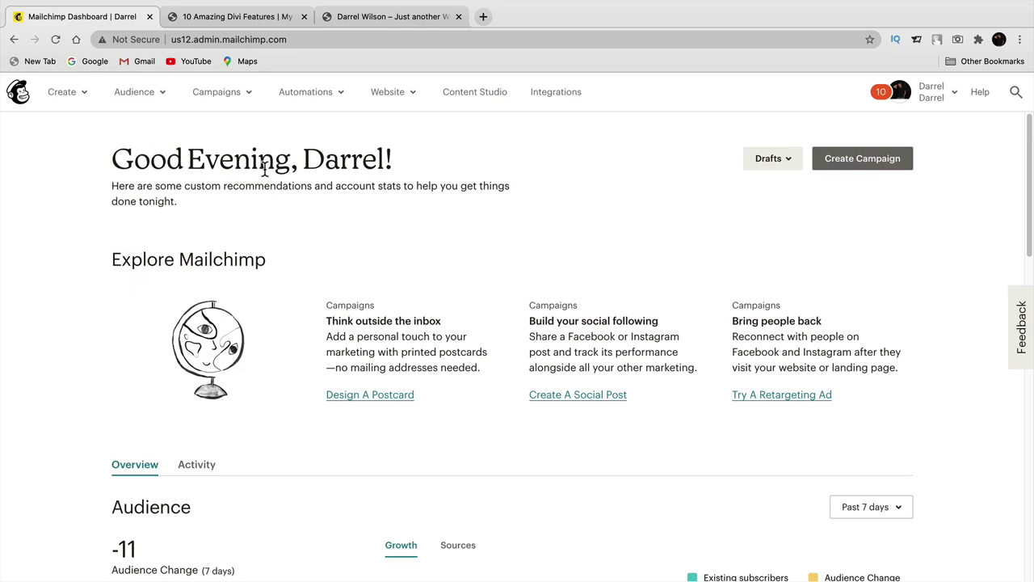
- Open the Embedded forms code page from Audience > Signup forms
left_click(162, 92)
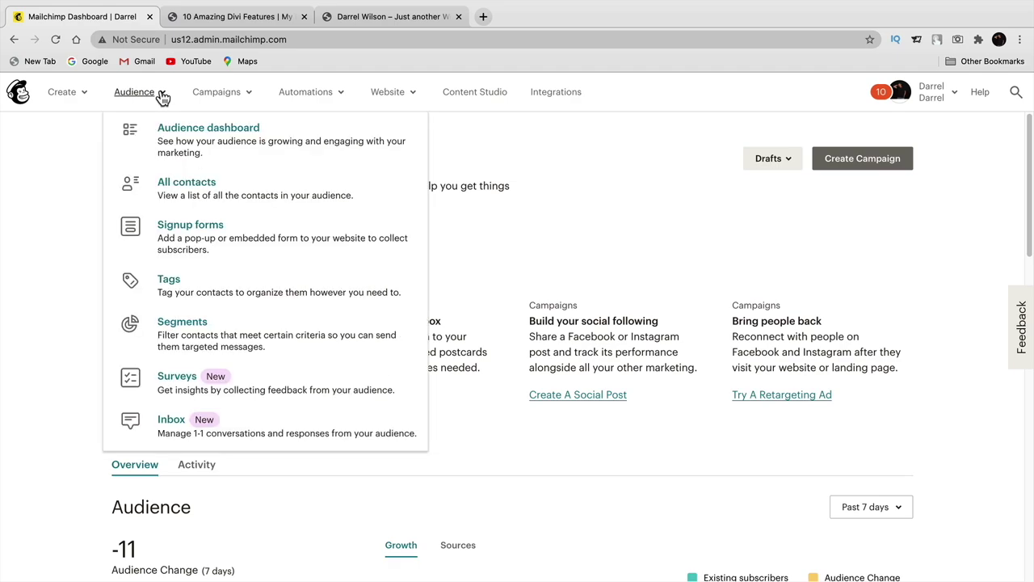
left_click(192, 233)
scroll(364, 289, "down", 3)
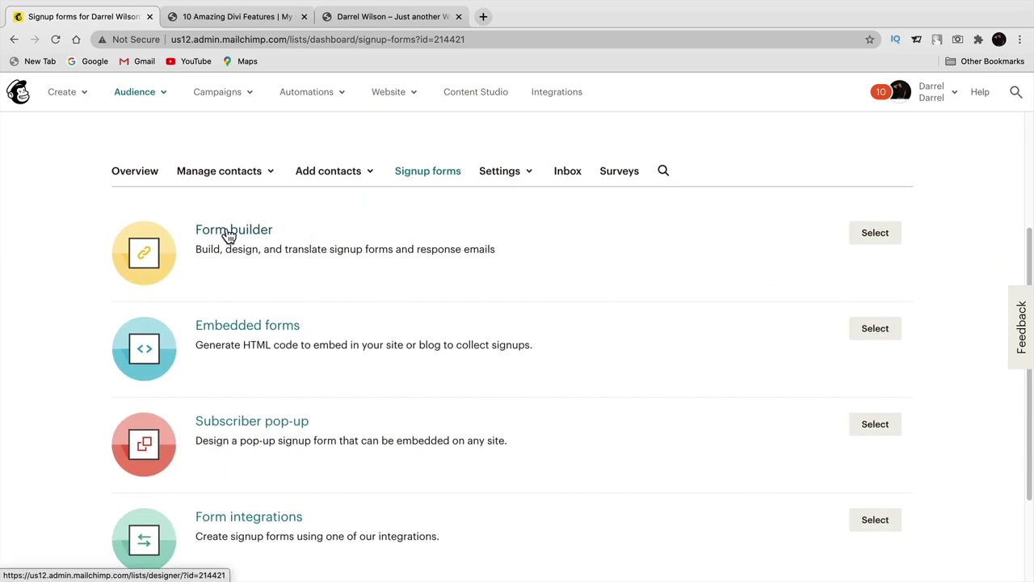
scroll(233, 325, "down", 1)
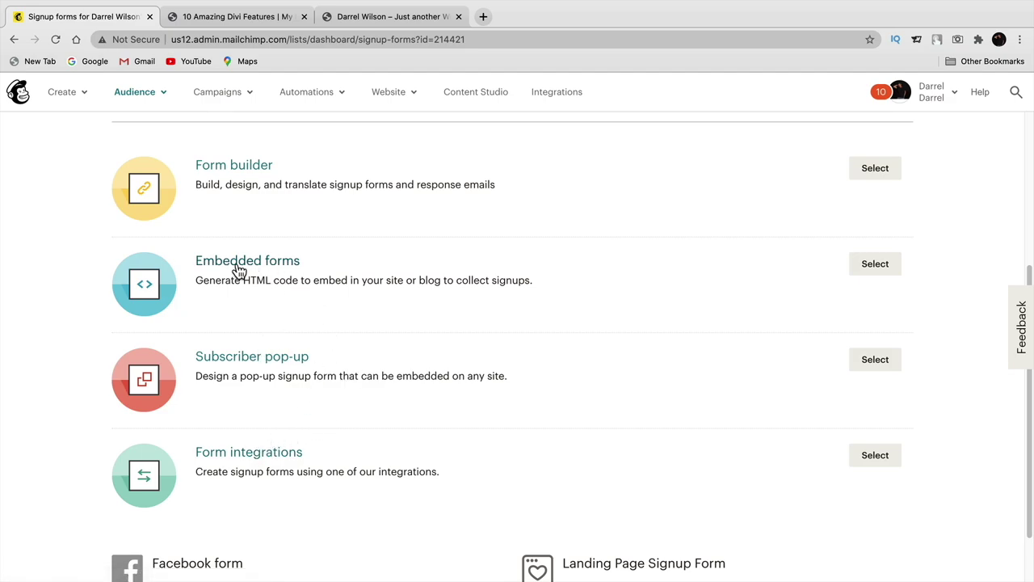
left_click(872, 263)
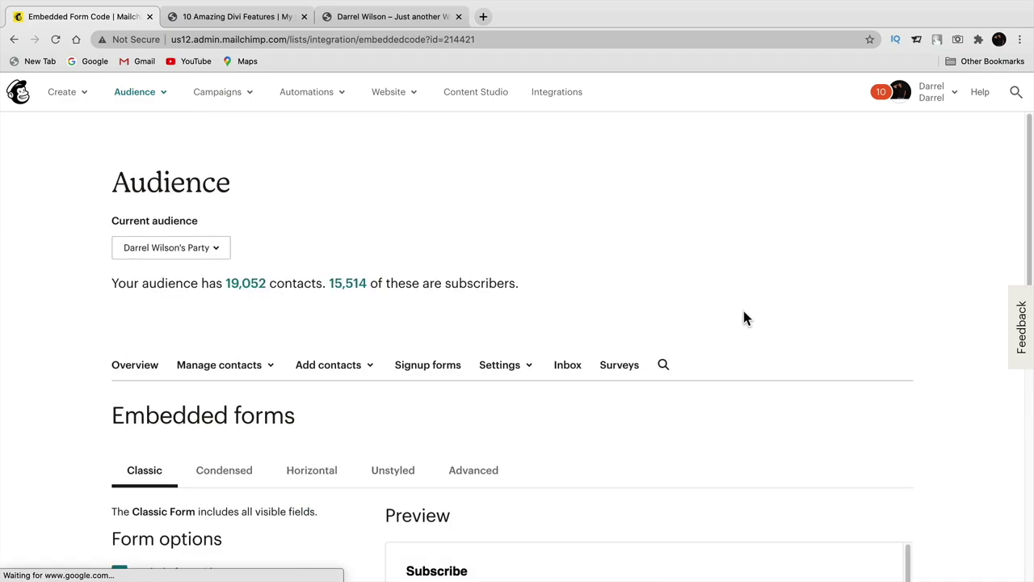
scroll(741, 315, "down", 3)
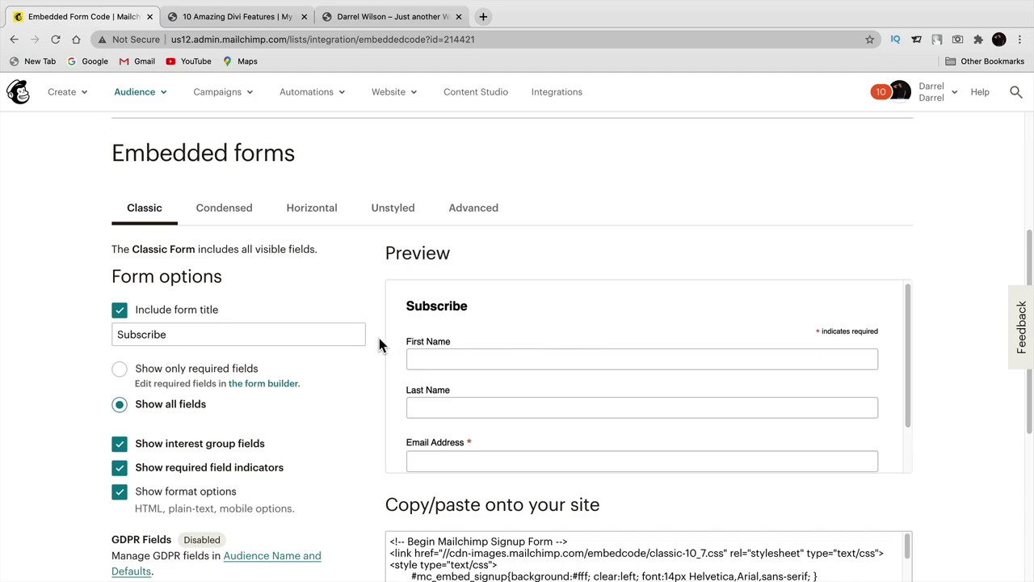
scroll(384, 338, "down", 1)
left_click_drag(913, 331, 899, 331)
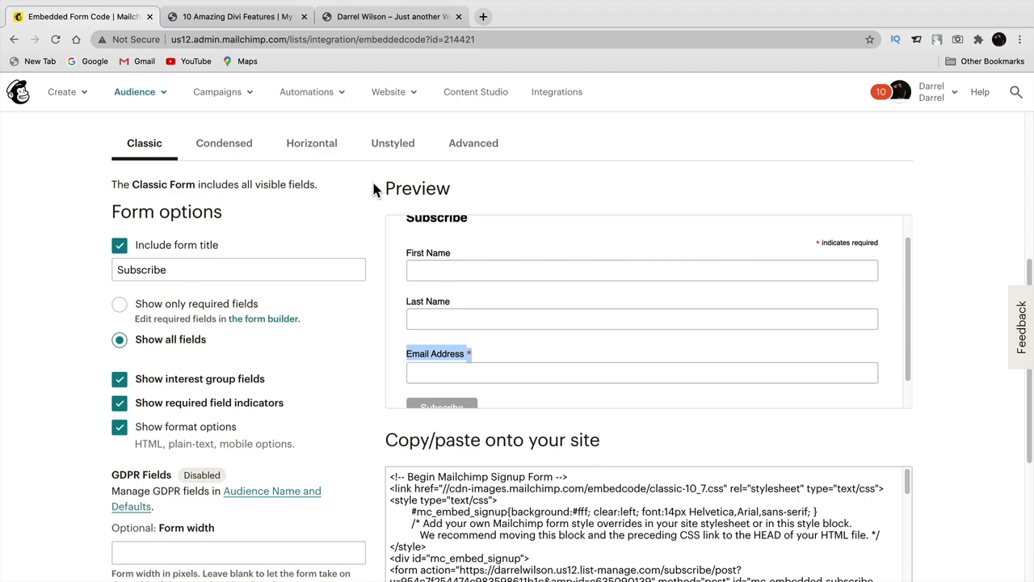
- Compare the Condensed, Horizontal and Unstyled form styles and settle on Classic
left_click(222, 150)
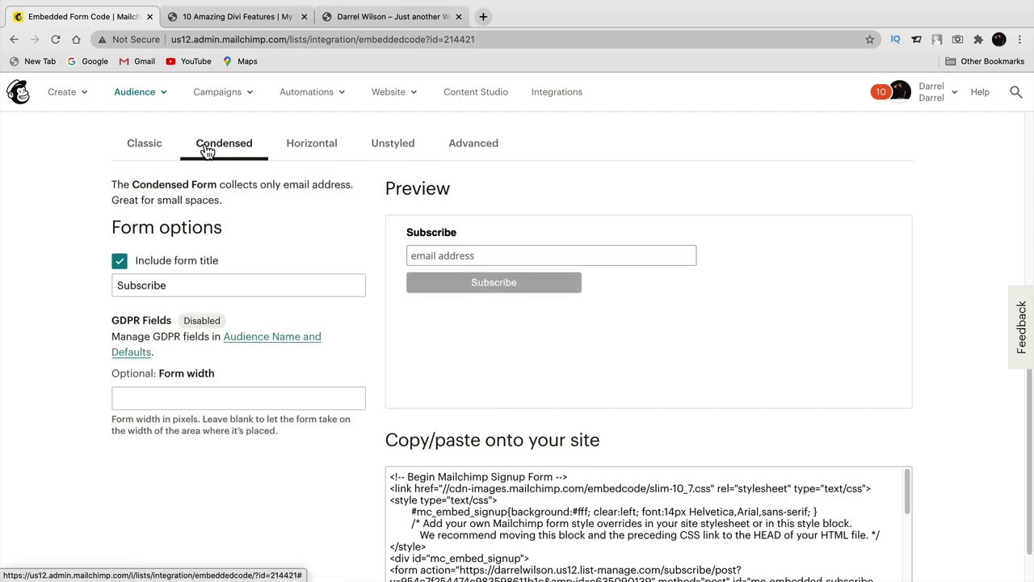
left_click(318, 154)
left_click(393, 155)
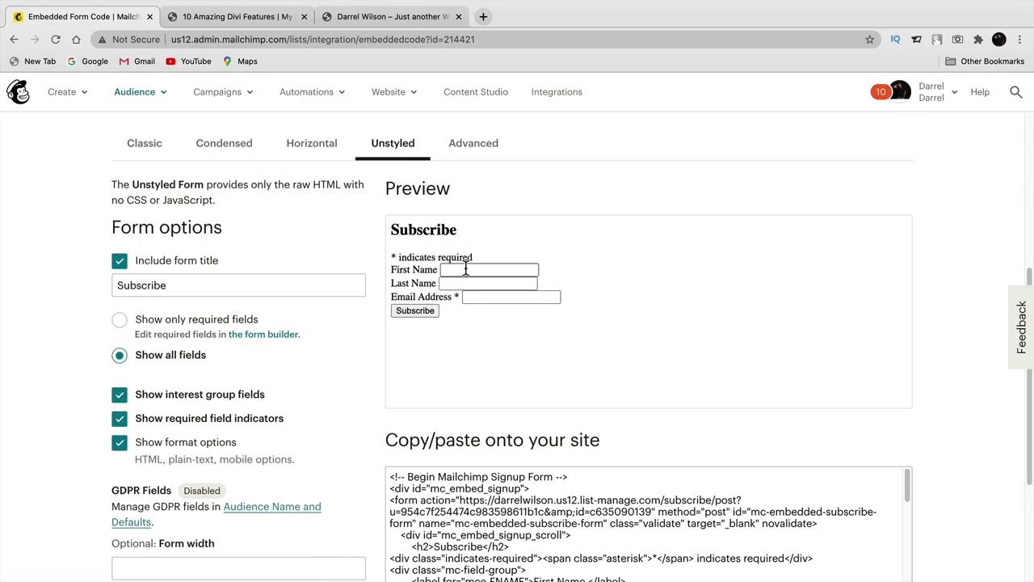
left_click(478, 148)
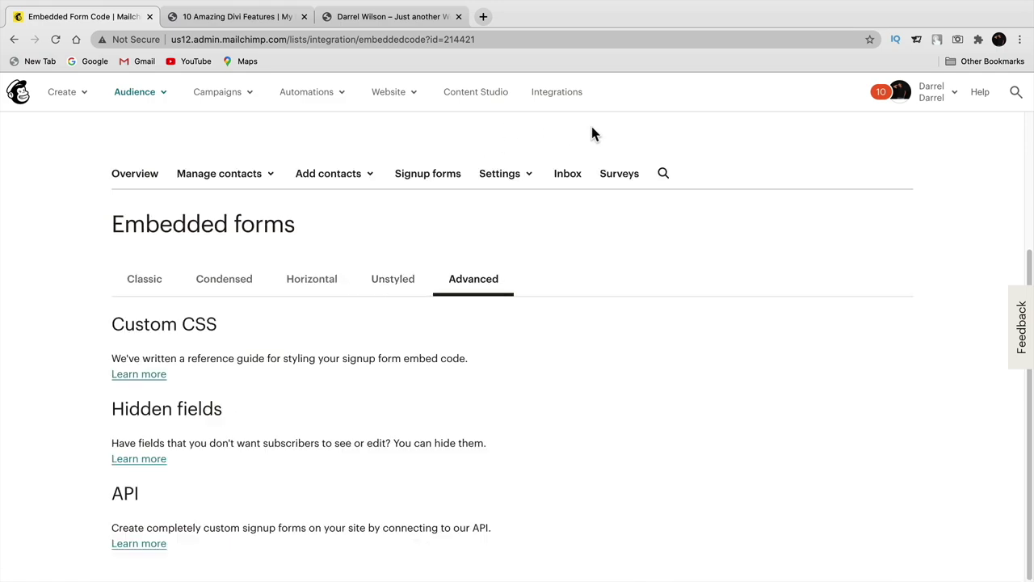
left_click(307, 282)
left_click(388, 283)
scroll(476, 378, "down", 1)
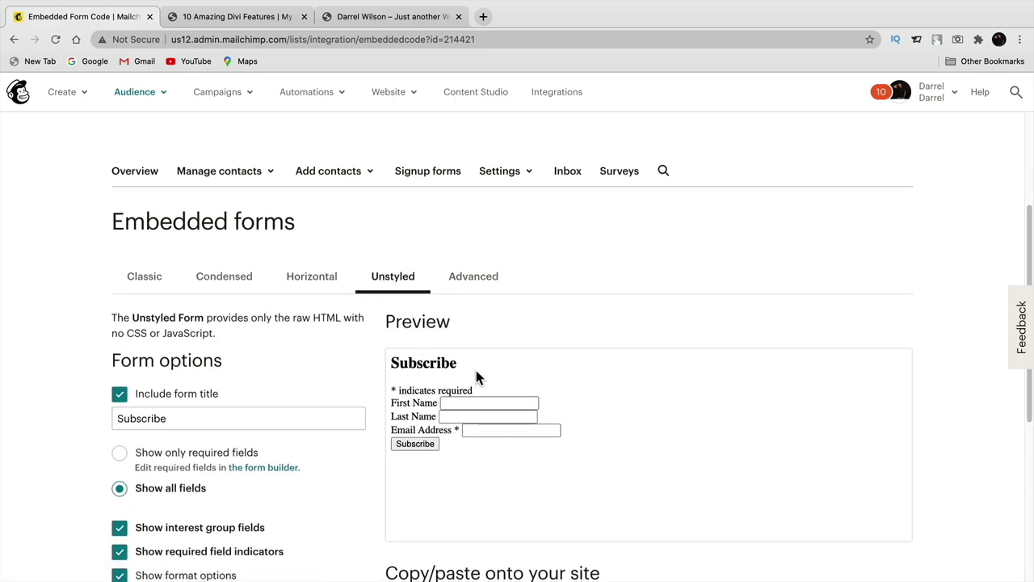
left_click(235, 281)
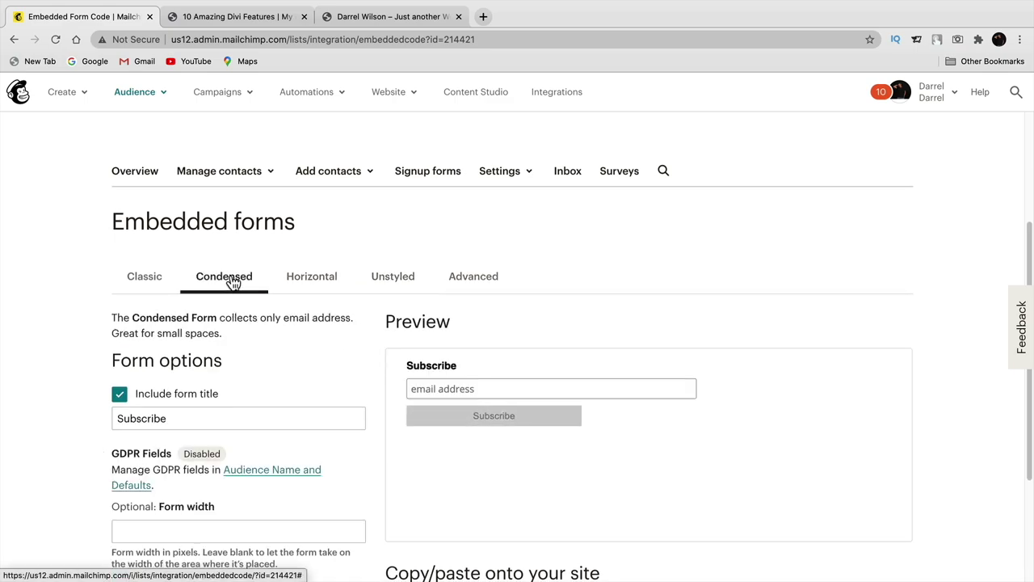
left_click(161, 283)
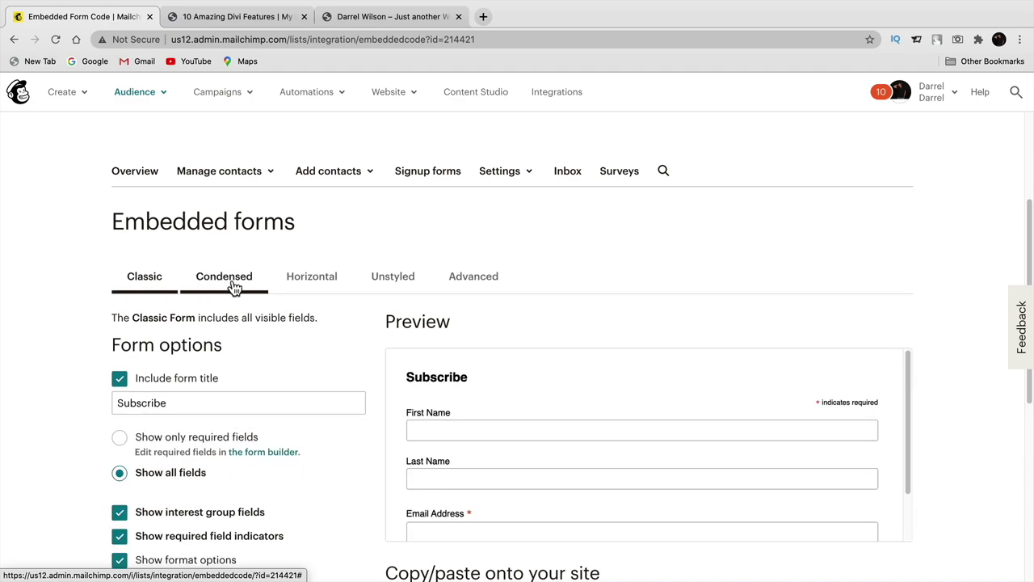
left_click(310, 280)
left_click(149, 278)
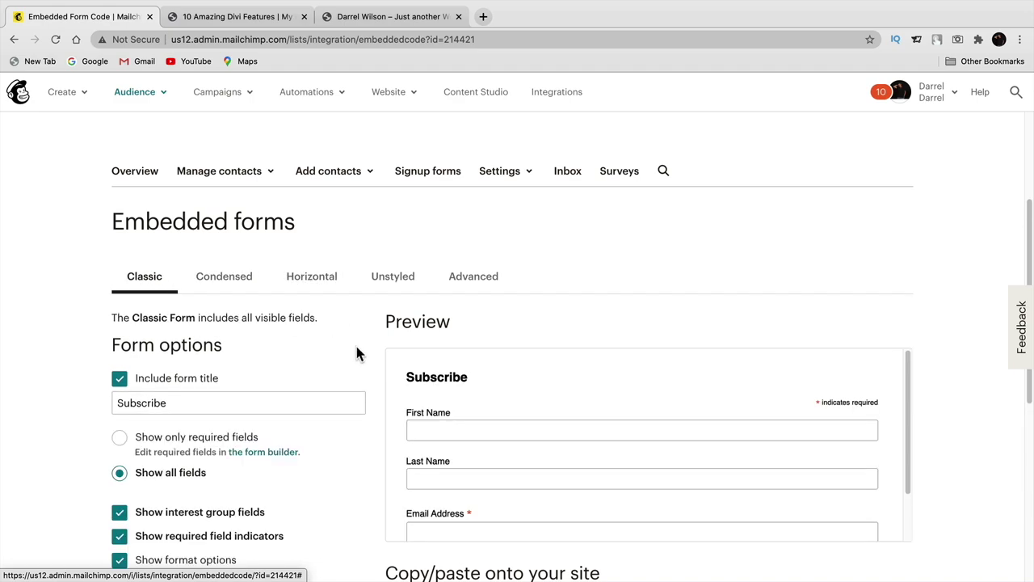
- Turn off required field indicators and copy the generated embed code
scroll(355, 353, "down", 2)
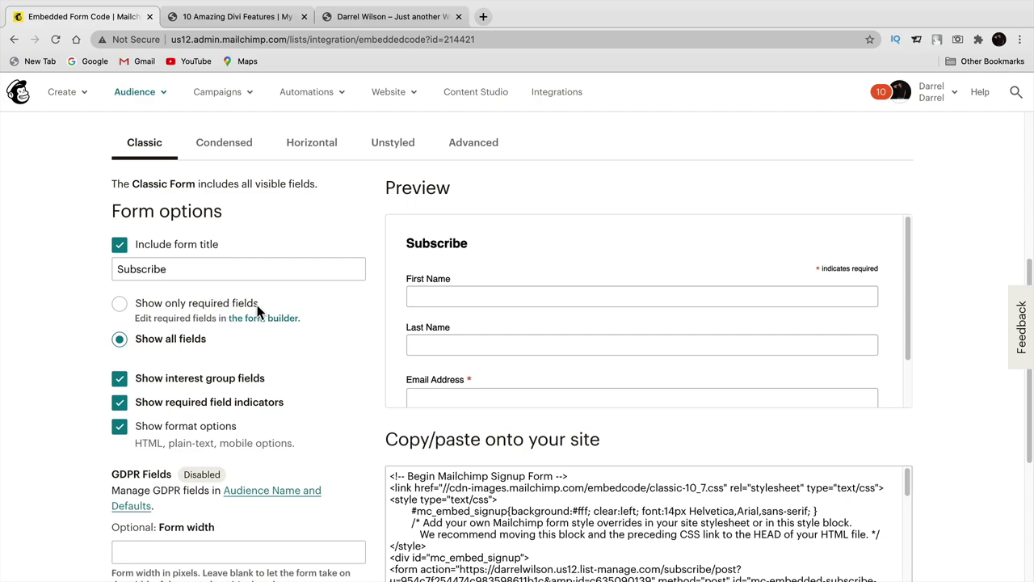
scroll(450, 329, "down", 1)
scroll(451, 327, "down", 1)
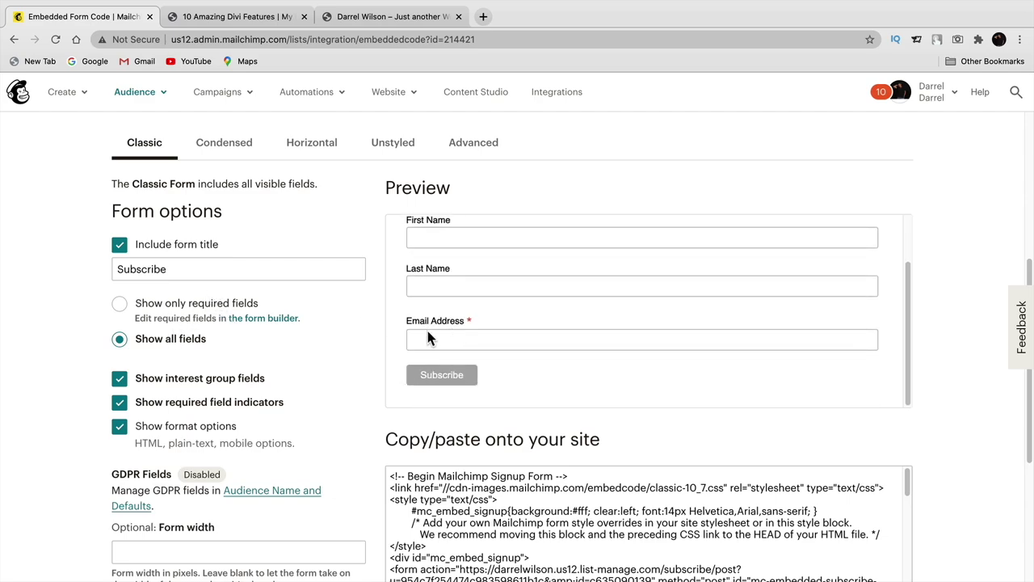
scroll(358, 365, "down", 2)
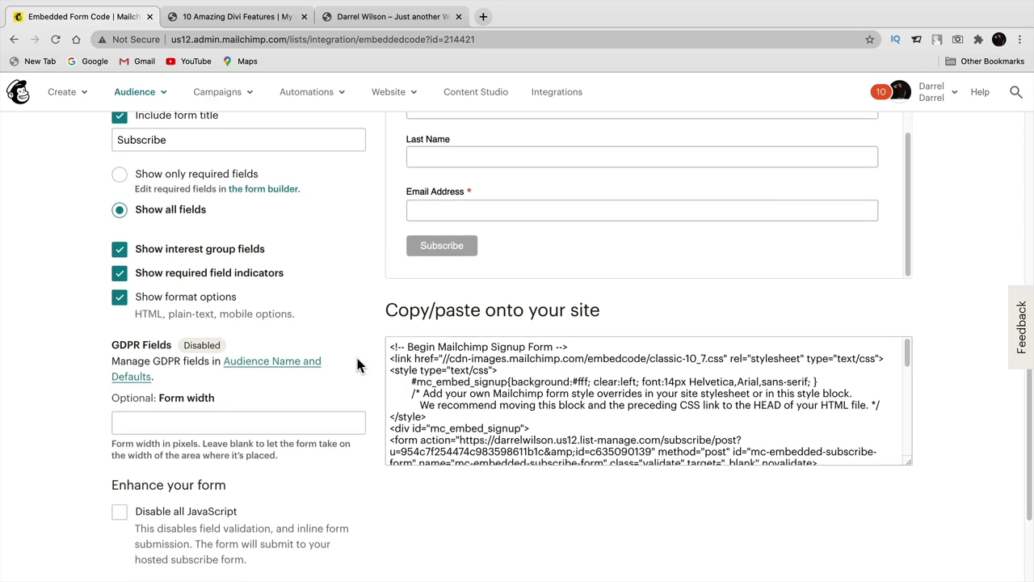
scroll(359, 356, "down", 1)
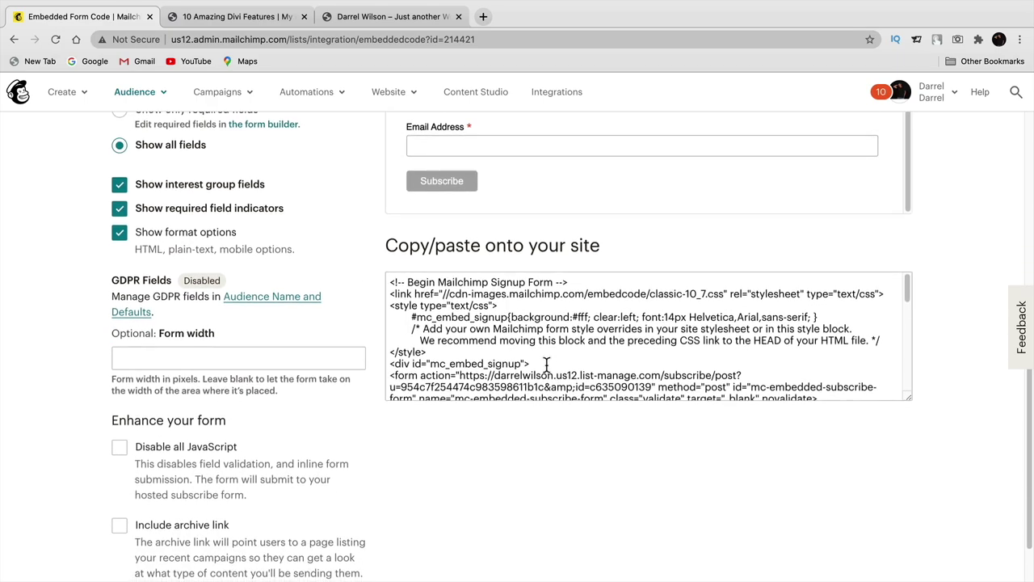
scroll(561, 339, "down", 10)
left_click_drag(533, 393, 344, 221)
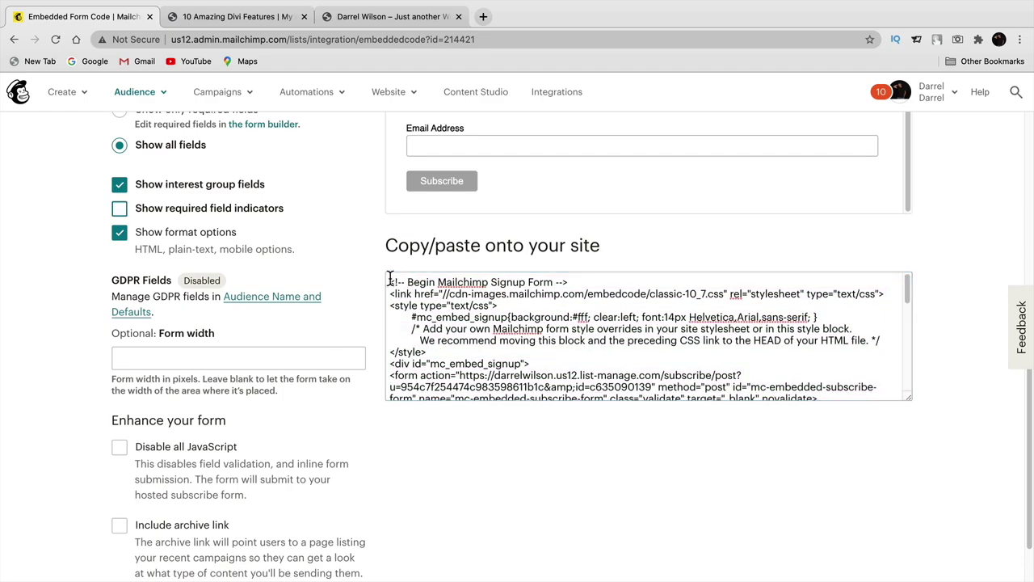
left_click_drag(389, 282, 577, 414)
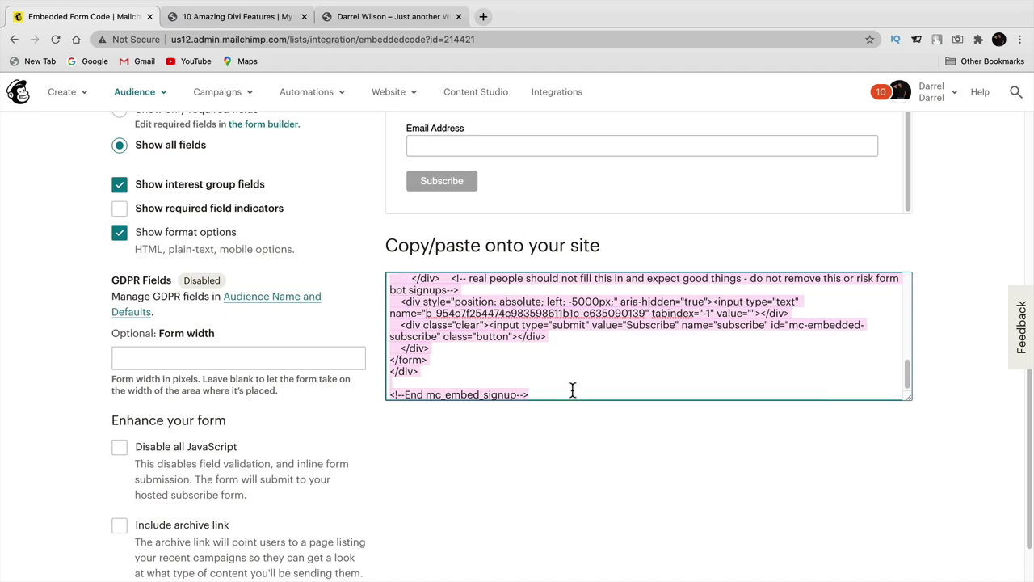
right_click(530, 340)
left_click(553, 415)
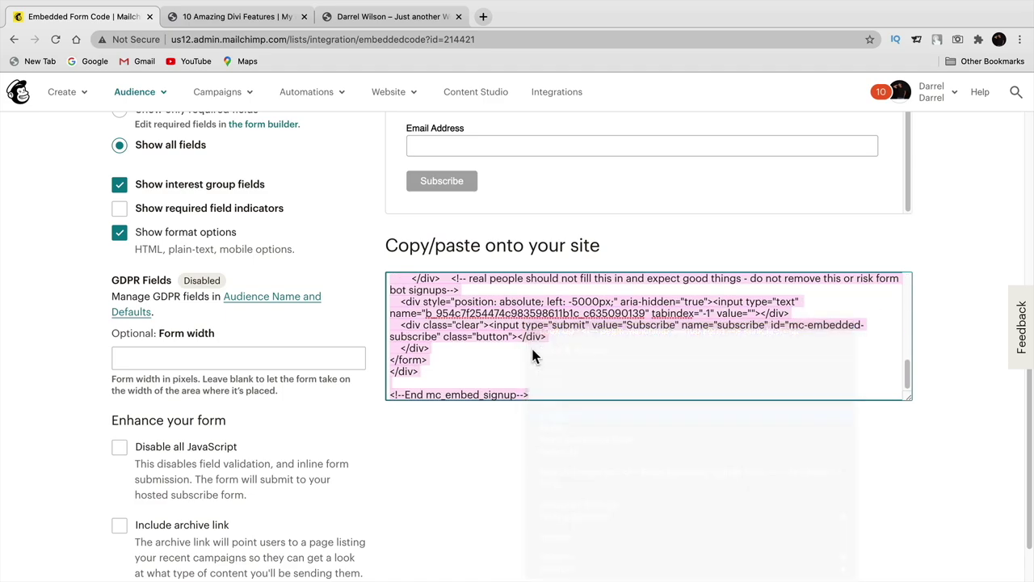
left_click(388, 19)
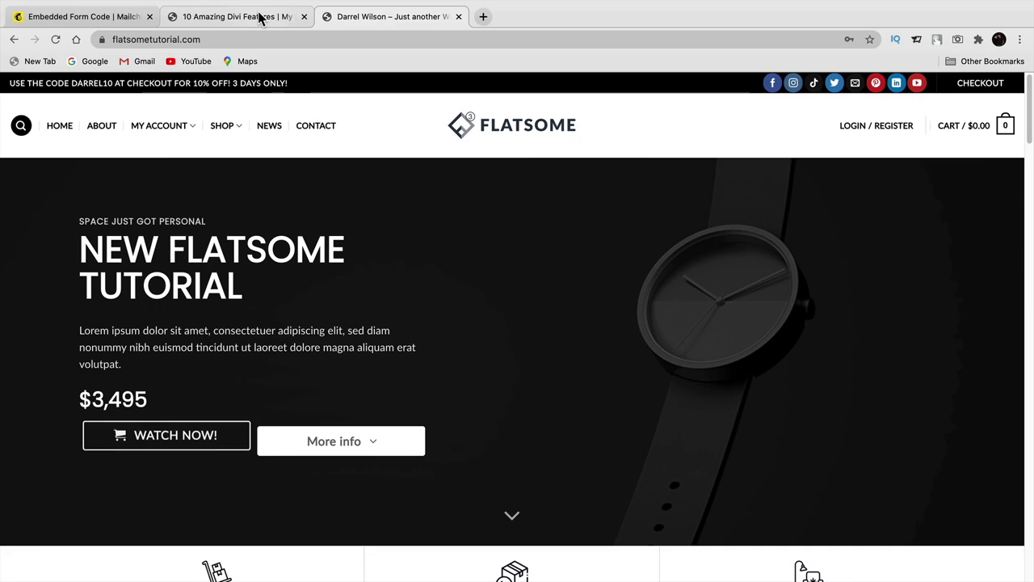
- On the WordPress Widgets page, add a Text widget to the Sidebar
left_click(259, 19)
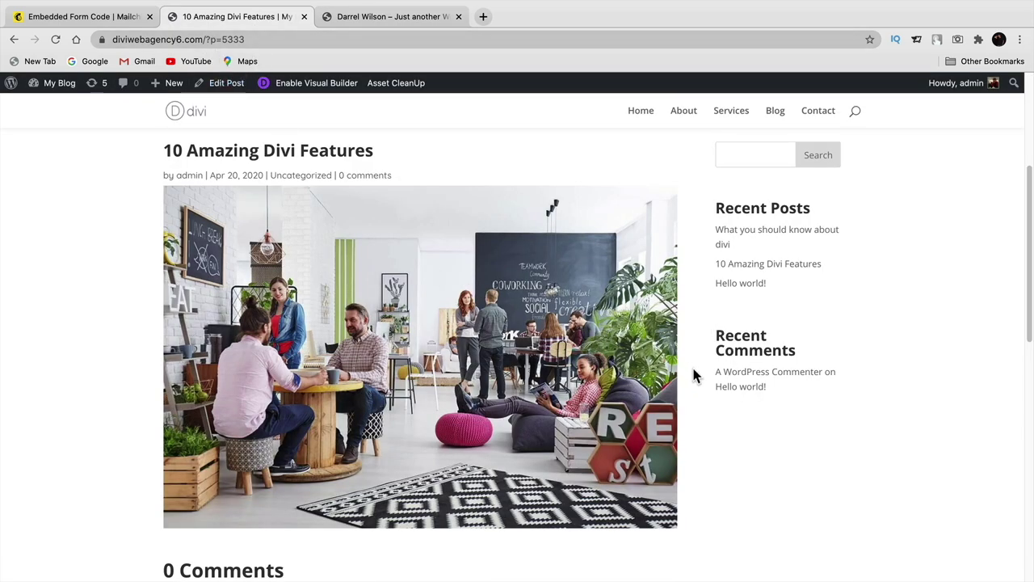
mouse_move(50, 83)
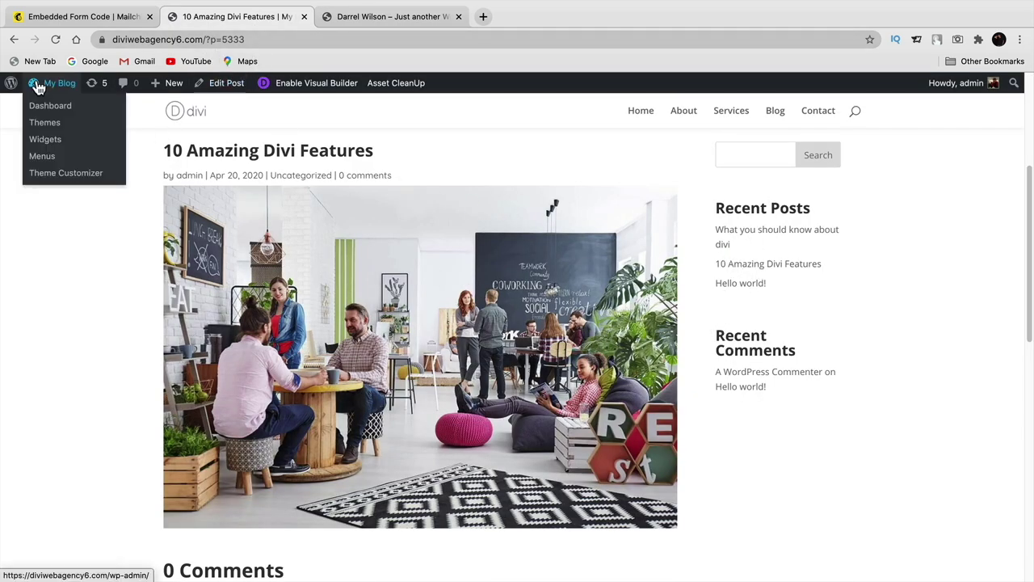
left_click(48, 144)
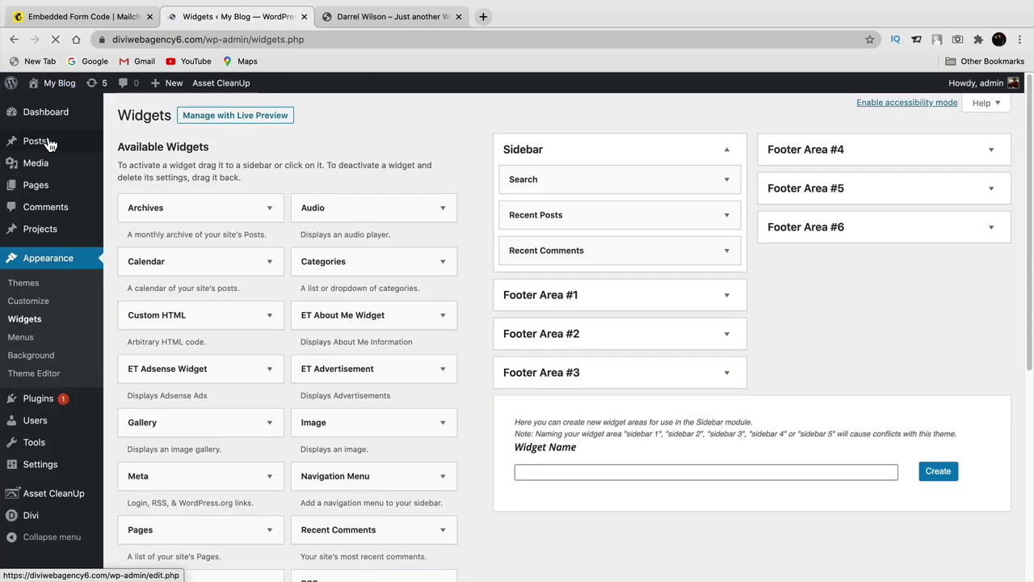
mouse_move(48, 140)
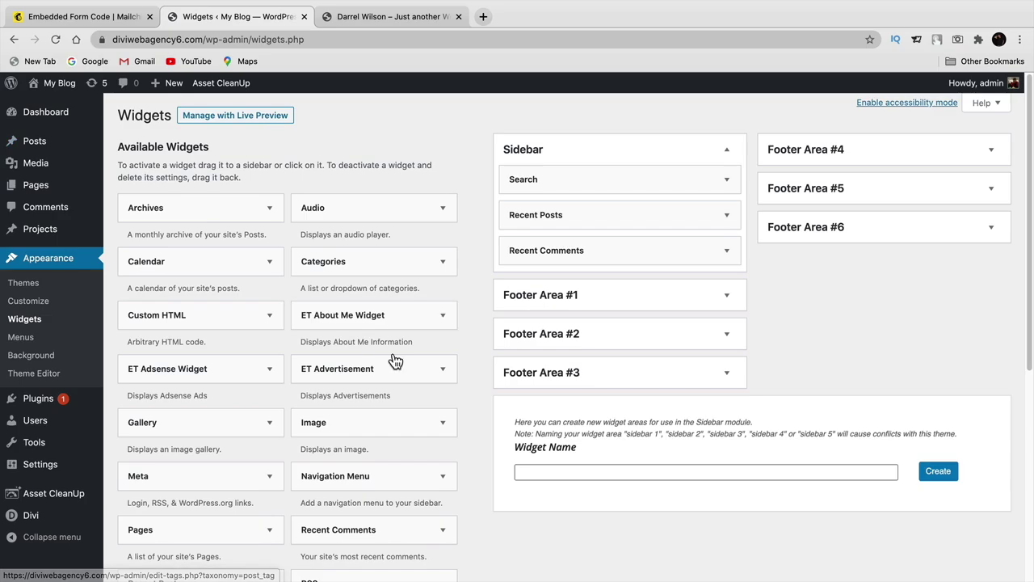
scroll(393, 355, "down", 5)
scroll(369, 345, "up", 1)
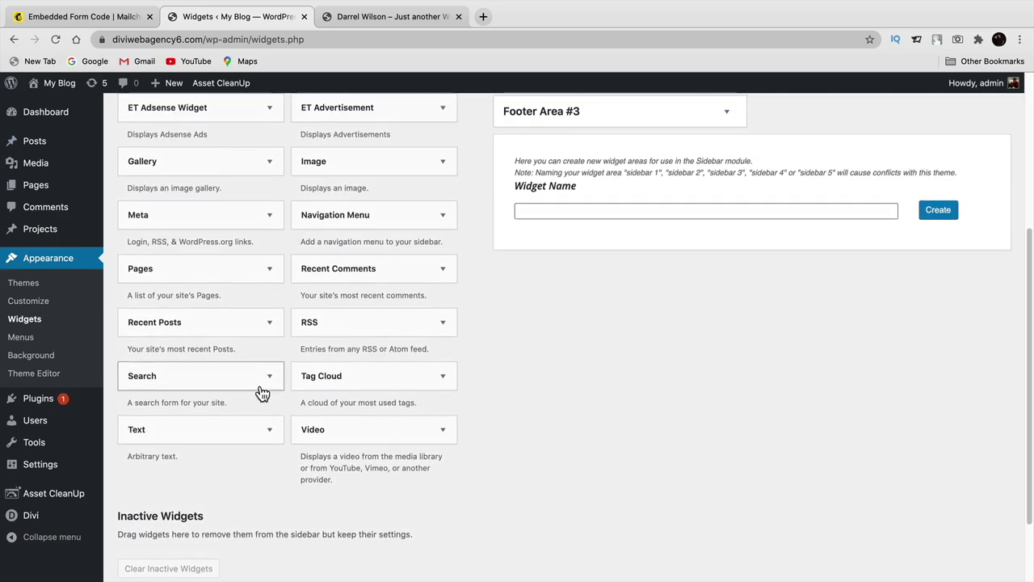
left_click_drag(154, 441, 554, 175)
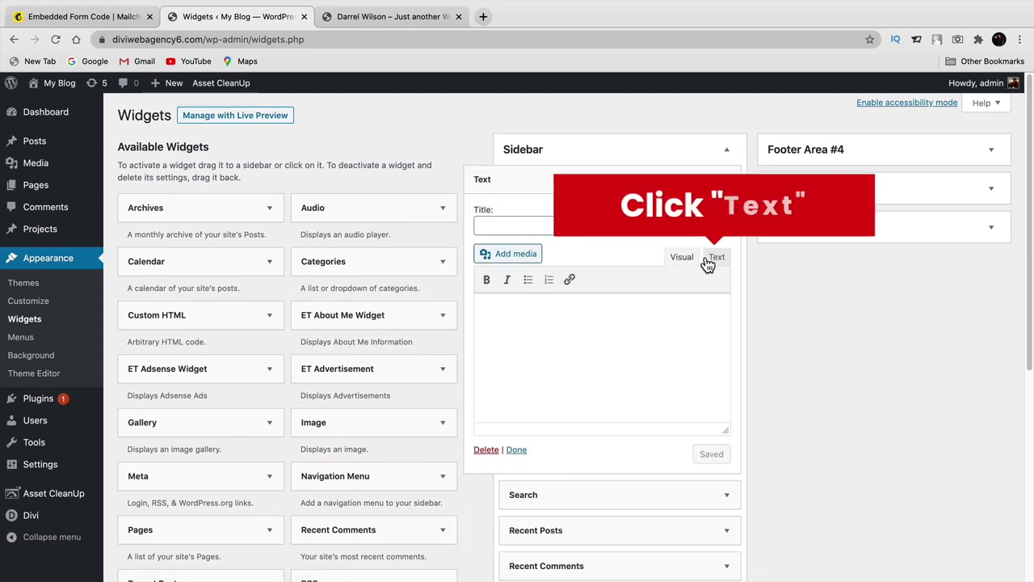
- Paste the Mailchimp form code into the widget's Text tab, title it 'Sign Up For Free Junk', and save
left_click(716, 257)
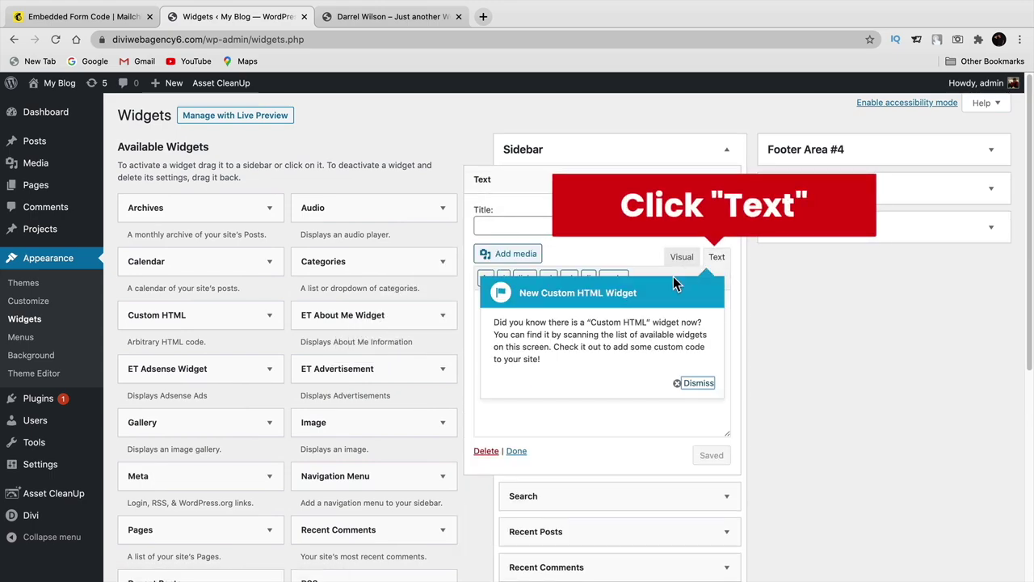
left_click(685, 383)
left_click(500, 314)
right_click(501, 314)
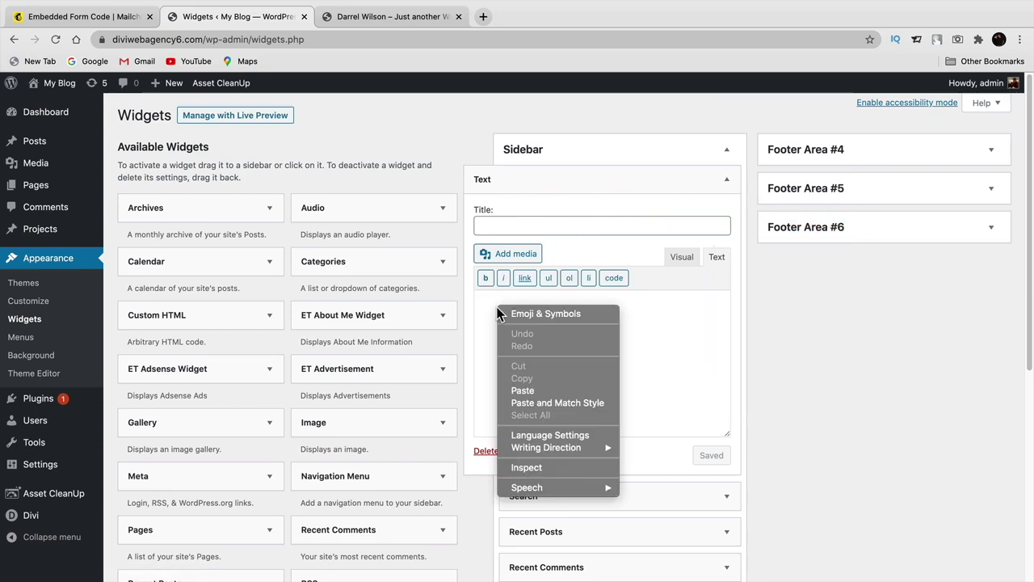
left_click(530, 391)
left_click(584, 227)
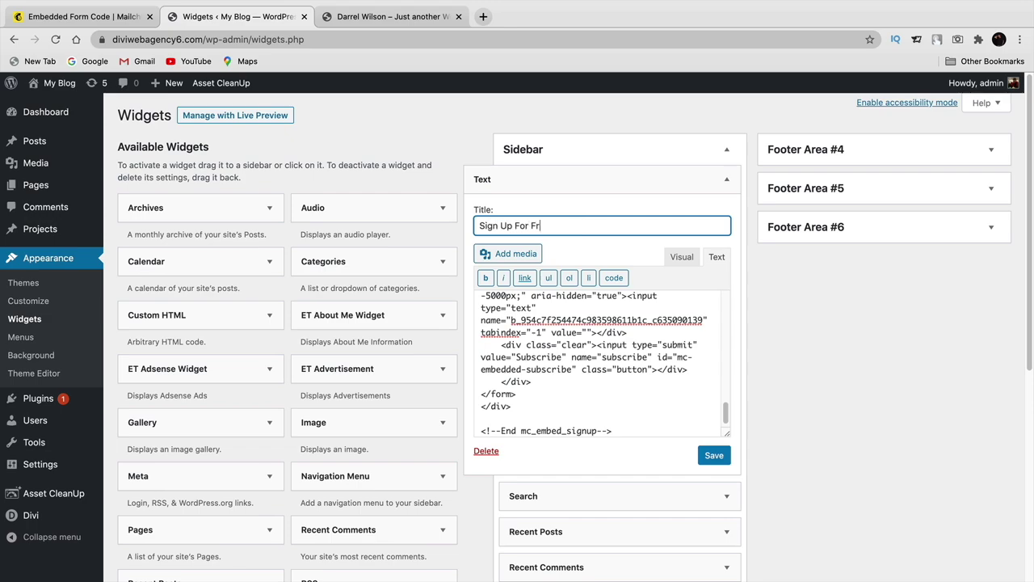
left_click(712, 455)
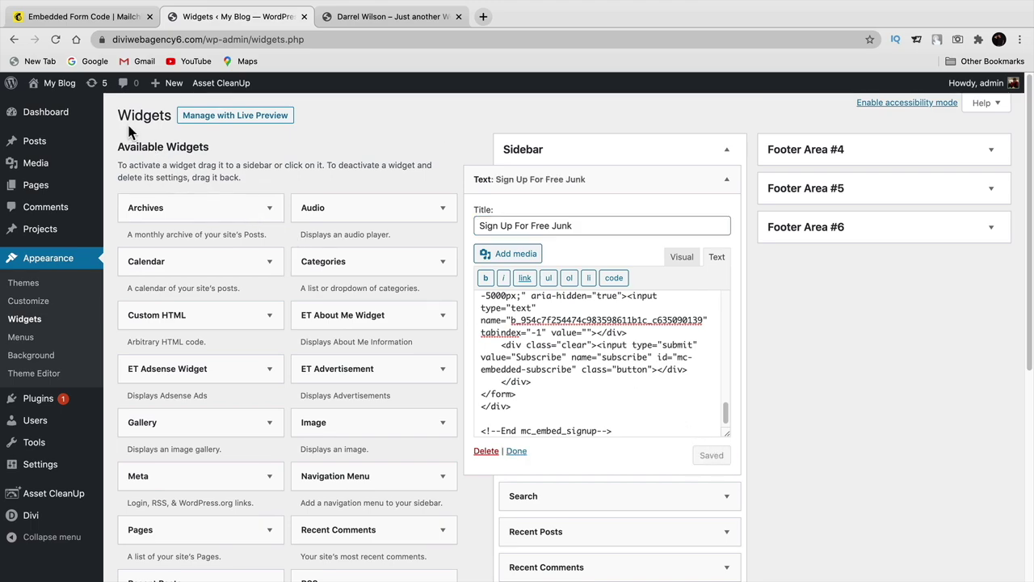
- Visit the live site and open the 10 Amazing Divi Features post from the Blog
mouse_move(55, 82)
left_click(50, 107)
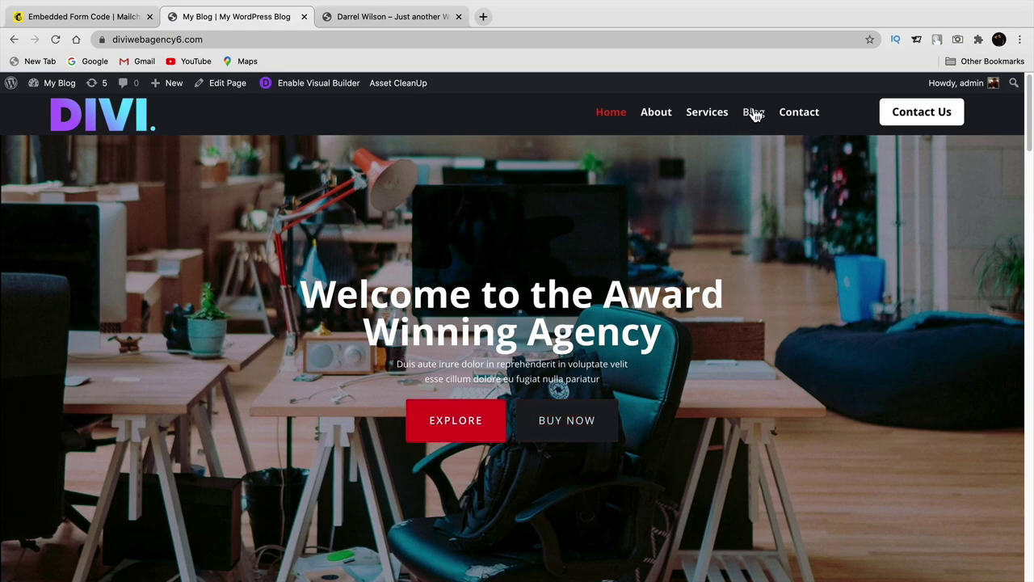
left_click(753, 112)
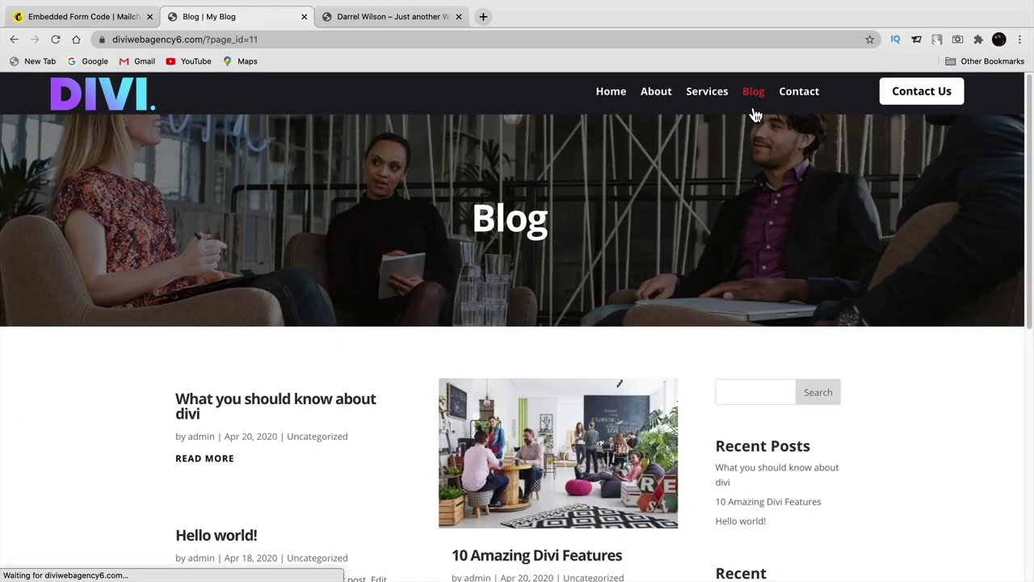
scroll(507, 365, "down", 3)
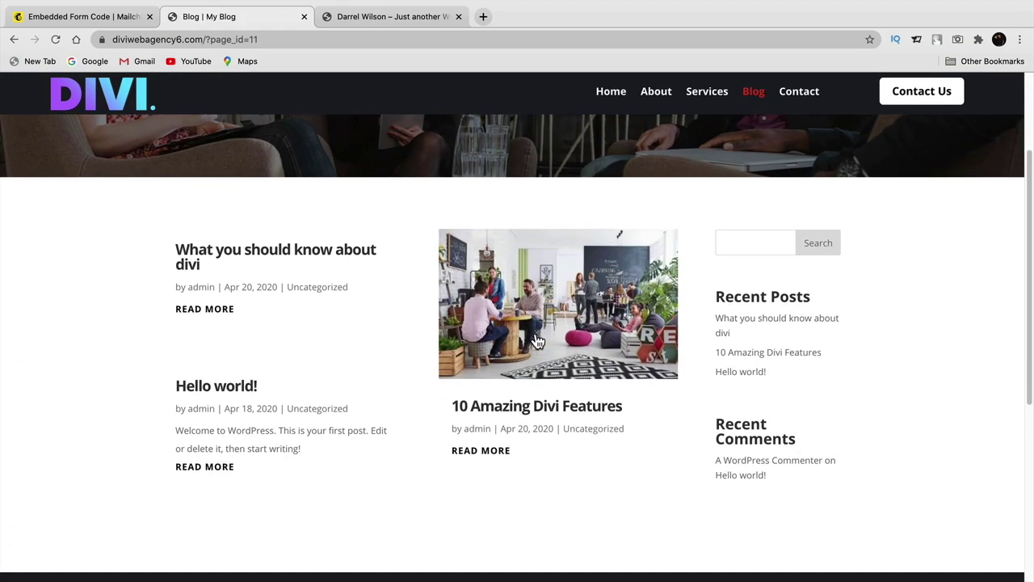
left_click(536, 341)
scroll(536, 341, "down", 3)
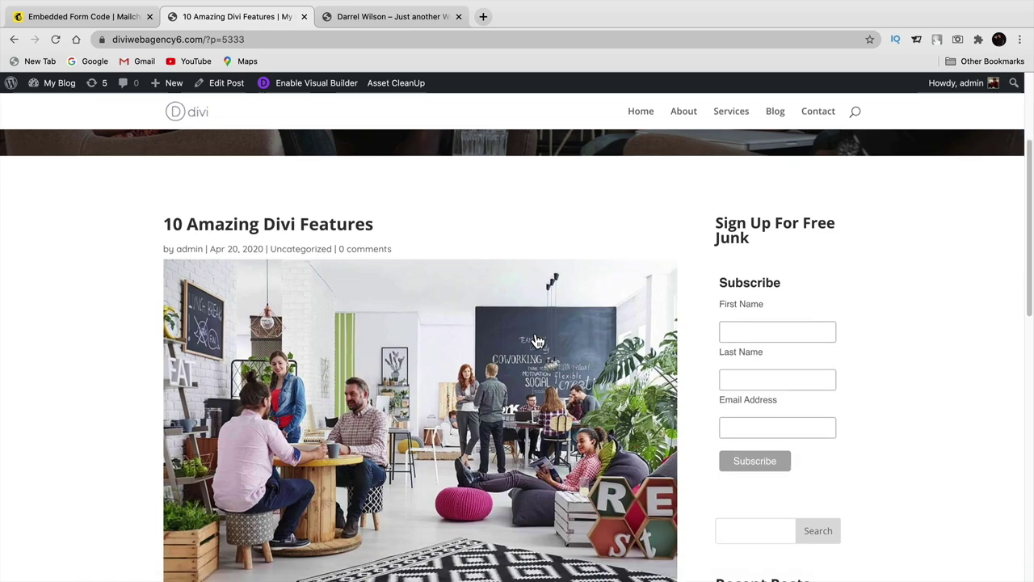
left_click_drag(760, 232, 713, 212)
scroll(715, 233, "down", 2)
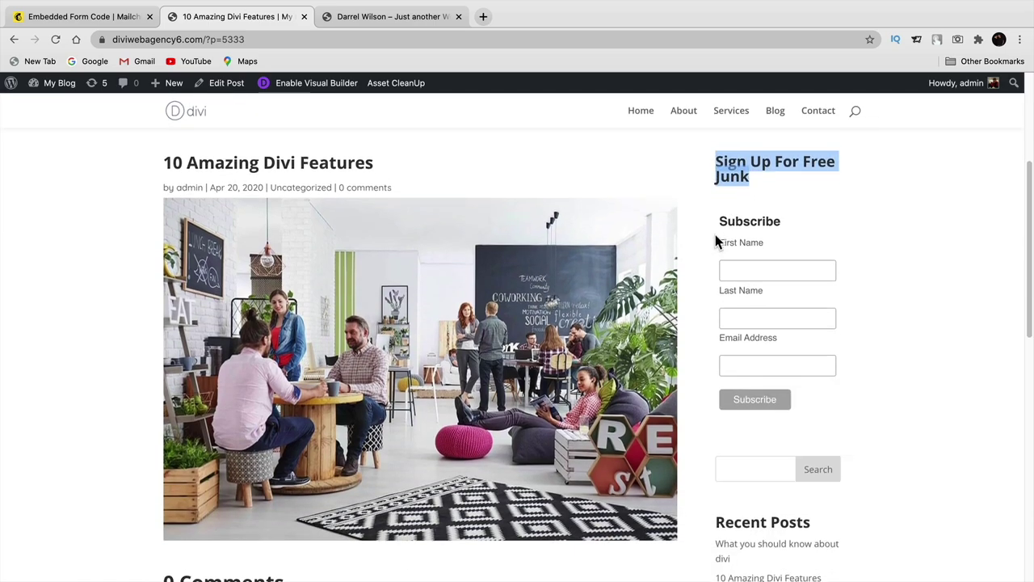
- Try the sidebar signup form's First Name, Last Name and Email Address fields
left_click(756, 254)
left_click(784, 302)
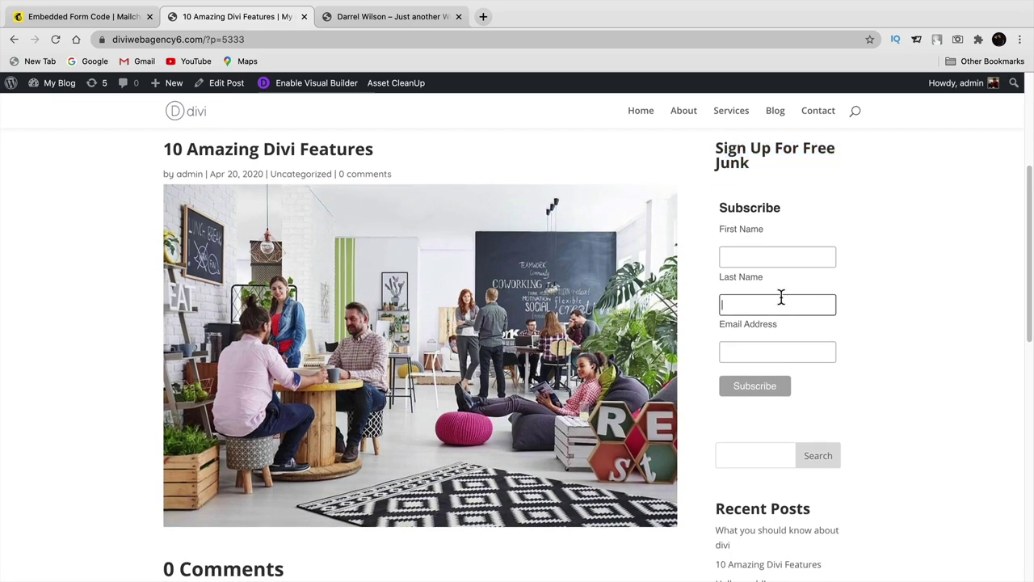
left_click(790, 351)
left_click(785, 259)
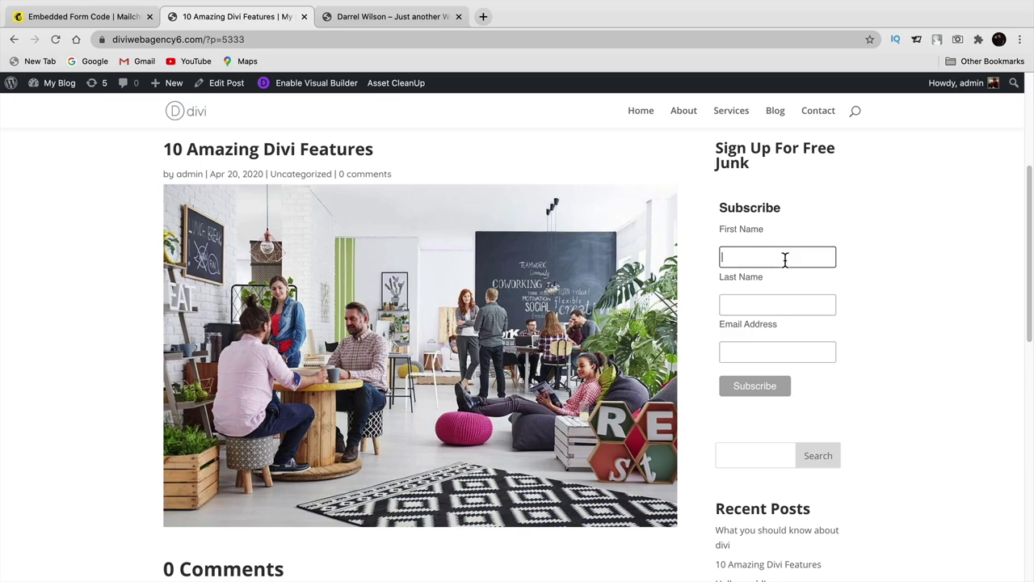
left_click(773, 307)
left_click(780, 355)
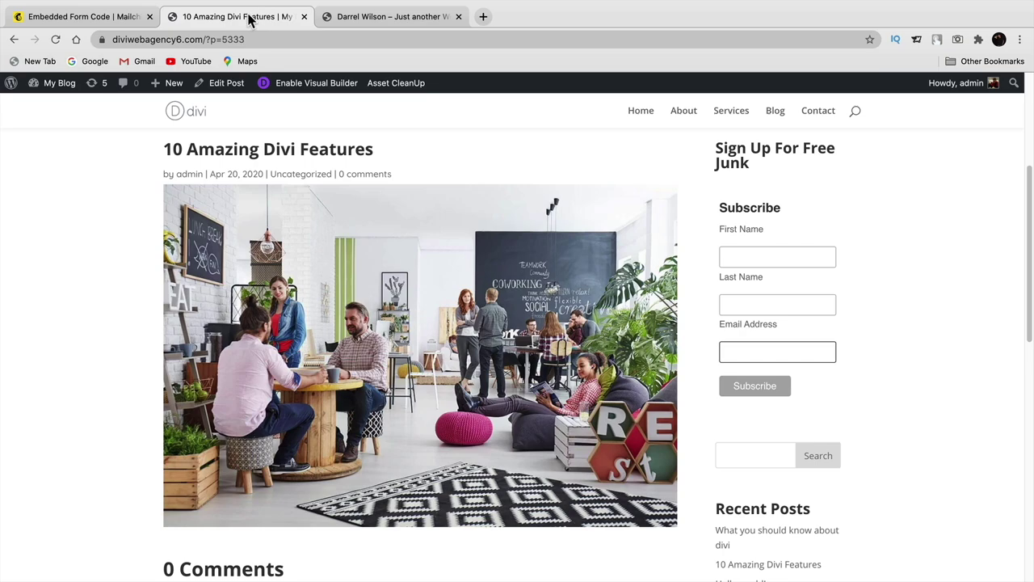
- Back in Mailchimp's embedded form code, preview the Condensed and Horizontal form styles
left_click(117, 17)
scroll(307, 257, "up", 5)
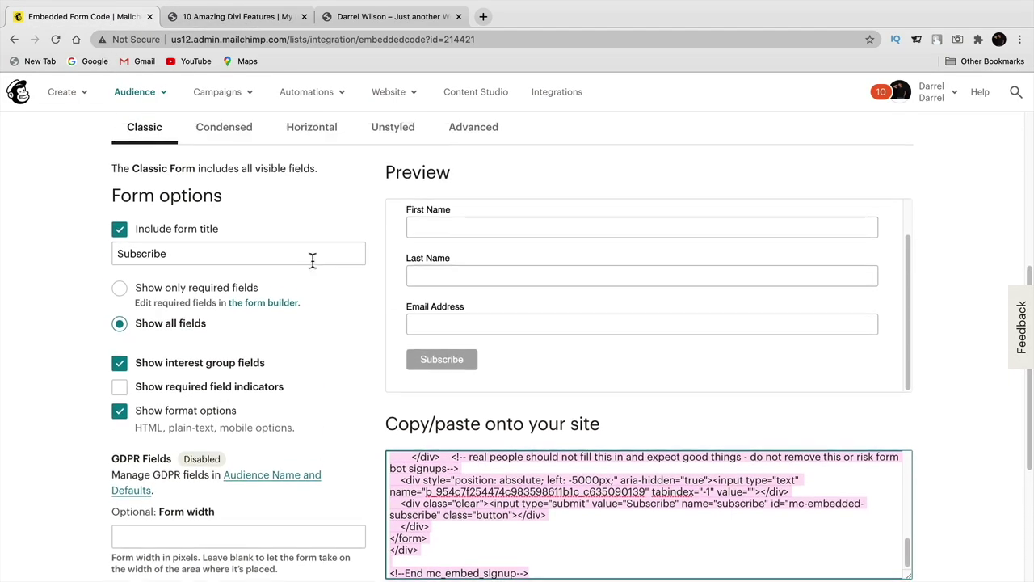
scroll(311, 267, "down", 1)
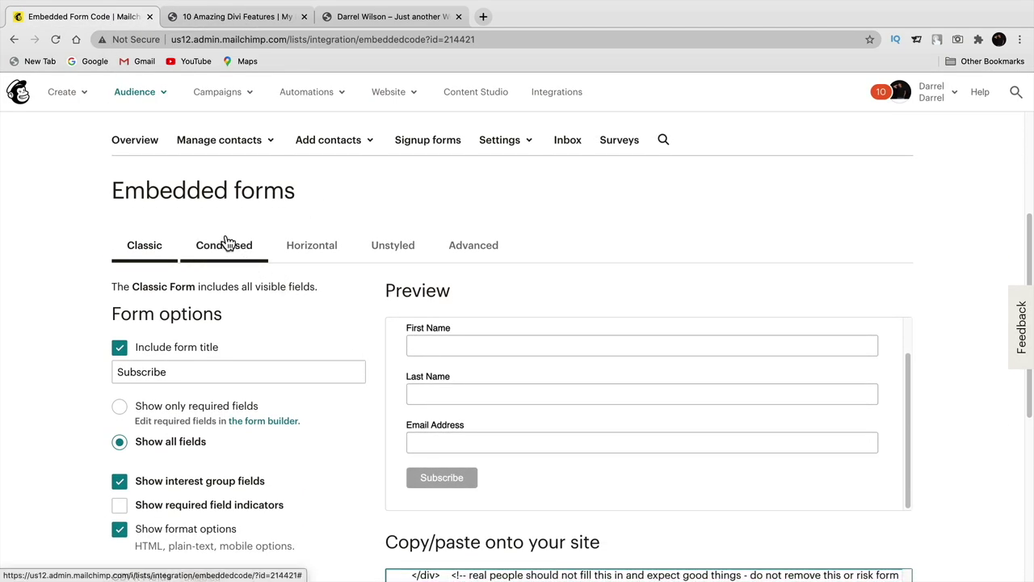
left_click(227, 244)
left_click(311, 253)
left_click(229, 254)
left_click(146, 254)
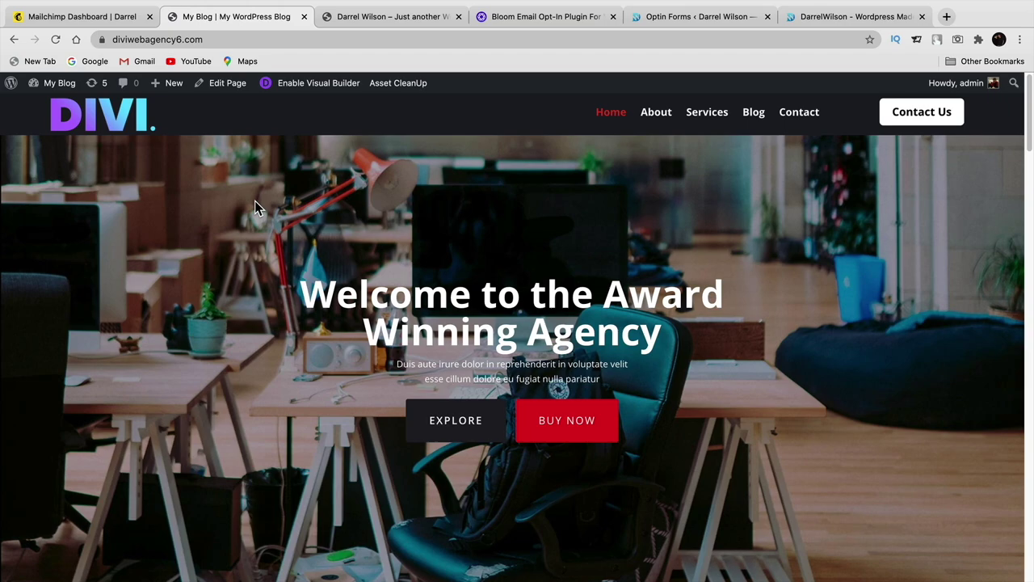
mouse_move(54, 93)
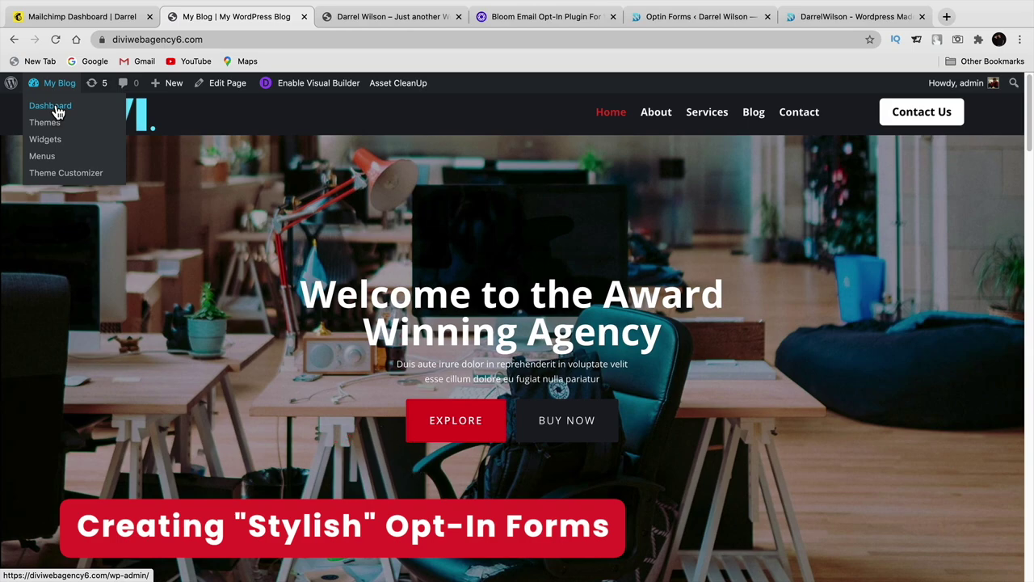
left_click(847, 18)
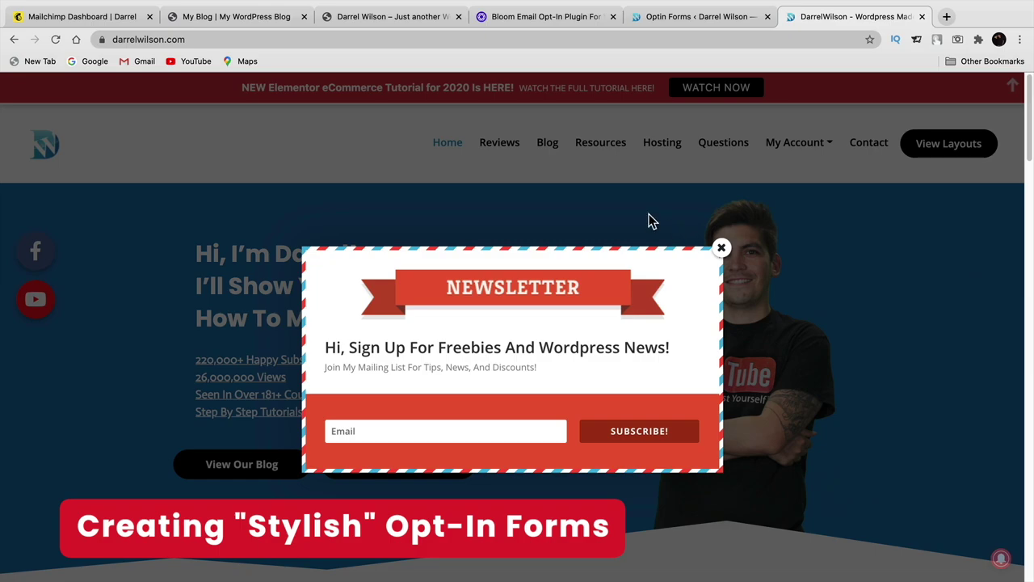
scroll(230, 267, "down", 3)
scroll(234, 318, "up", 3)
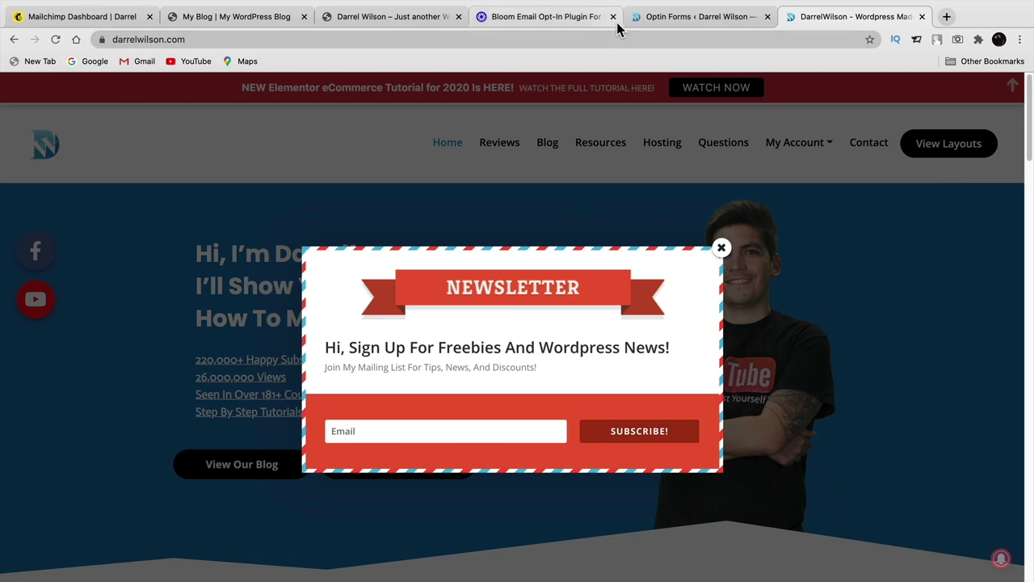
left_click(665, 18)
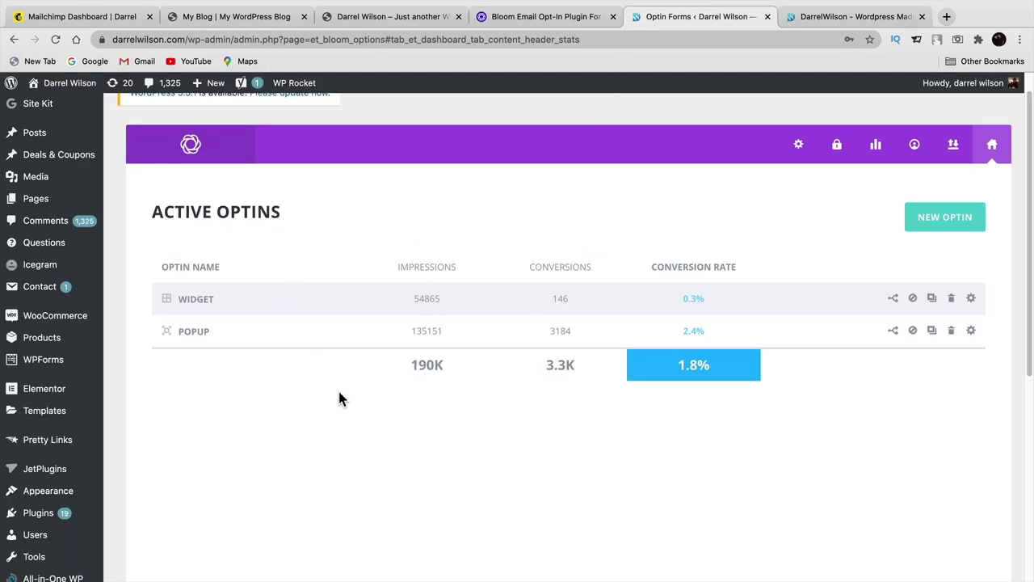
left_click_drag(446, 298, 417, 298)
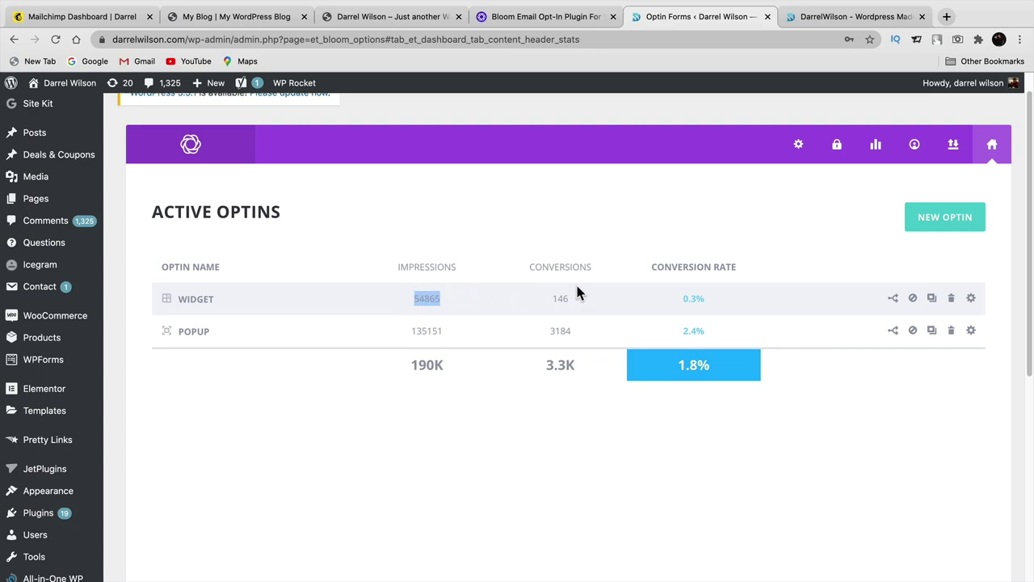
left_click_drag(705, 299, 679, 298)
left_click(247, 27)
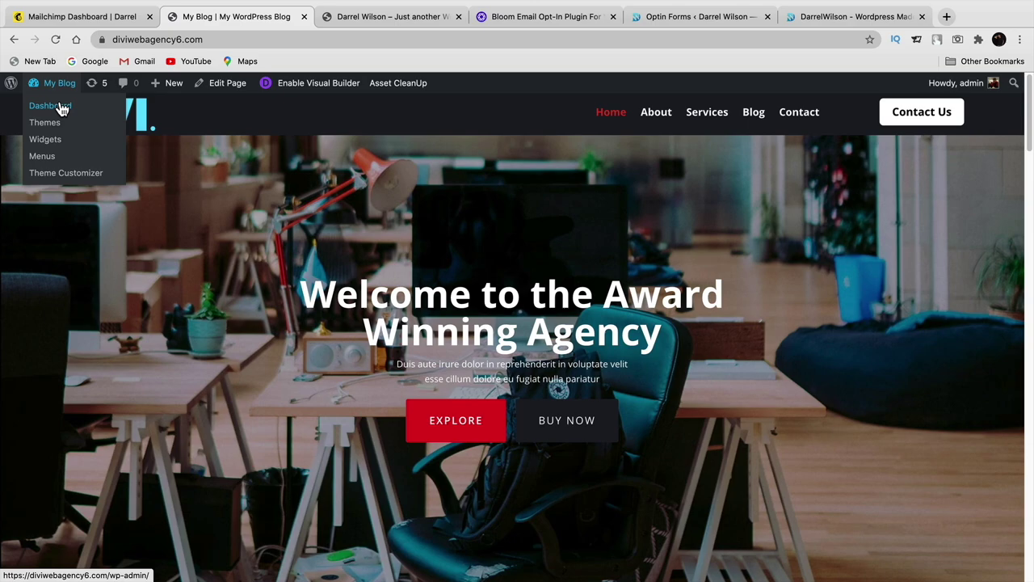
- Search for 'sumo', install and activate the SumoMe plugin, and open its settings
left_click(62, 109)
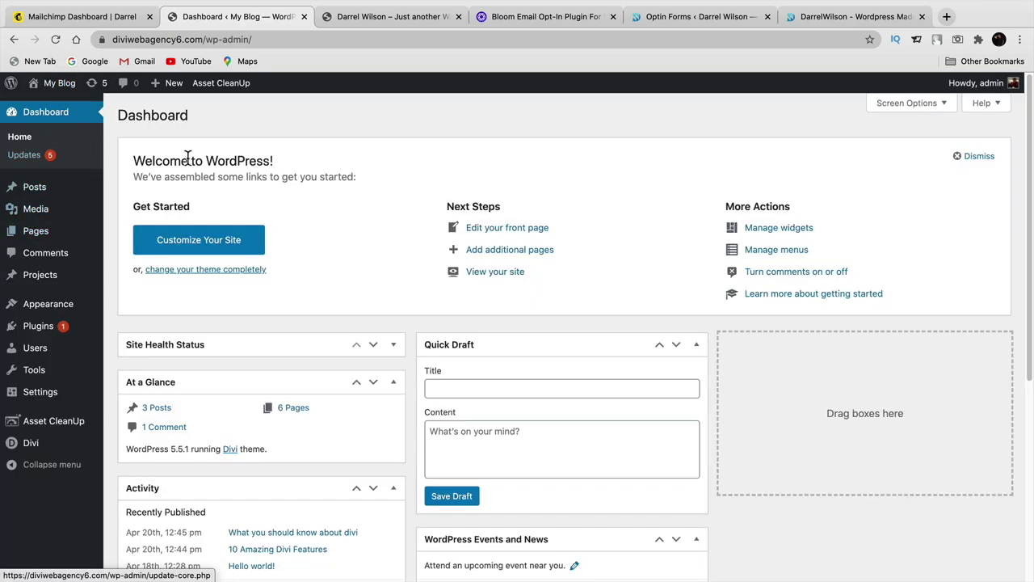
mouse_move(37, 330)
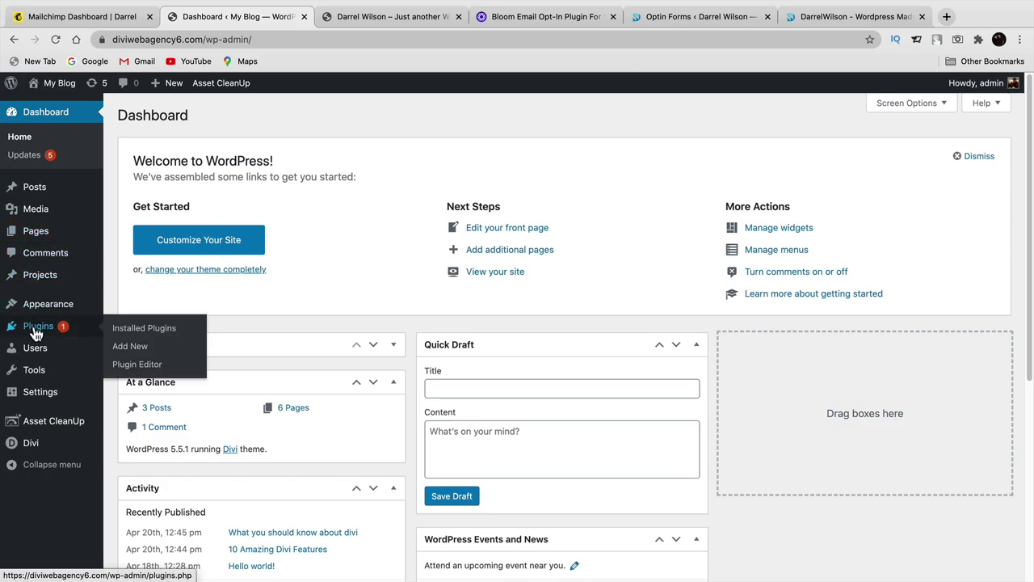
left_click(129, 346)
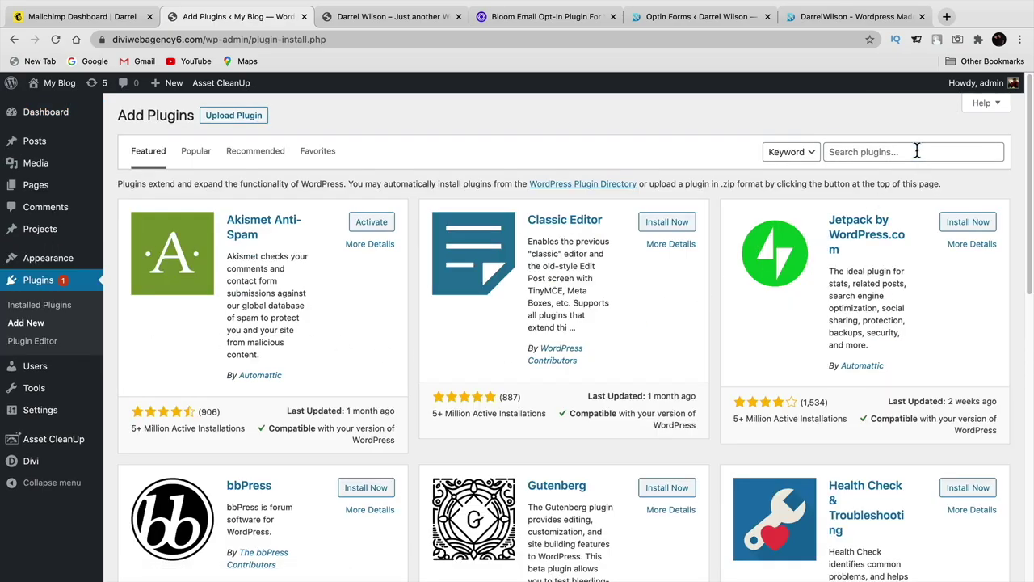
left_click(917, 151)
type("sumo")
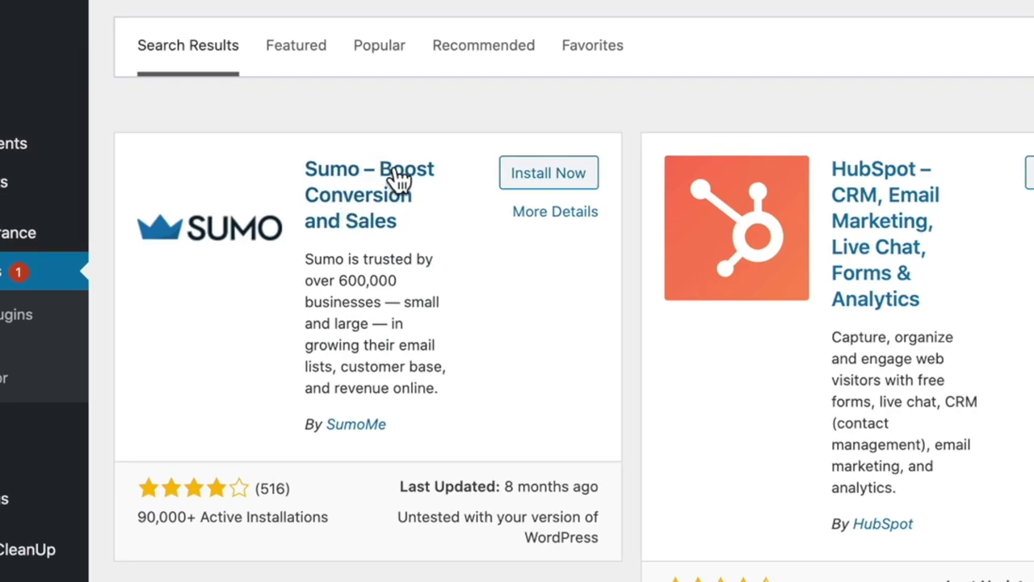
left_click(556, 179)
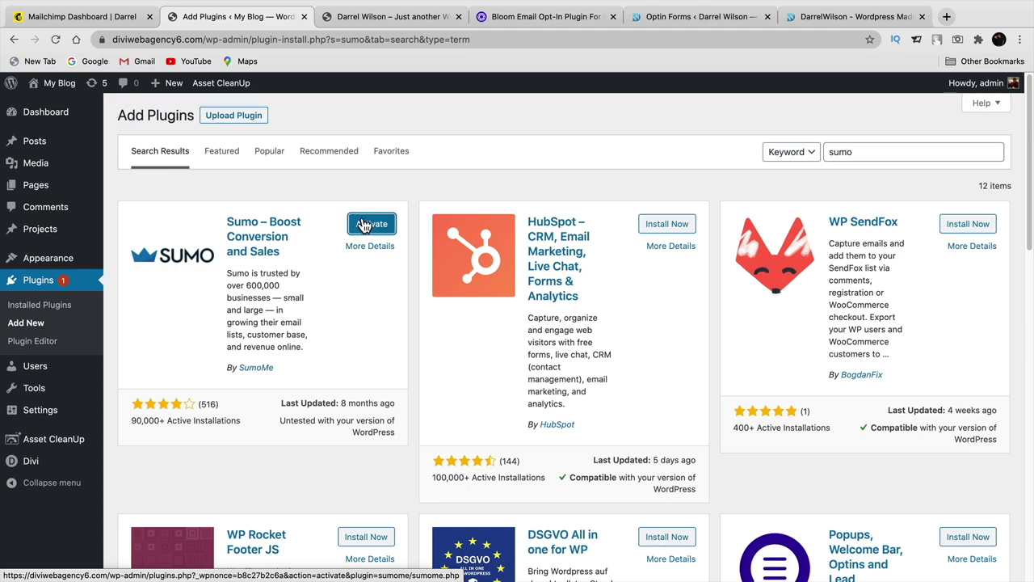
left_click(370, 230)
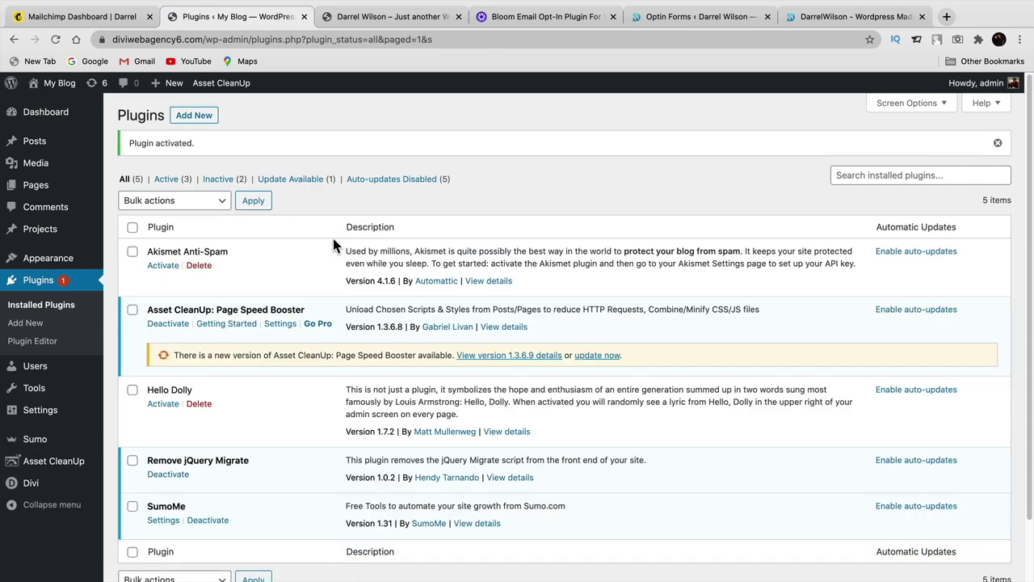
left_click(168, 521)
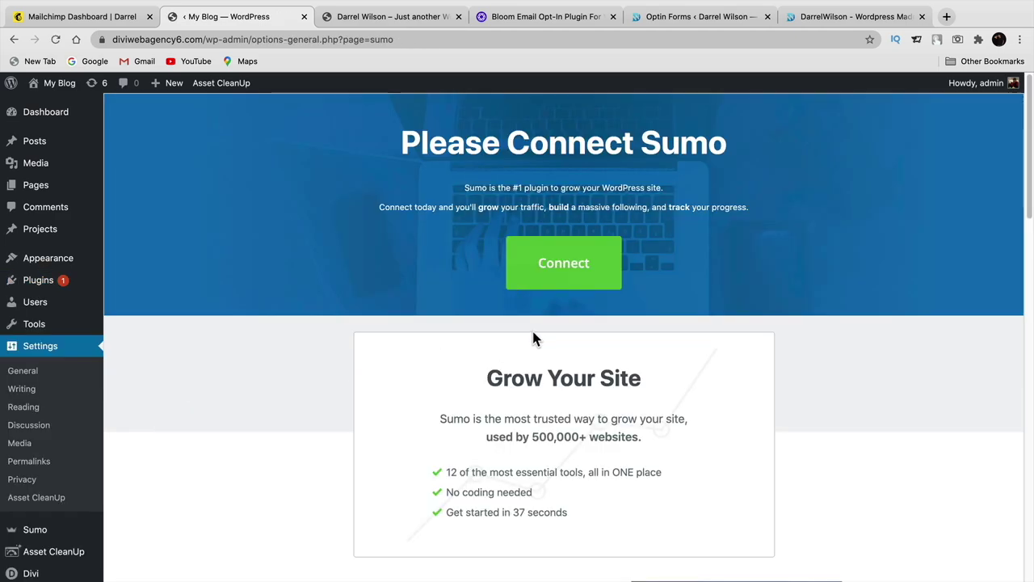
- Connect the site to Sumo by logging in to the existing Sumo account, then open the Sumo dashboard
scroll(531, 325, "down", 3)
scroll(531, 325, "down", 10)
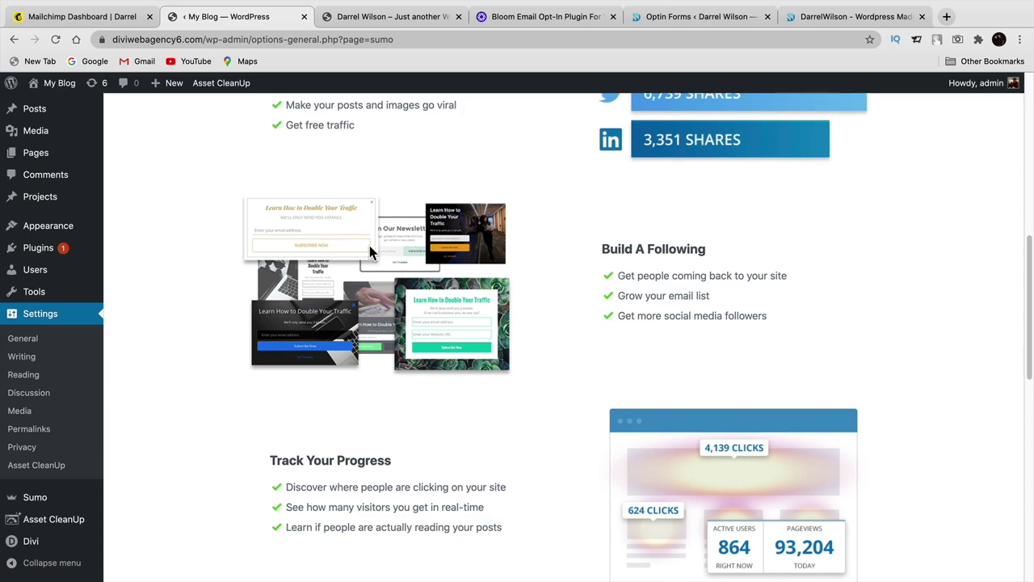
scroll(352, 327, "down", 5)
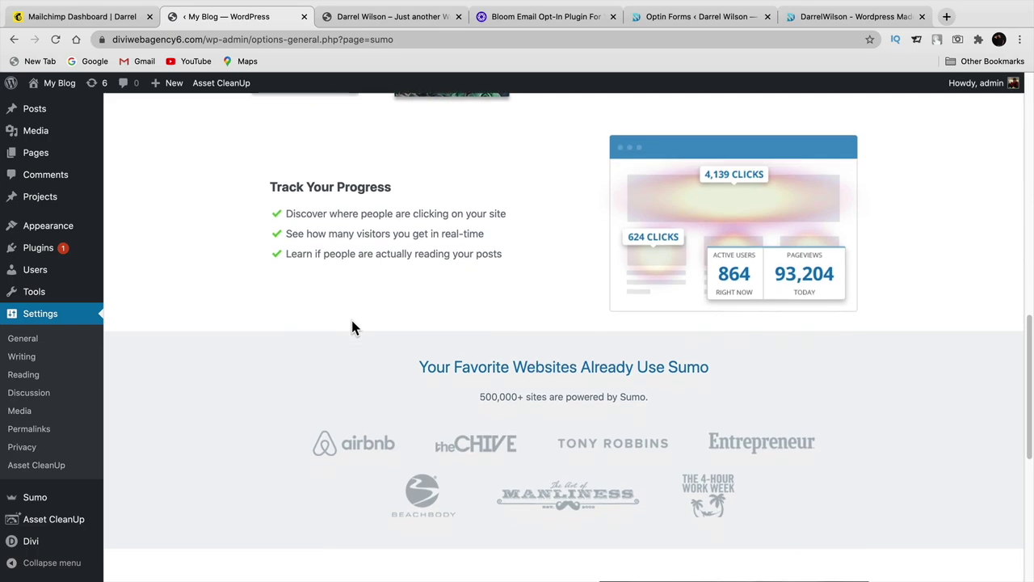
scroll(352, 327, "down", 3)
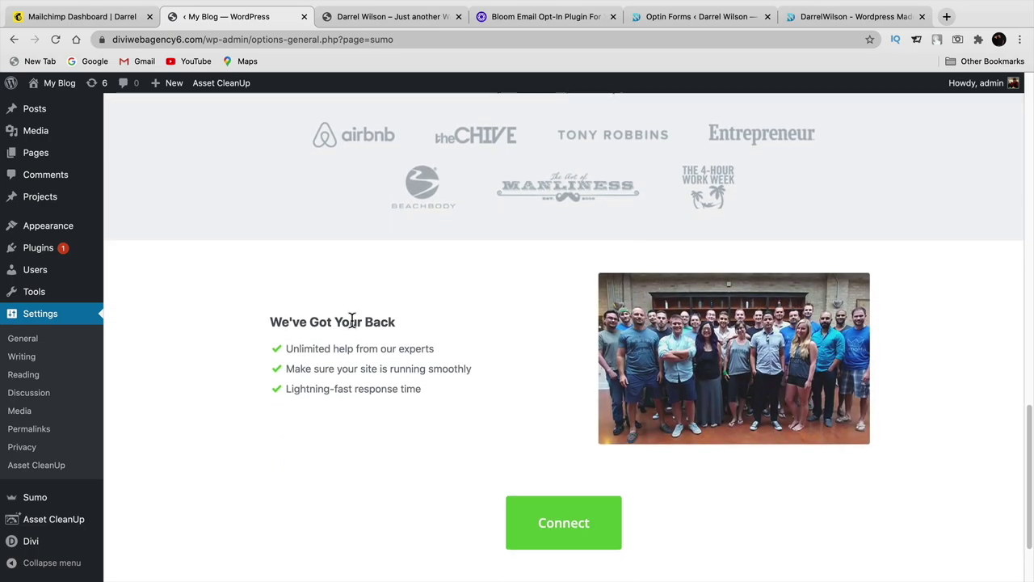
scroll(353, 323, "down", 2)
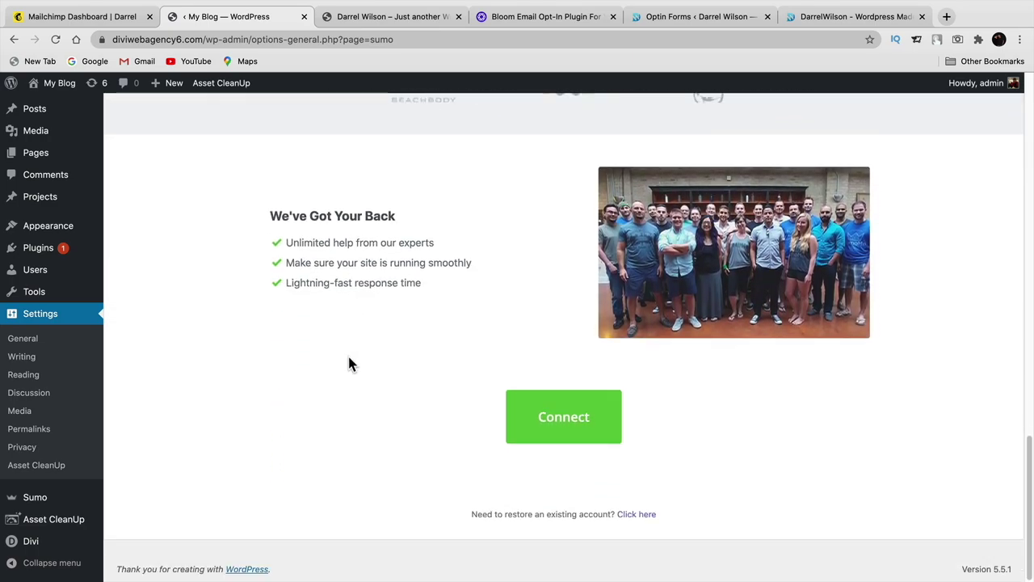
scroll(348, 356, "up", 8)
scroll(349, 360, "up", 7)
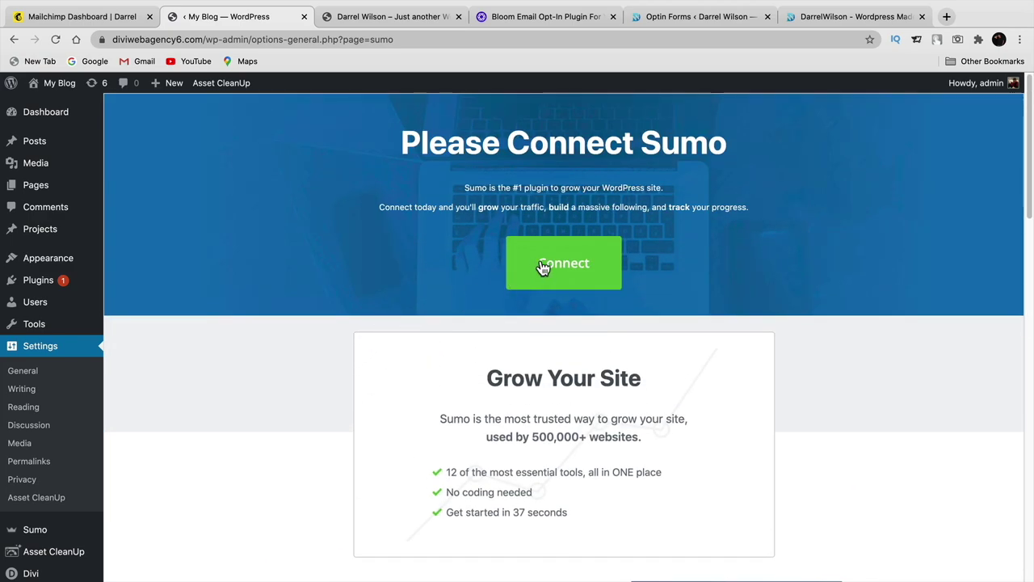
left_click(542, 265)
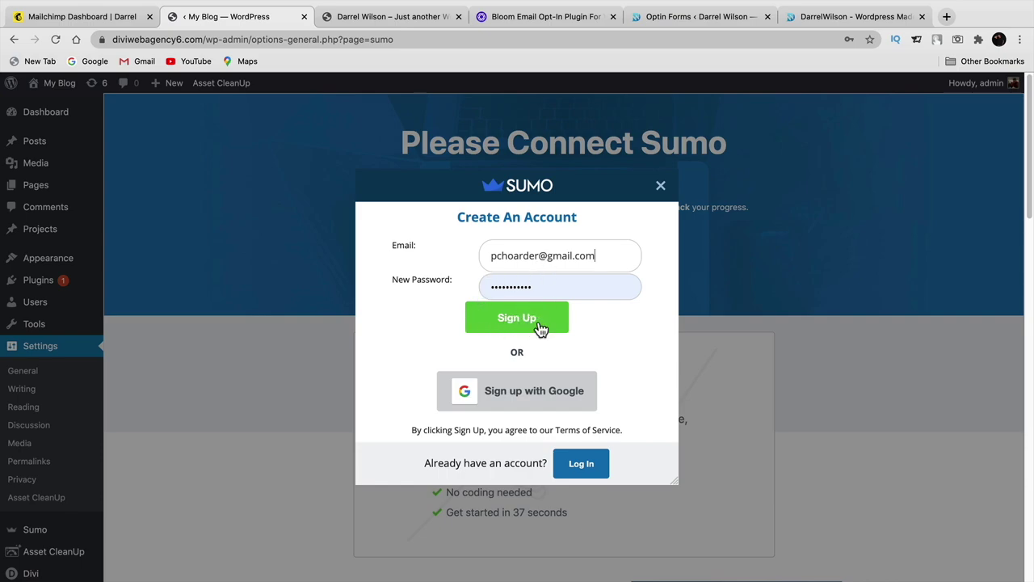
left_click(582, 464)
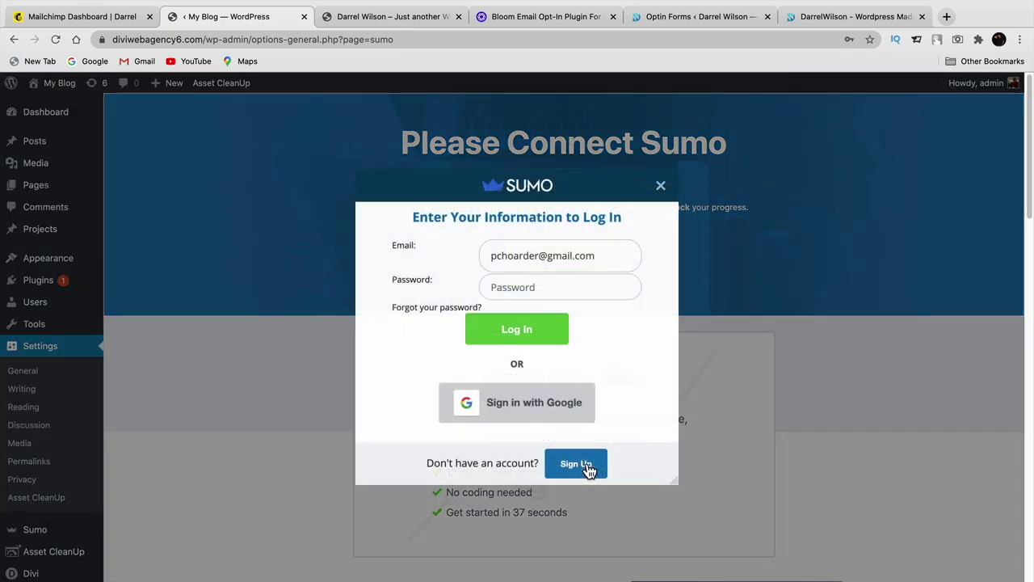
left_click(557, 328)
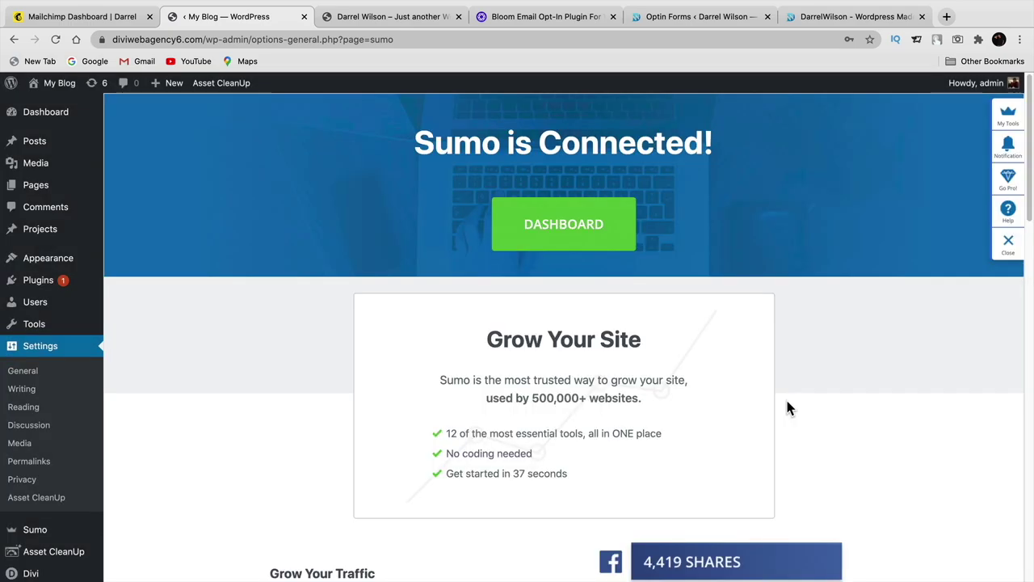
left_click(595, 224)
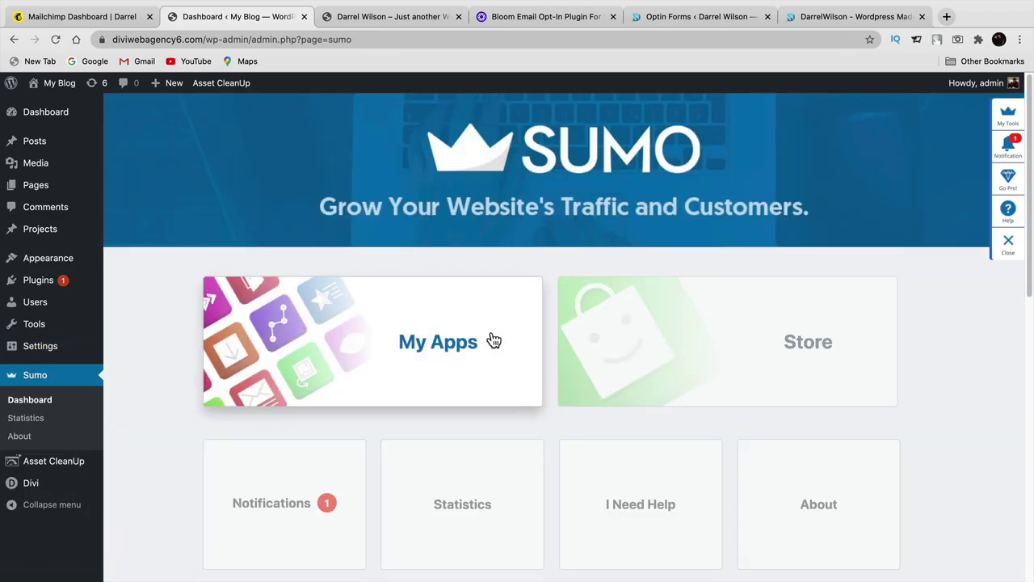
- From Sumo's My Apps, decline the suggested newsletter form and create a new form
scroll(412, 368, "down", 1)
scroll(412, 348, "down", 3)
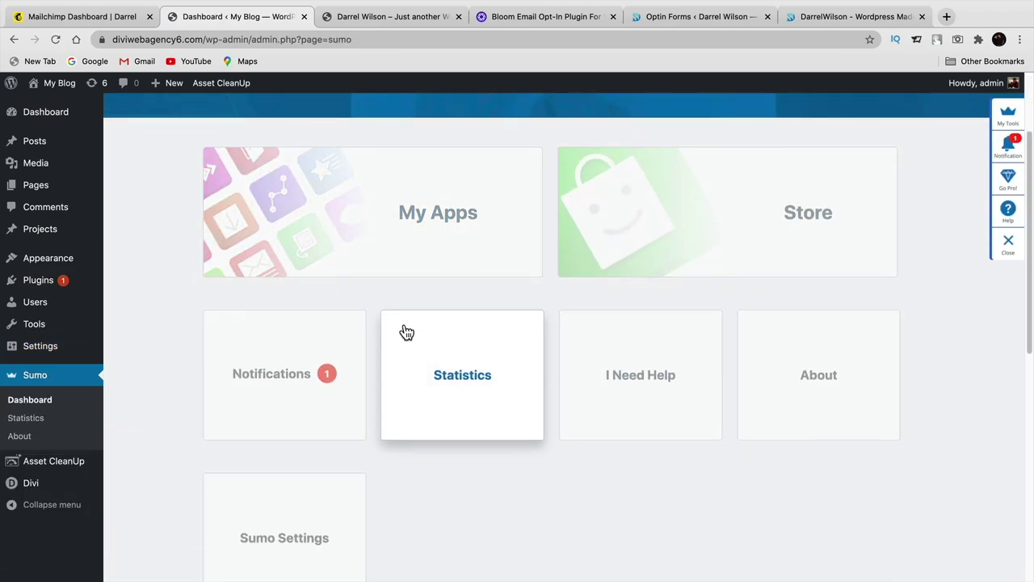
scroll(566, 258, "down", 3)
scroll(542, 284, "up", 5)
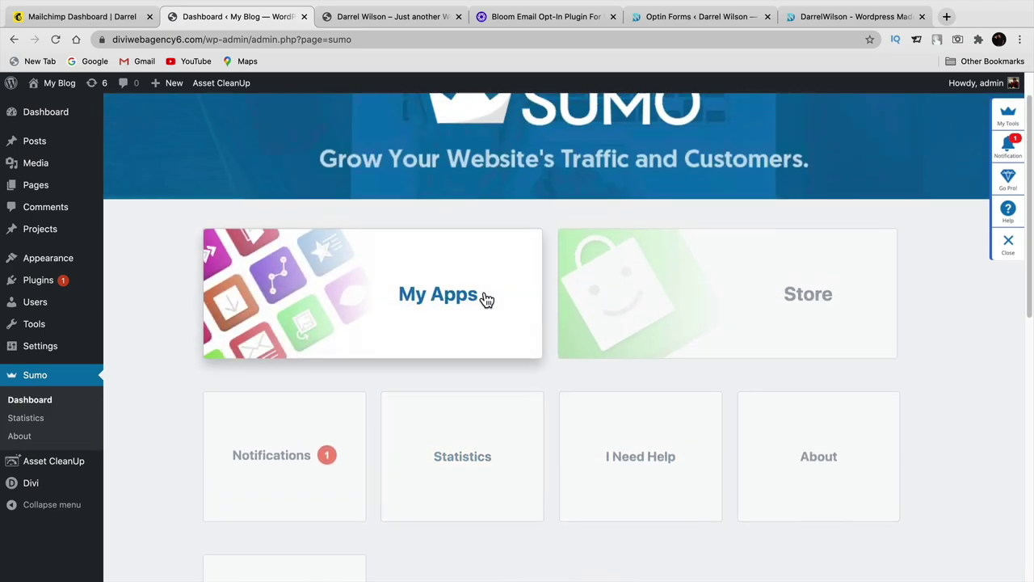
left_click(490, 298)
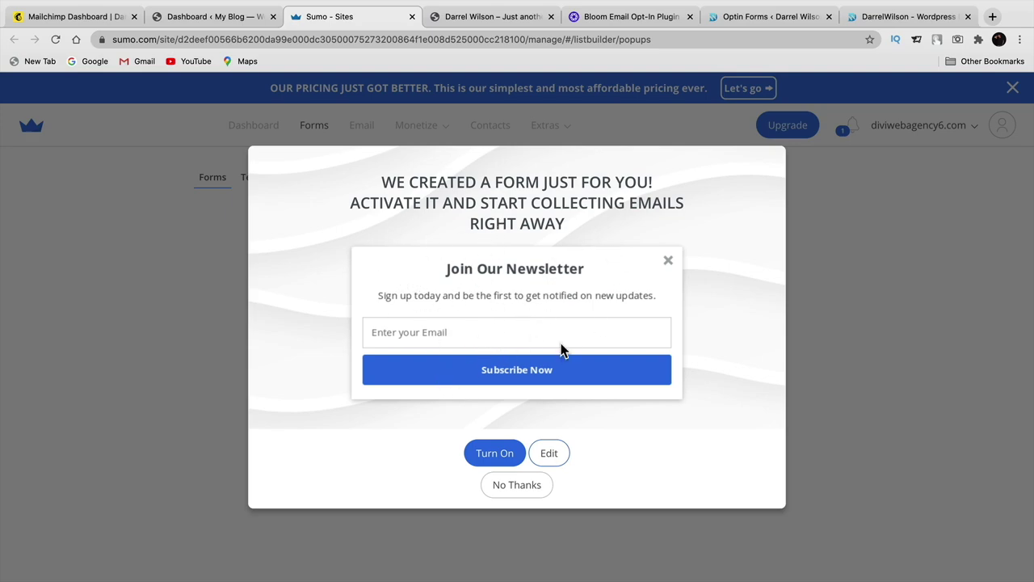
left_click(496, 458)
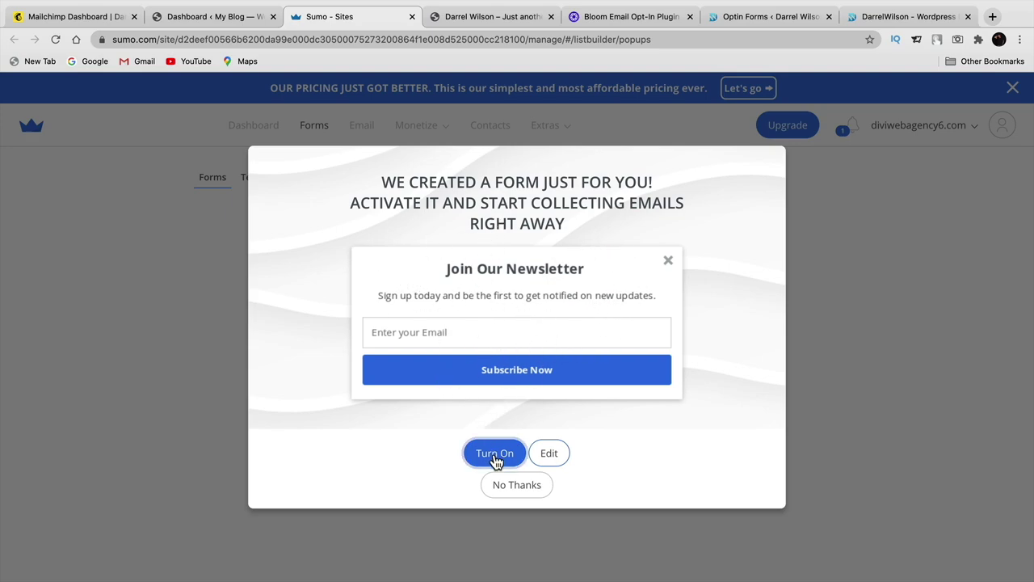
left_click(501, 486)
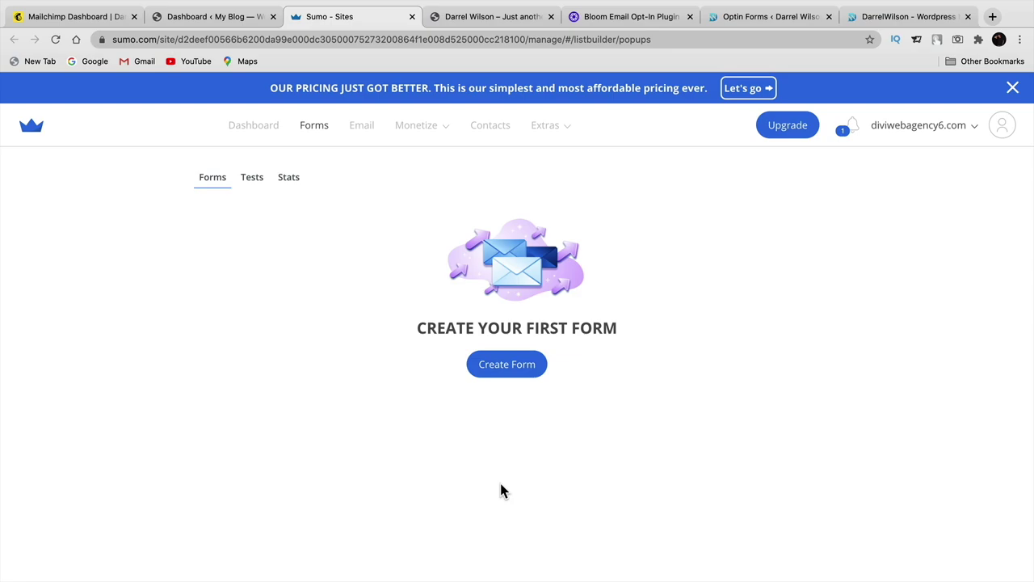
left_click(507, 364)
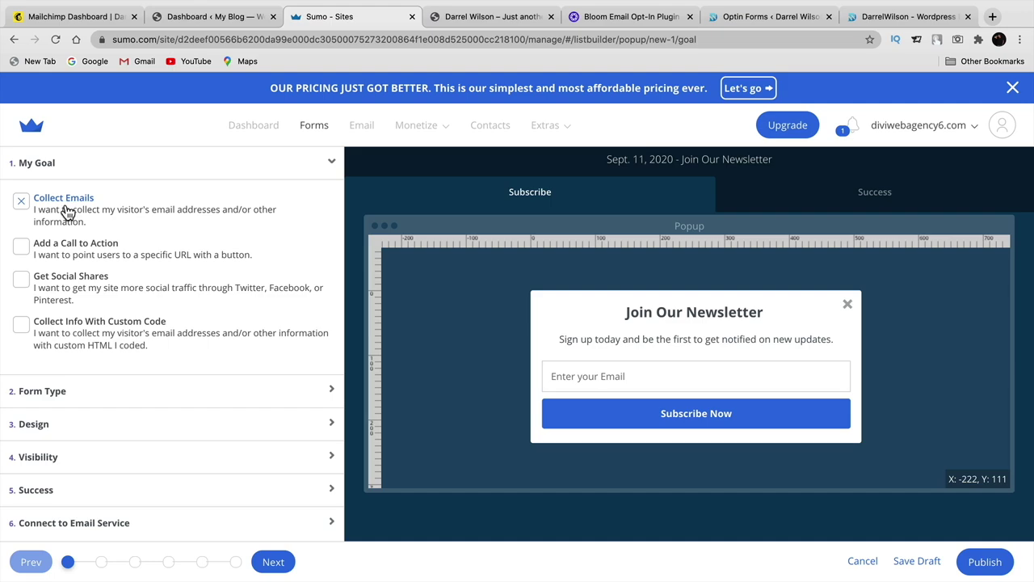
- Keep Collect Emails as the form goal and connect the form to MailChimp
left_click(29, 253)
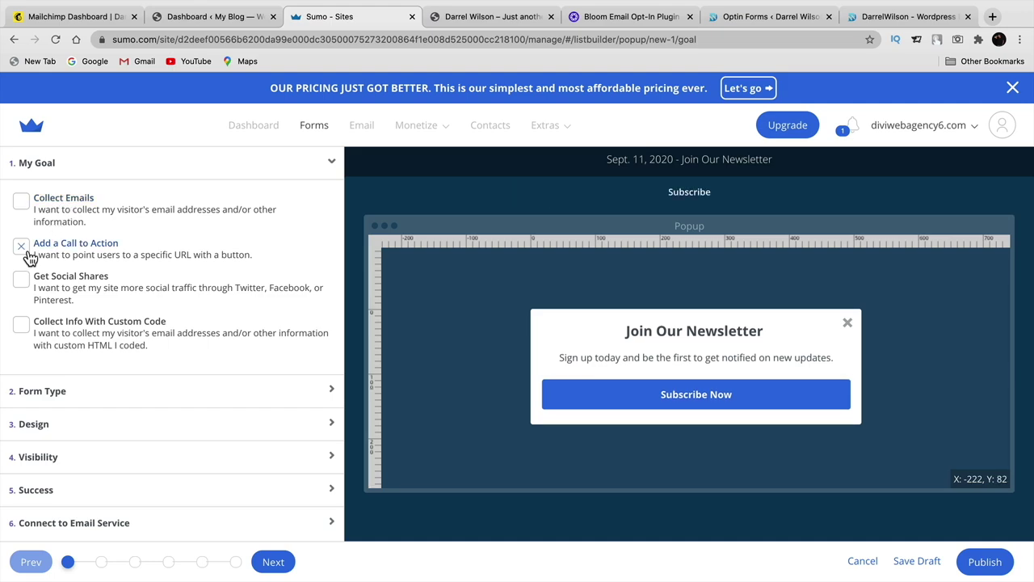
left_click(21, 200)
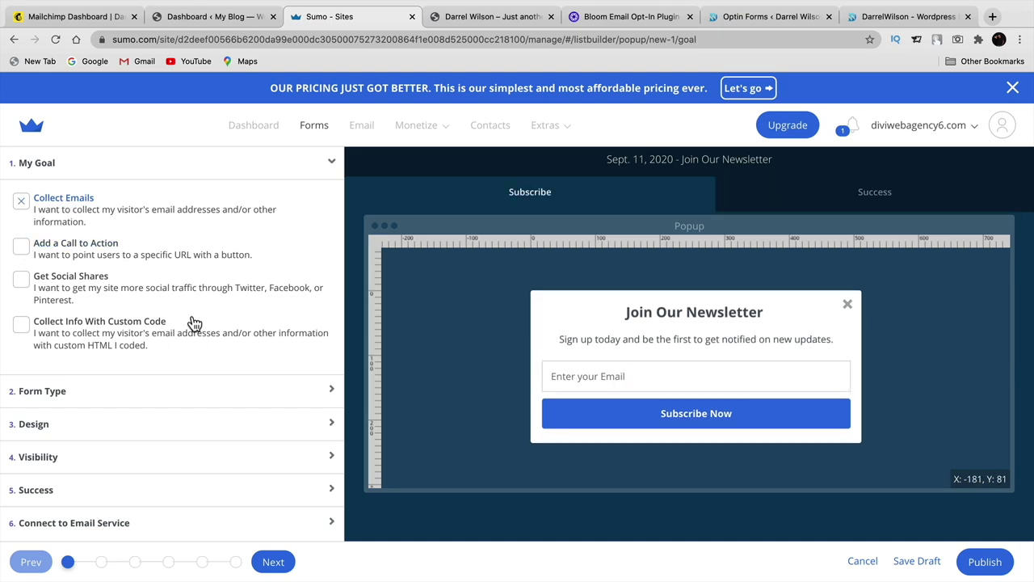
left_click(127, 525)
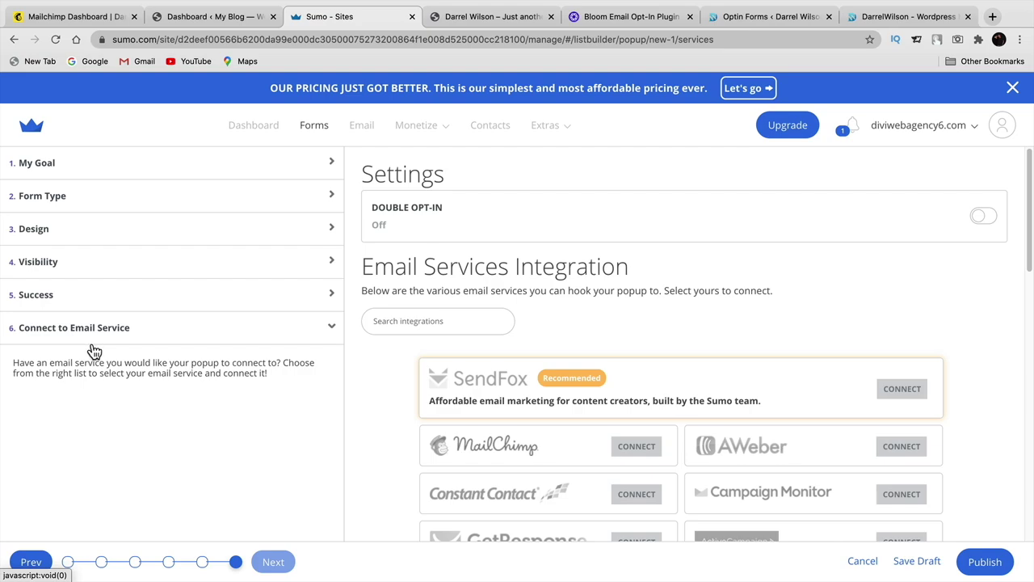
scroll(388, 453, "down", 3)
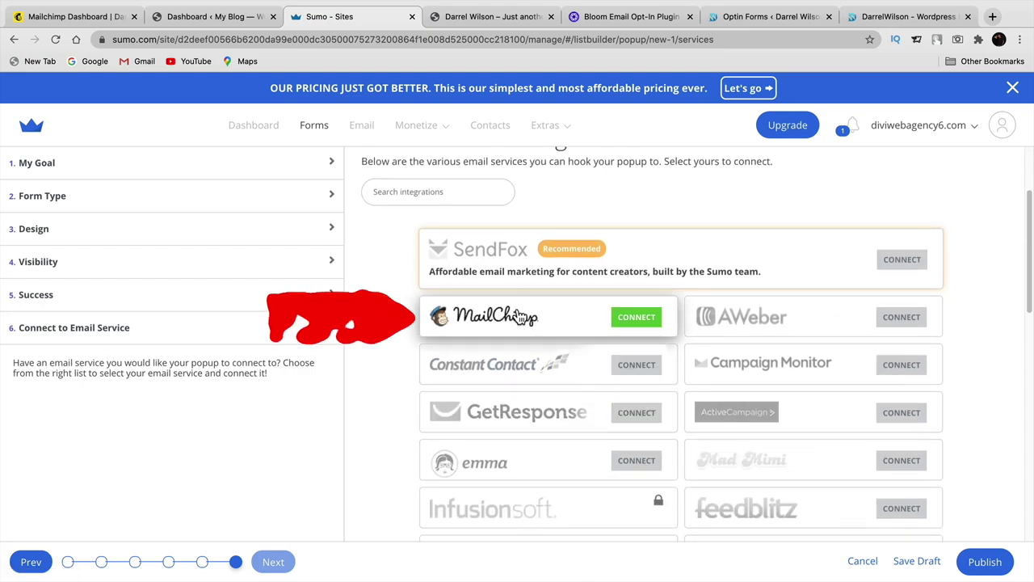
left_click(643, 322)
left_click(521, 359)
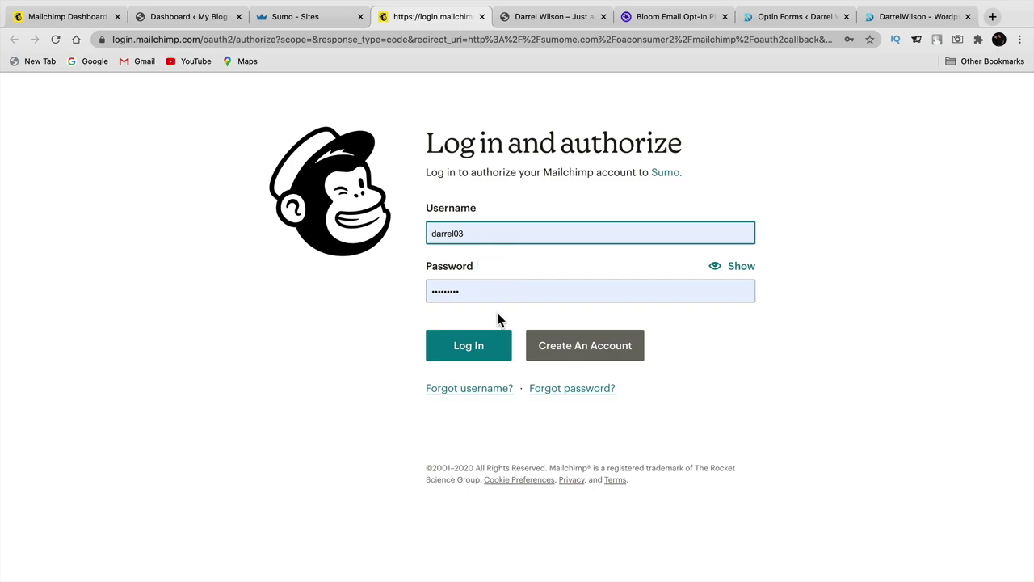
- Log in to Mailchimp and allow Sumo access to the account
left_click(473, 354)
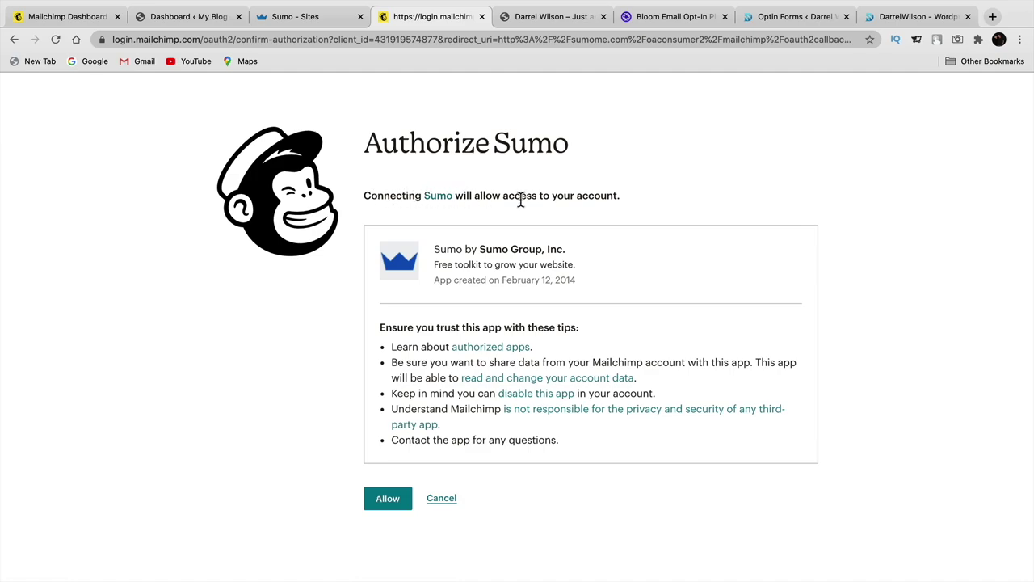
left_click(394, 496)
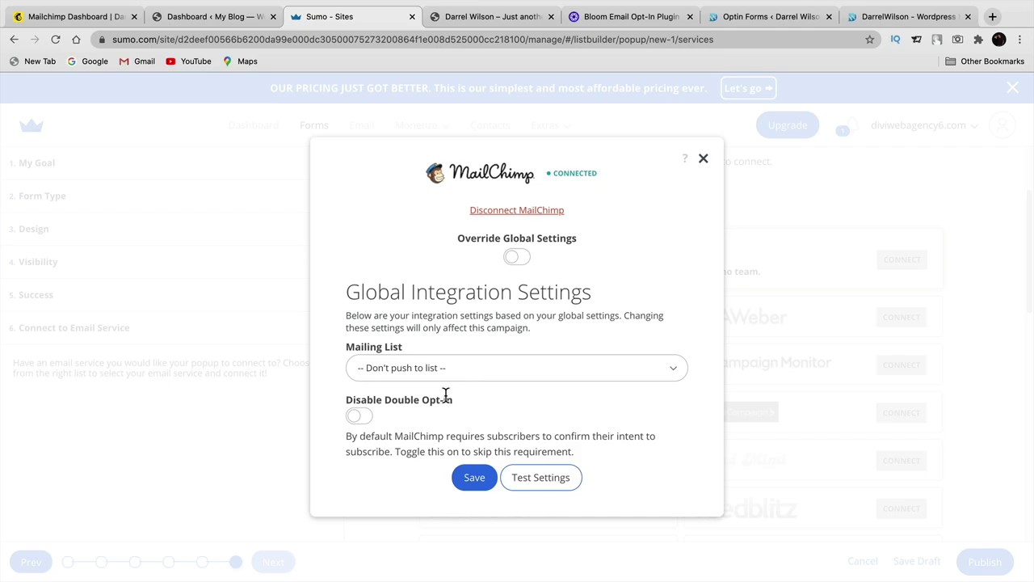
- Send sign-ups to the main Mailchimp mailing list, keep double opt-in required, and save
left_click(397, 370)
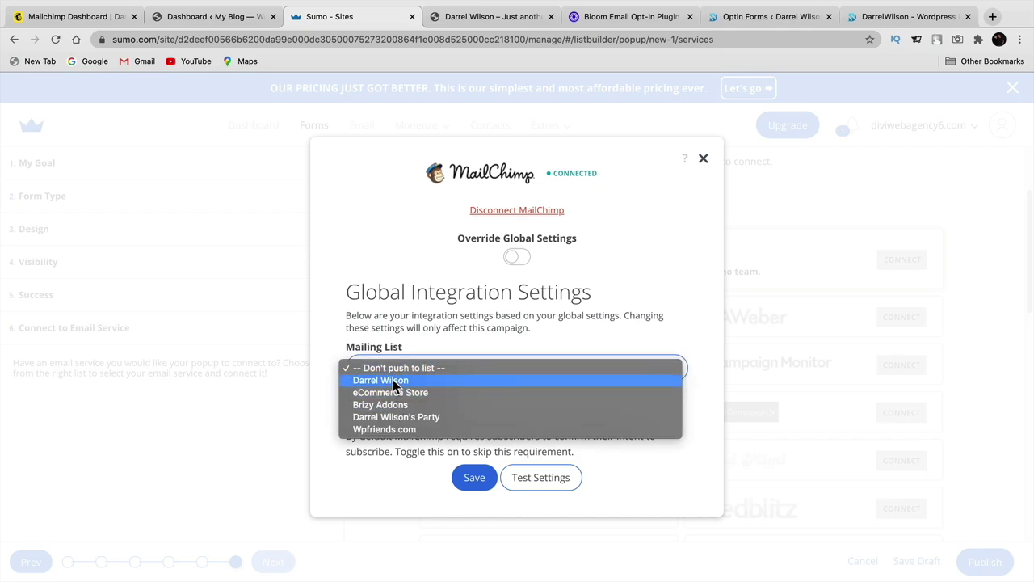
left_click(395, 381)
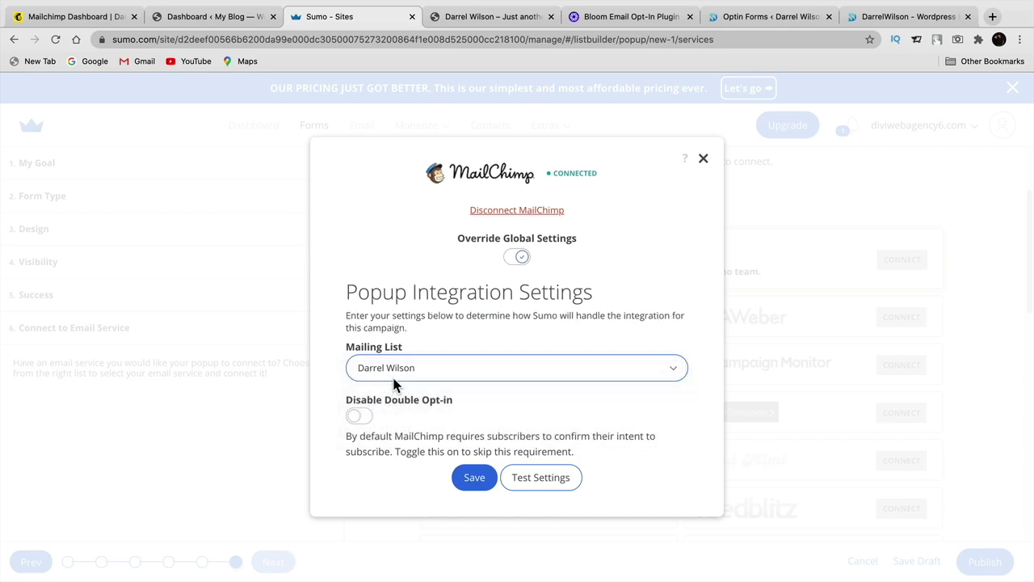
left_click(360, 419)
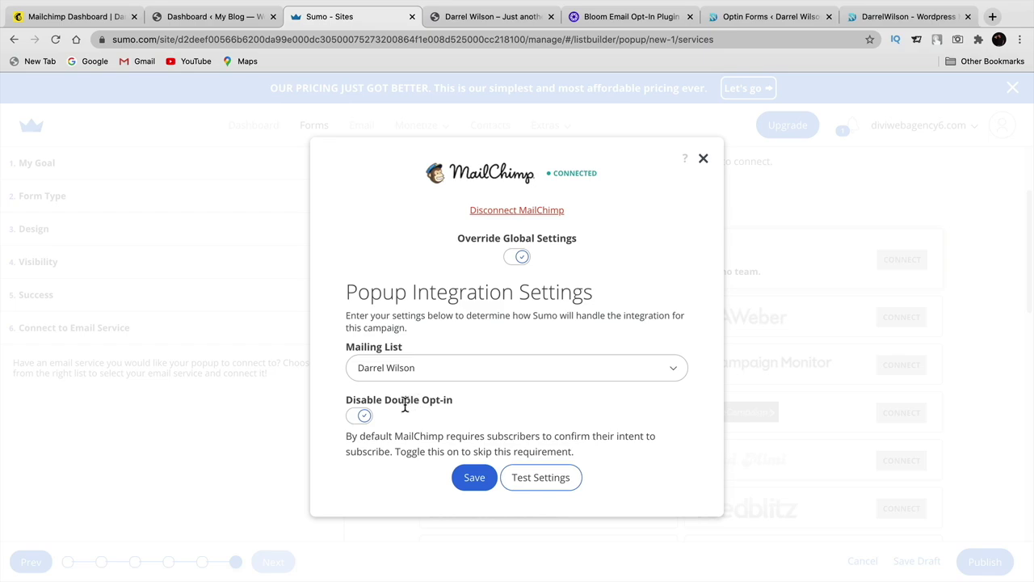
left_click(364, 417)
left_click(364, 417)
left_click(363, 417)
left_click(475, 477)
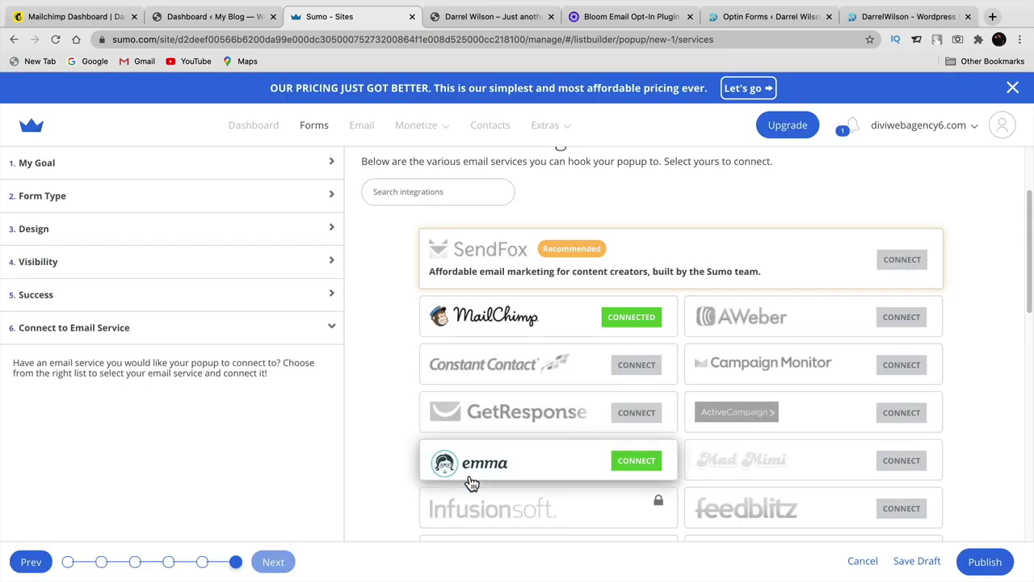
- Publish the popup, then set its visibility to Manual Mode, User Leaves, once per month, and update
left_click(977, 568)
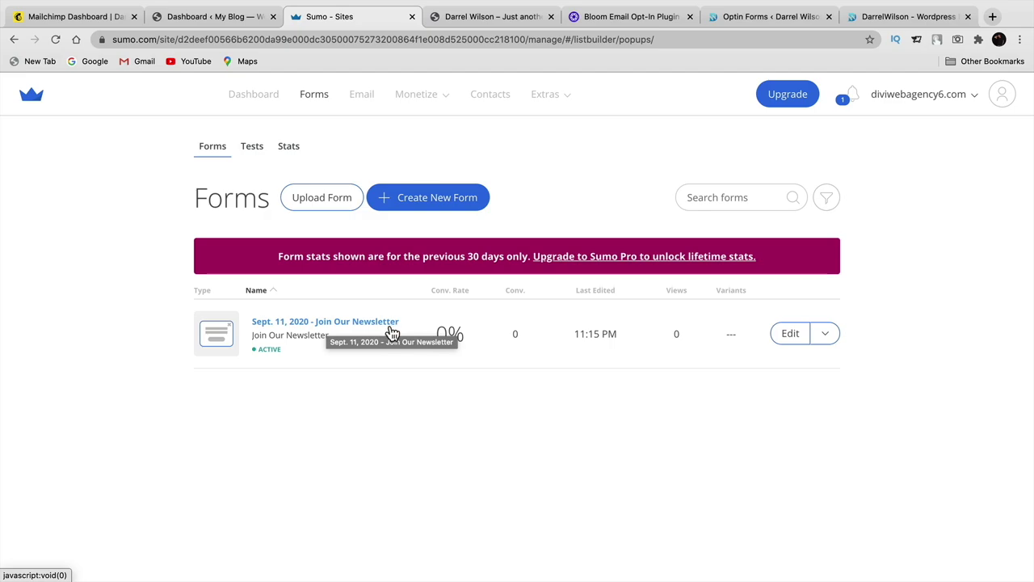
left_click(792, 336)
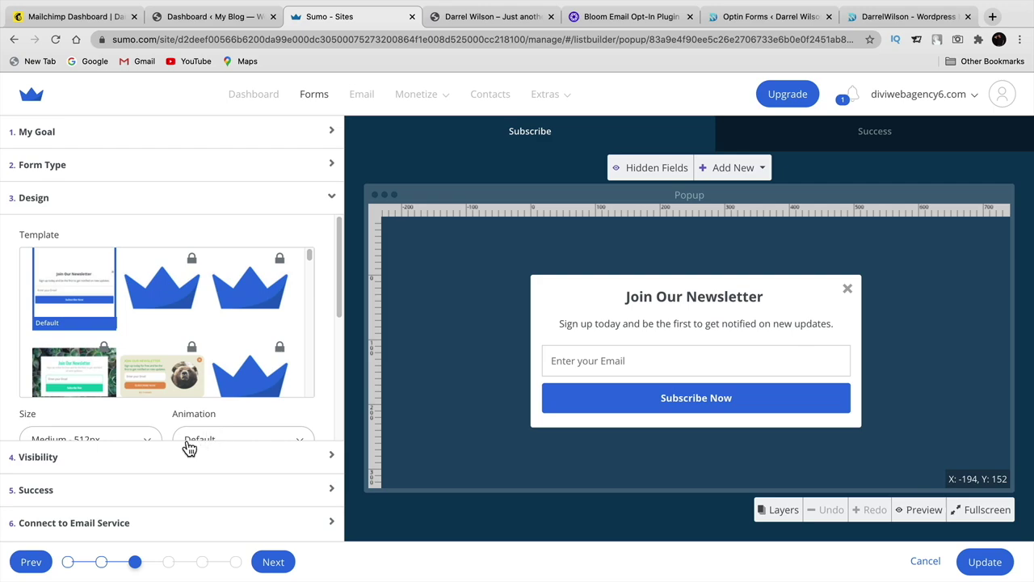
left_click(84, 463)
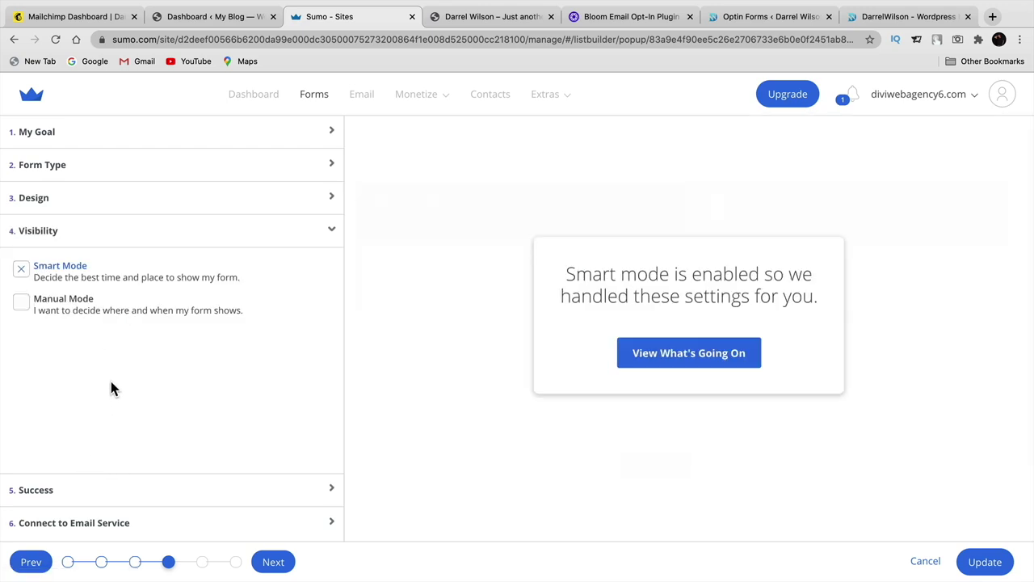
left_click(59, 310)
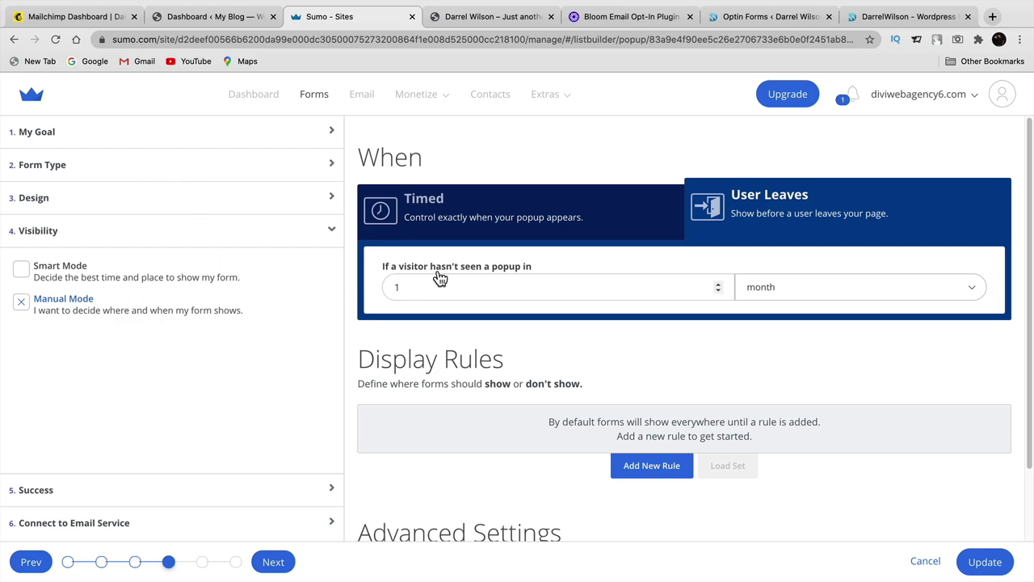
left_click(786, 292)
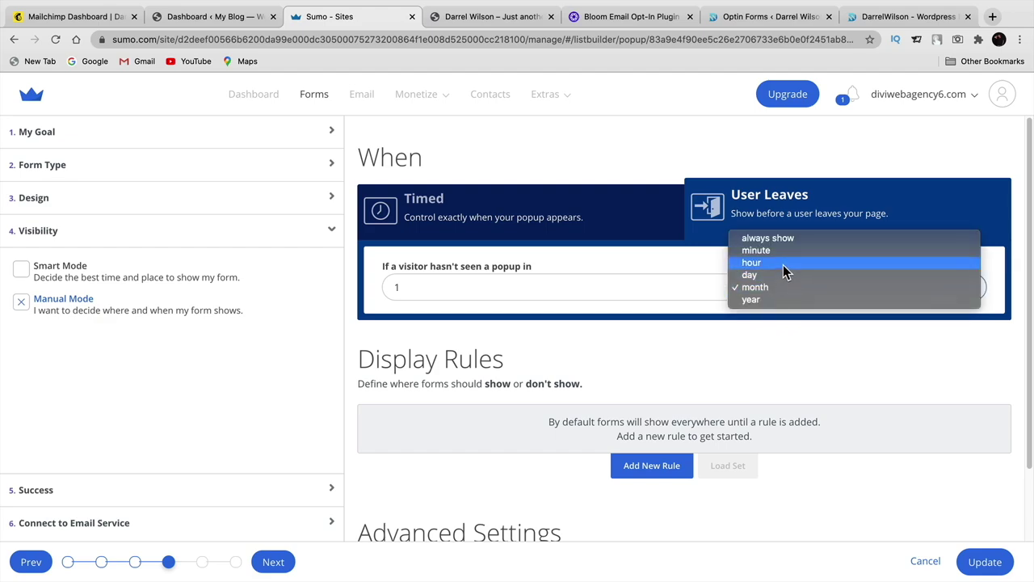
left_click(784, 287)
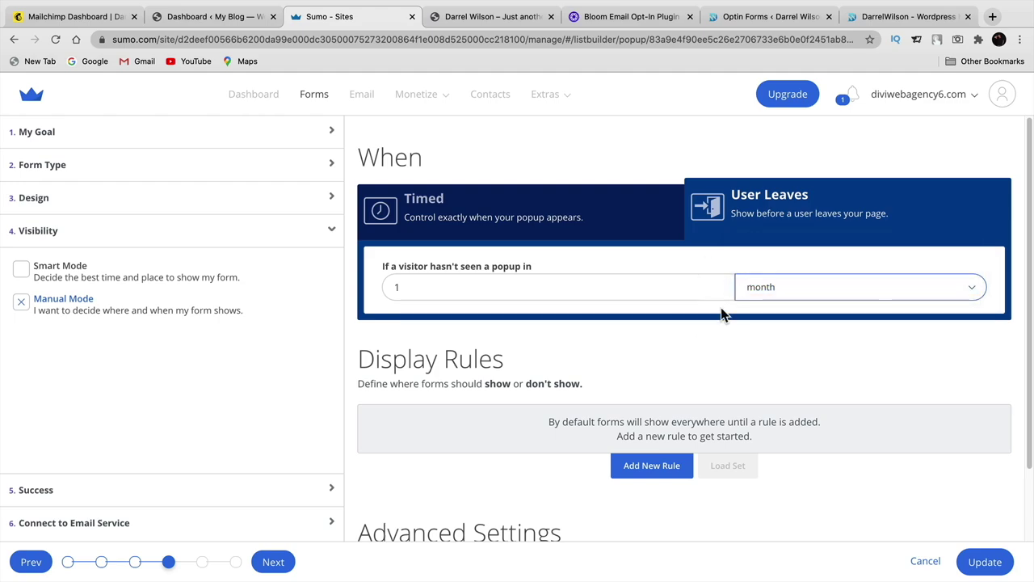
scroll(651, 420, "down", 1)
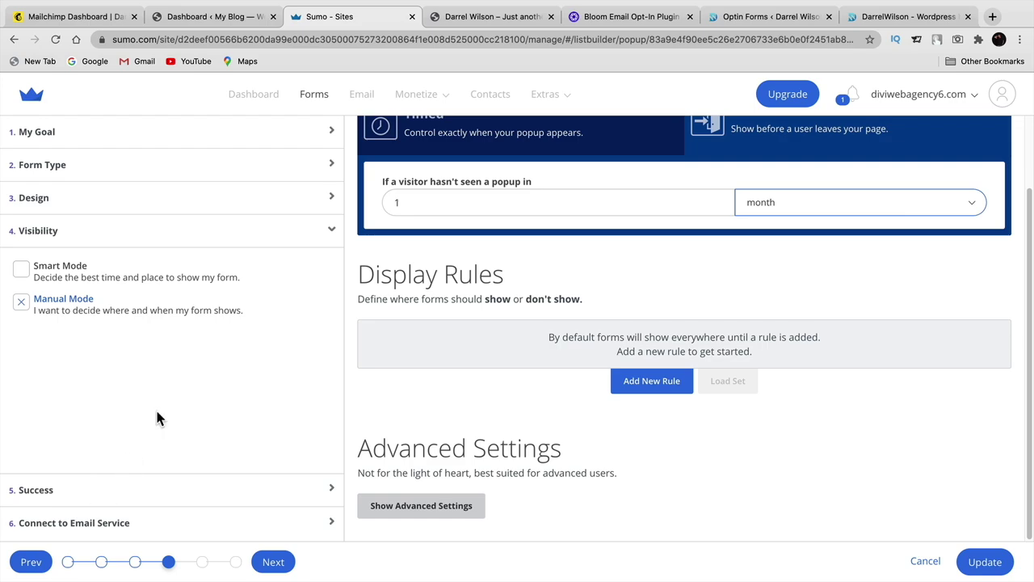
left_click(968, 566)
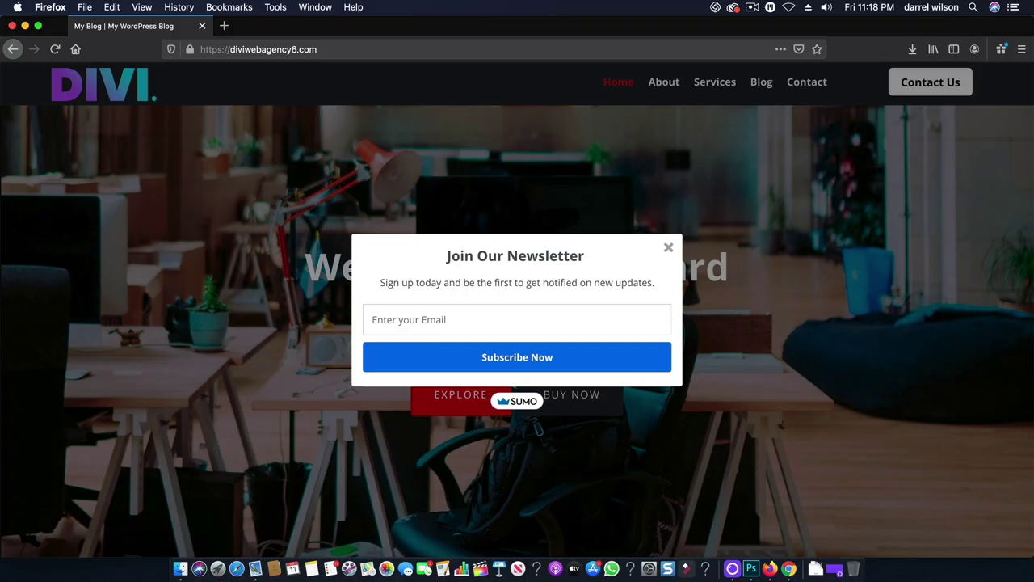
- Subscribe through the live popup with a test email address and dismiss the success message
key("Return")
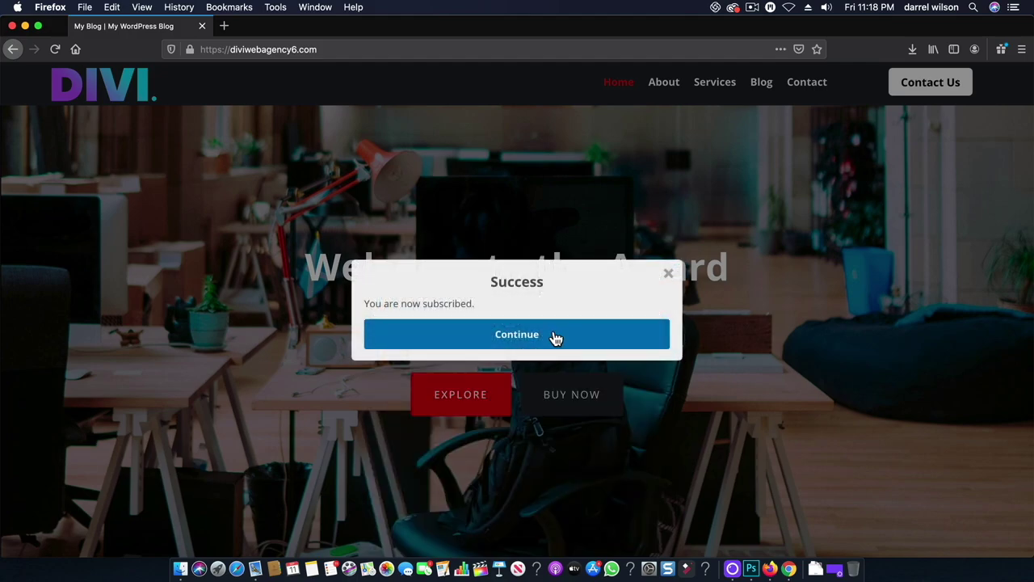
left_click(539, 337)
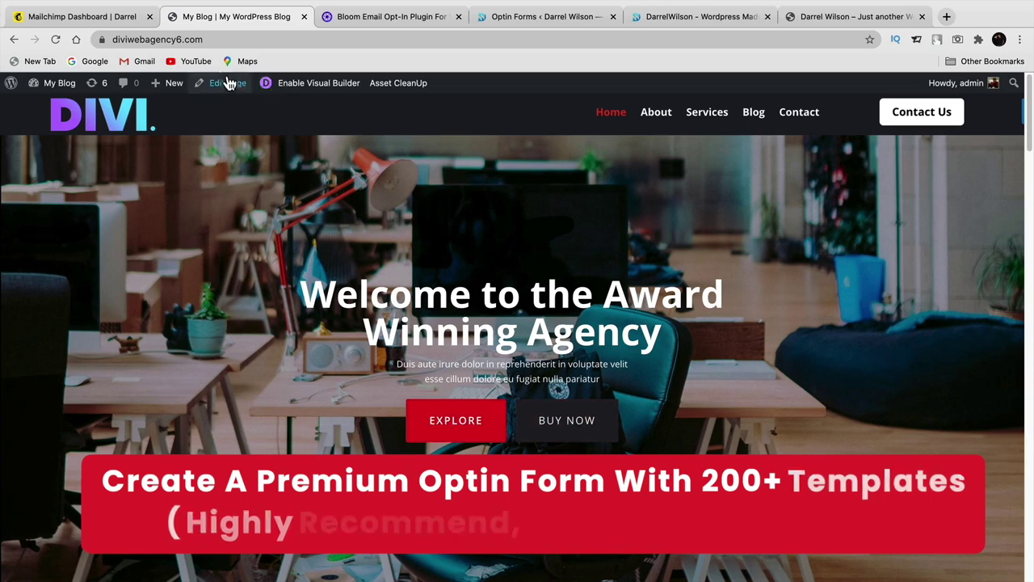
- View the Bloom plugin page on Elegant Themes
left_click(421, 21)
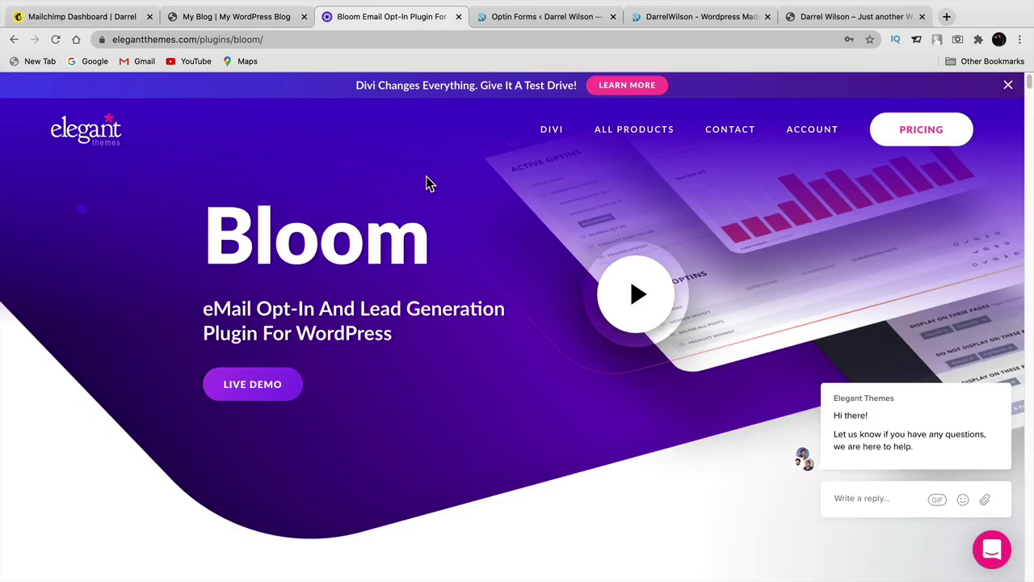
left_click_drag(433, 247, 232, 234)
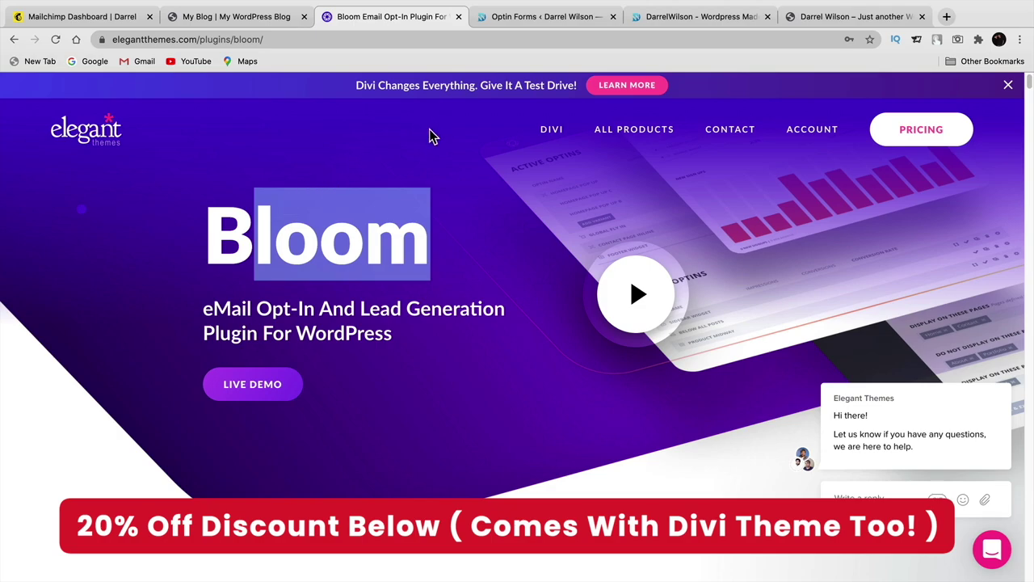
left_click(386, 250)
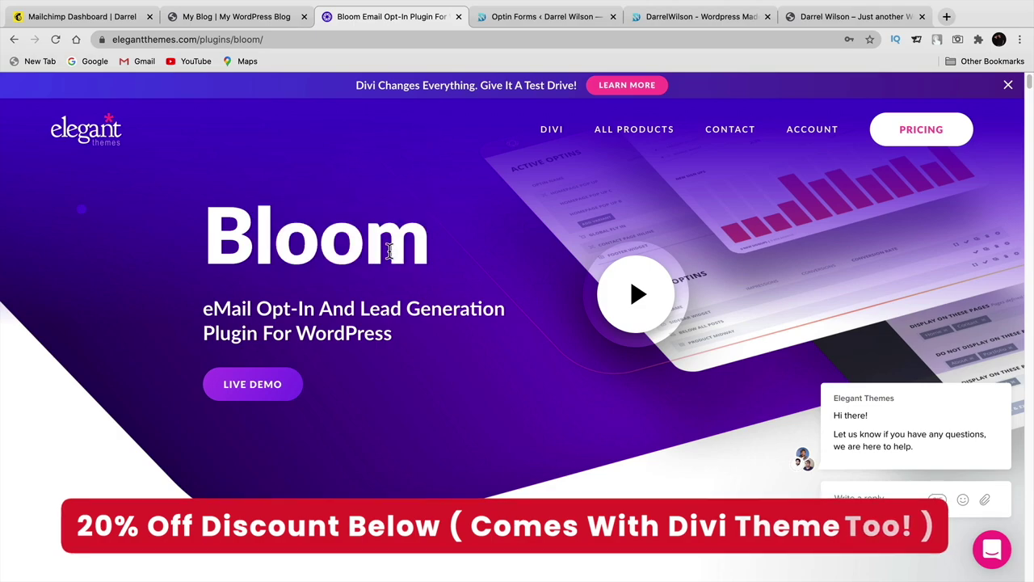
- Review the pricing plans, $89 yearly and $249 lifetime, then return to the blog site
left_click(919, 132)
scroll(521, 328, "down", 4)
scroll(474, 304, "up", 2)
double_click(372, 242)
left_click(372, 242)
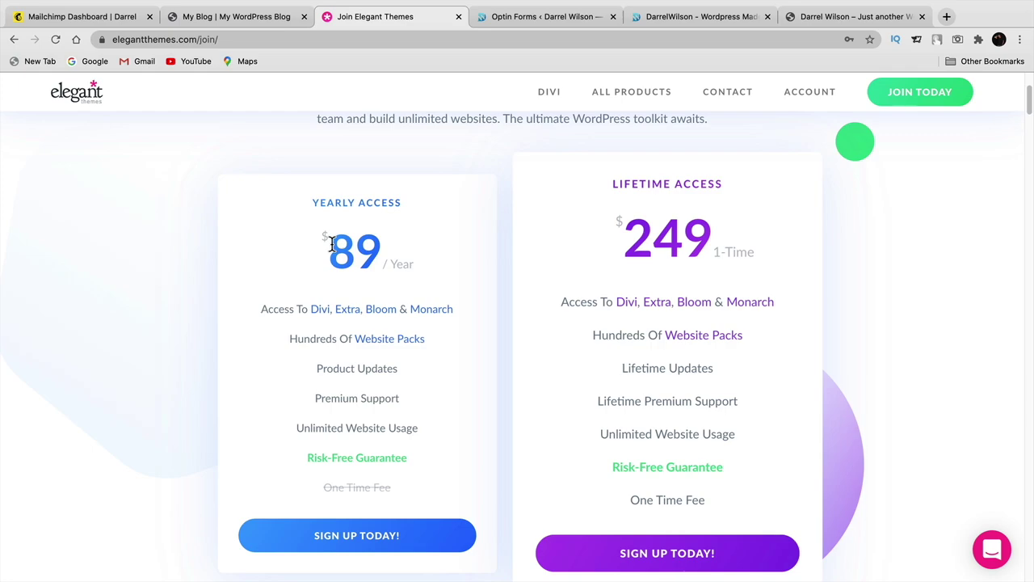
mouse_move(323, 317)
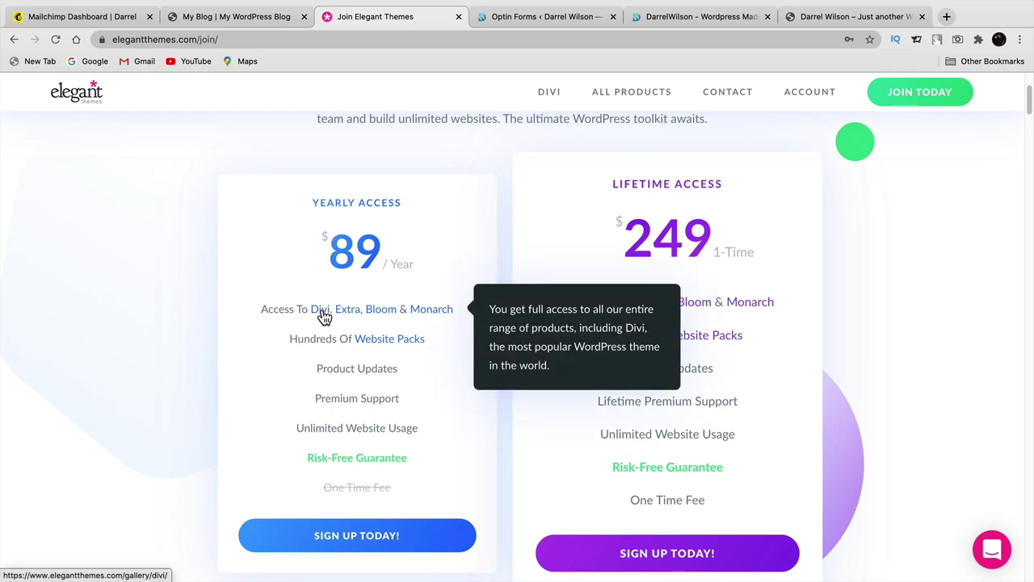
left_click(237, 17)
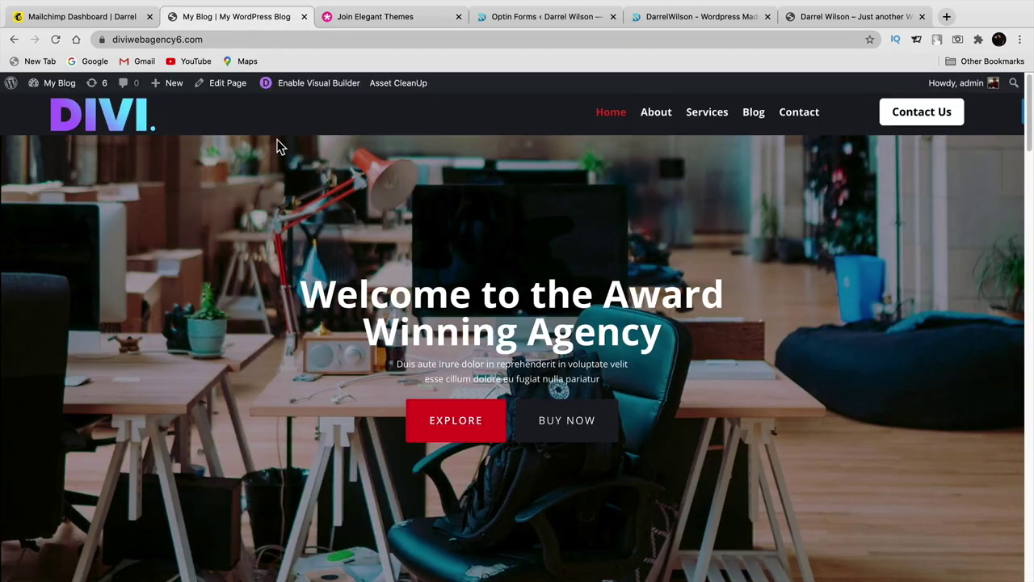
left_click(342, 16)
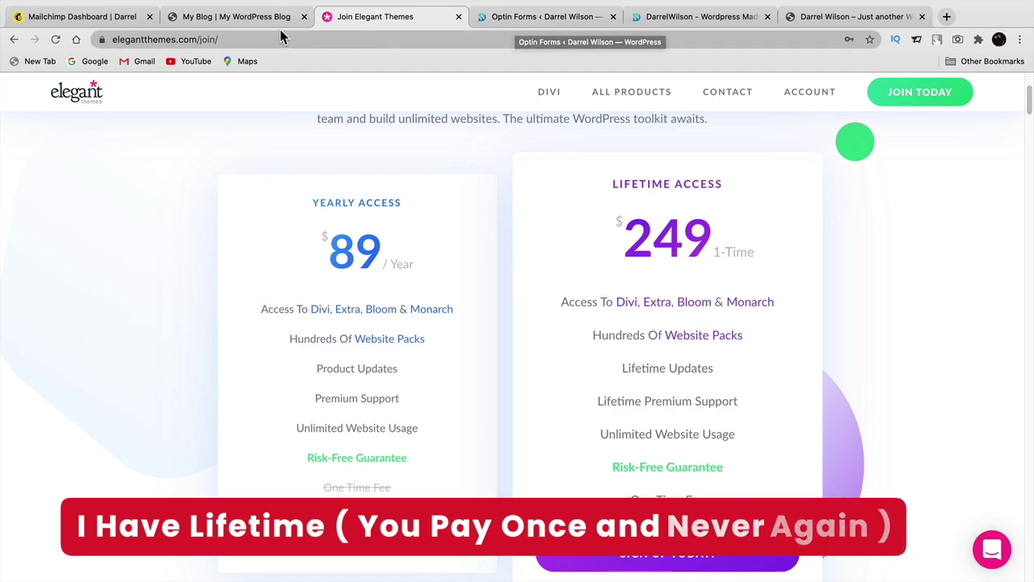
left_click(234, 17)
- Go to the WordPress Dashboard, then Plugins > Add New and its Upload Plugin panel
mouse_move(59, 82)
left_click(51, 106)
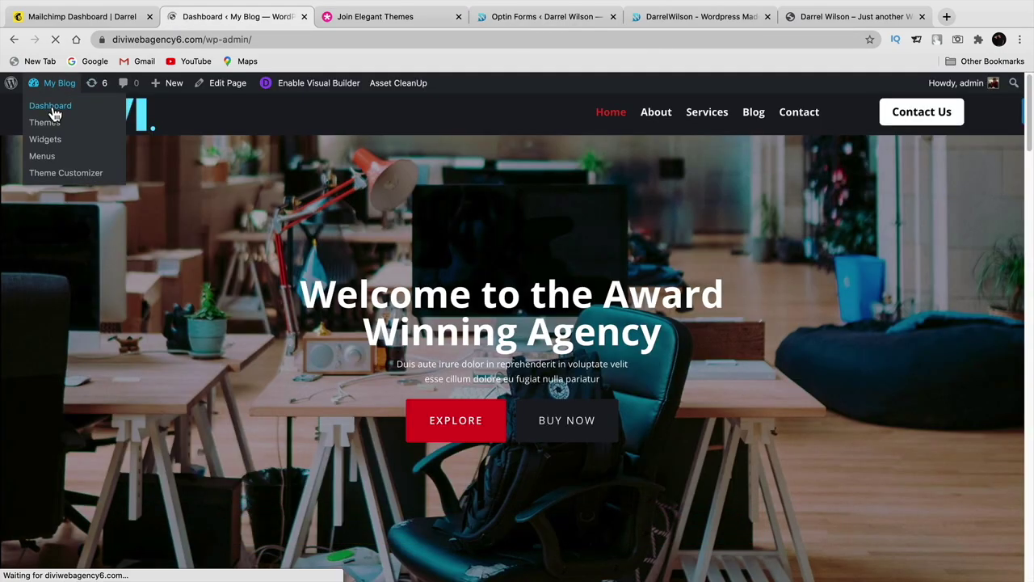
mouse_move(38, 330)
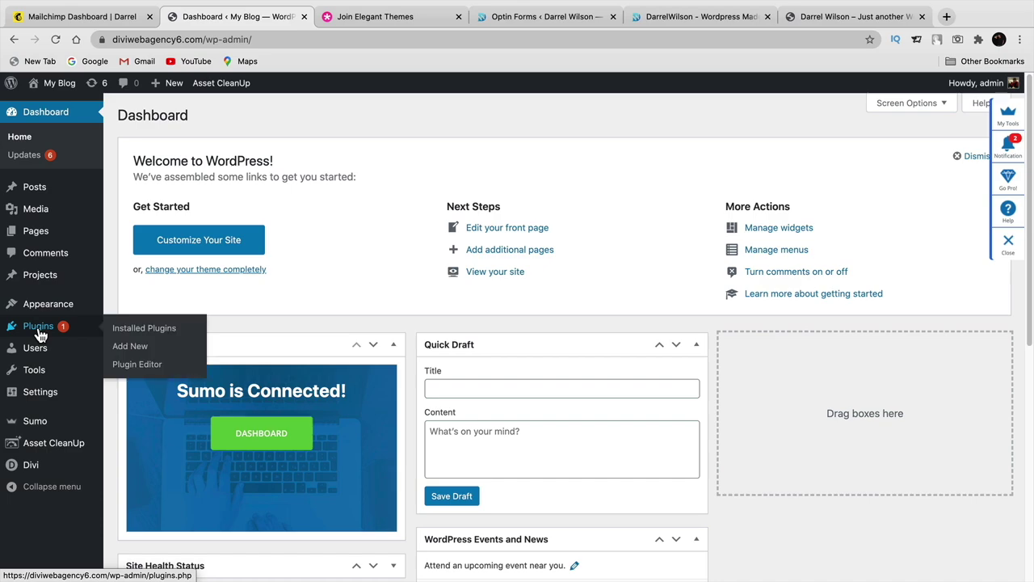
left_click(127, 350)
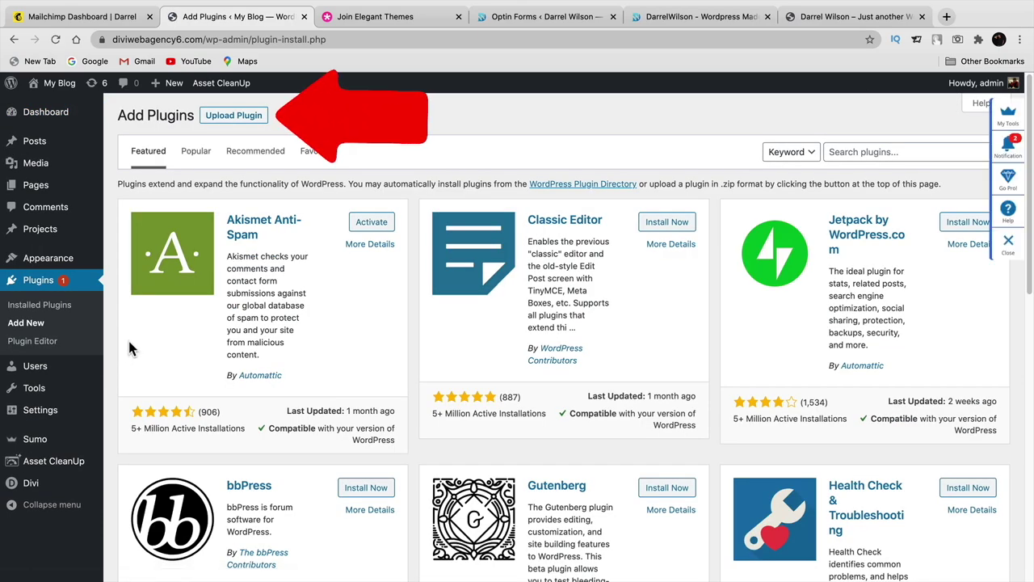
left_click(242, 122)
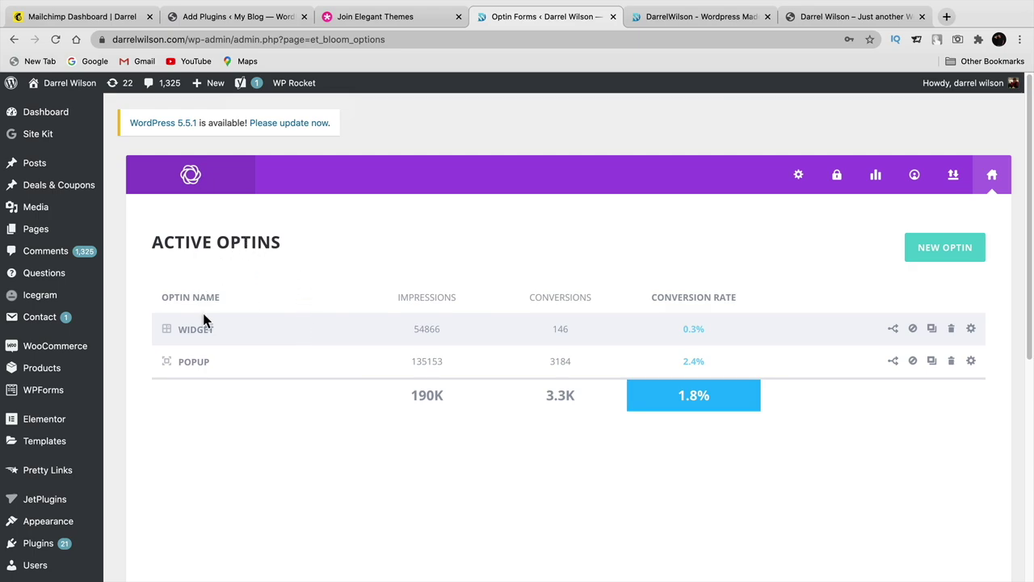
- Review the existing WIDGET and POPUP optins on Bloom's Active Optins dashboard
left_click_drag(182, 244, 250, 242)
left_click_drag(178, 330, 207, 330)
left_click_drag(178, 362, 207, 362)
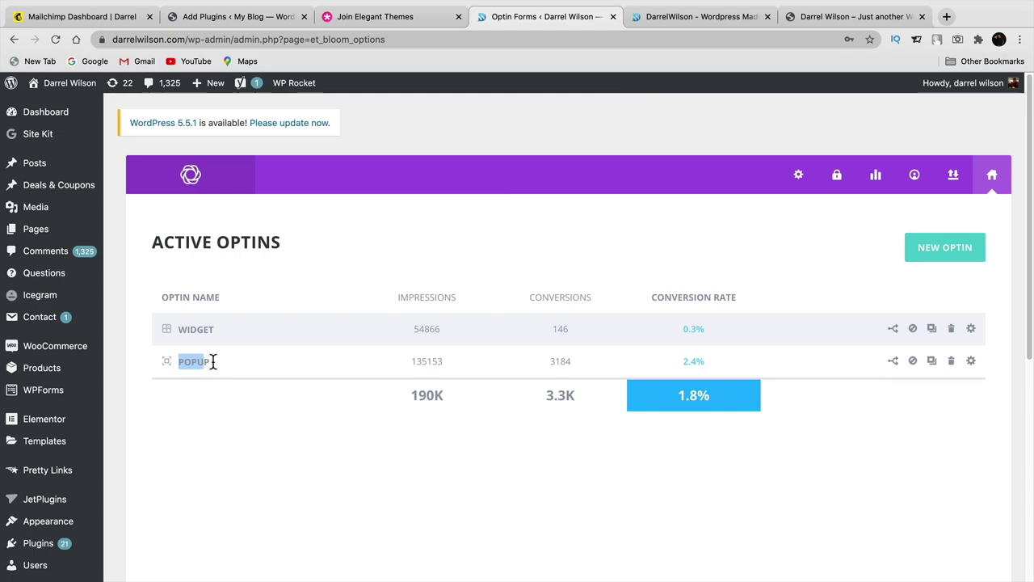
- Check the live Newsletter popup, then start a new optin in Bloom
left_click(658, 18)
scroll(485, 356, "down", 2)
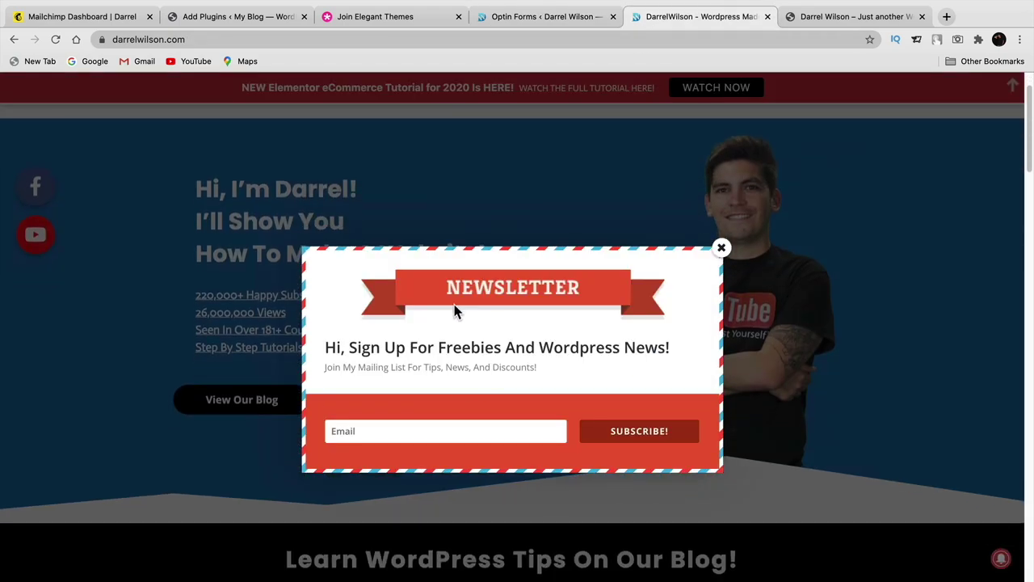
scroll(473, 109, "up", 2)
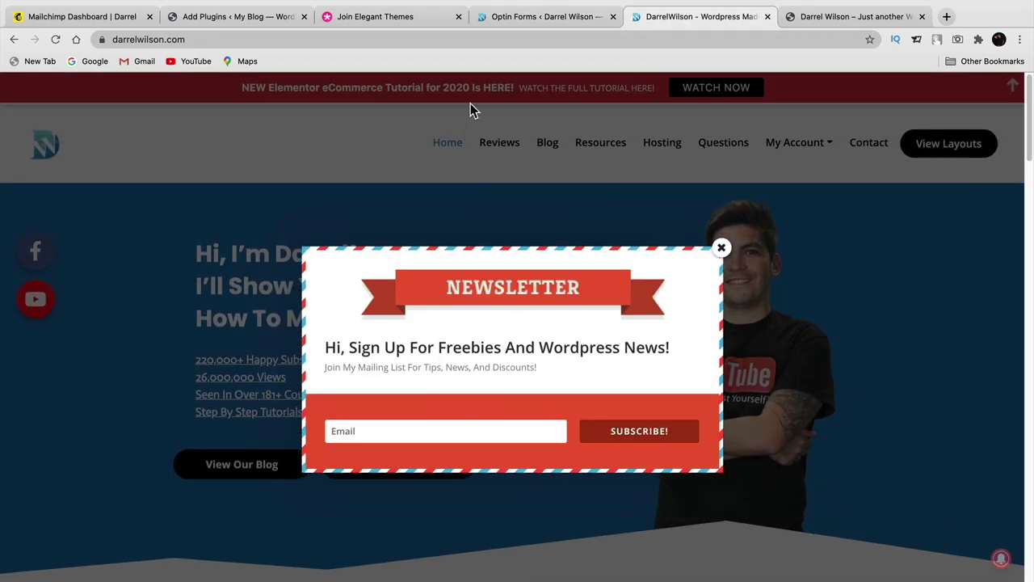
left_click(523, 18)
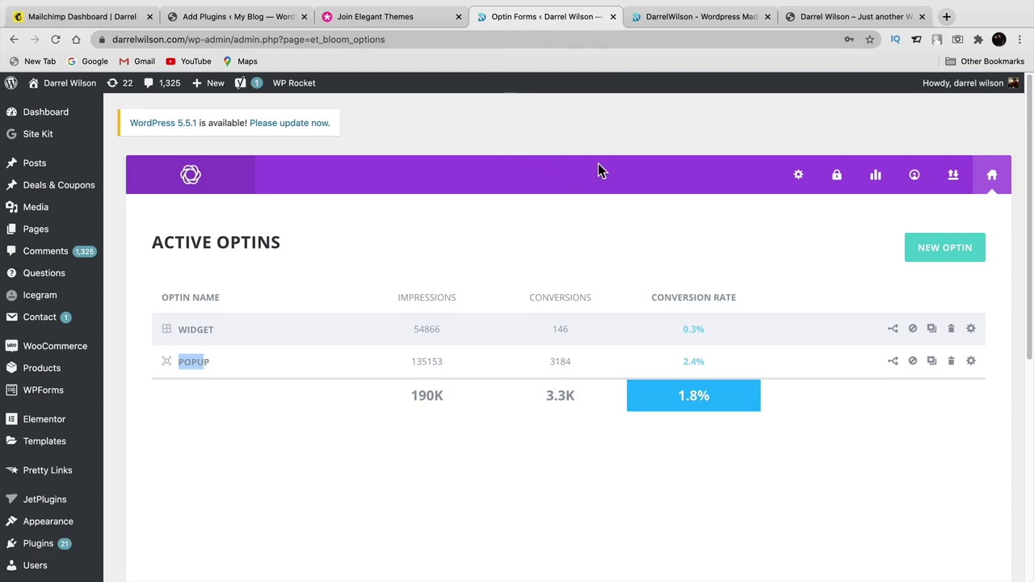
left_click(942, 260)
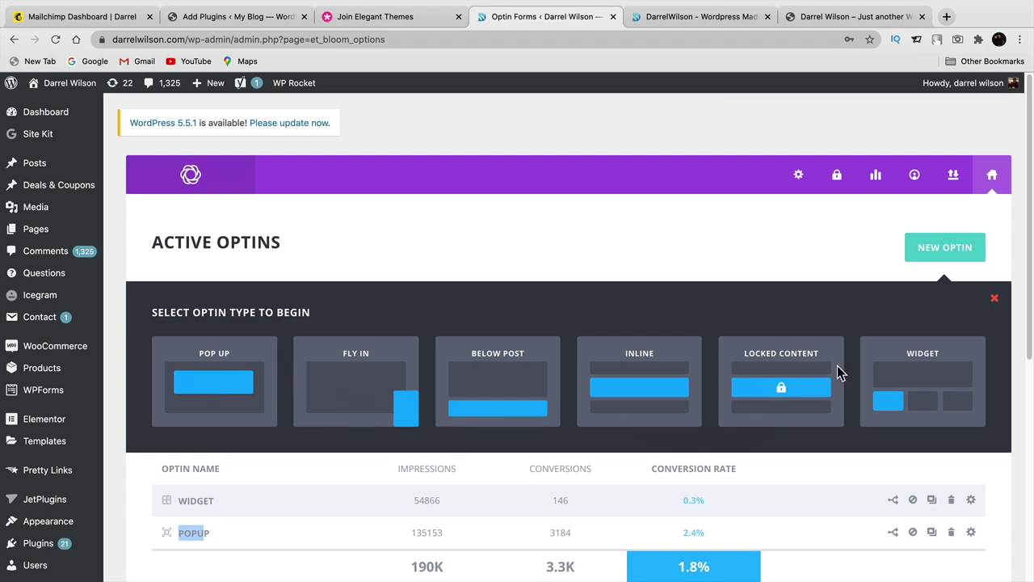
- Make the new optin a Pop Up with MailChimp as the email provider
left_click(233, 384)
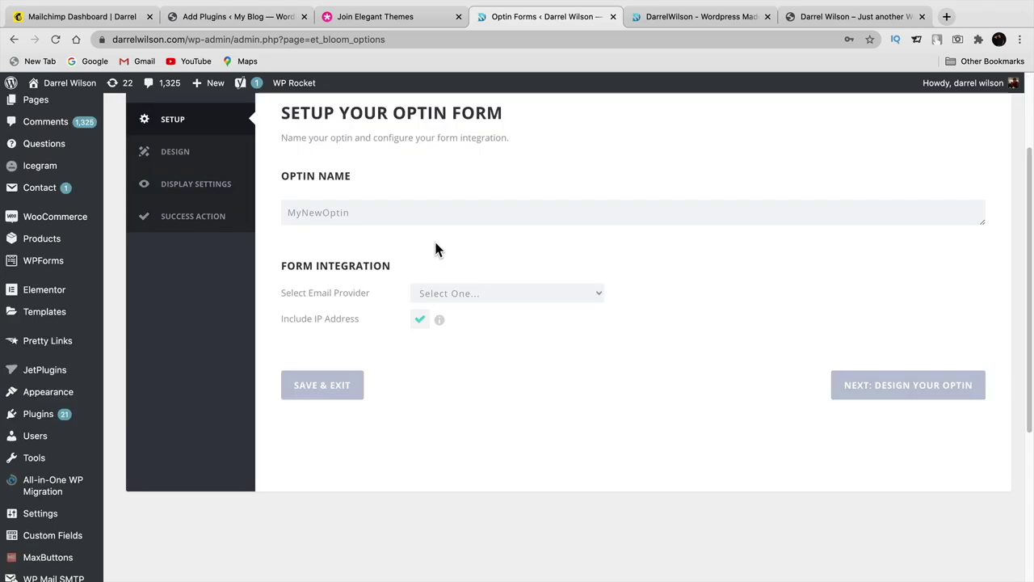
left_click(461, 294)
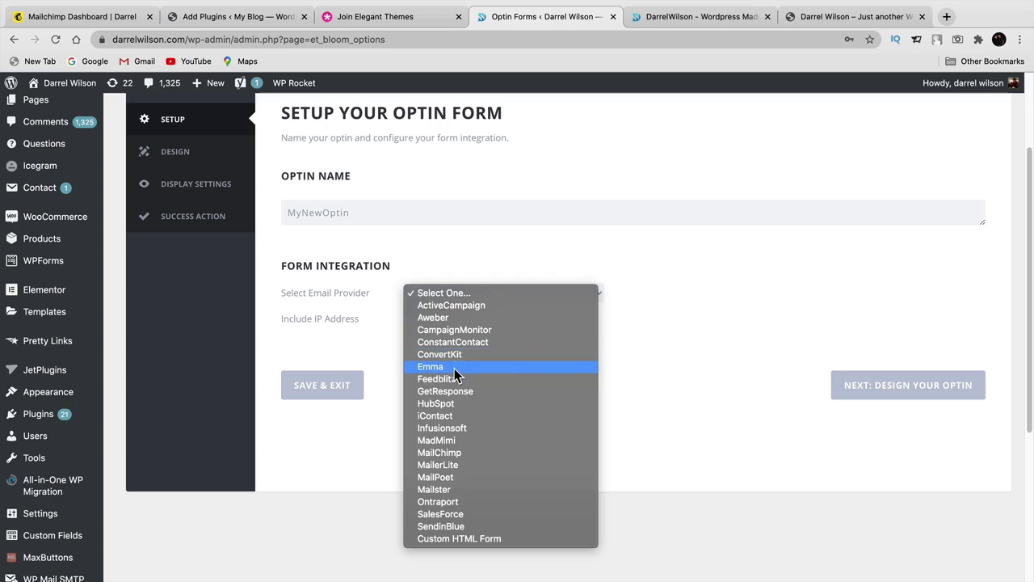
left_click(487, 454)
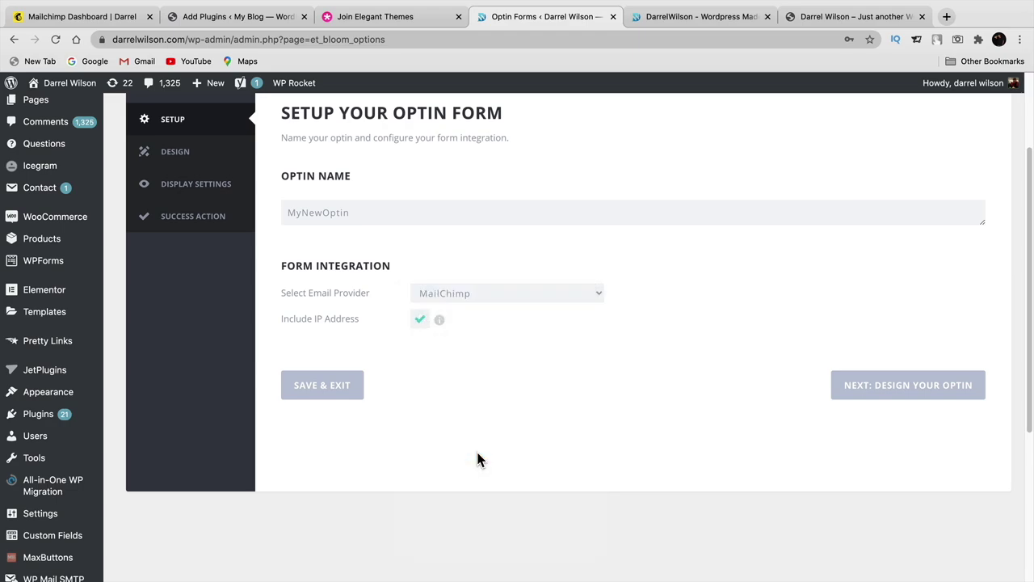
- Add a new MailChimp account to the optin and try to authorize it
left_click(465, 321)
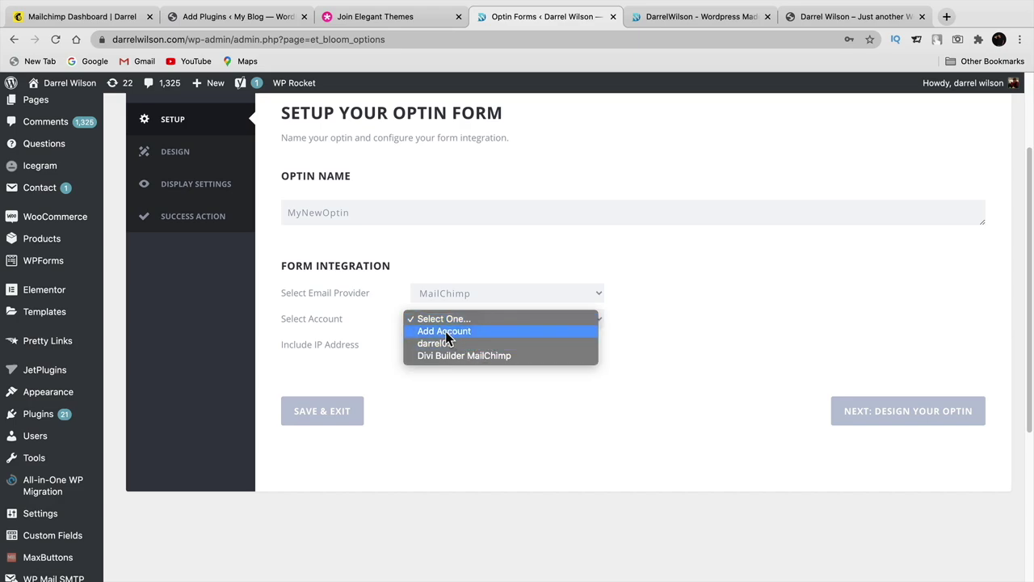
left_click(445, 331)
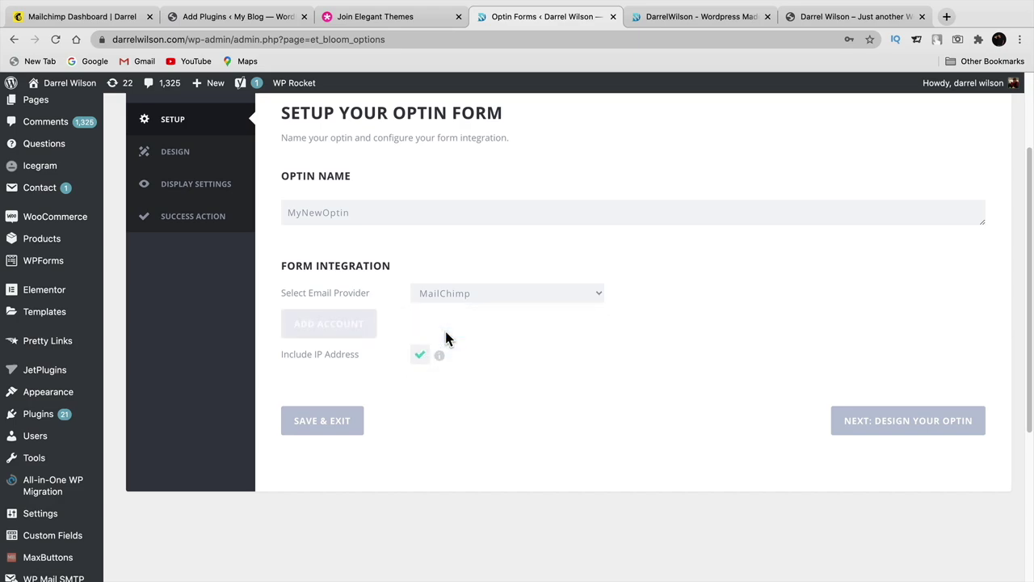
left_click(335, 325)
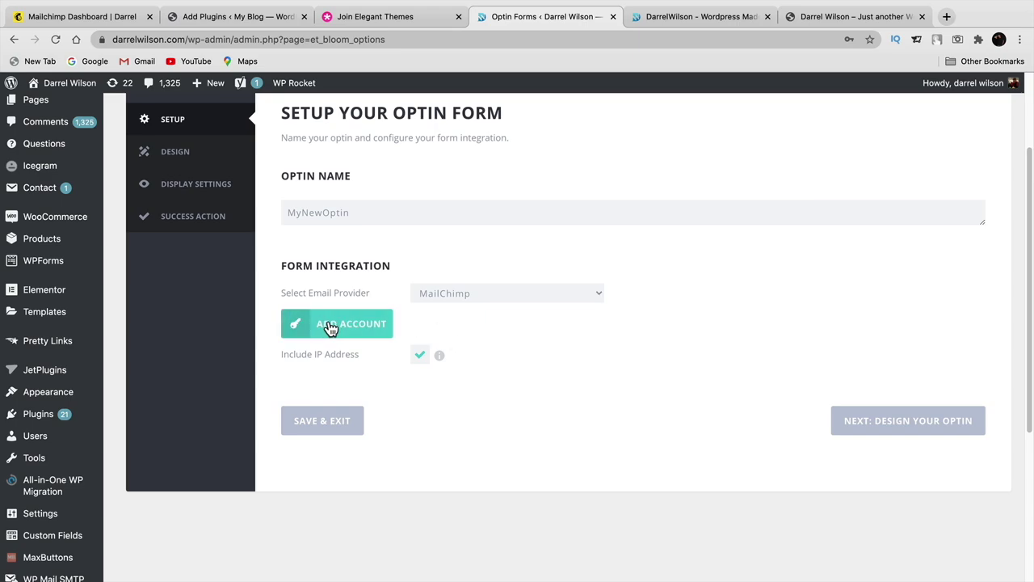
left_click(342, 326)
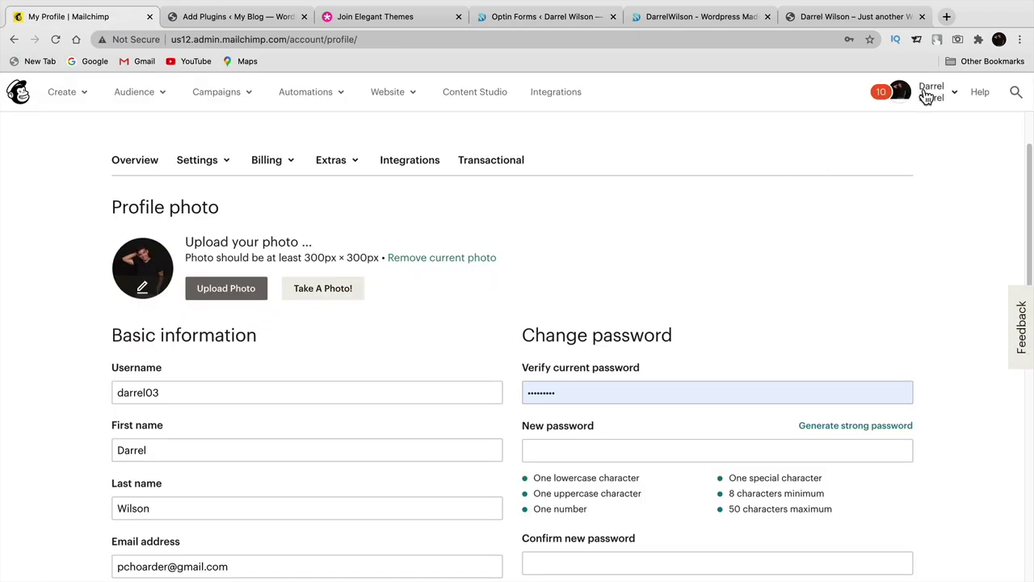
- Check the Mailchimp account username, then go to the Extras > API keys page
left_click(146, 393)
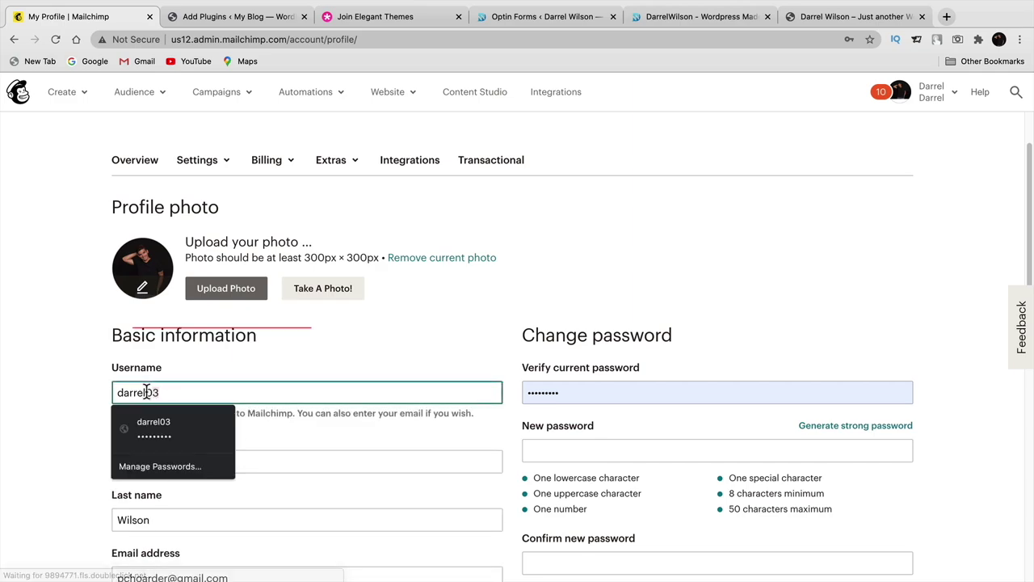
left_click(87, 392)
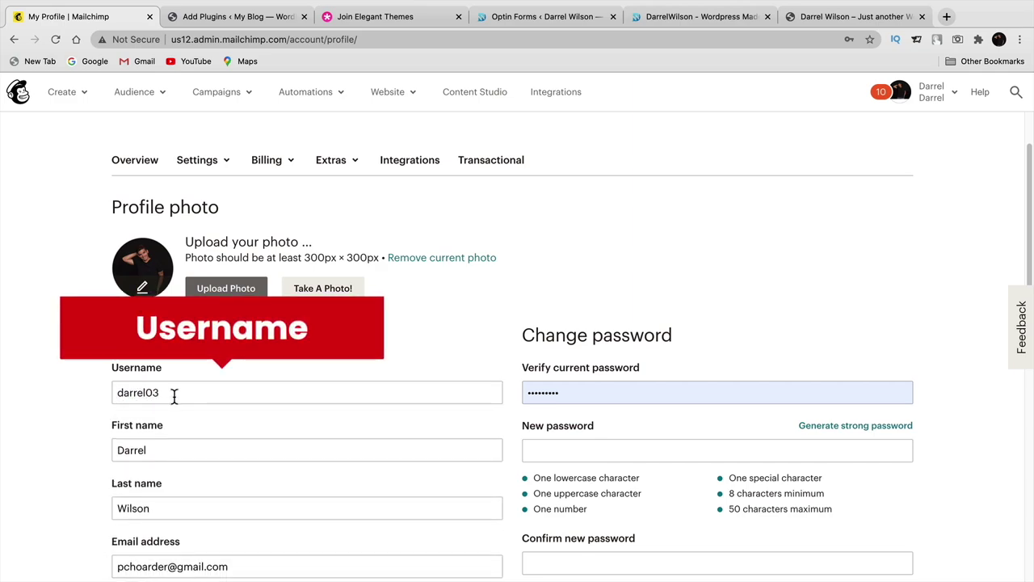
left_click(330, 161)
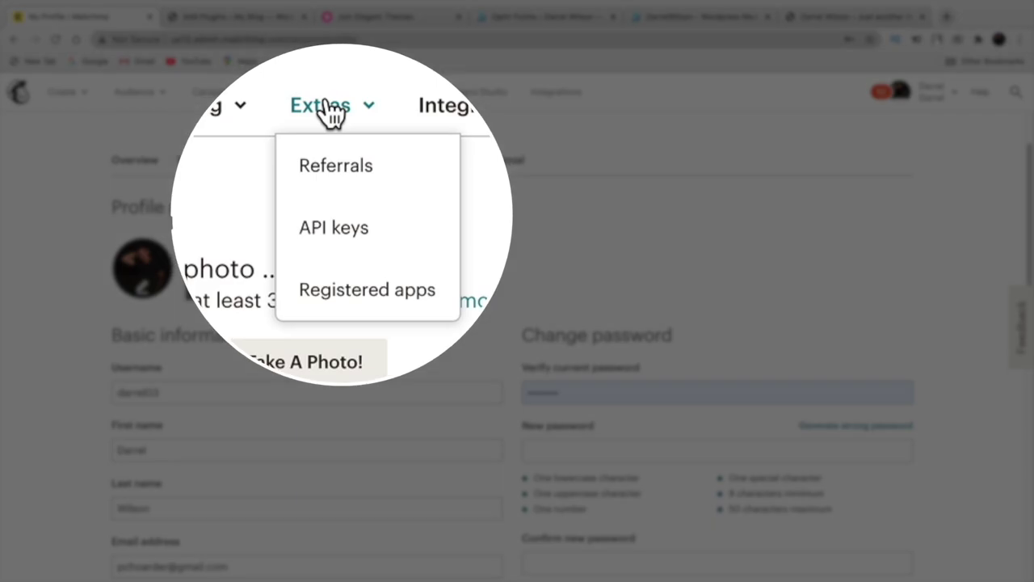
left_click(339, 235)
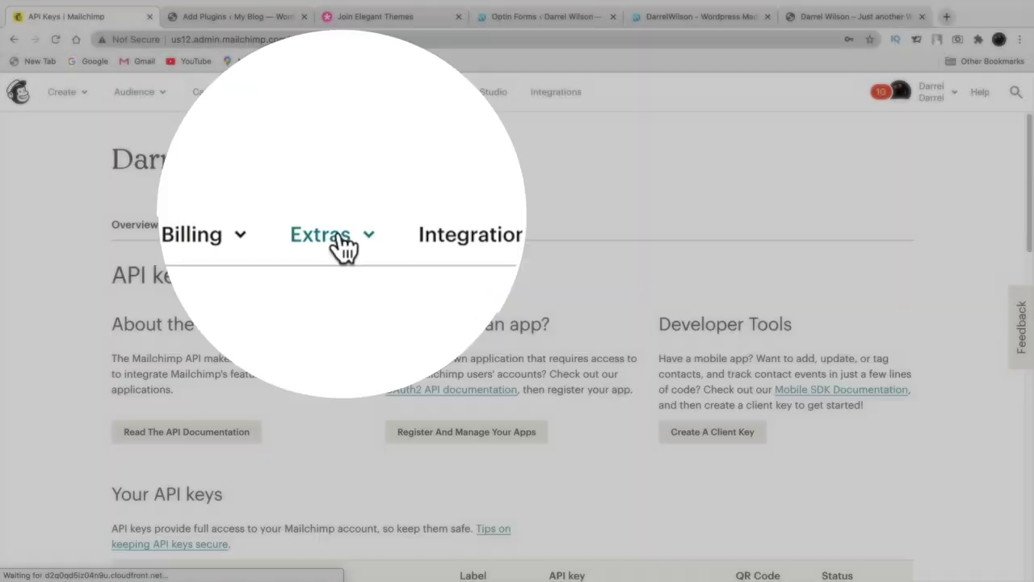
- Select and copy the first existing active API key
scroll(287, 338, "down", 5)
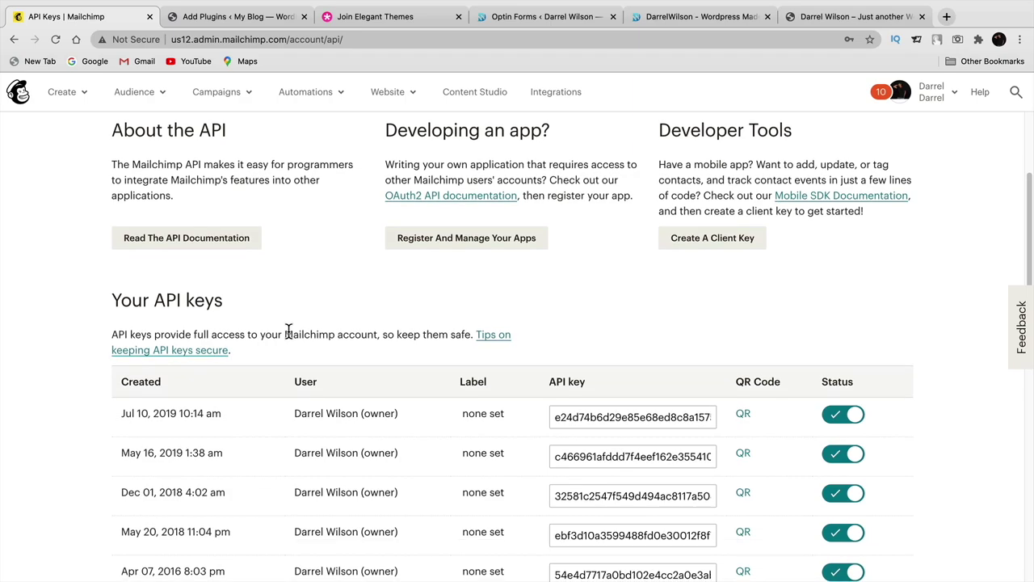
scroll(289, 332, "down", 2)
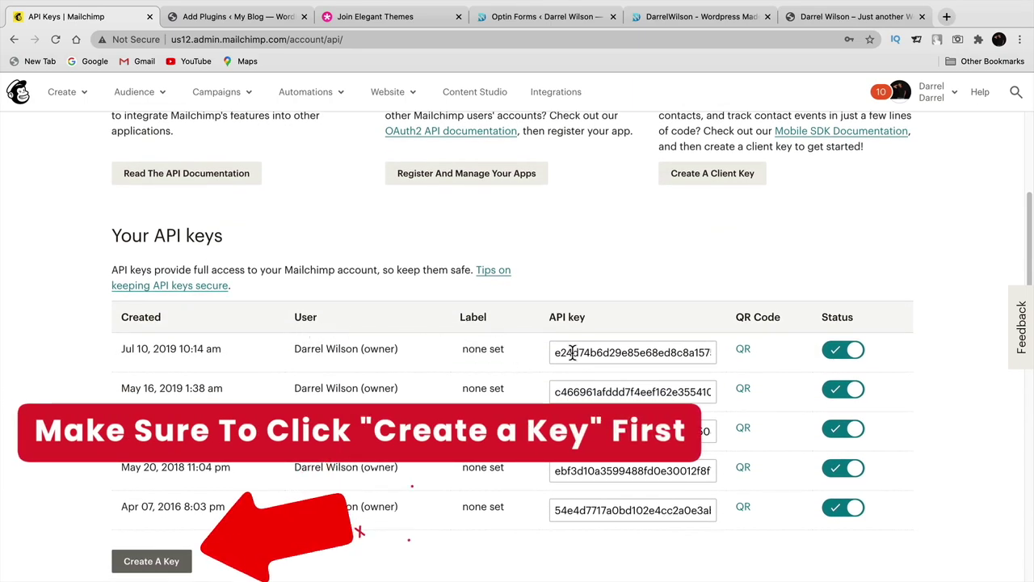
left_click(573, 352)
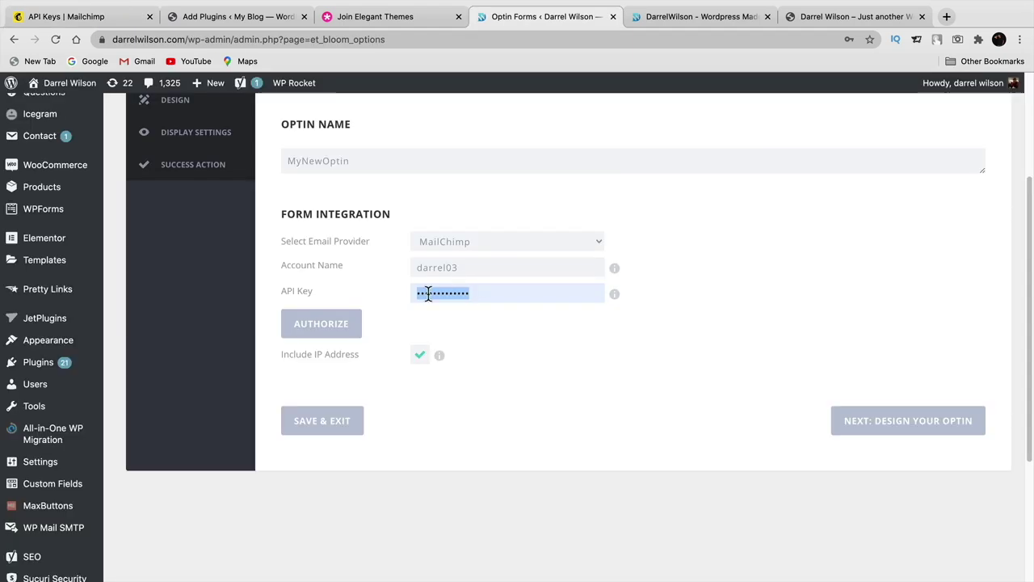
- Paste the API key into Bloom to authorize MailChimp and select the Wpfriends.com email list
right_click(425, 293)
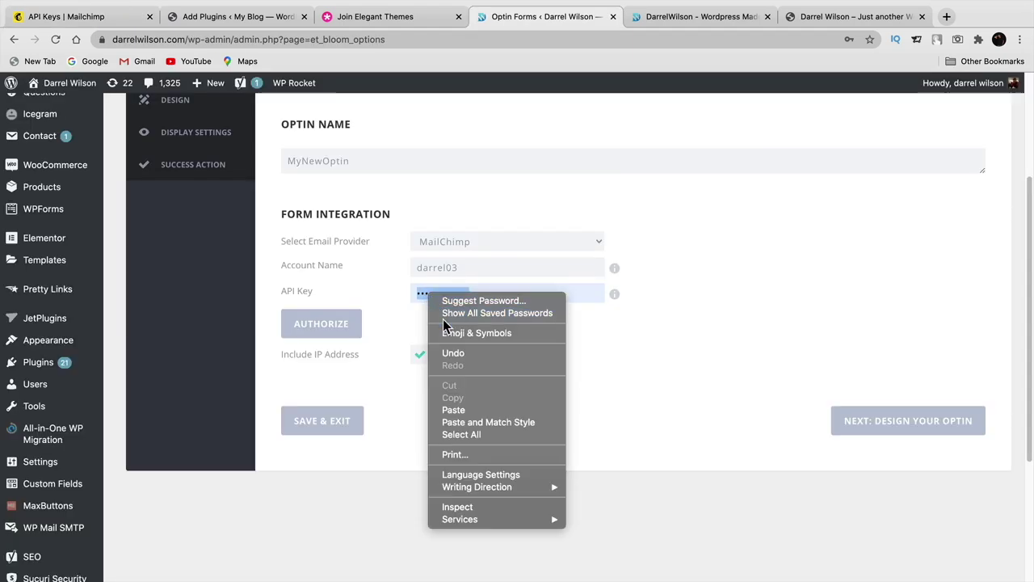
left_click(453, 410)
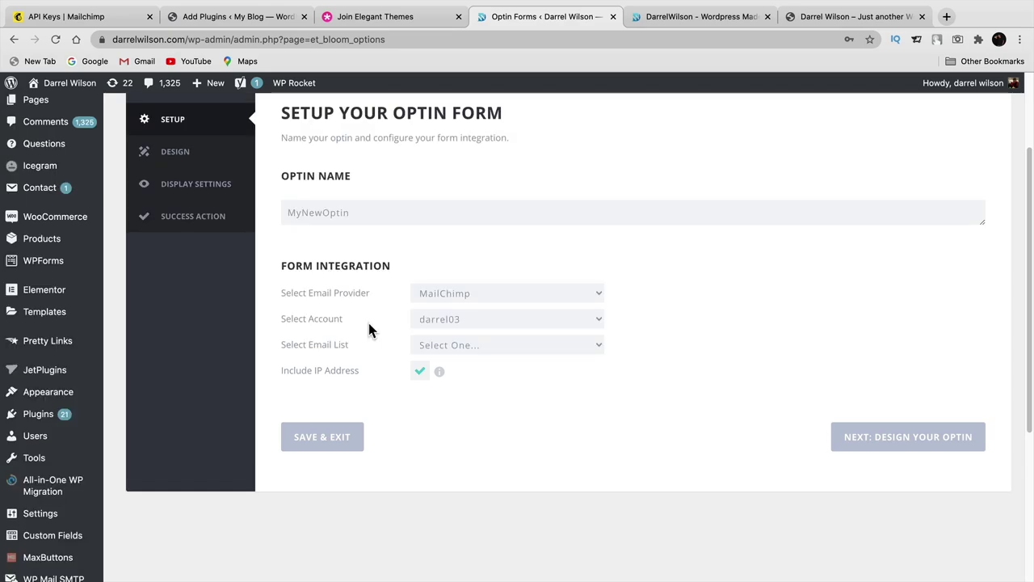
left_click(480, 347)
left_click(474, 362)
left_click(485, 344)
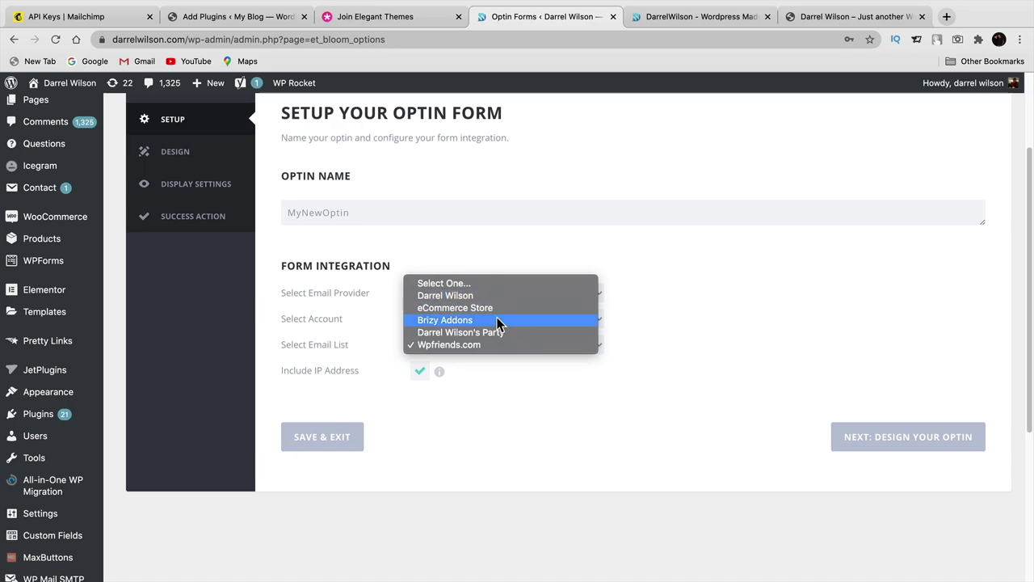
left_click(628, 325)
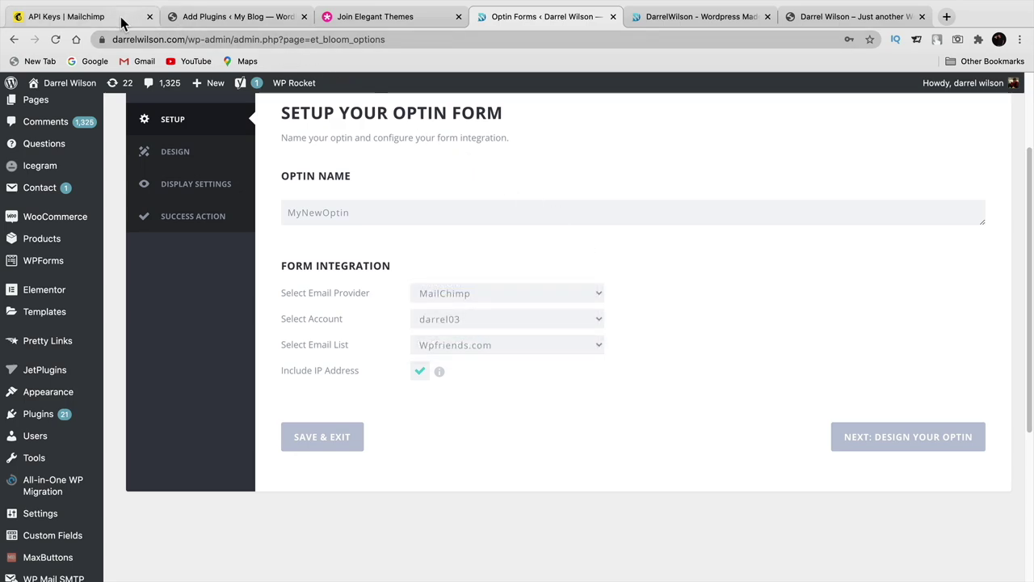
- Return to Mailchimp's API keys page and scroll down the keys list
left_click(66, 16)
scroll(406, 335, "down", 3)
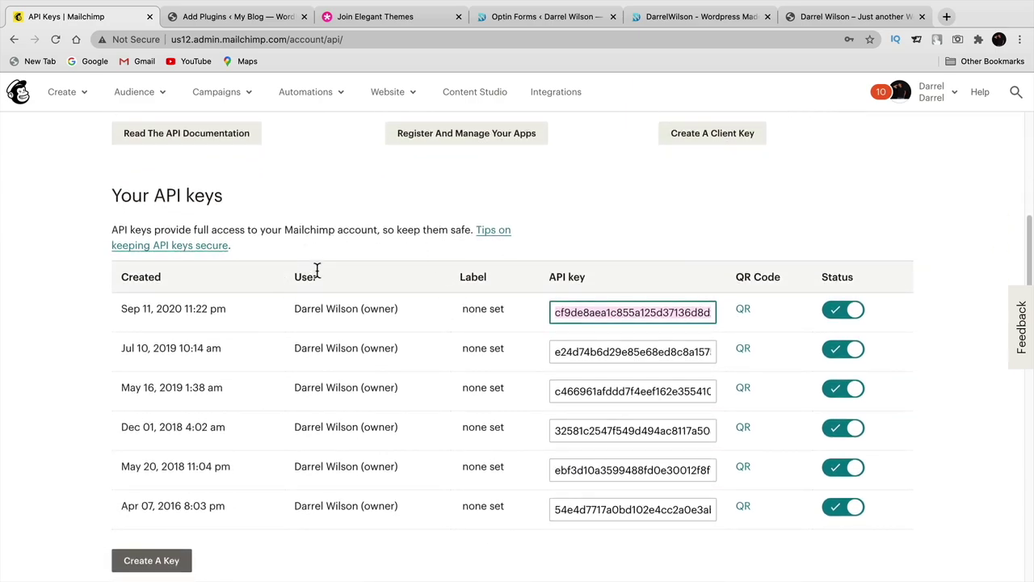
scroll(311, 271, "down", 2)
- Create a new Mailchimp API key, check the keys table, and return to Bloom's optin setup
left_click(157, 433)
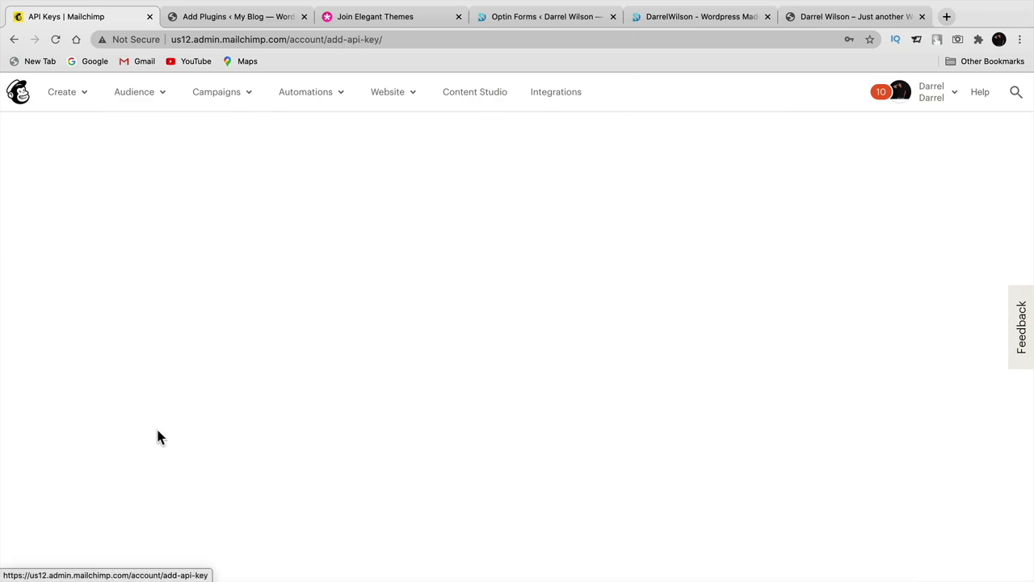
scroll(157, 431, "down", 3)
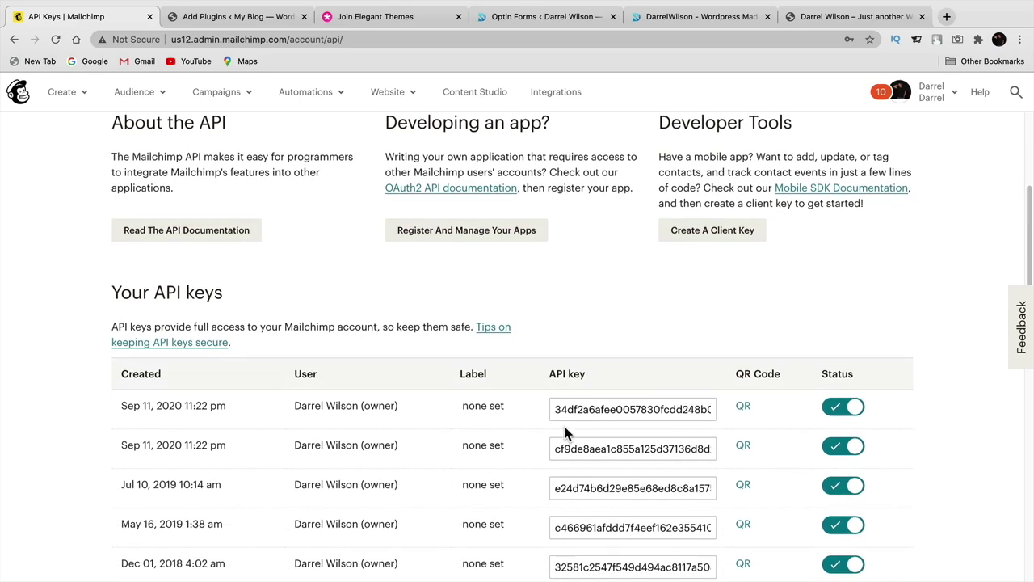
scroll(569, 429, "down", 2)
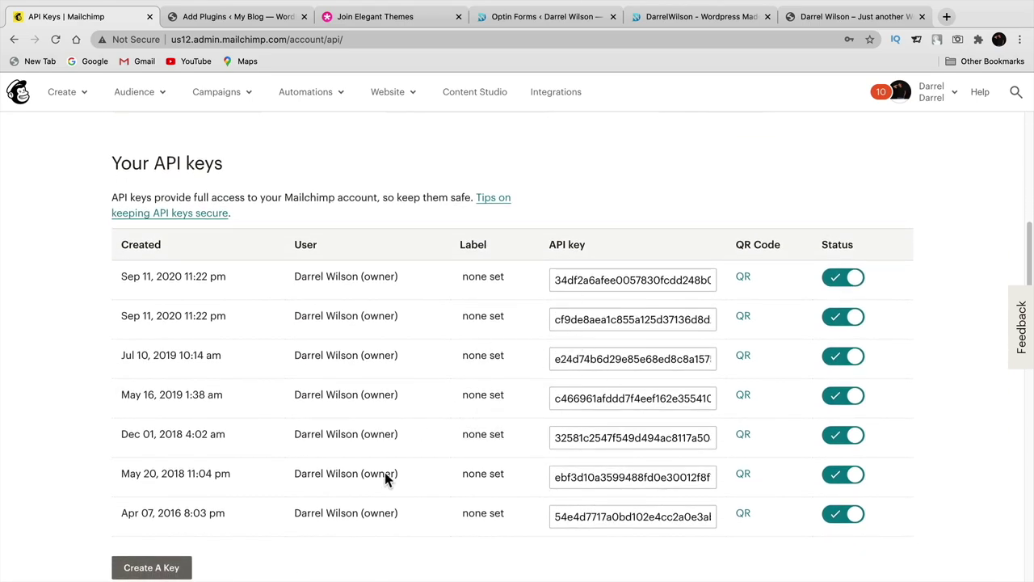
scroll(288, 450, "down", 2)
scroll(225, 434, "up", 3)
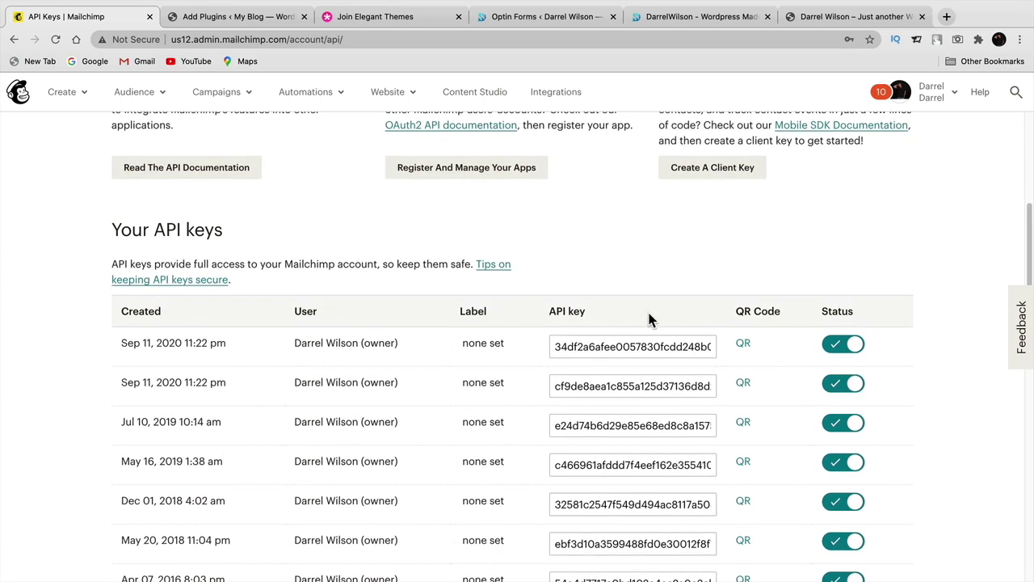
left_click(525, 17)
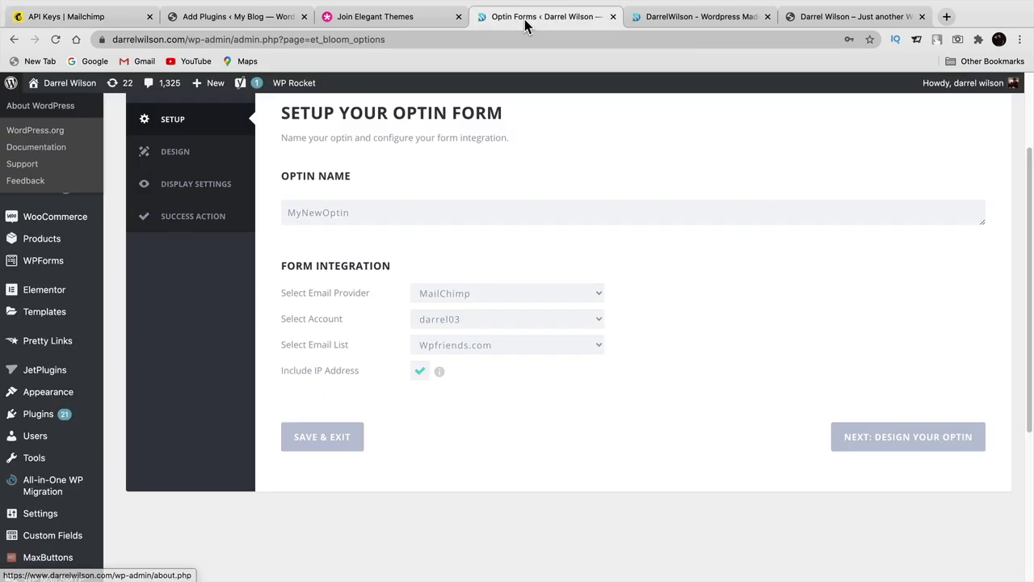
- Switch the optin to a different email list and continue to the design step
left_click(478, 341)
left_click(474, 294)
left_click(892, 441)
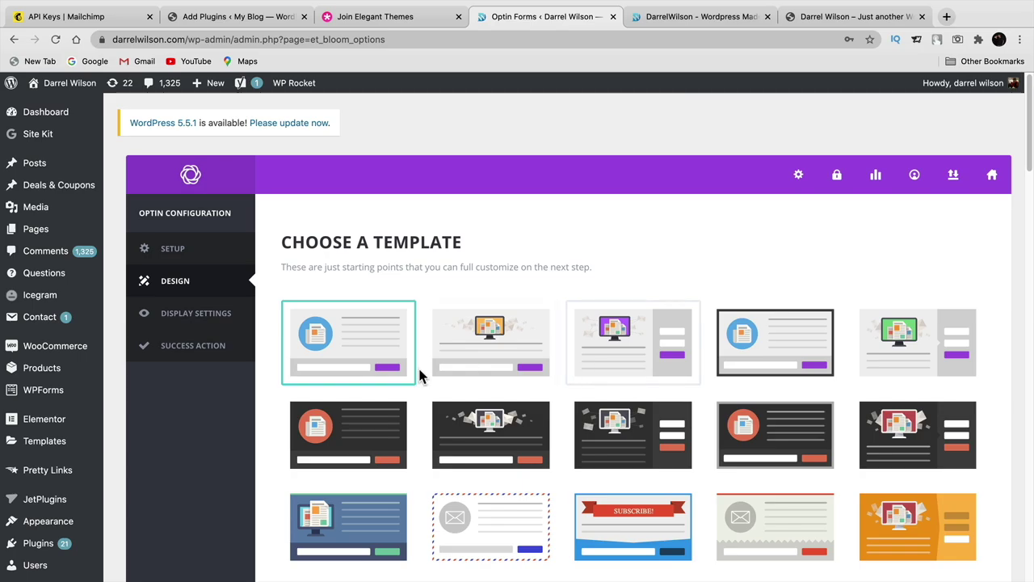
- Browse the optin templates and keep the chosen one for customization
scroll(509, 432, "down", 10)
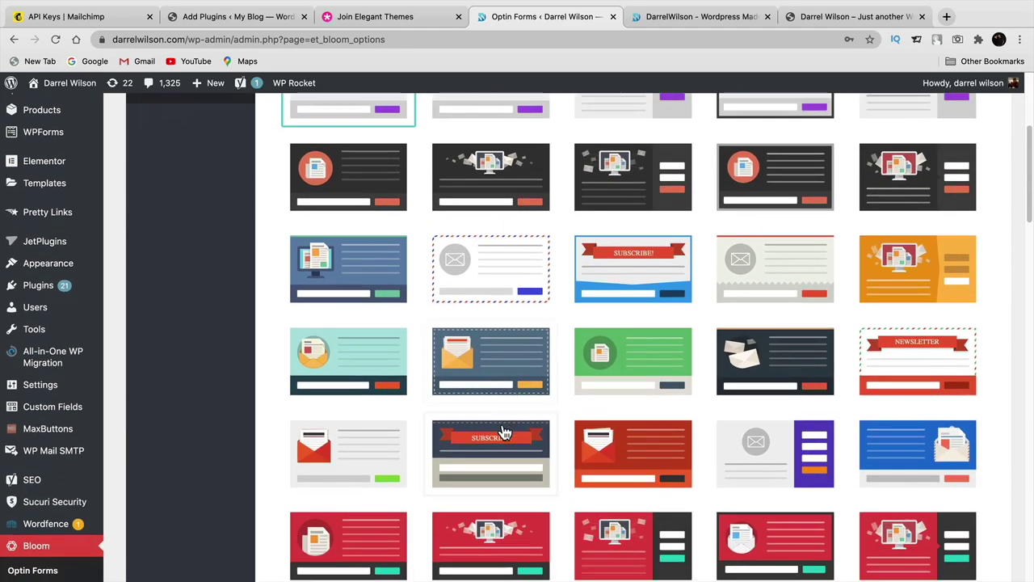
scroll(511, 434, "down", 15)
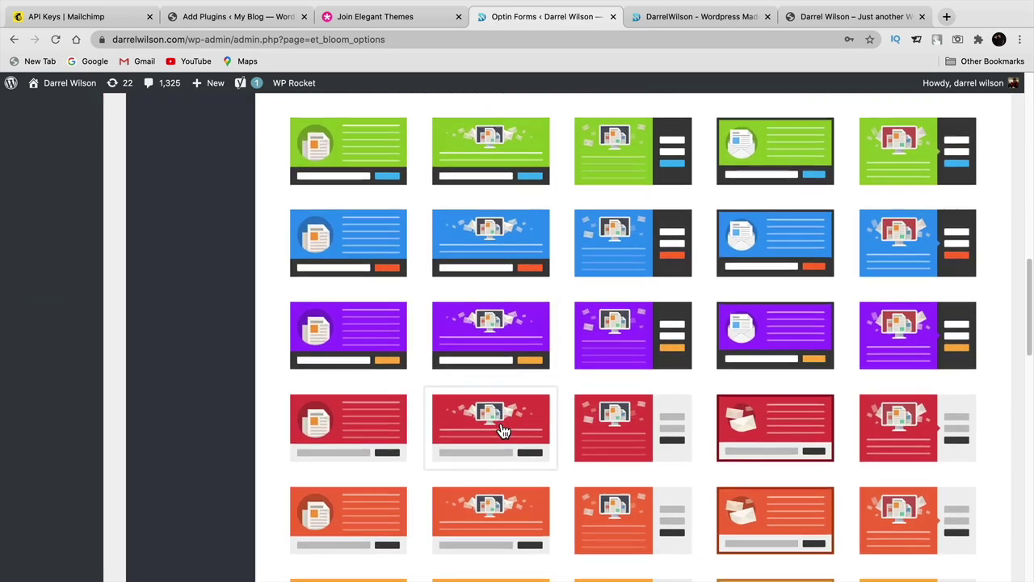
scroll(503, 430, "down", 20)
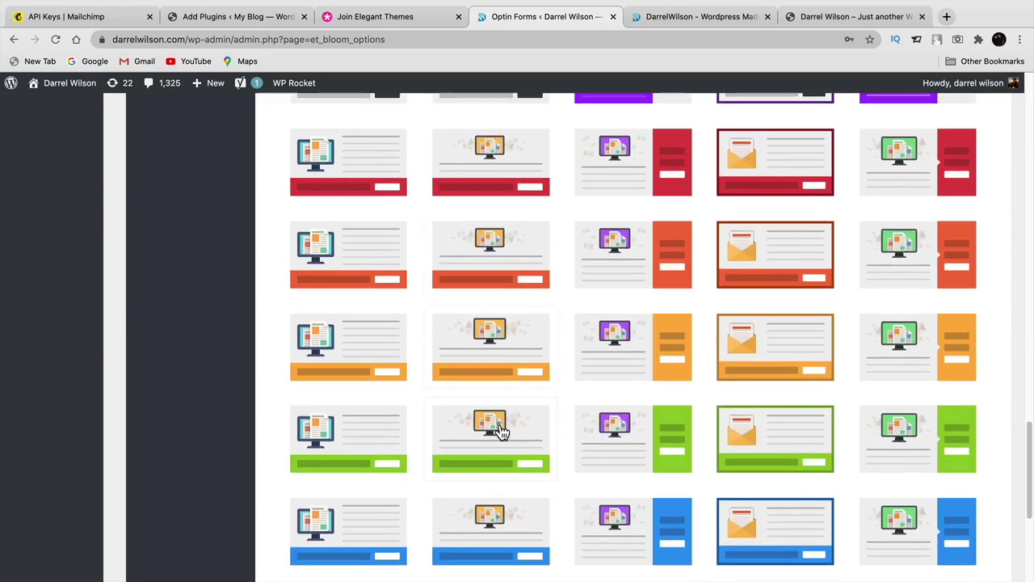
scroll(499, 431, "down", 2)
scroll(499, 431, "up", 20)
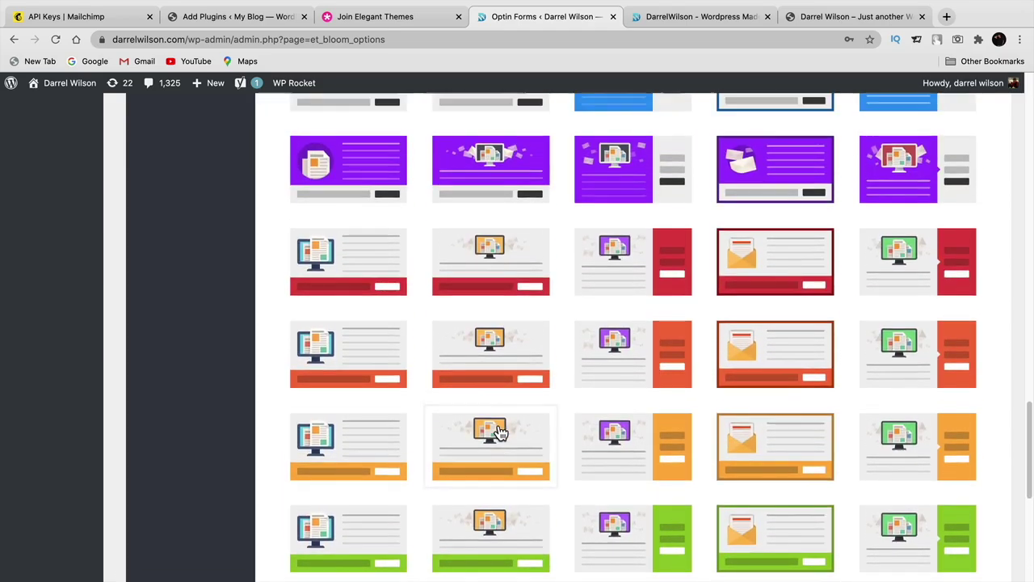
scroll(501, 434, "up", 6)
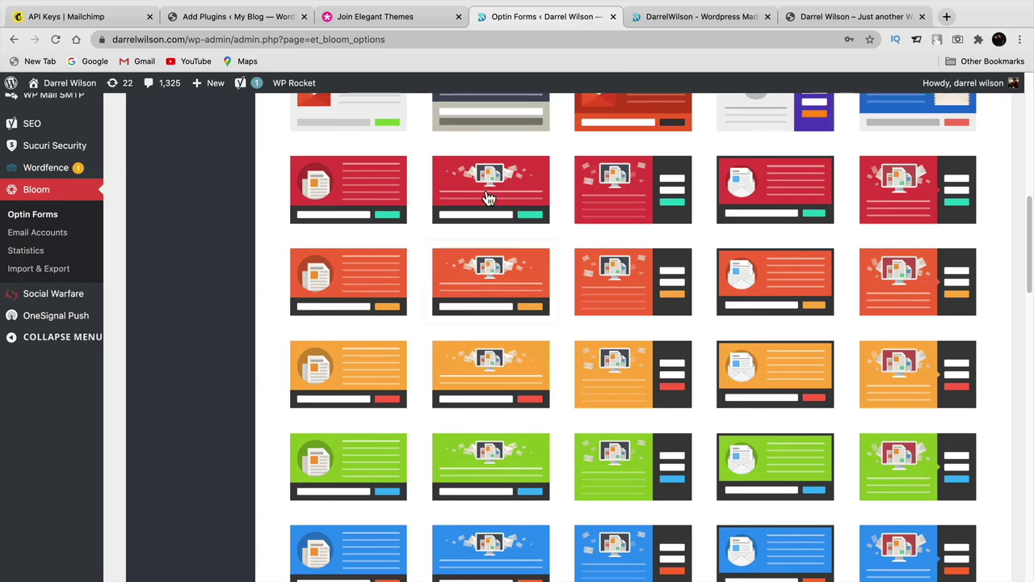
scroll(843, 477, "down", 5)
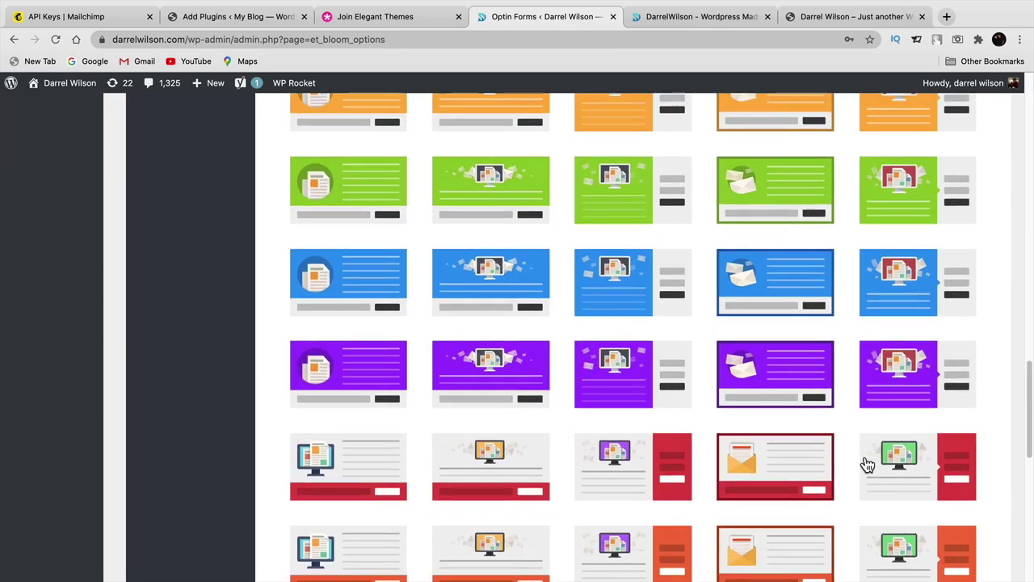
scroll(891, 505, "down", 6)
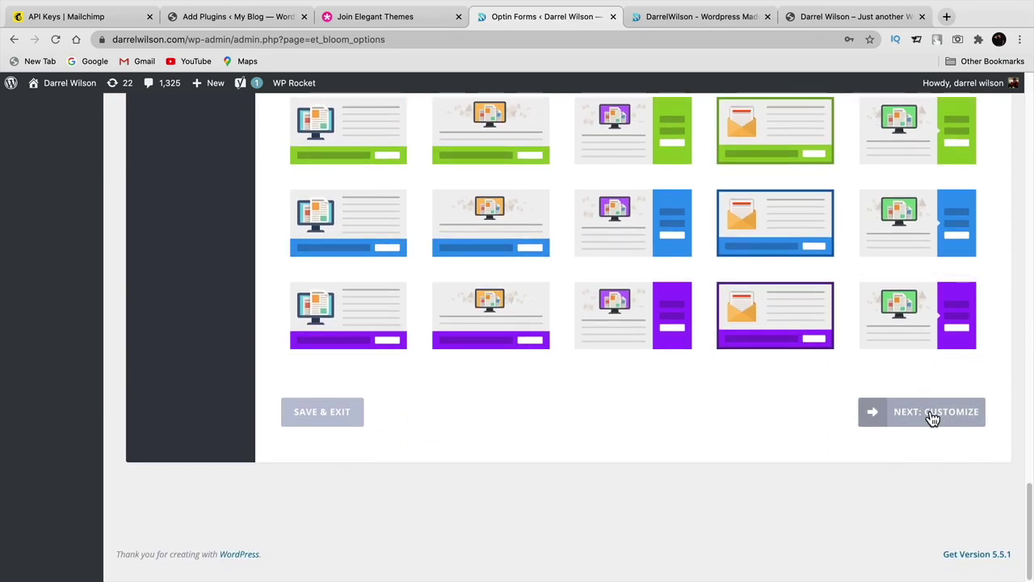
left_click(933, 415)
- Review the 'Subscribe To Our Newsletter' design settings and preview the popup
scroll(789, 351, "down", 2)
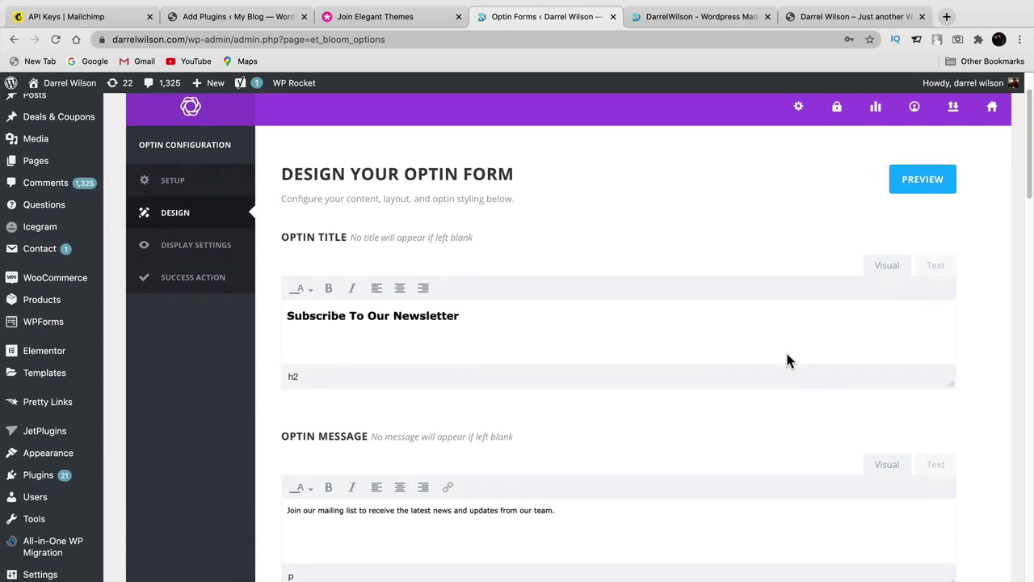
left_click_drag(459, 299, 294, 300)
scroll(282, 406, "down", 5)
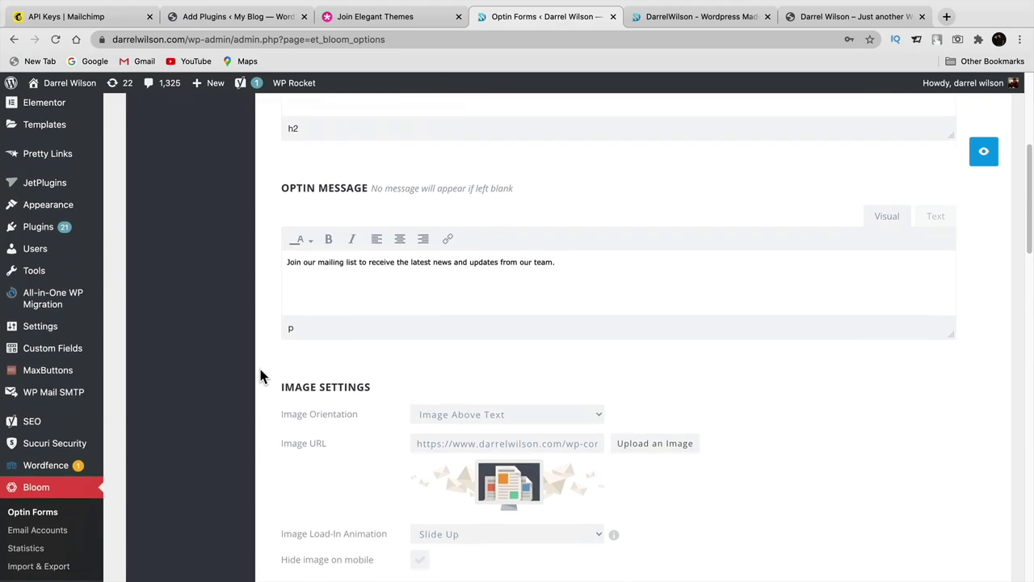
scroll(429, 380, "down", 2)
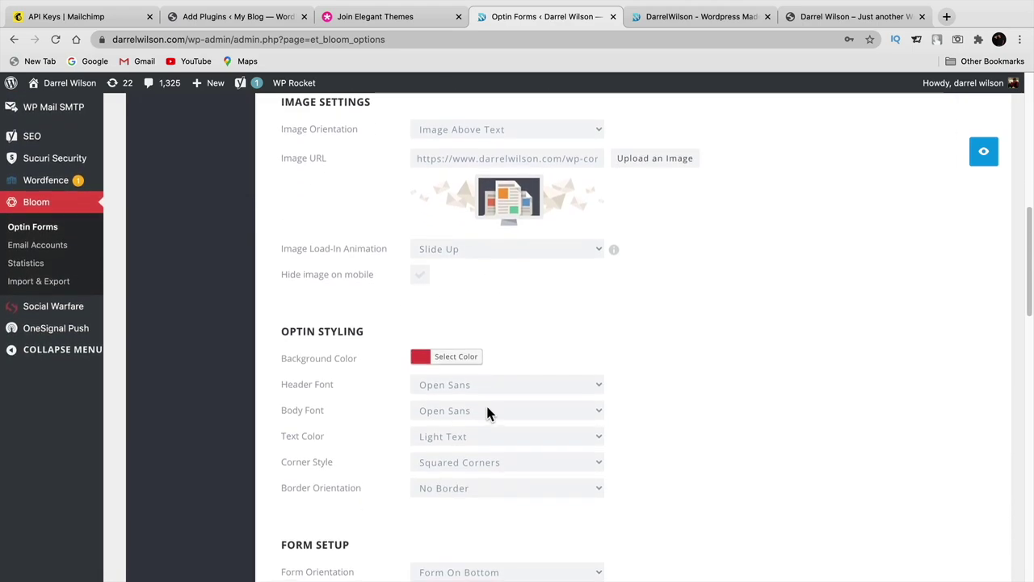
scroll(557, 249, "down", 5)
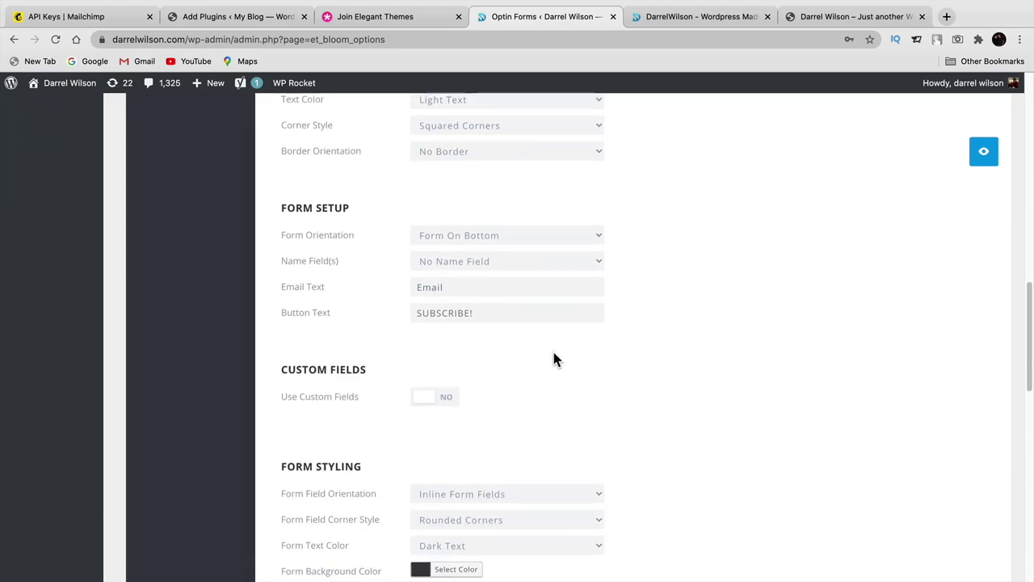
left_click(984, 156)
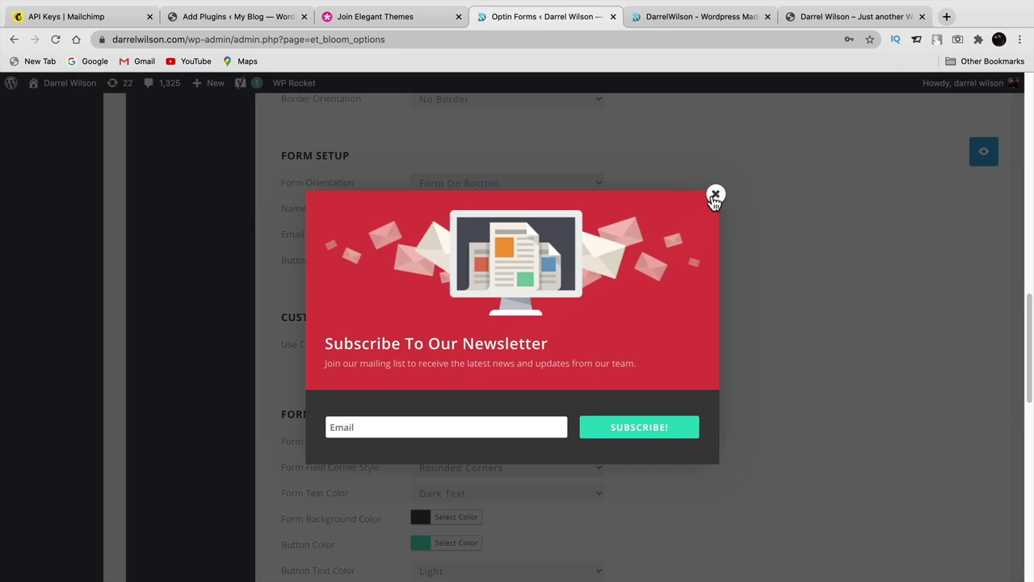
left_click(715, 196)
- Scroll through the remaining design options and continue to Display Settings
scroll(742, 366, "down", 5)
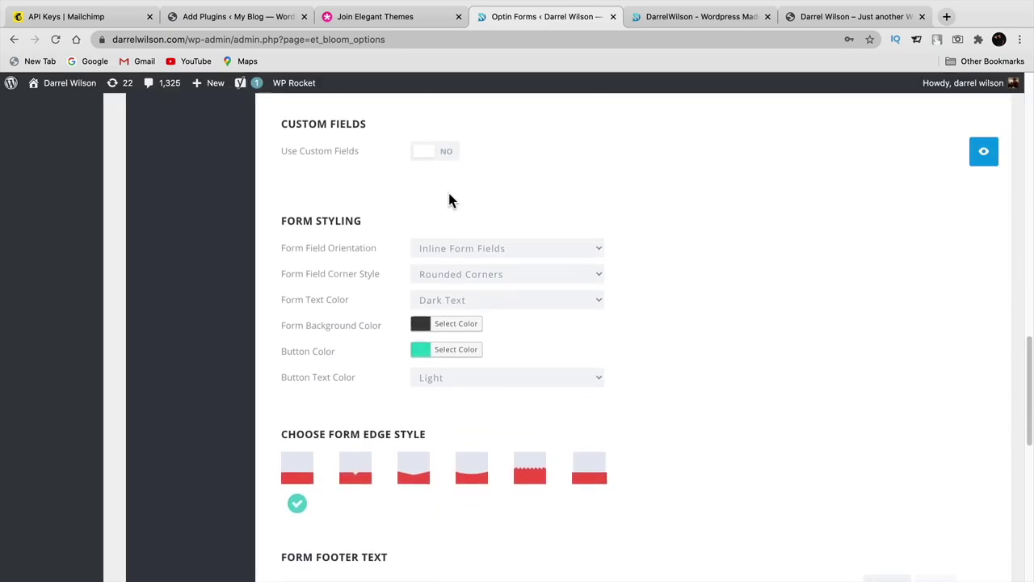
scroll(404, 487, "down", 5)
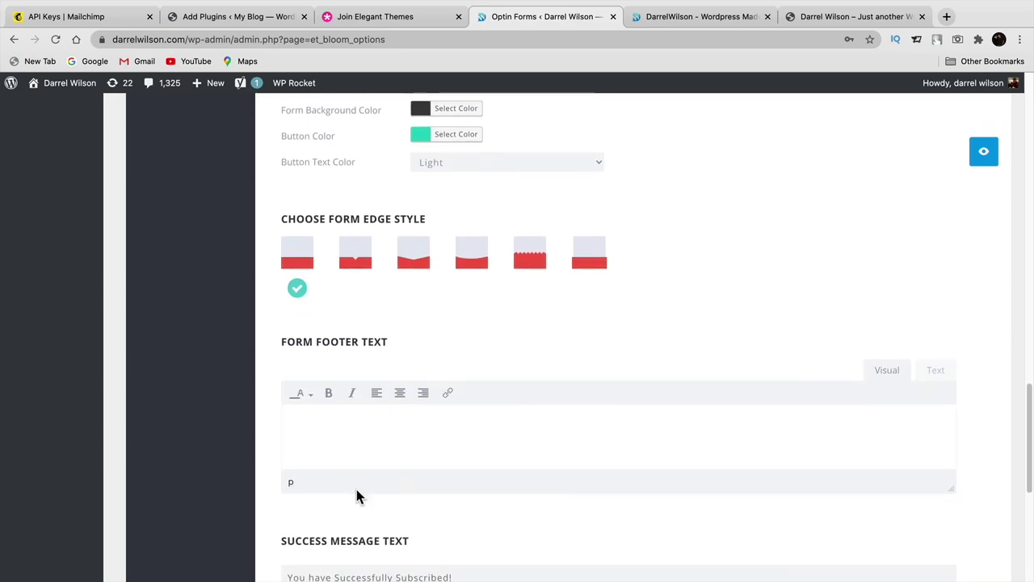
scroll(446, 421, "down", 5)
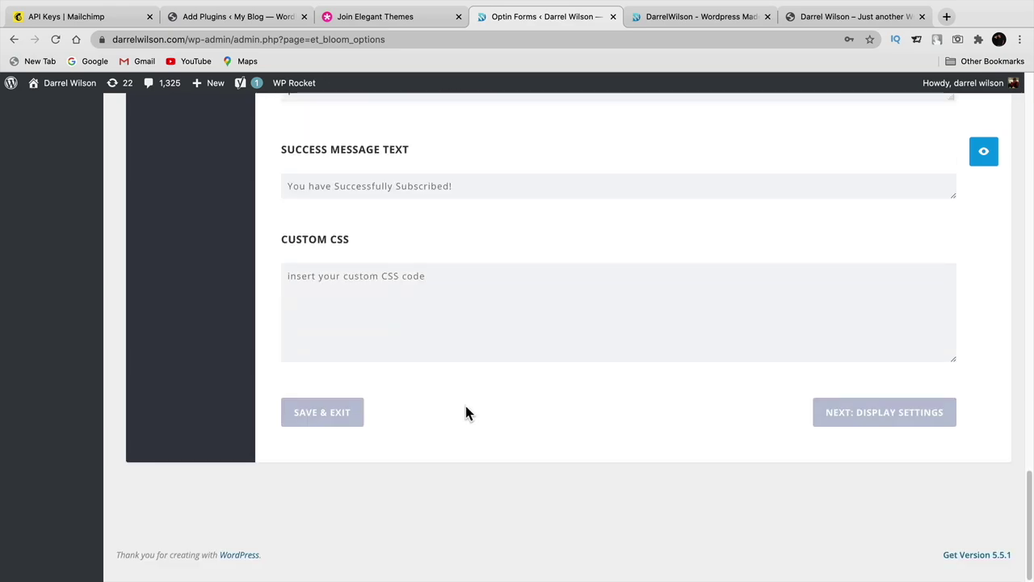
left_click(860, 422)
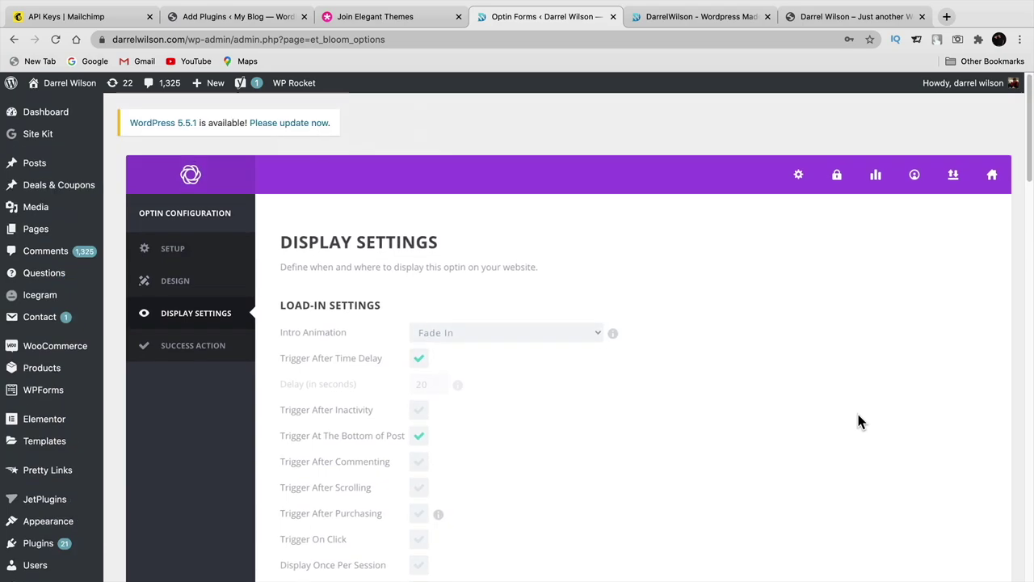
- Try Slide Right and Slide Up intro animations, then settle on Fade In
scroll(828, 404, "down", 2)
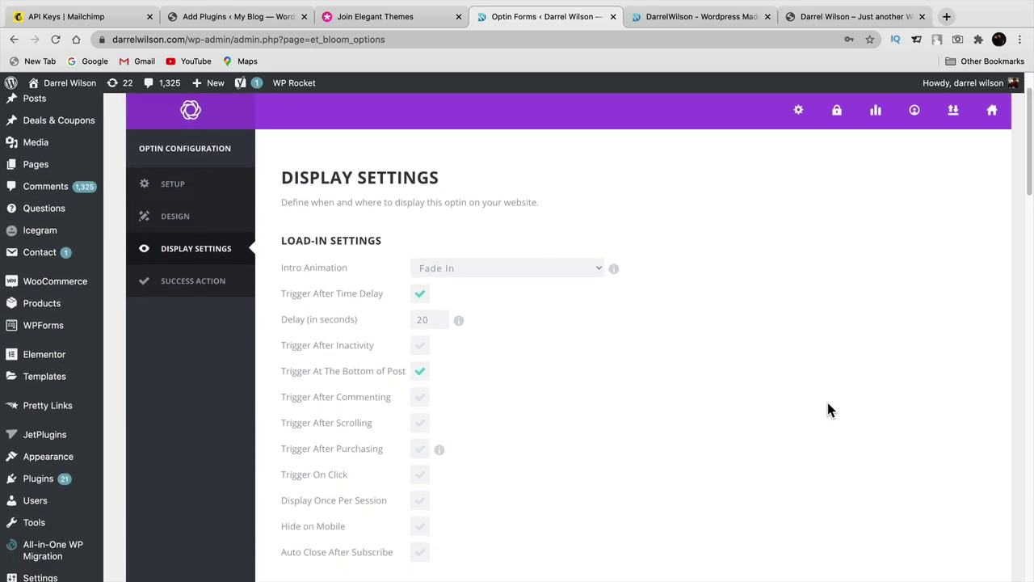
left_click(549, 278)
left_click(540, 284)
left_click(450, 268)
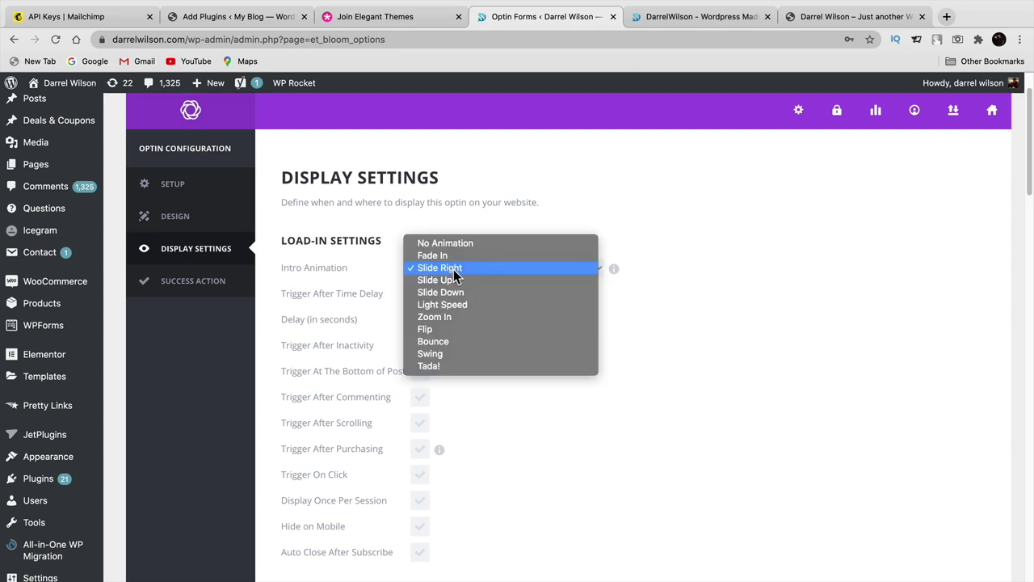
left_click(456, 282)
left_click(457, 272)
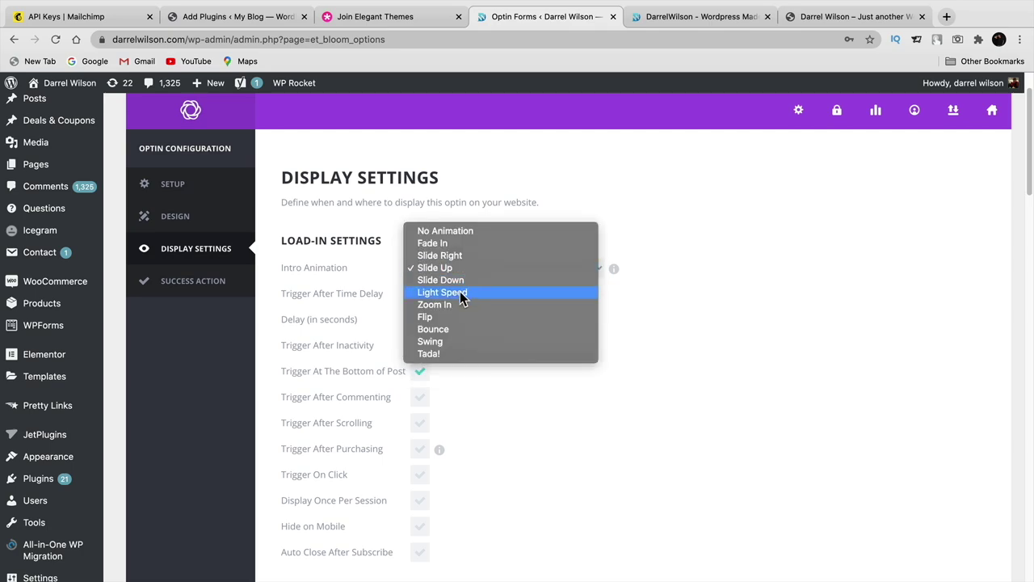
left_click(475, 243)
- Review the time-delay trigger and Display On options, keeping posts enabled
scroll(621, 436, "down", 5)
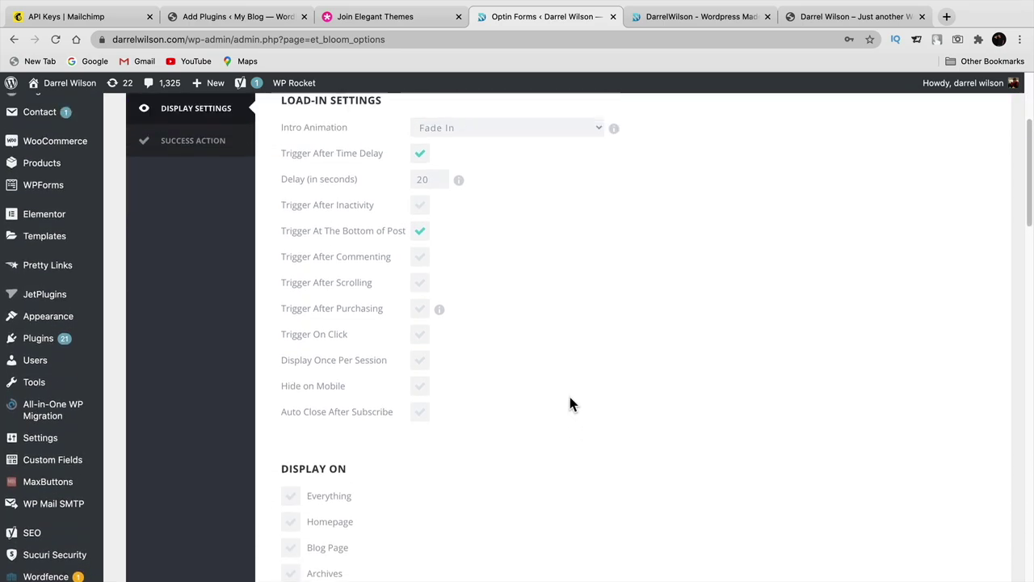
scroll(571, 404, "up", 3)
scroll(281, 264, "down", 1)
left_click_drag(281, 255, 326, 256)
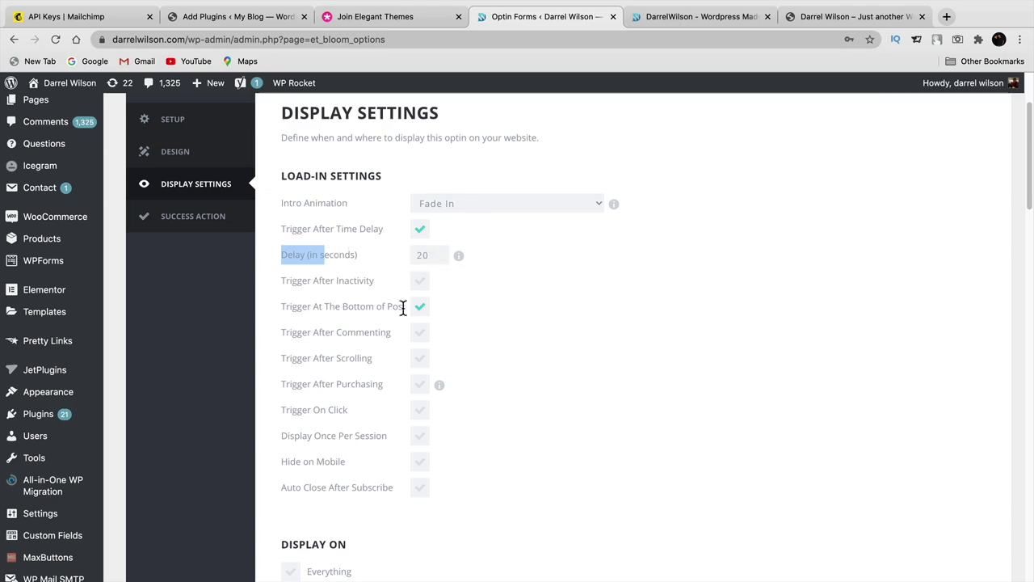
scroll(523, 461, "down", 8)
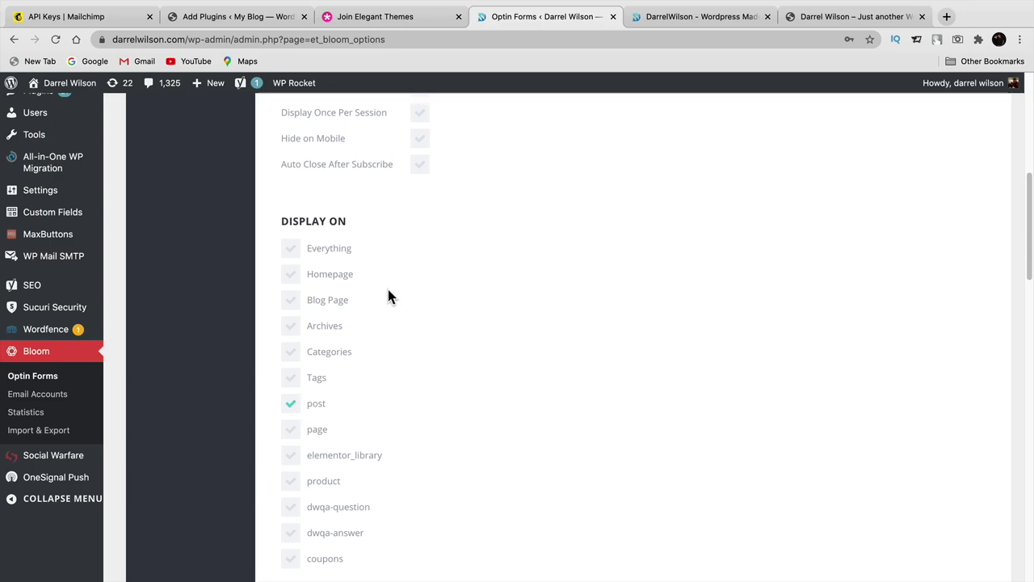
scroll(383, 281, "down", 2)
left_click(289, 210)
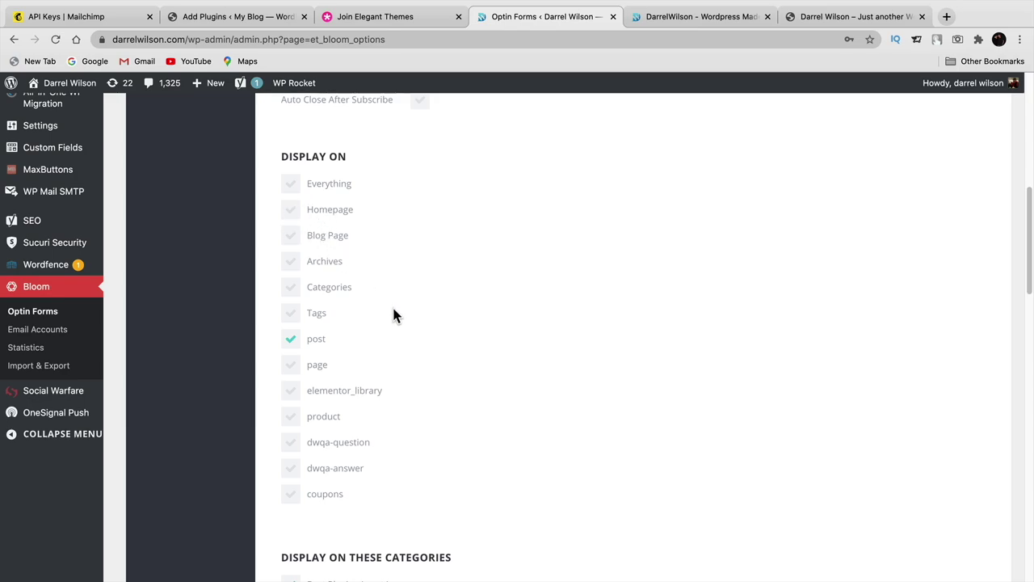
- Recheck the display settings and move on to the Success Action step
scroll(394, 315, "down", 3)
scroll(394, 314, "up", 3)
scroll(395, 301, "up", 1)
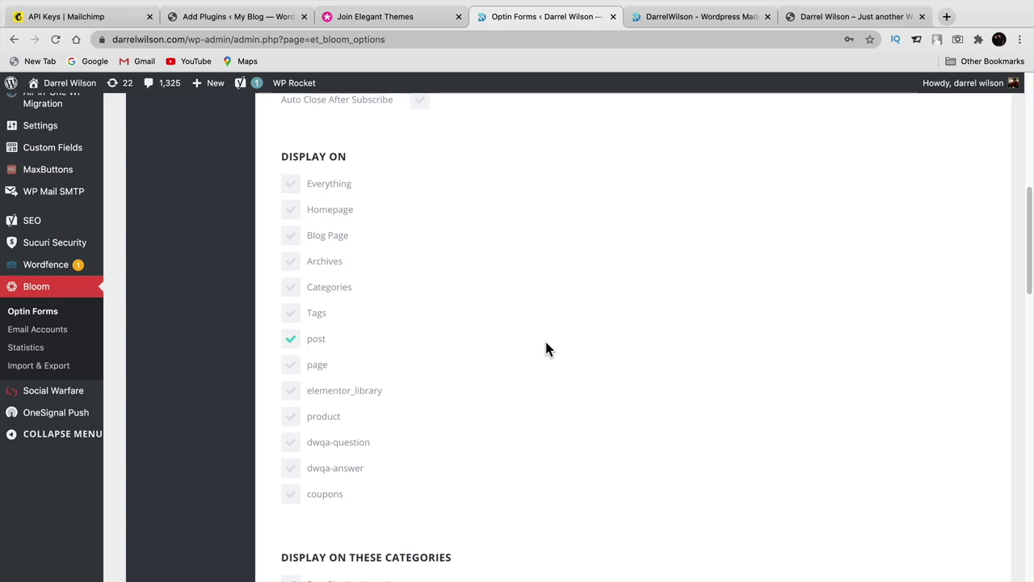
scroll(539, 321, "down", 5)
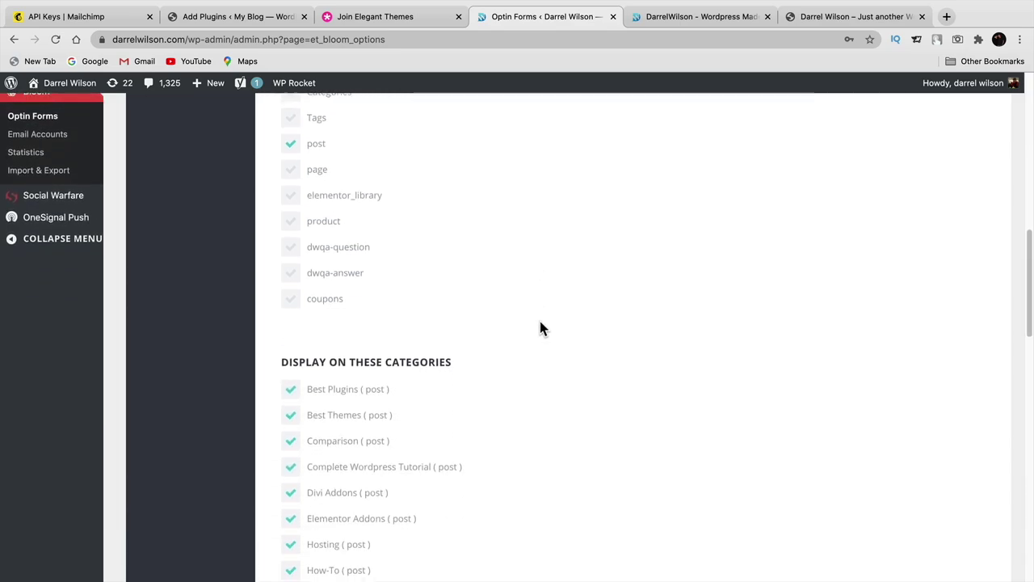
scroll(540, 323, "down", 15)
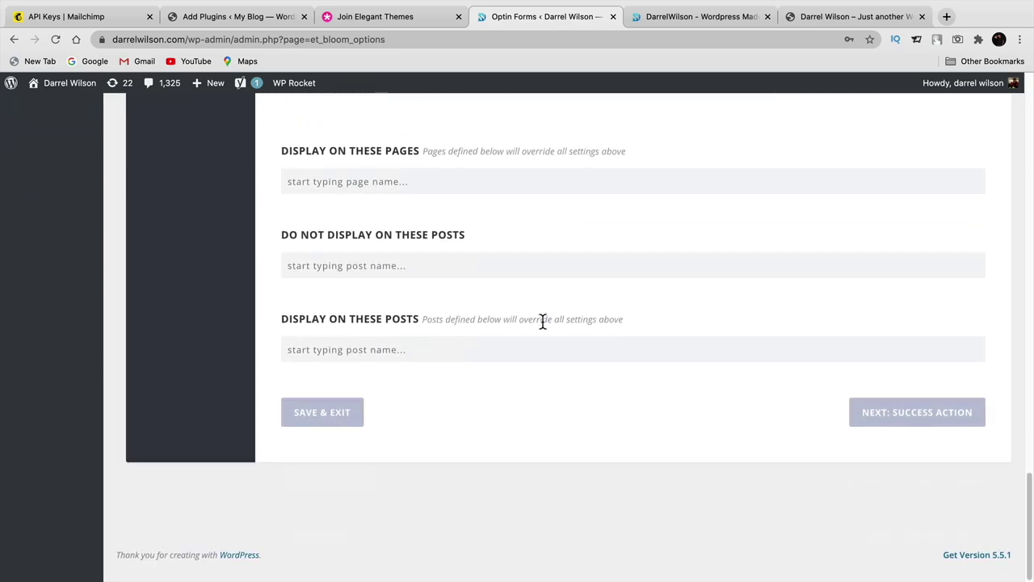
left_click(881, 425)
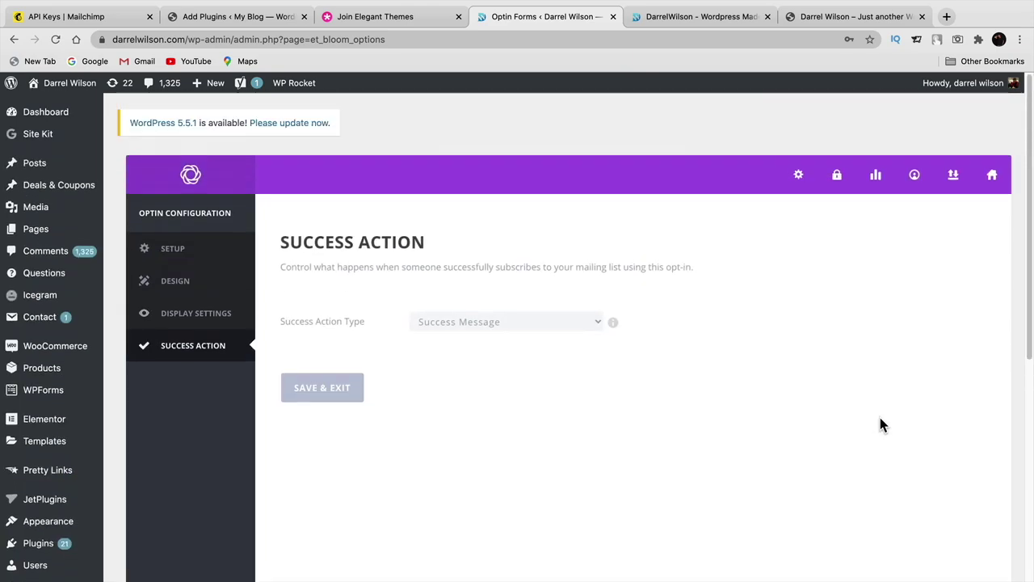
- Change Success Action Type from Success Message to Redirect To URL and select the URL field
left_click(481, 324)
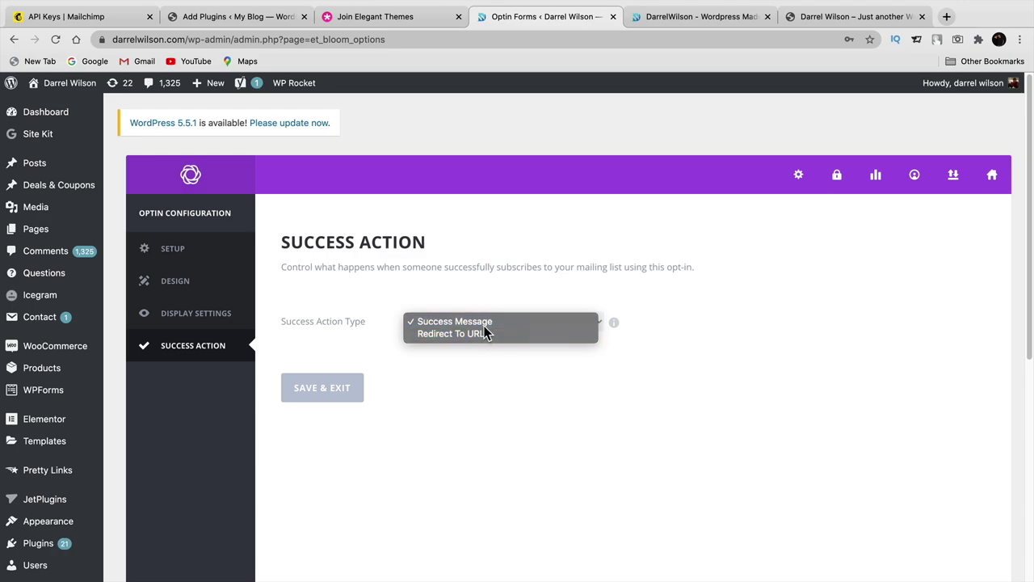
left_click(483, 323)
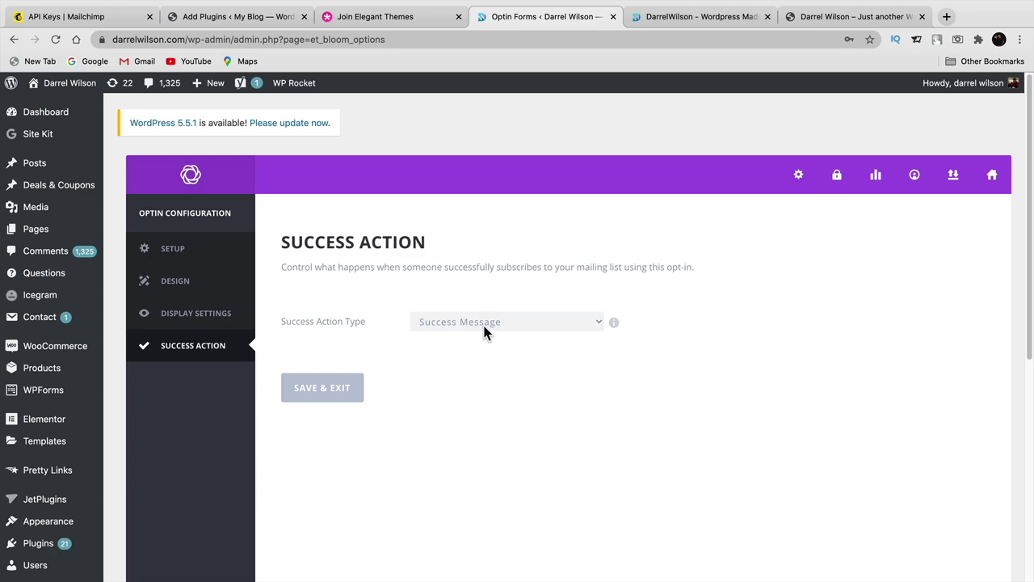
left_click(482, 322)
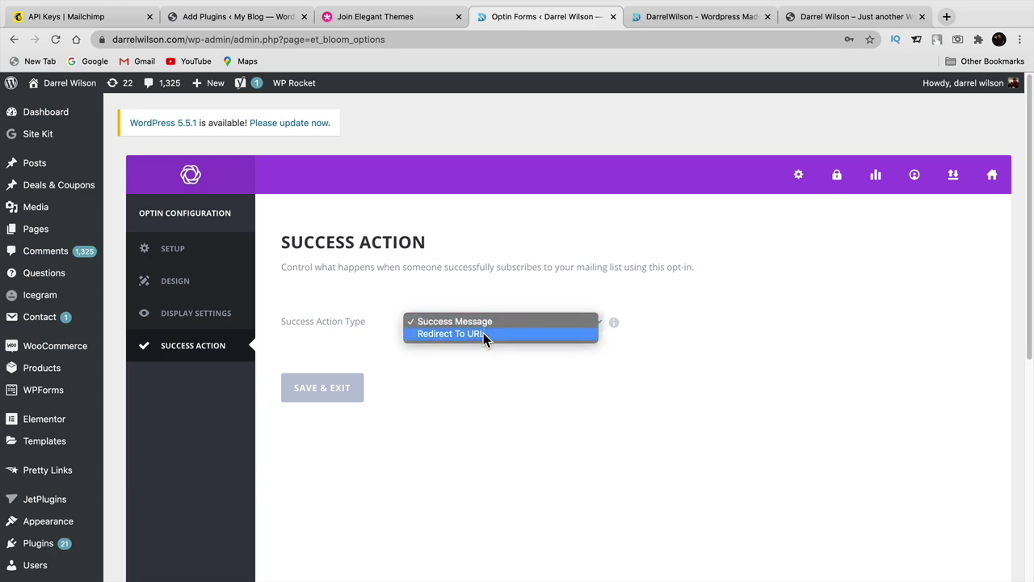
left_click(483, 333)
left_click(441, 350)
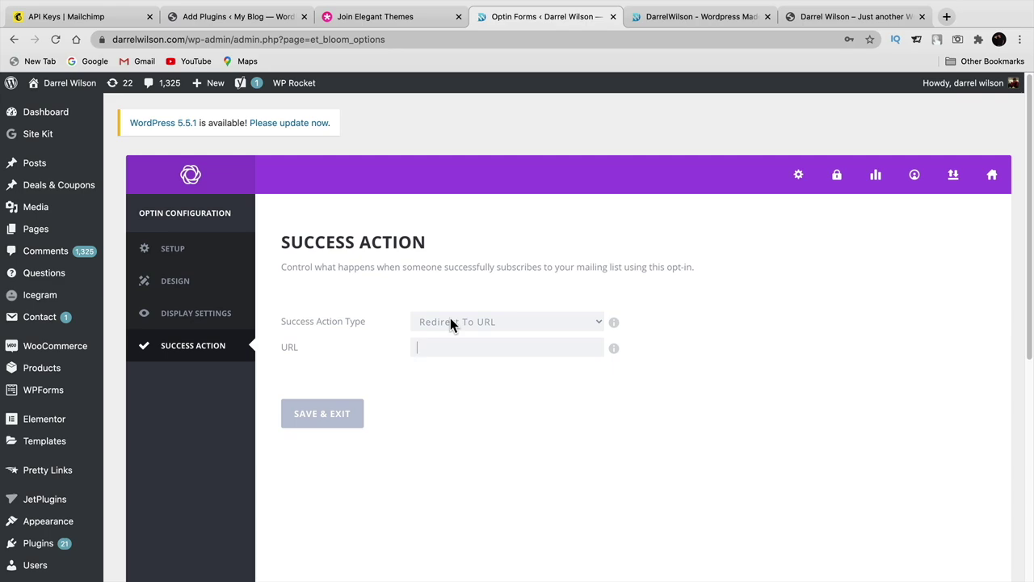
- Set the optin's success action to Success Message, save and exit, and let the browser save the login
left_click(450, 322)
left_click(454, 305)
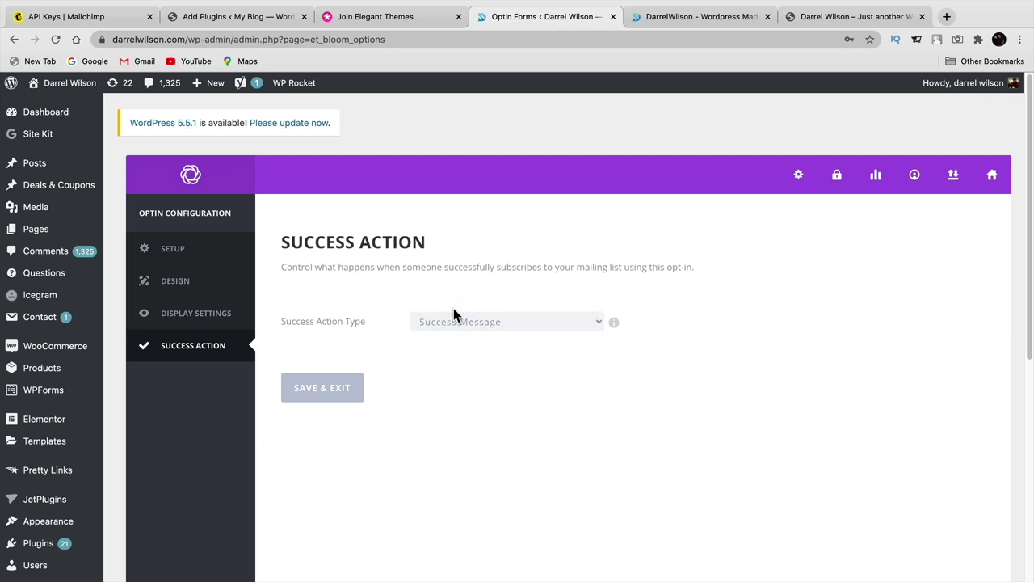
left_click(361, 391)
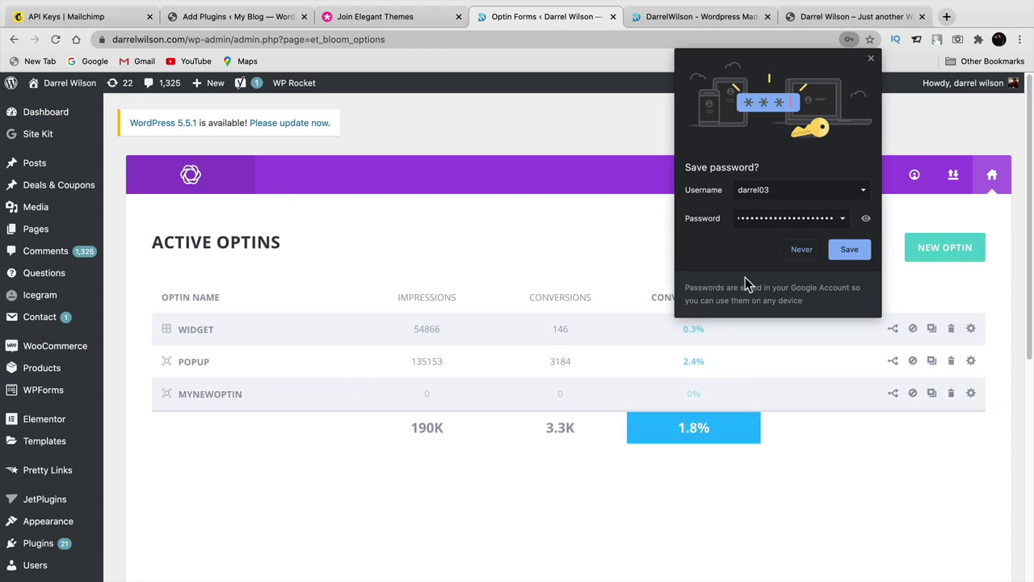
left_click(848, 250)
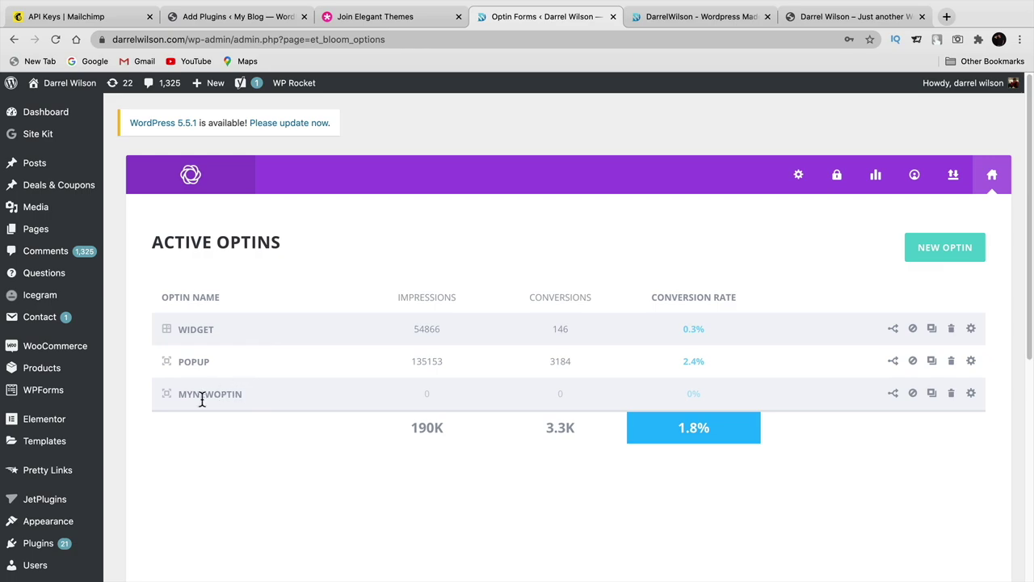
- Highlight MYNEWOPTIN and the POPUP optin's impressions, conversions and conversion rate in Active Optins
left_click_drag(184, 393, 255, 397)
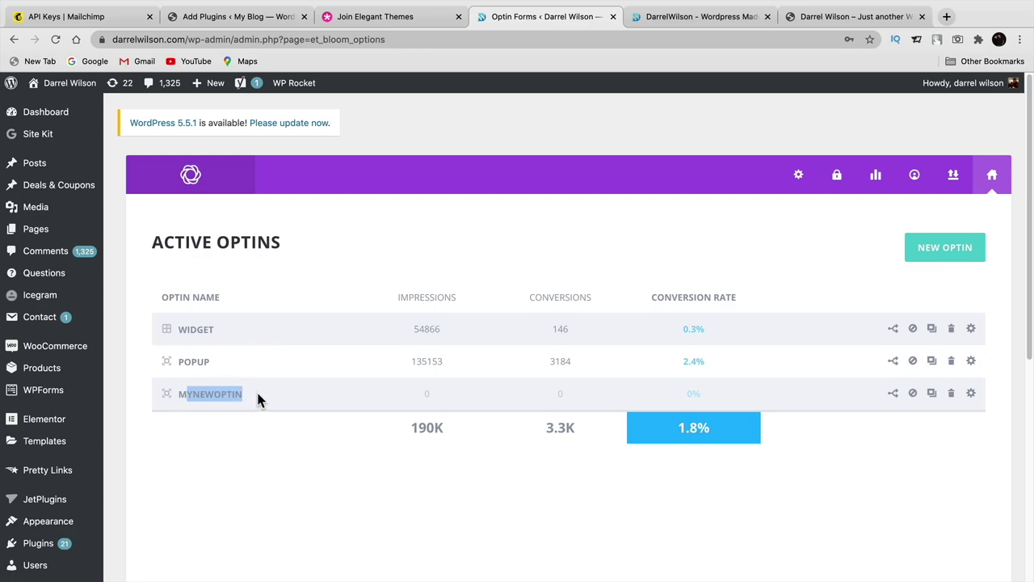
left_click_drag(445, 361, 402, 364)
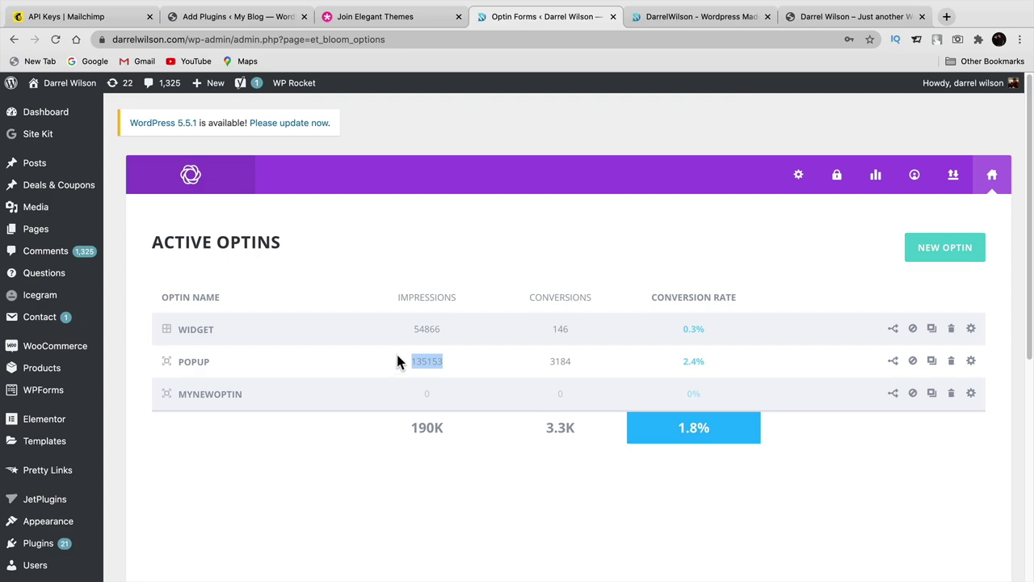
left_click_drag(569, 366, 533, 370)
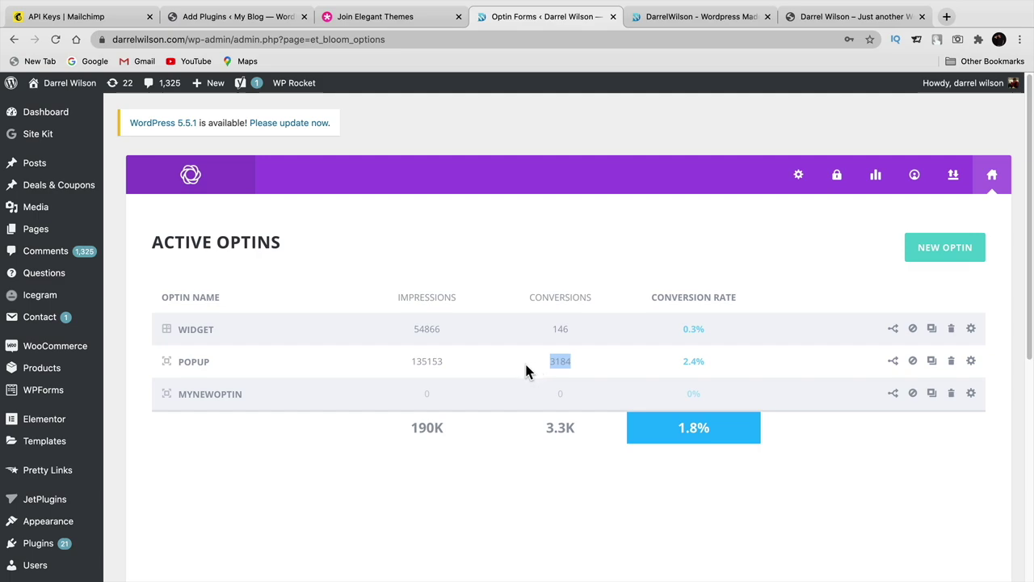
left_click_drag(706, 363, 682, 364)
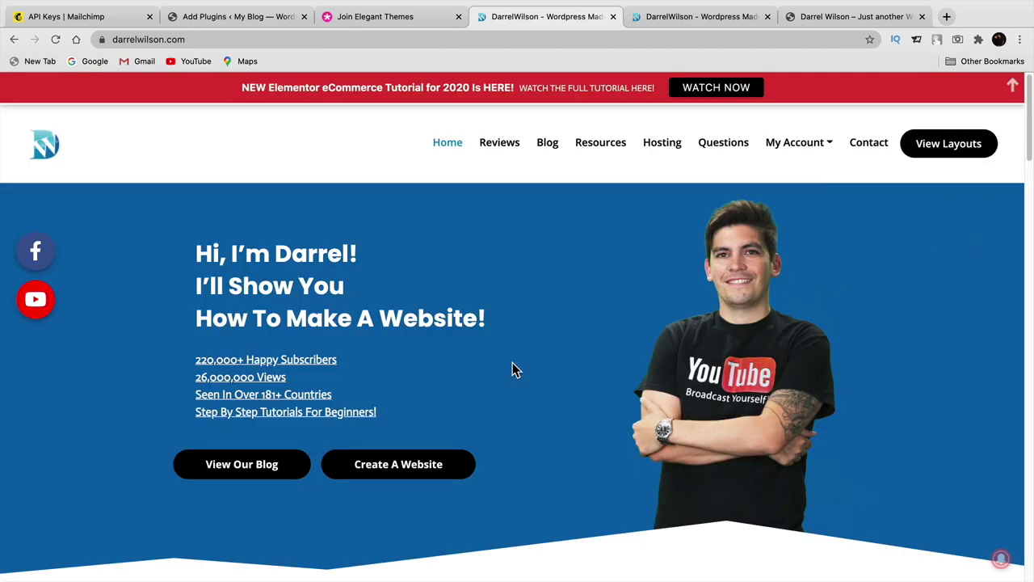
- Open a blog article and close the newsletter Subscribe popup
left_click(546, 146)
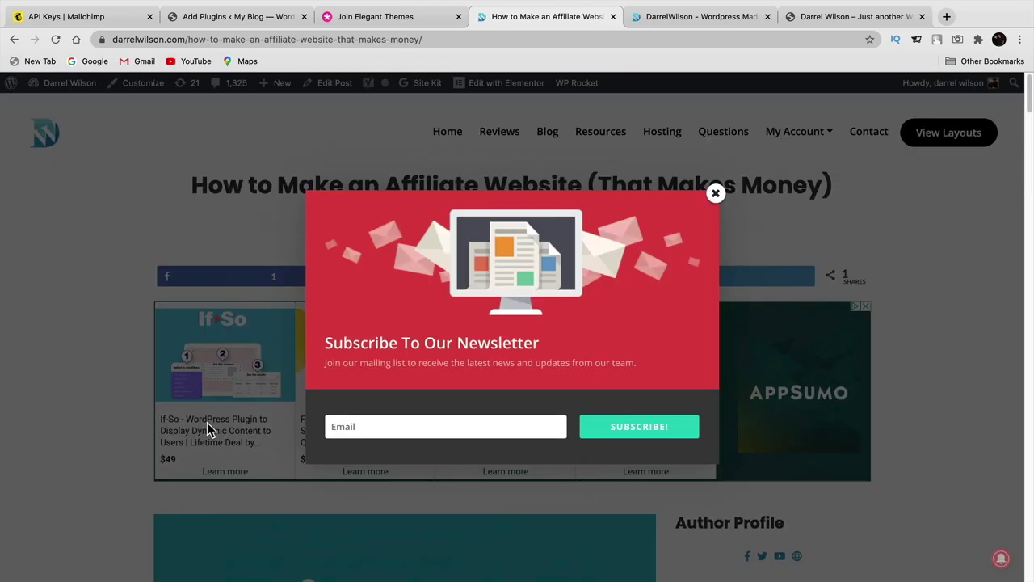
scroll(208, 421, "down", 10)
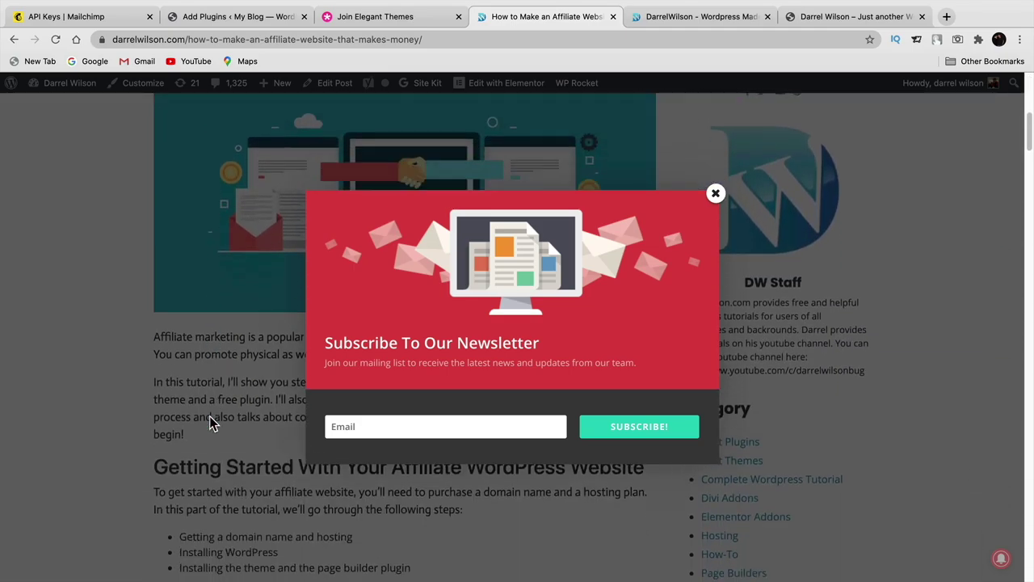
scroll(212, 411, "down", 12)
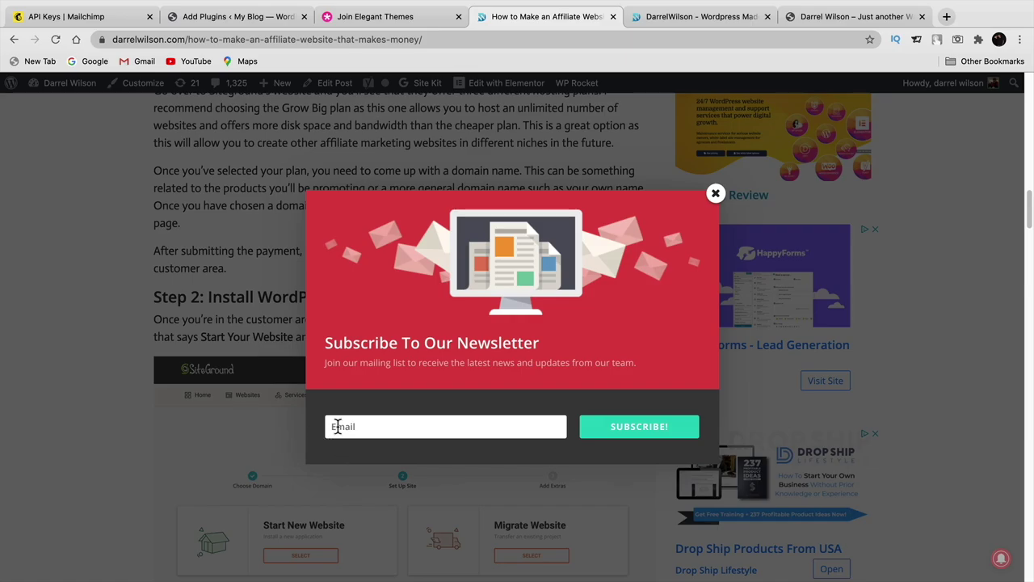
left_click(716, 196)
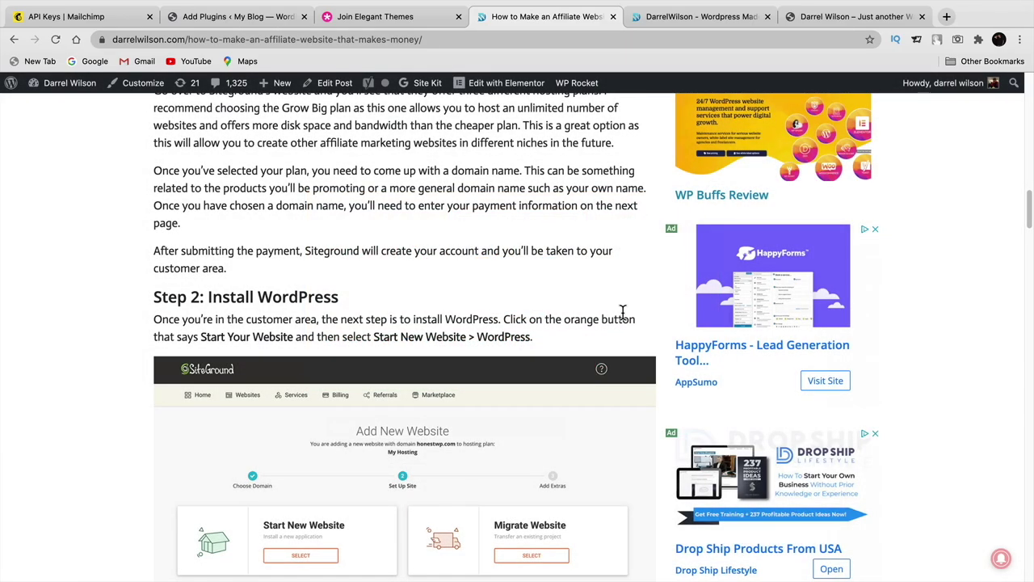
- Check the sidebar signup box heading, then go to the site's Widgets page
scroll(622, 311, "down", 5)
scroll(650, 347, "down", 10)
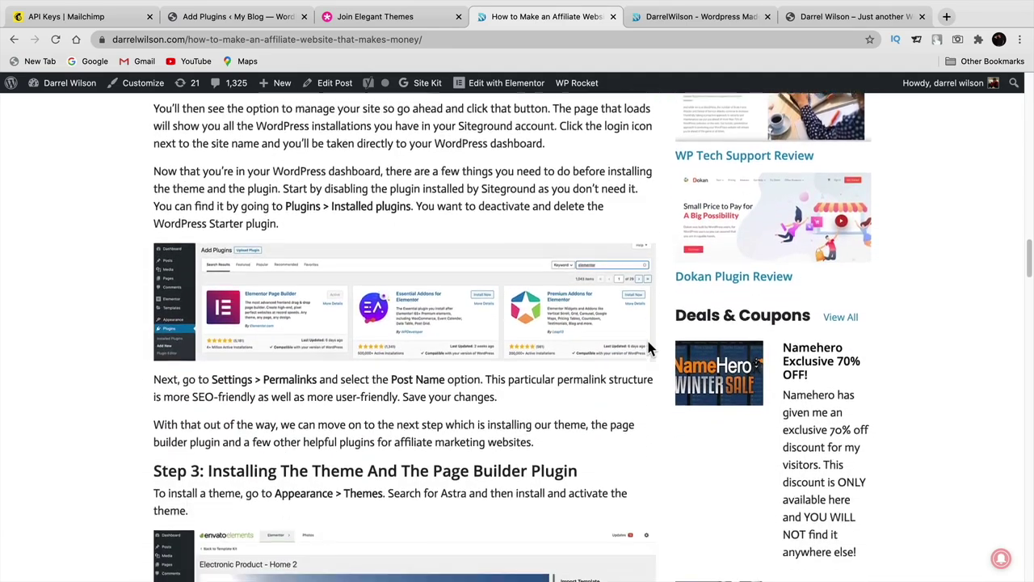
scroll(647, 347, "down", 10)
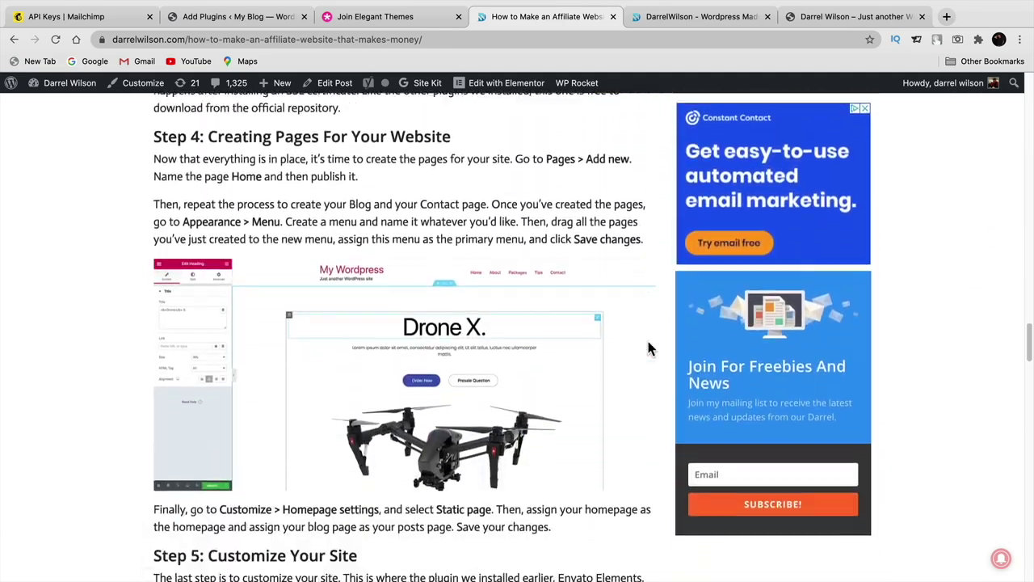
scroll(644, 346, "up", 8)
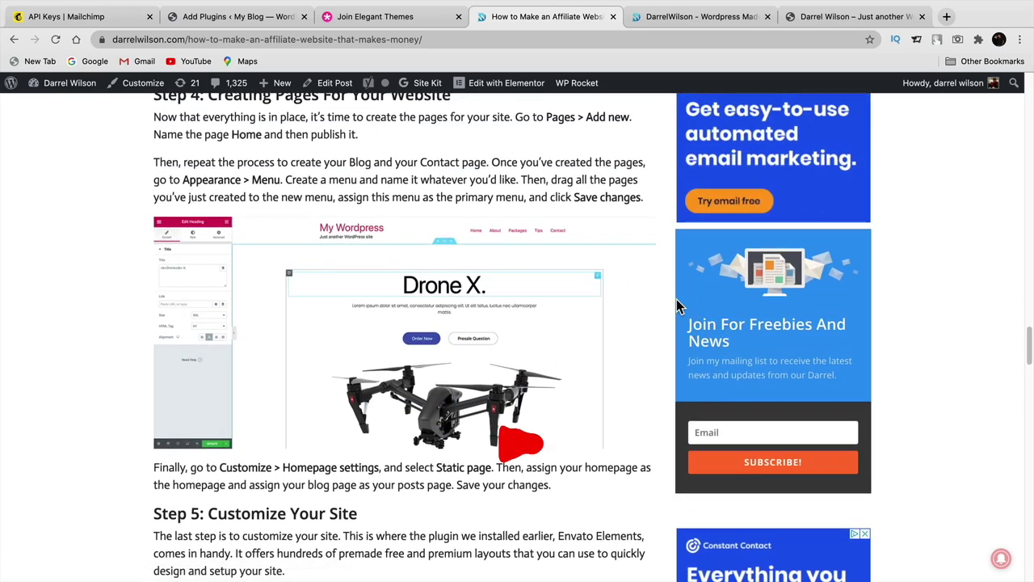
left_click_drag(736, 340, 683, 326)
left_click(681, 326)
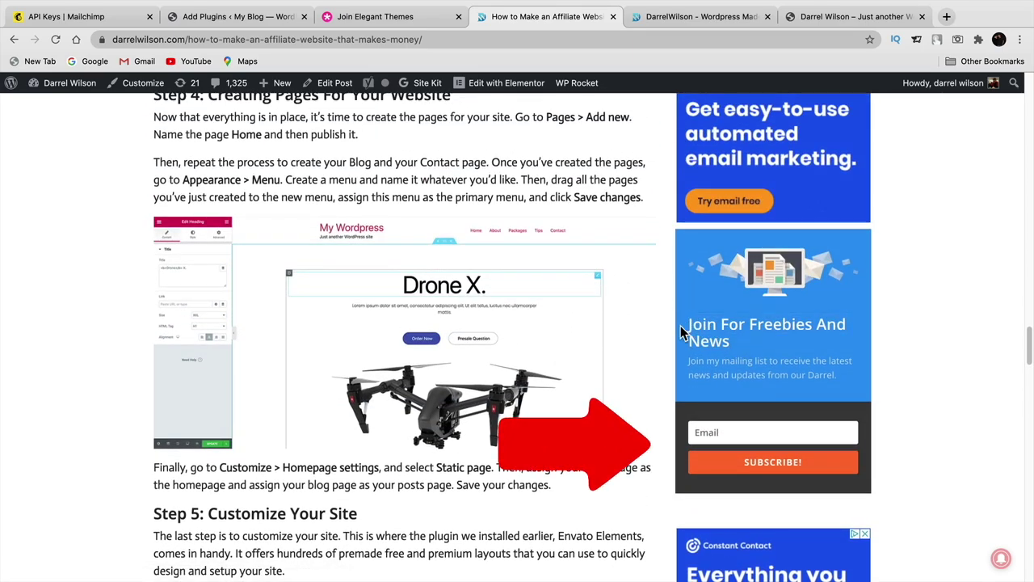
mouse_move(49, 84)
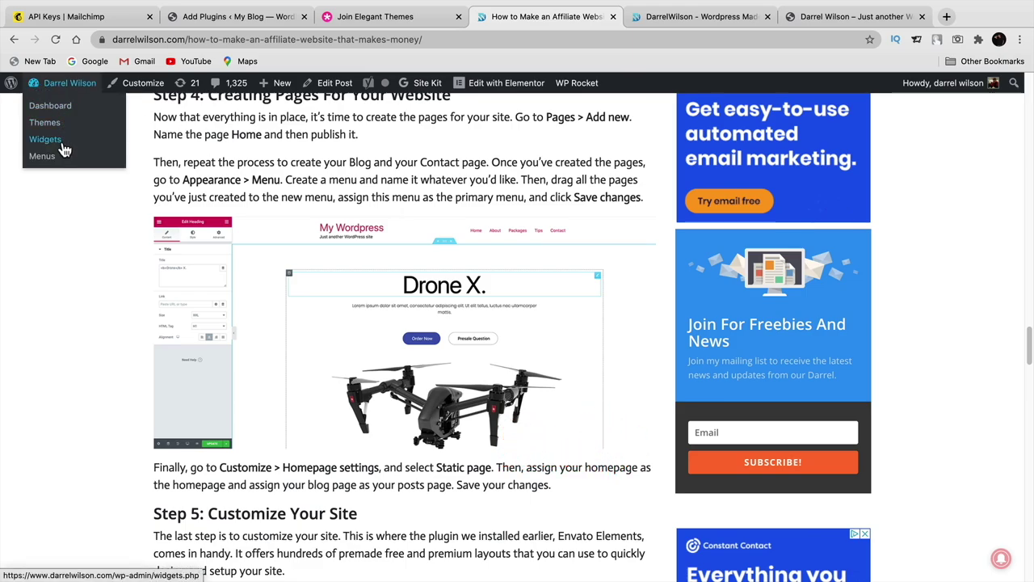
left_click(64, 150)
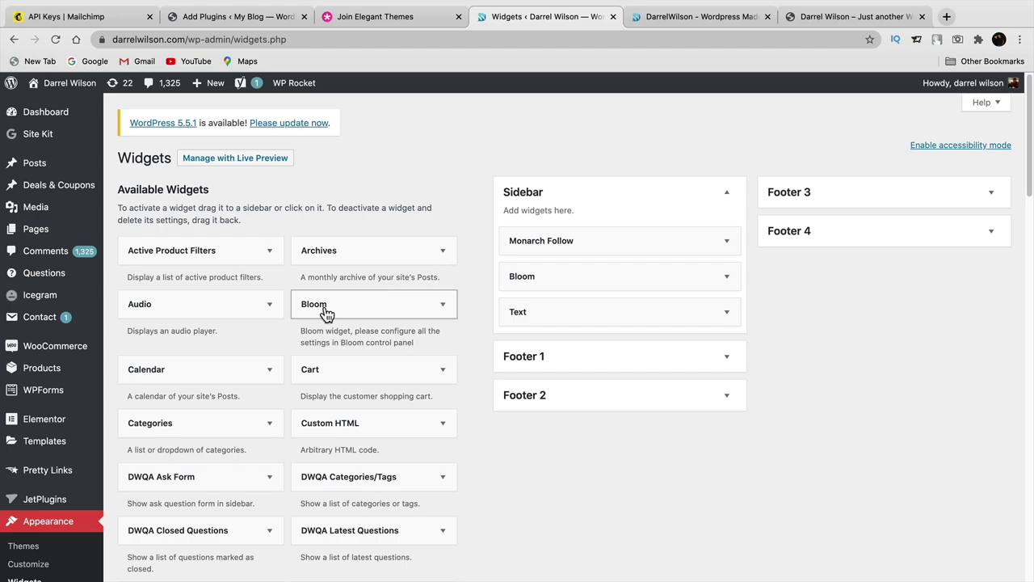
- Place a Bloom widget at the top of the Sidebar showing the Widget optin, and save it
left_click_drag(325, 313, 550, 240)
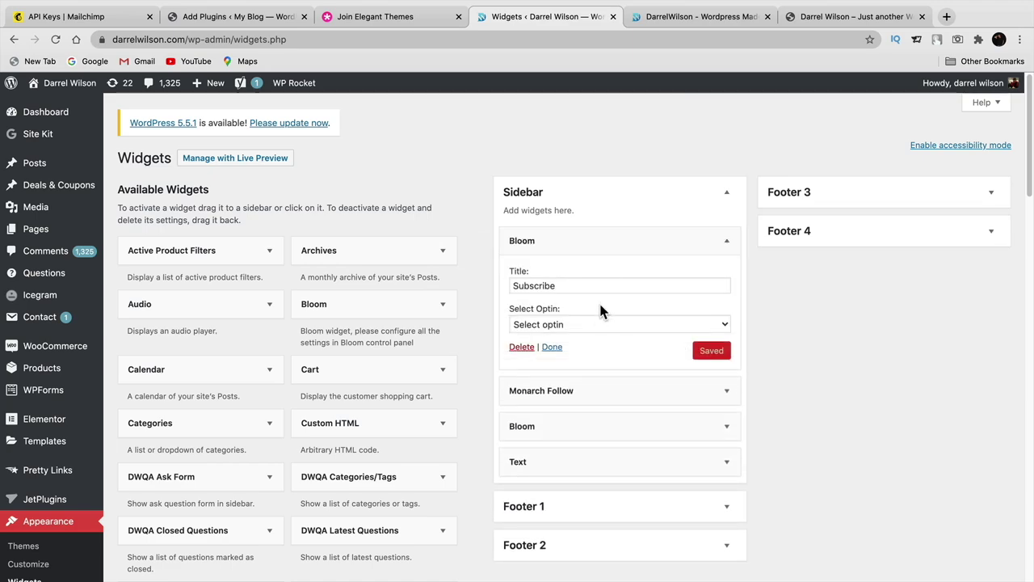
left_click(586, 325)
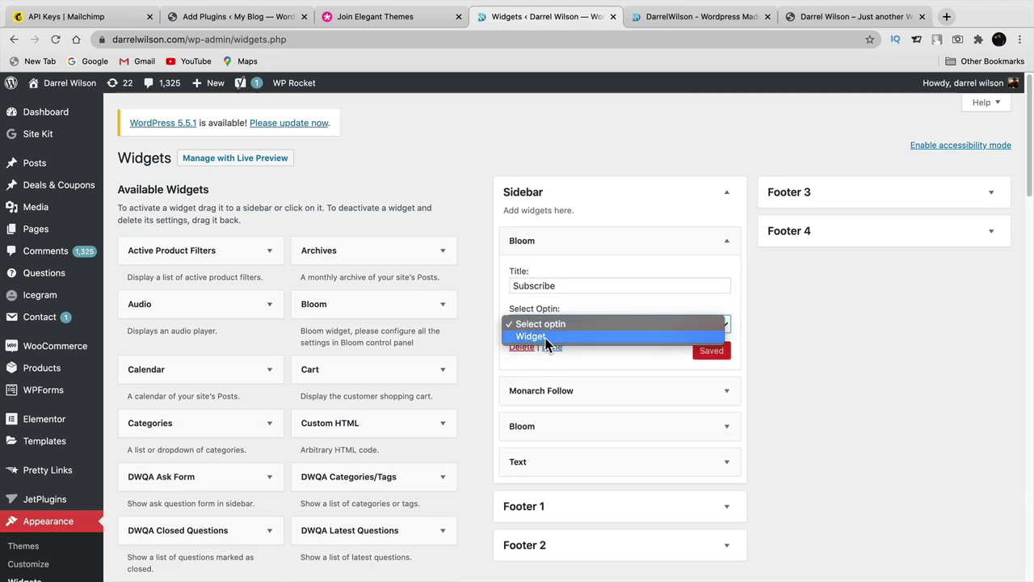
left_click(546, 336)
left_click(716, 354)
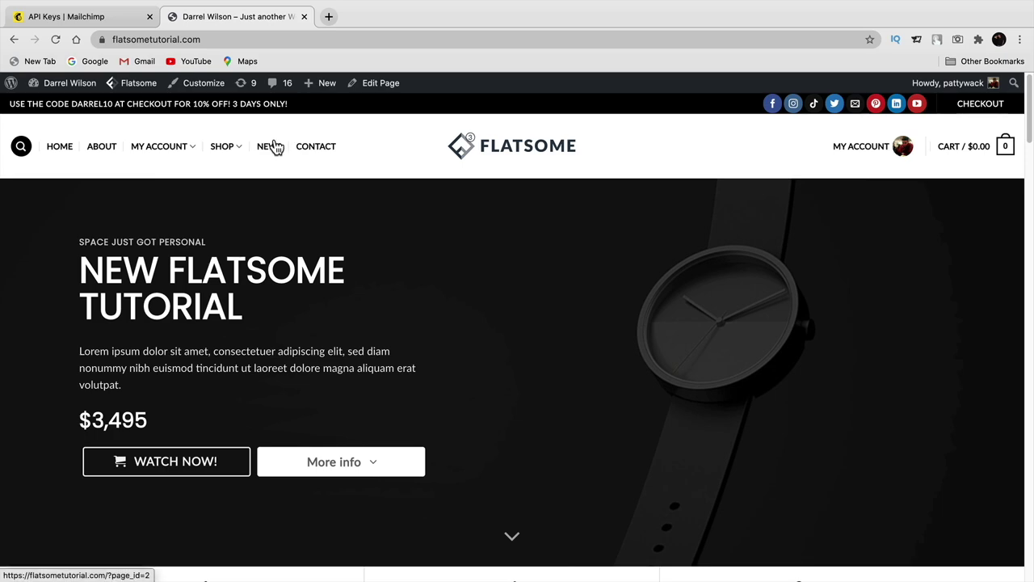
- Go to the store's admin Dashboard from the admin-bar site menu
mouse_move(74, 84)
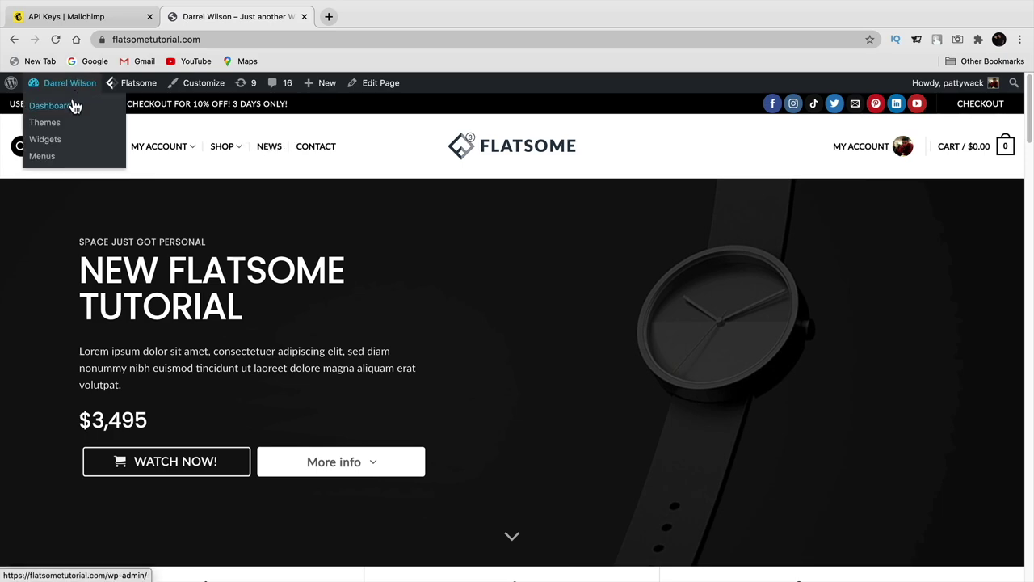
left_click(72, 107)
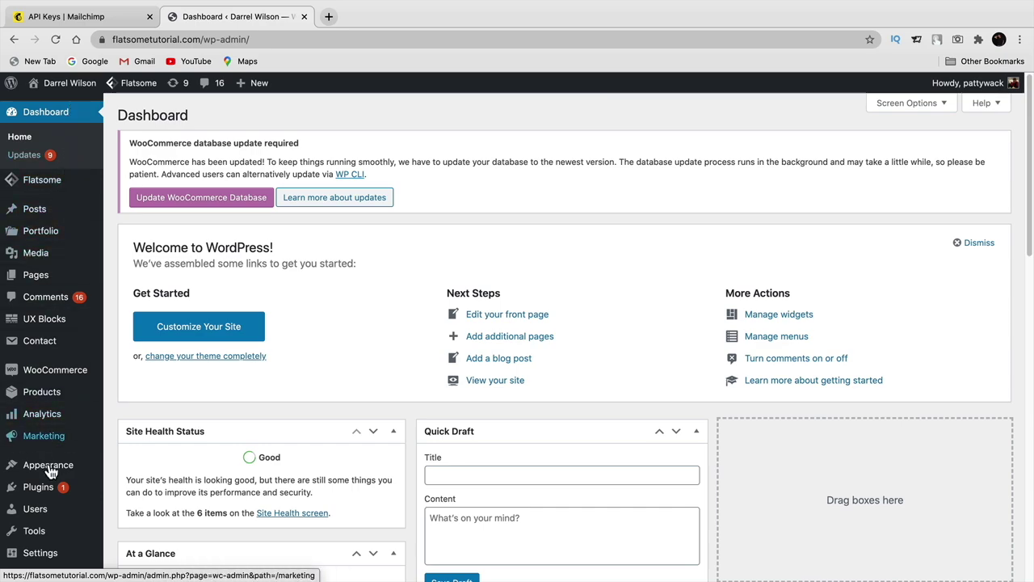
- Search plugins for 'mailchimp', activate Mailchimp for WooCommerce, and start connecting the store
mouse_move(46, 487)
left_click(130, 509)
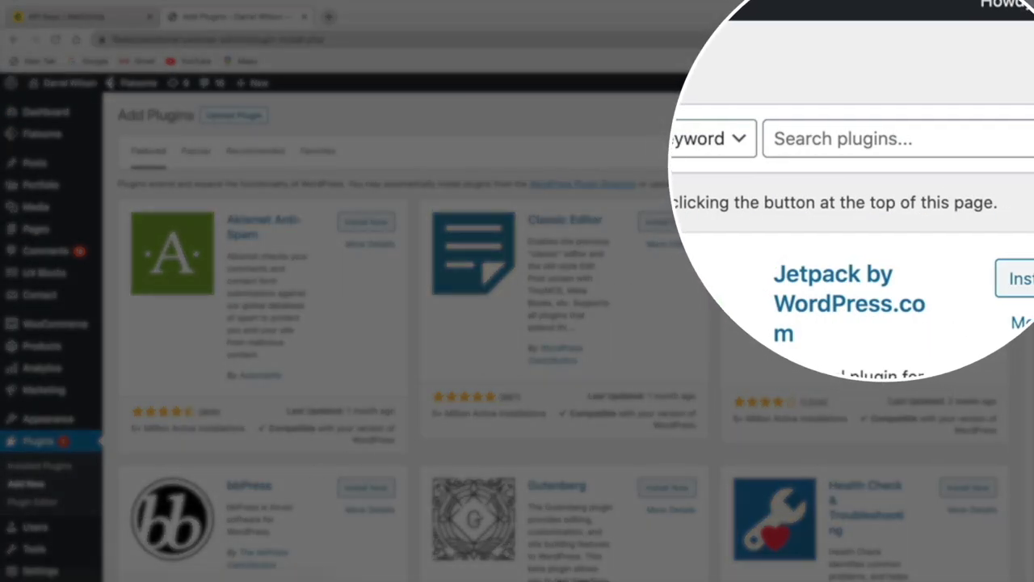
left_click(824, 139)
type("w")
key("BackSpace")
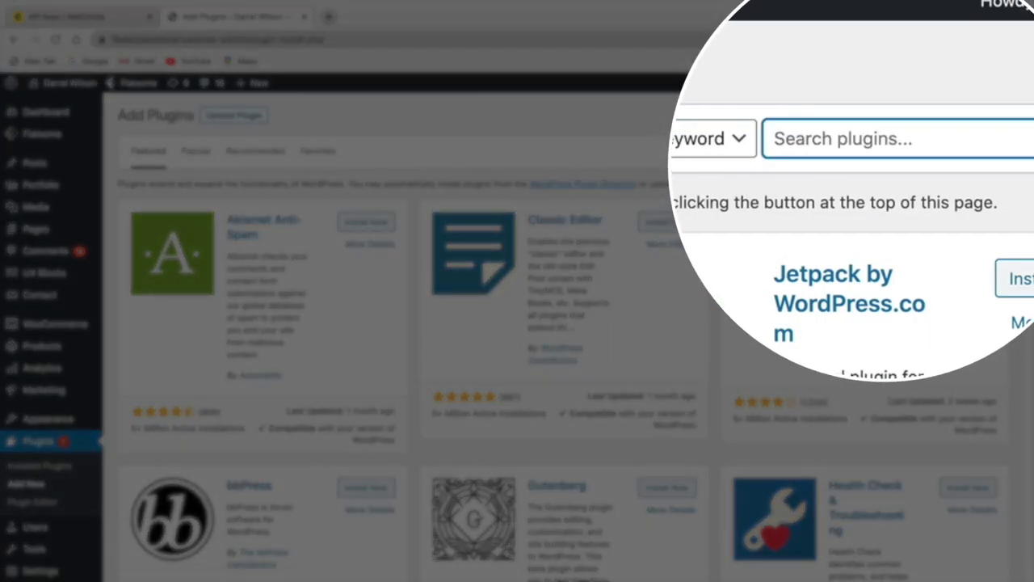
type("mailchimp")
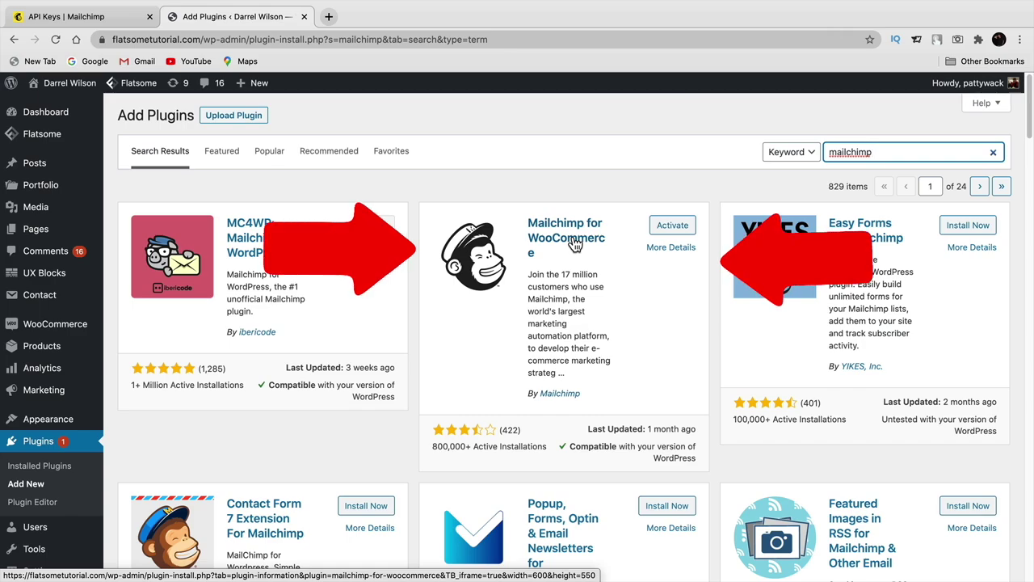
left_click(675, 229)
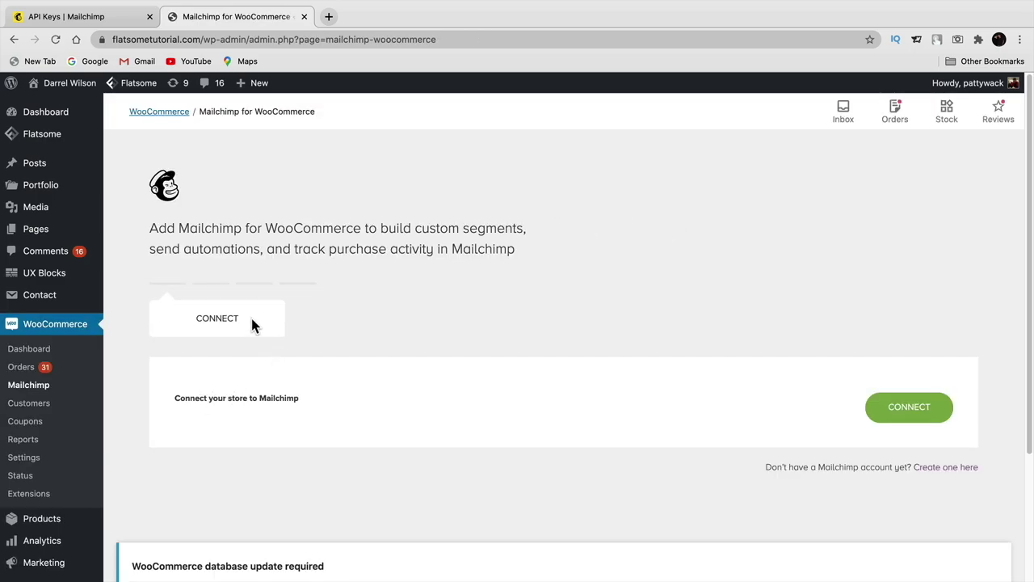
left_click(879, 416)
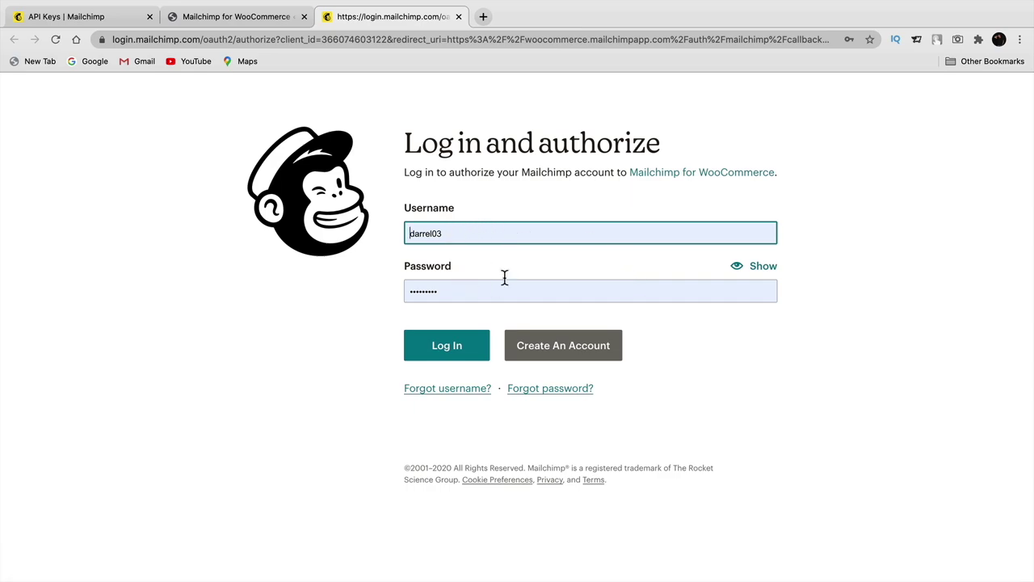
- Log in to Mailchimp and allow Mailchimp for WooCommerce to access the account
left_click(447, 350)
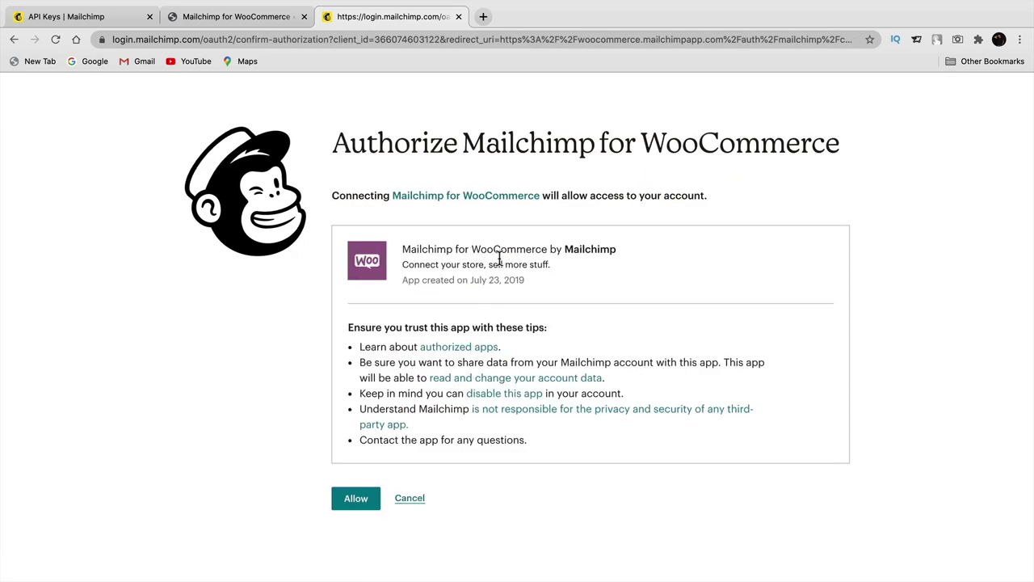
left_click(358, 502)
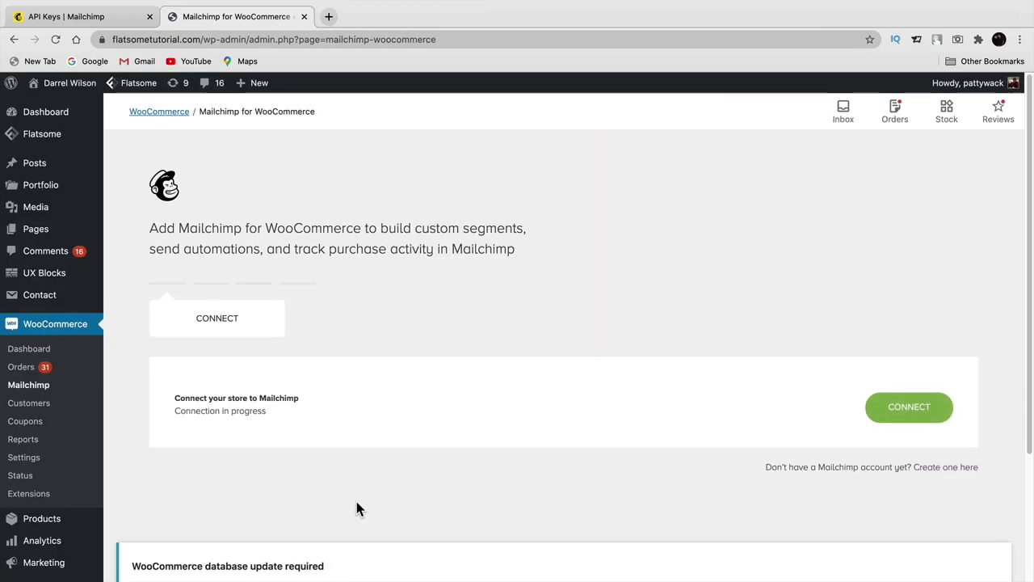
- Accept the store details on the Store Settings step
scroll(780, 378, "down", 5)
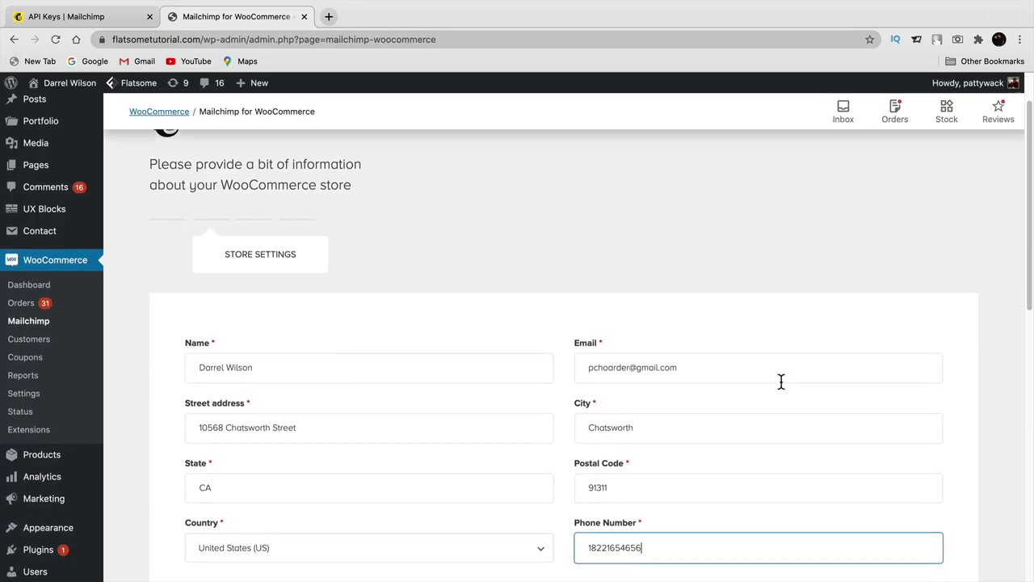
scroll(780, 384, "down", 8)
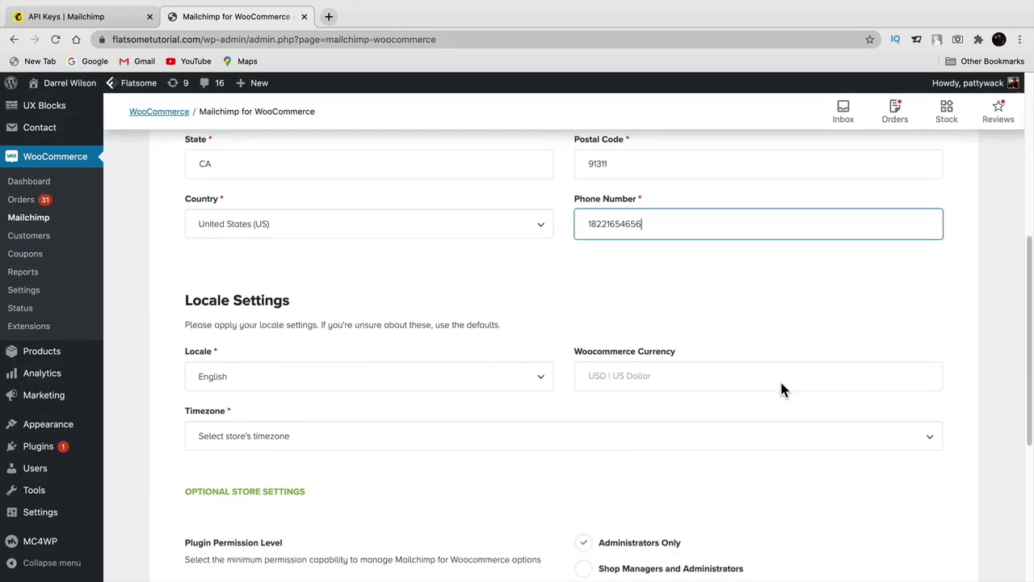
left_click(897, 434)
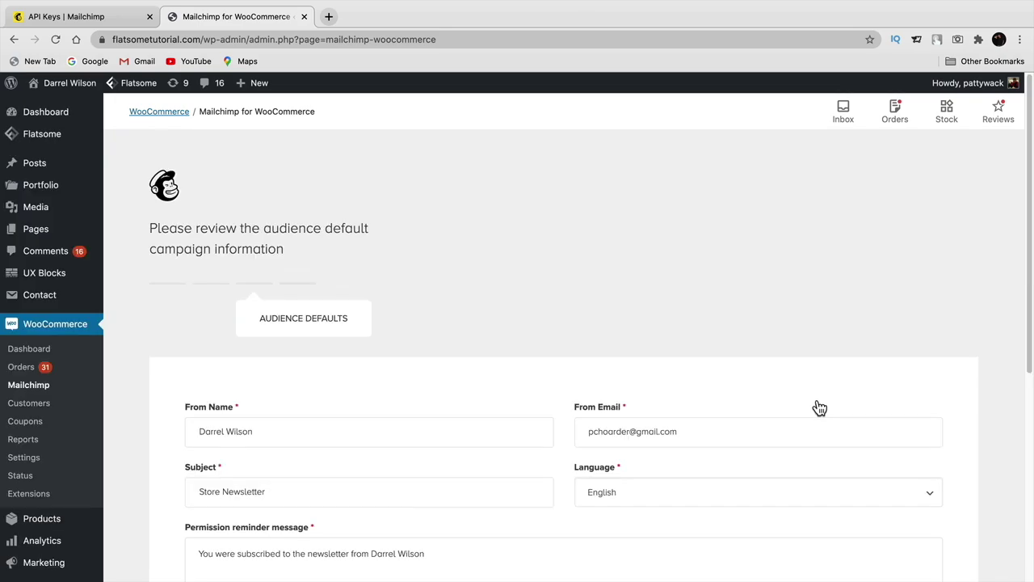
- Change the permission reminder's ending to 'from Our lovely ecommerce website!'
scroll(820, 407, "down", 3)
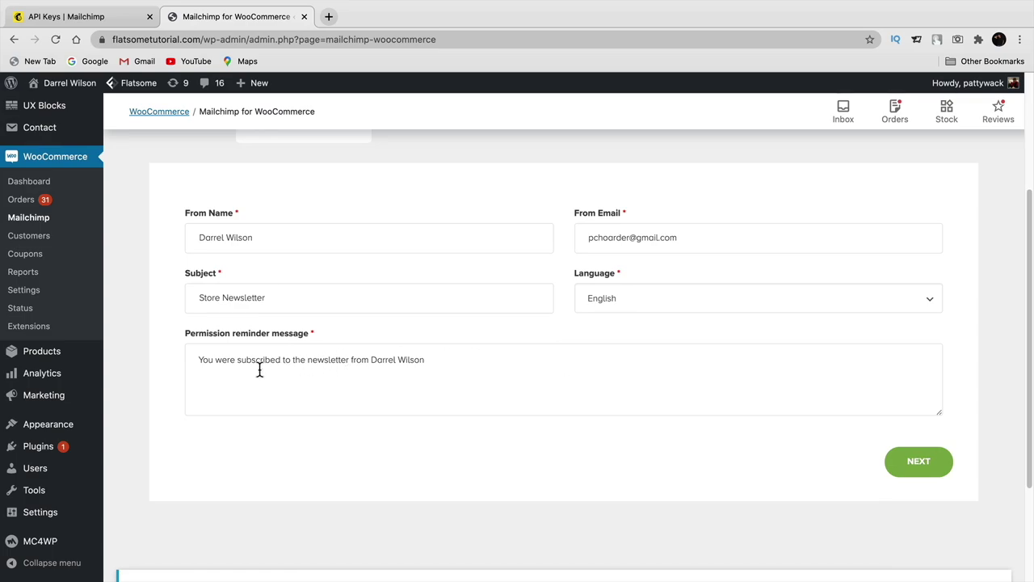
left_click_drag(200, 360, 439, 366)
left_click(439, 365)
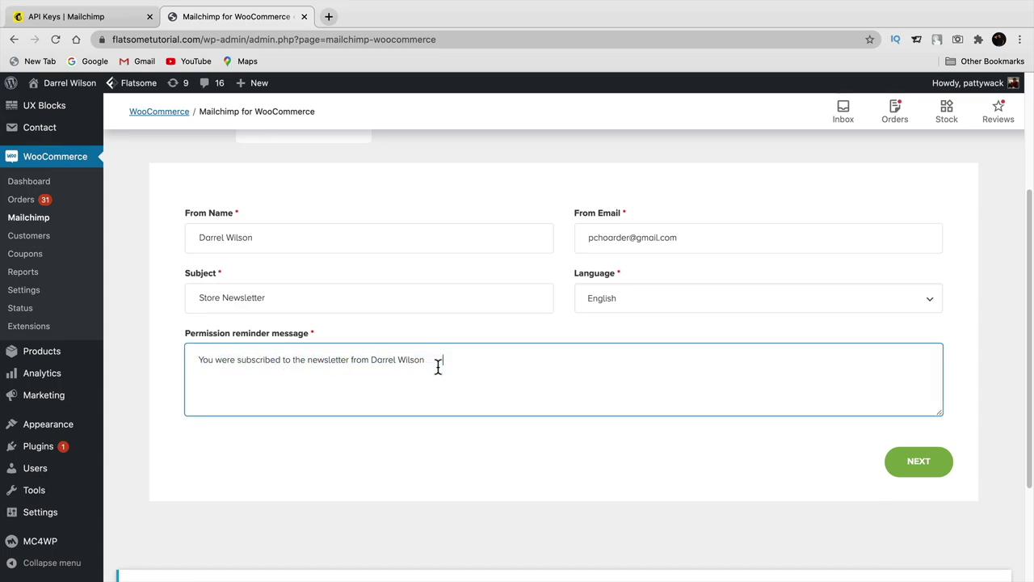
left_click_drag(371, 359, 469, 361)
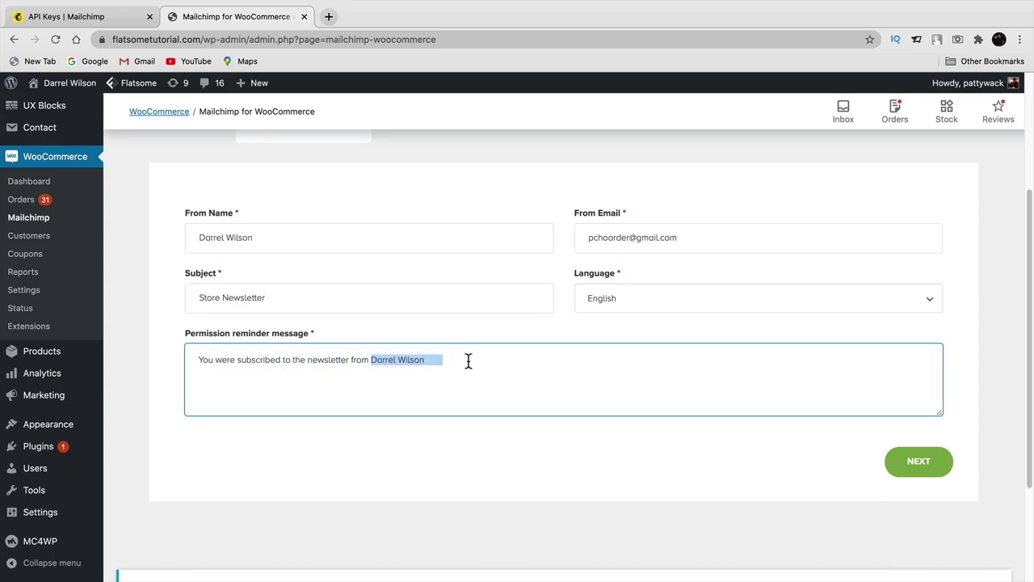
type("Our")
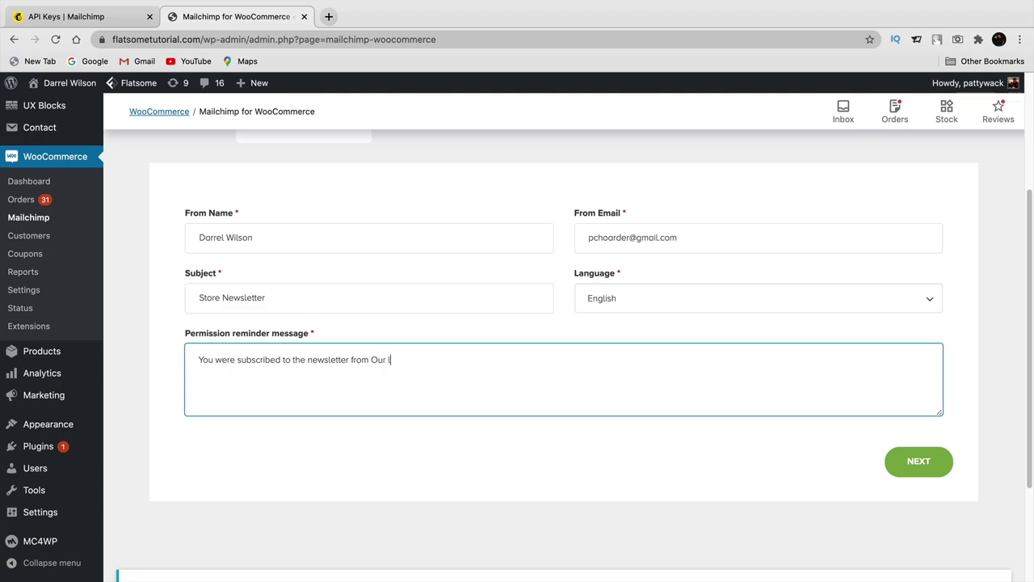
type(" lovely ecommerce website!")
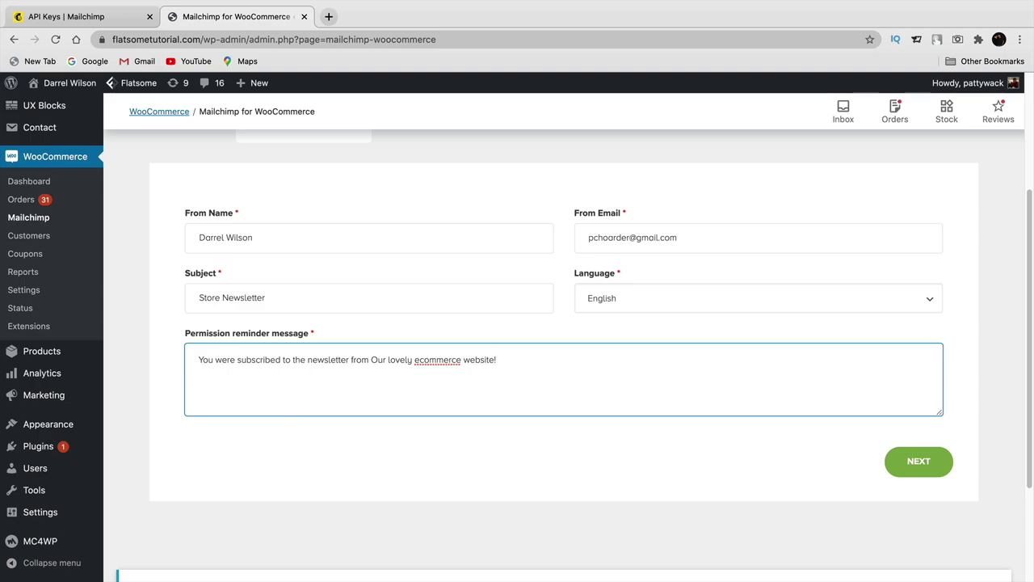
- Choose eCommerce Store as the audience to sync
left_click(920, 464)
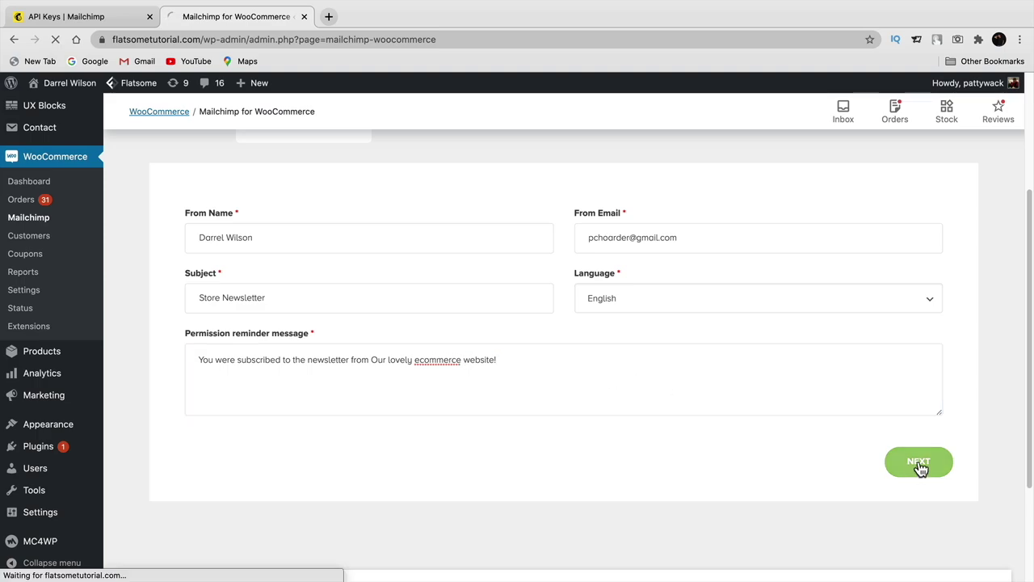
scroll(749, 380, "down", 3)
left_click(439, 239)
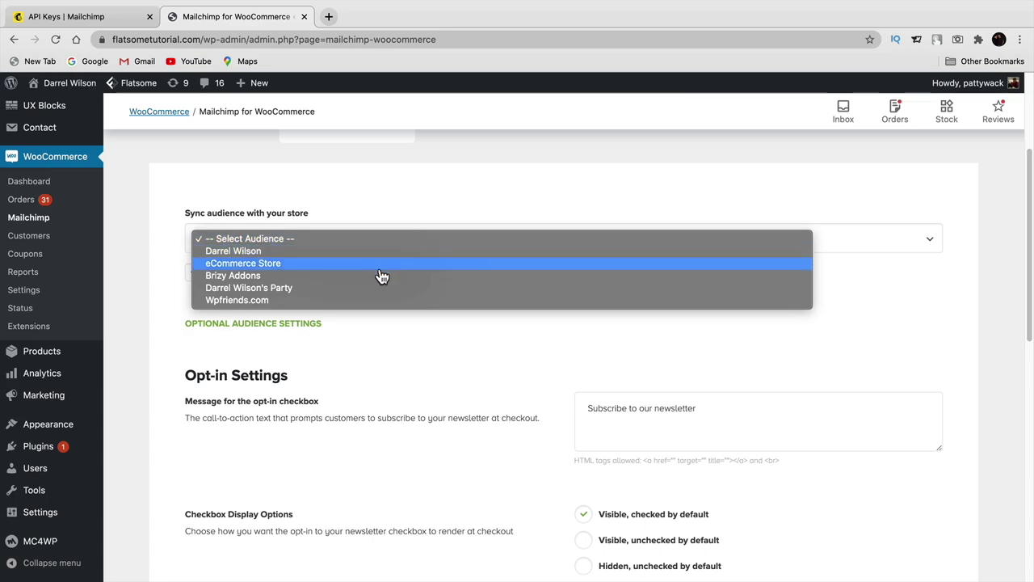
left_click(290, 267)
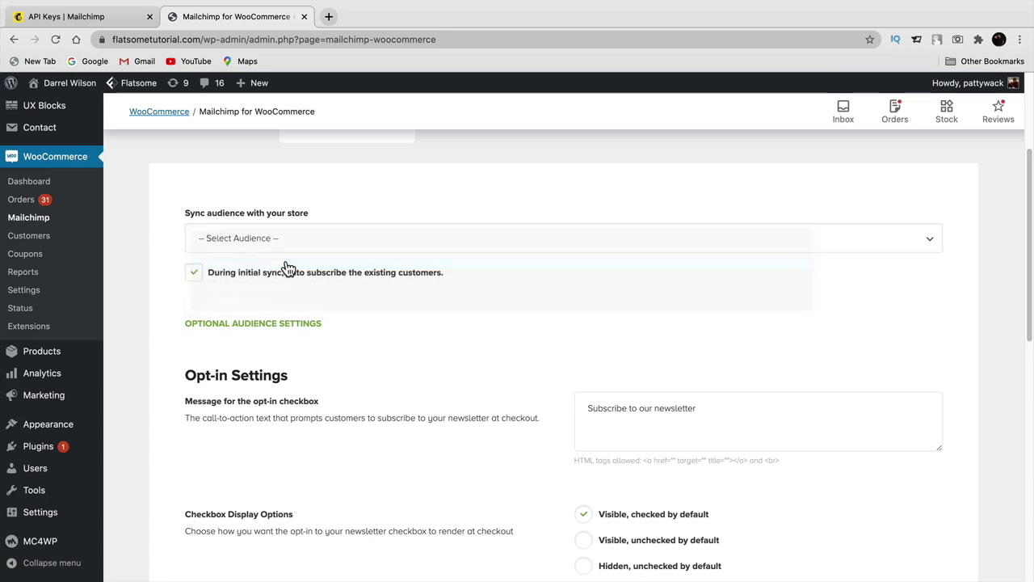
- Keep the default checkout opt-in settings and start syncing with Mailchimp
scroll(546, 356, "down", 5)
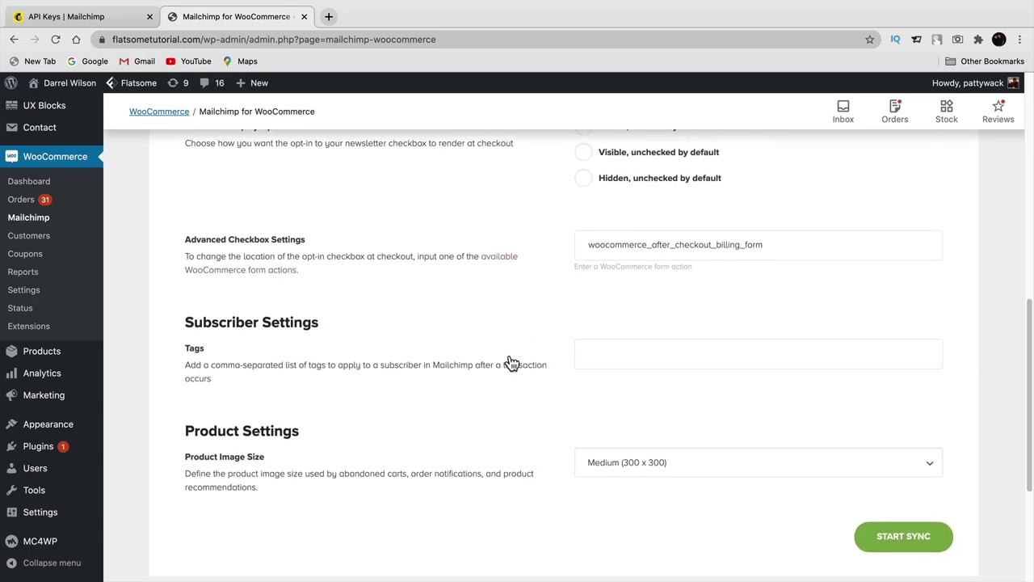
scroll(519, 323, "up", 3)
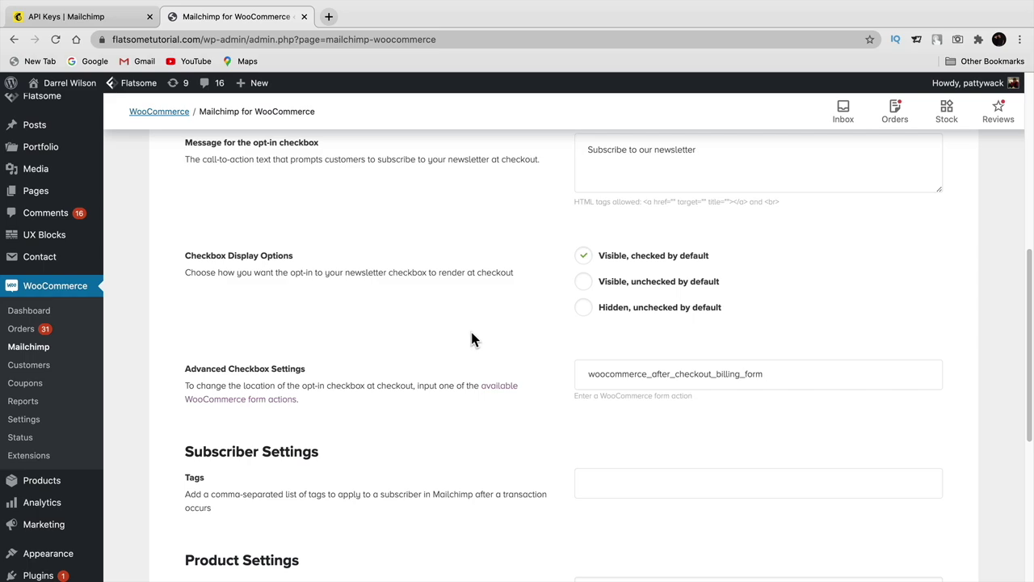
scroll(482, 326, "down", 3)
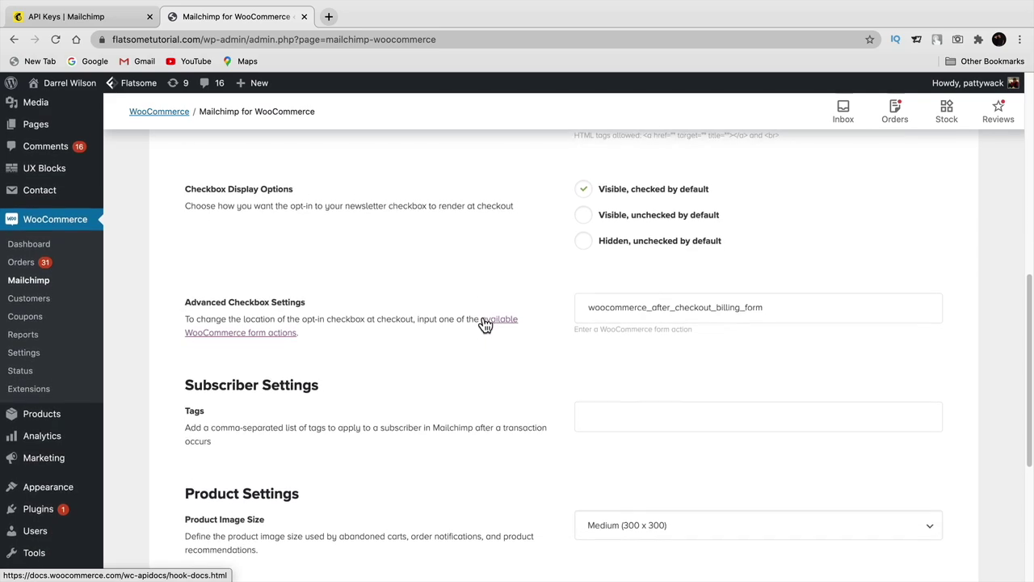
scroll(484, 326, "down", 2)
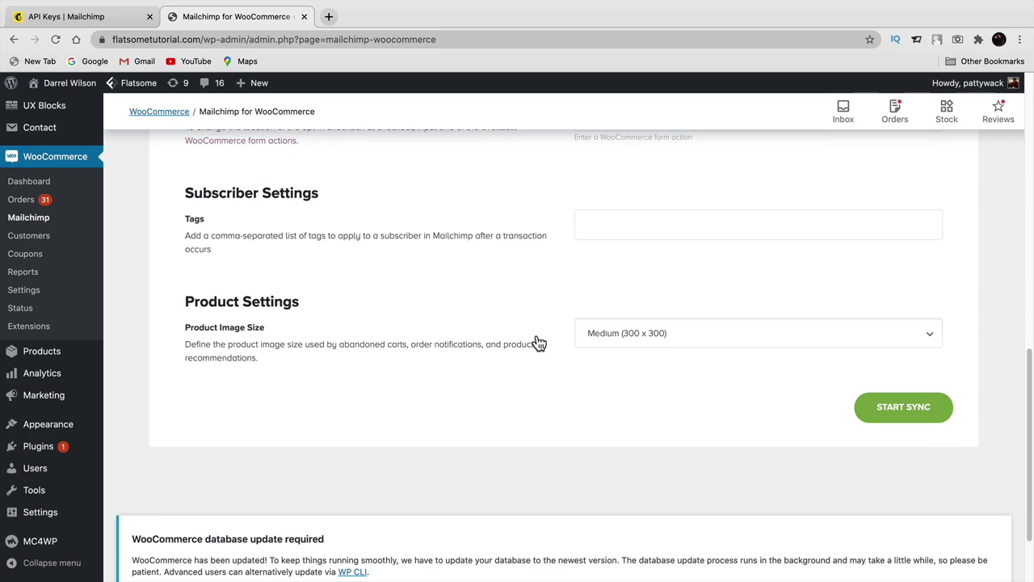
left_click(894, 410)
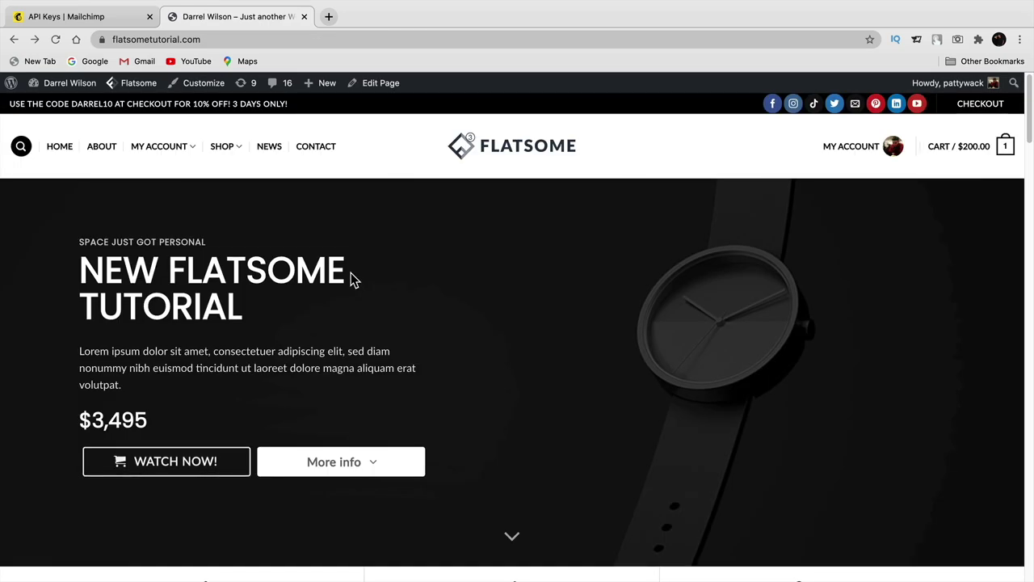
- Add another 2021 Watch to the cart from the Shop page
left_click(218, 152)
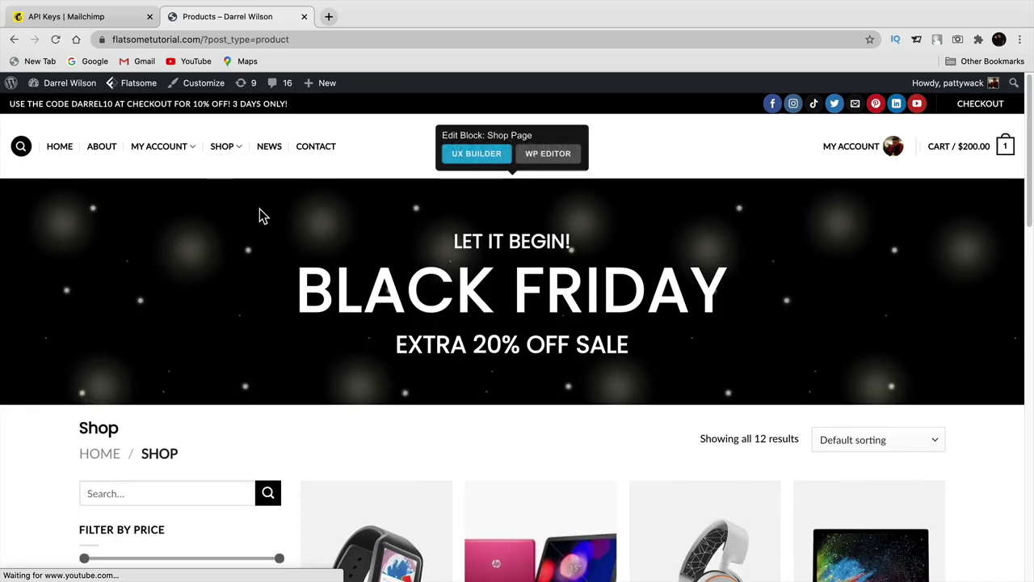
scroll(297, 263, "down", 3)
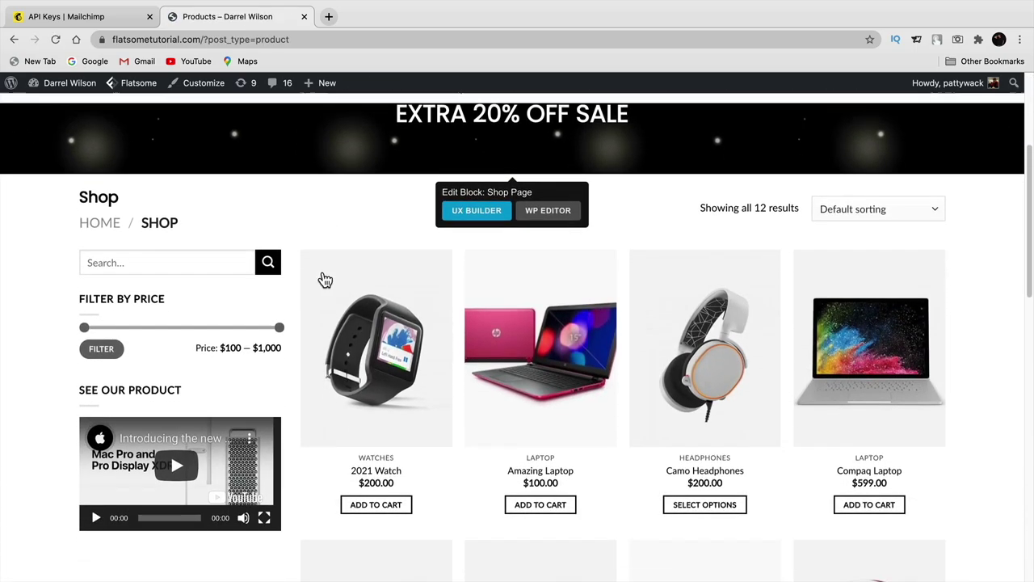
scroll(325, 280, "down", 2)
scroll(323, 275, "up", 1)
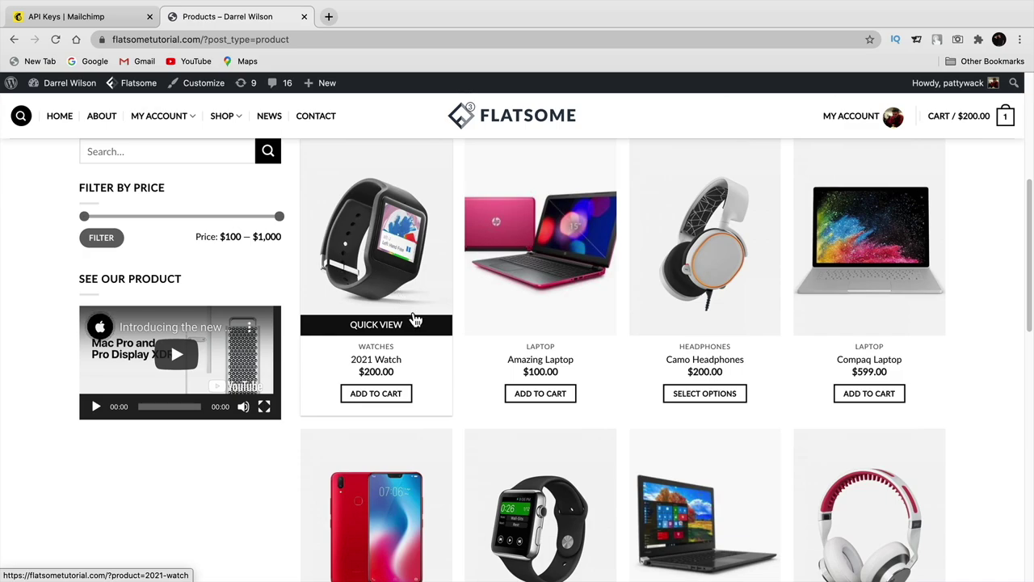
left_click(379, 393)
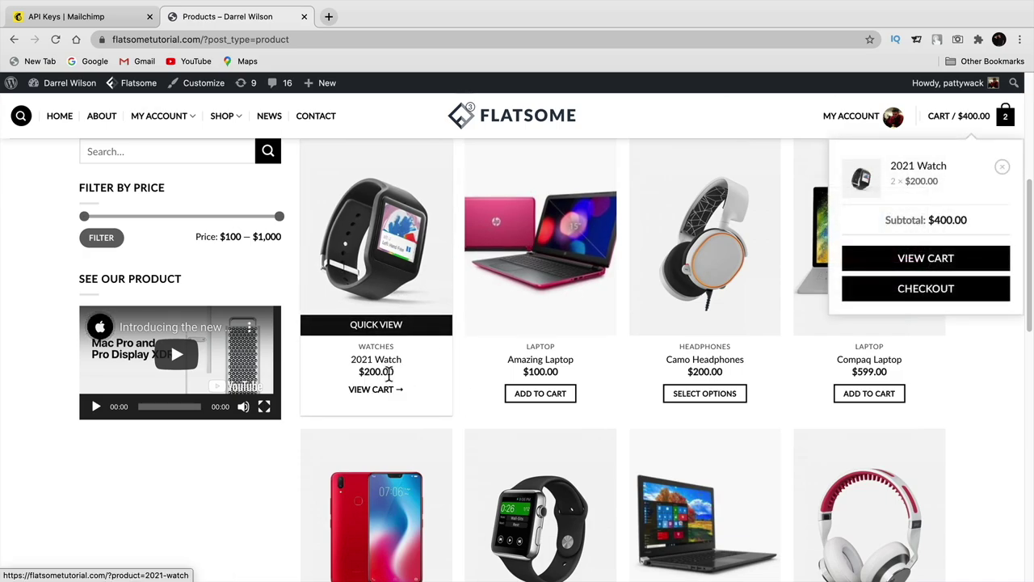
- Go to checkout and confirm the Subscribe to our newsletter box is ticked
left_click(949, 296)
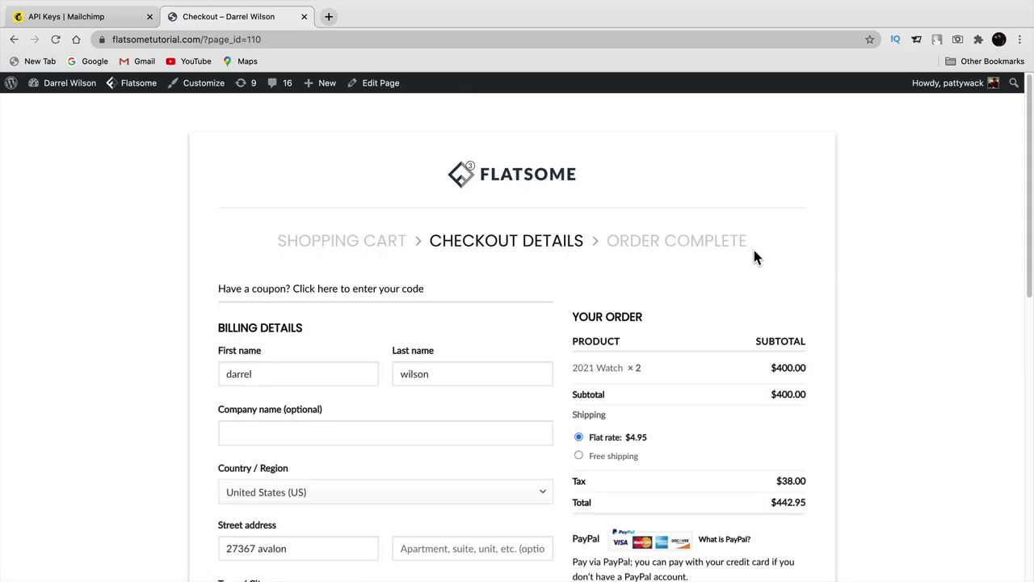
scroll(649, 289, "down", 5)
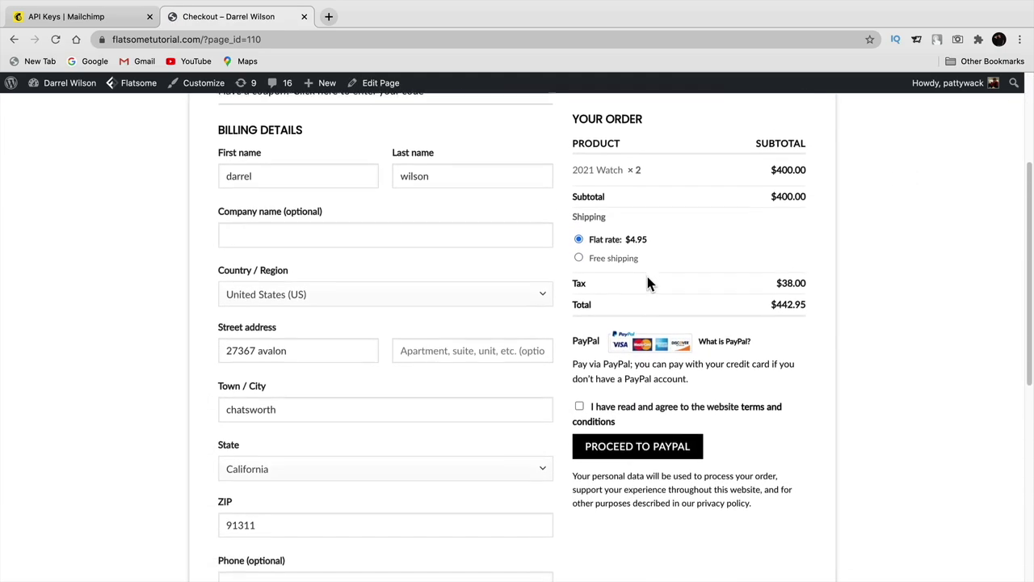
scroll(648, 271, "down", 1)
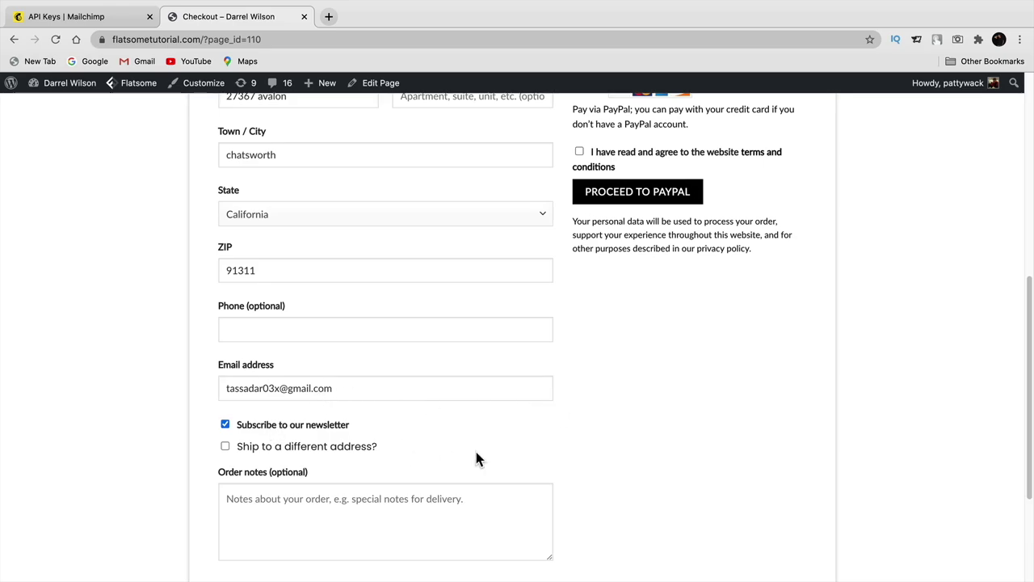
scroll(758, 427, "up", 10)
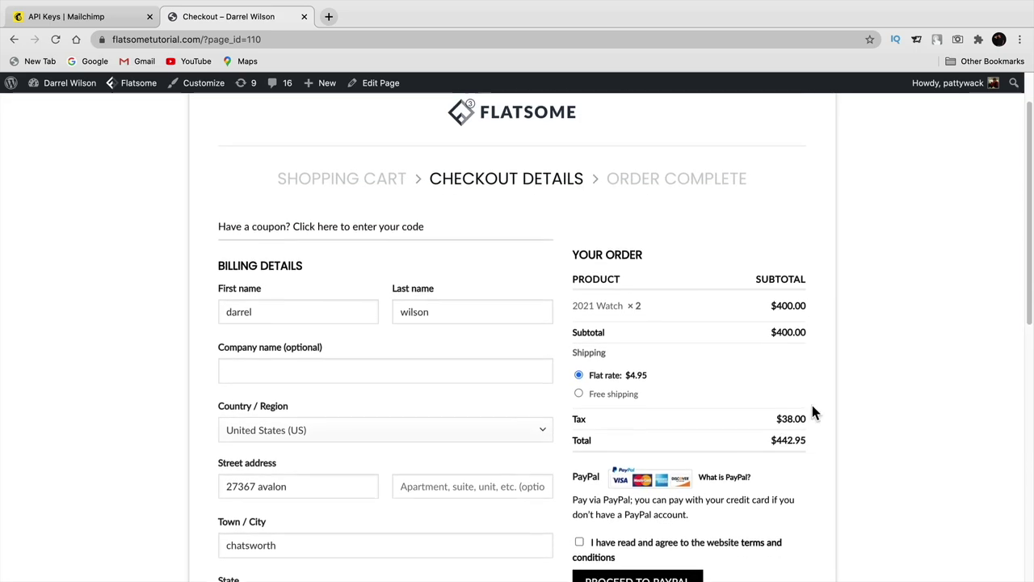